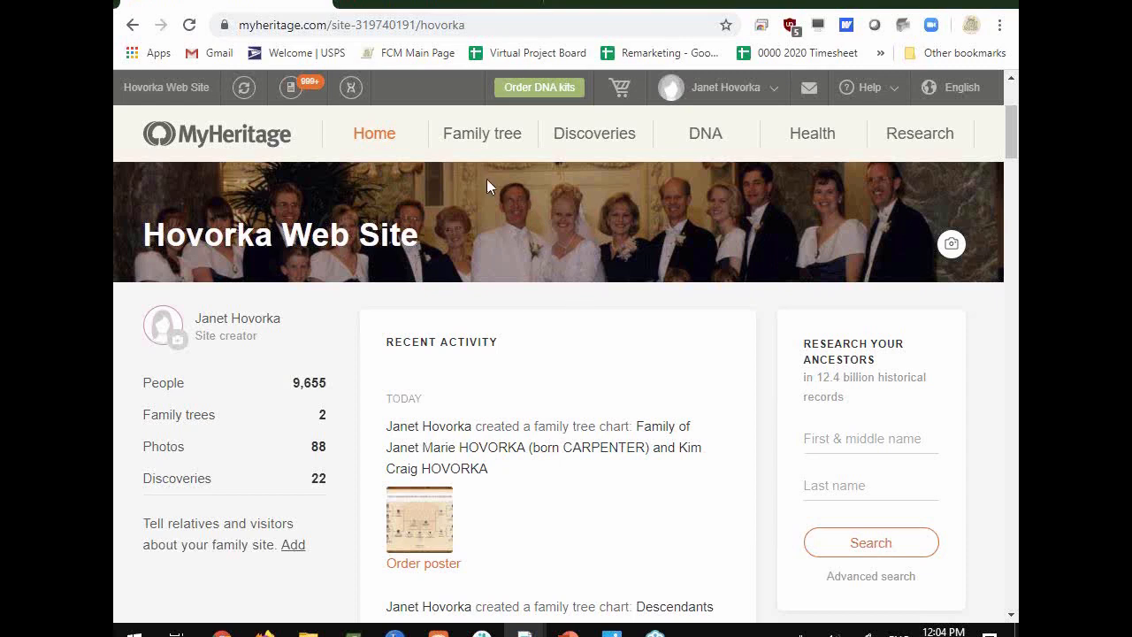
Open the family tree's page for printing charts and books and look over its chart creation options.
{"action": "mouse_move", "coordinate": [480, 134]}
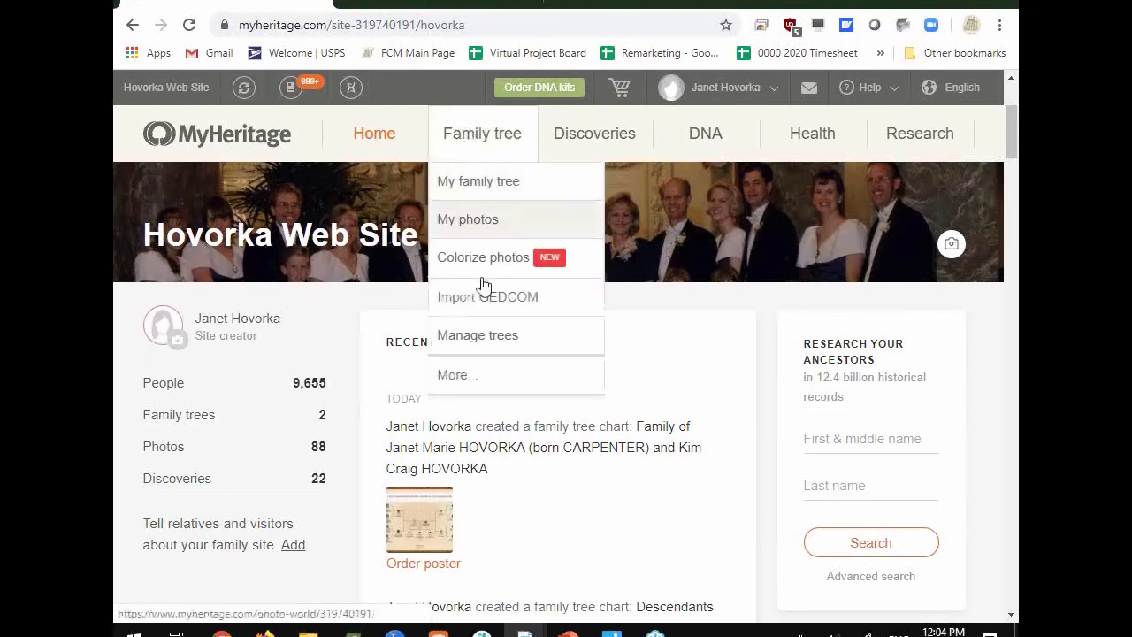
{"action": "left_click", "coordinate": [473, 381]}
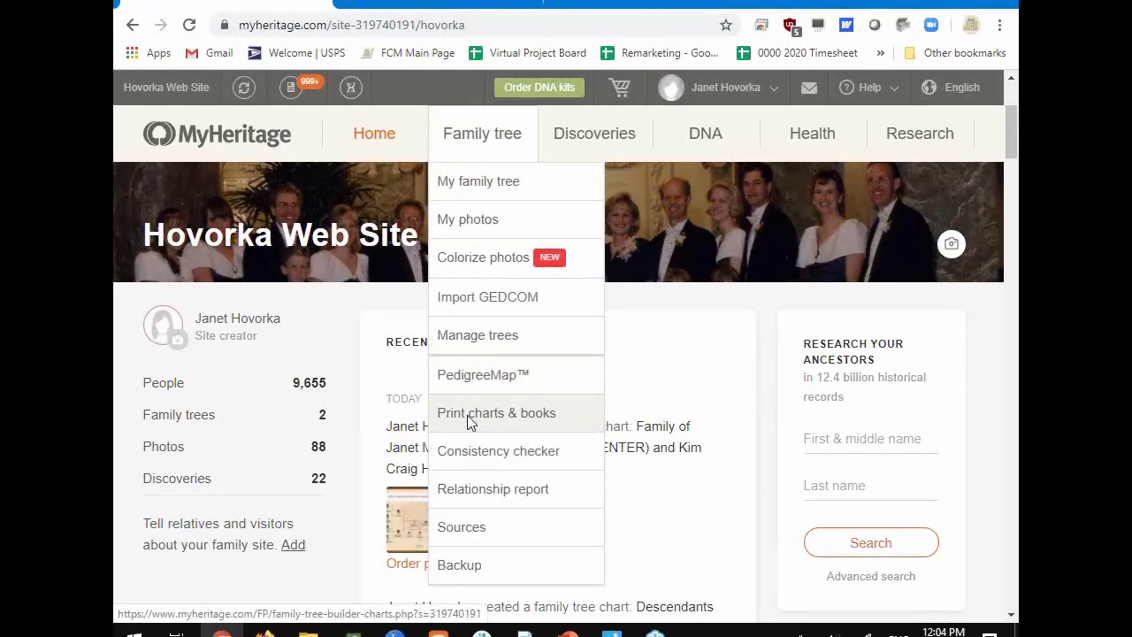
{"action": "left_click", "coordinate": [468, 423]}
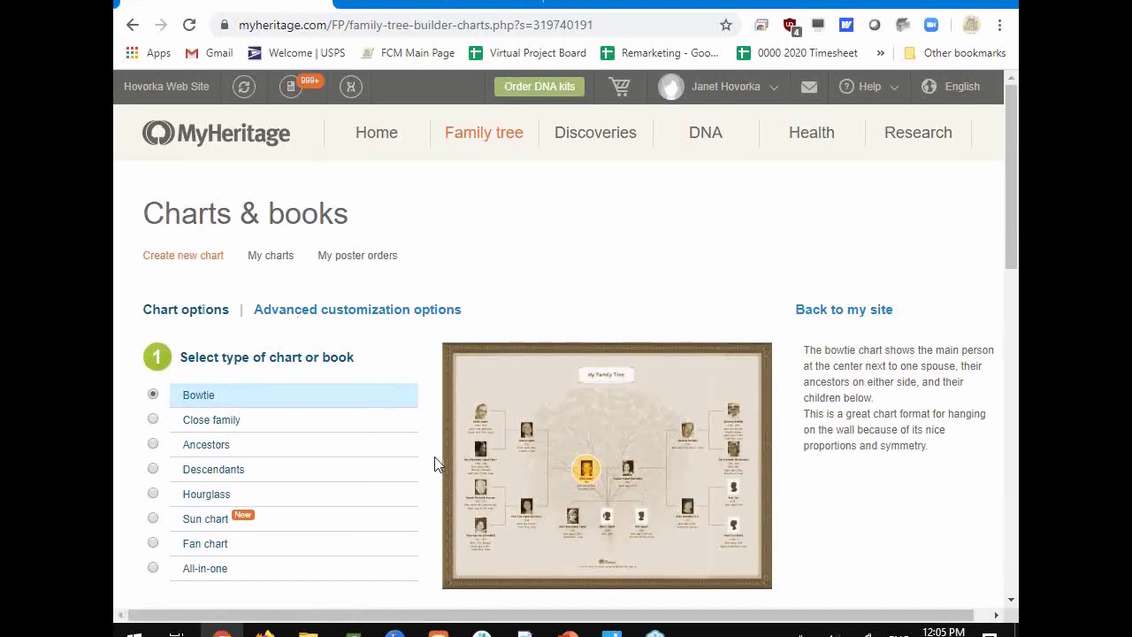
{"action": "scroll", "coordinate": [435, 464], "scroll_direction": "down", "scroll_amount": 1}
{"action": "scroll", "coordinate": [434, 465], "scroll_direction": "down", "scroll_amount": 10}
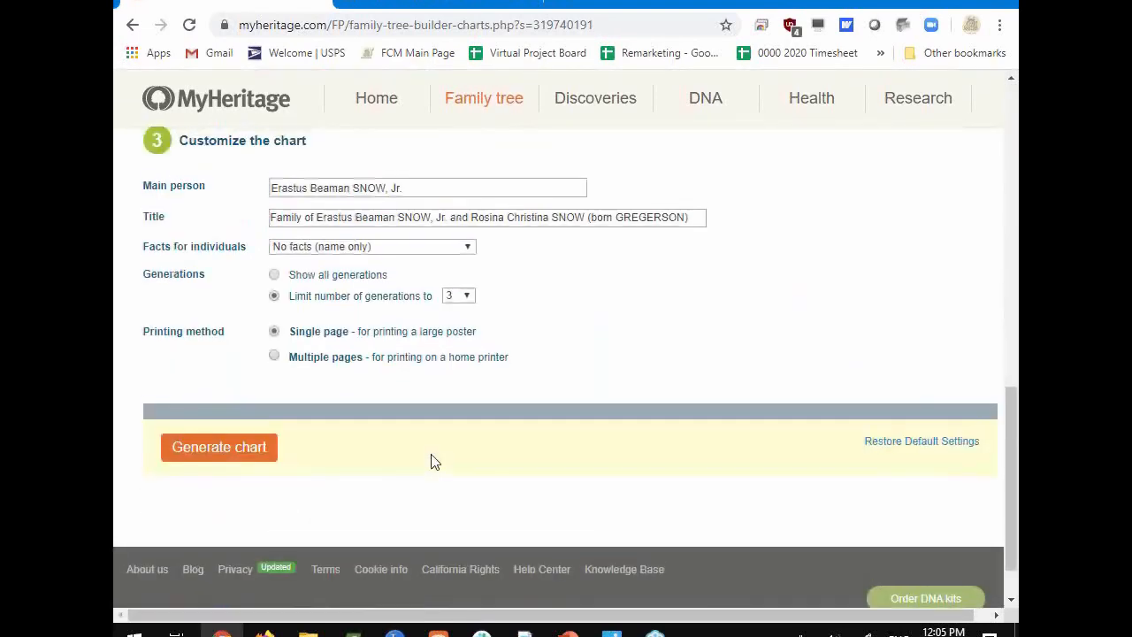
{"action": "scroll", "coordinate": [432, 463], "scroll_direction": "up", "scroll_amount": 8}
{"action": "scroll", "coordinate": [435, 462], "scroll_direction": "up", "scroll_amount": 3}
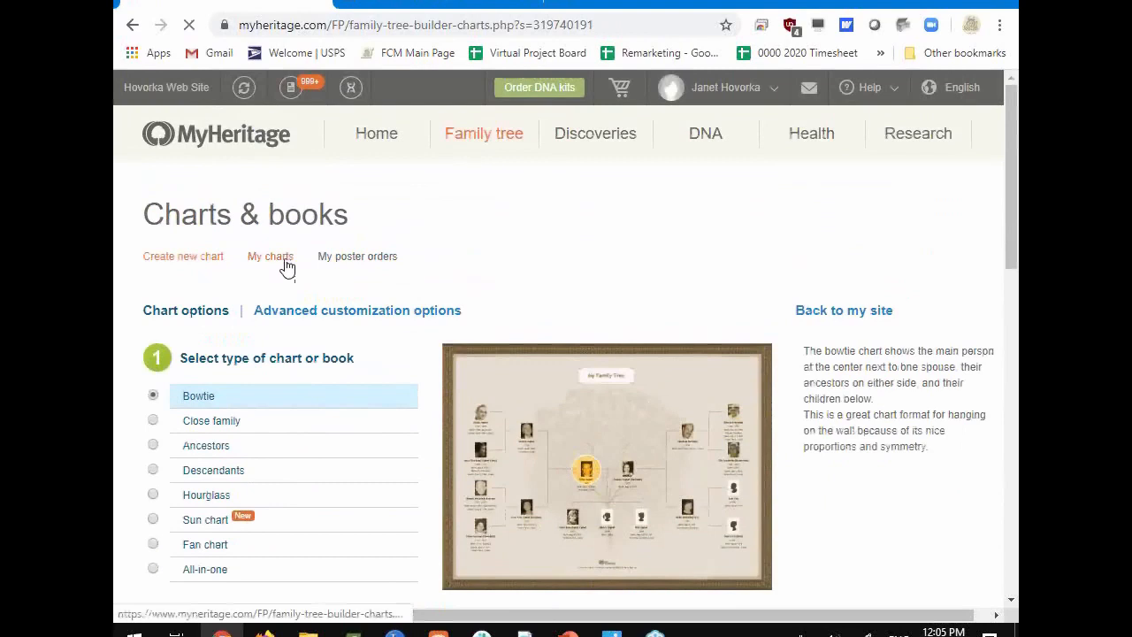
Browse the previously created charts and books, and view the poster printing orders.
{"action": "left_click", "coordinate": [288, 265]}
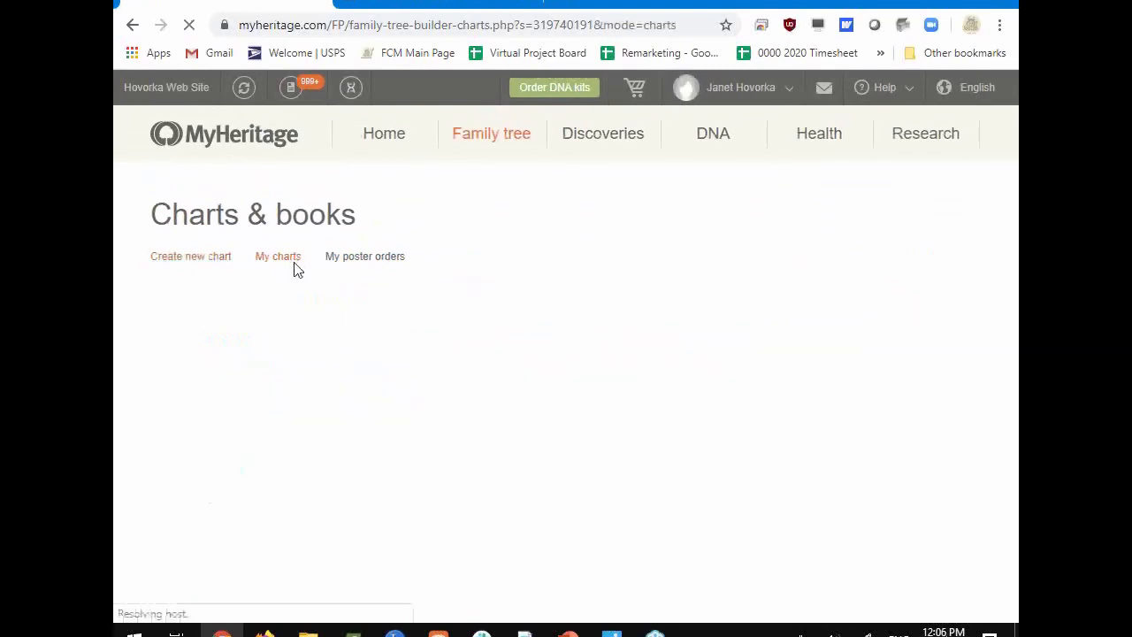
{"action": "scroll", "coordinate": [502, 538], "scroll_direction": "down", "scroll_amount": 8}
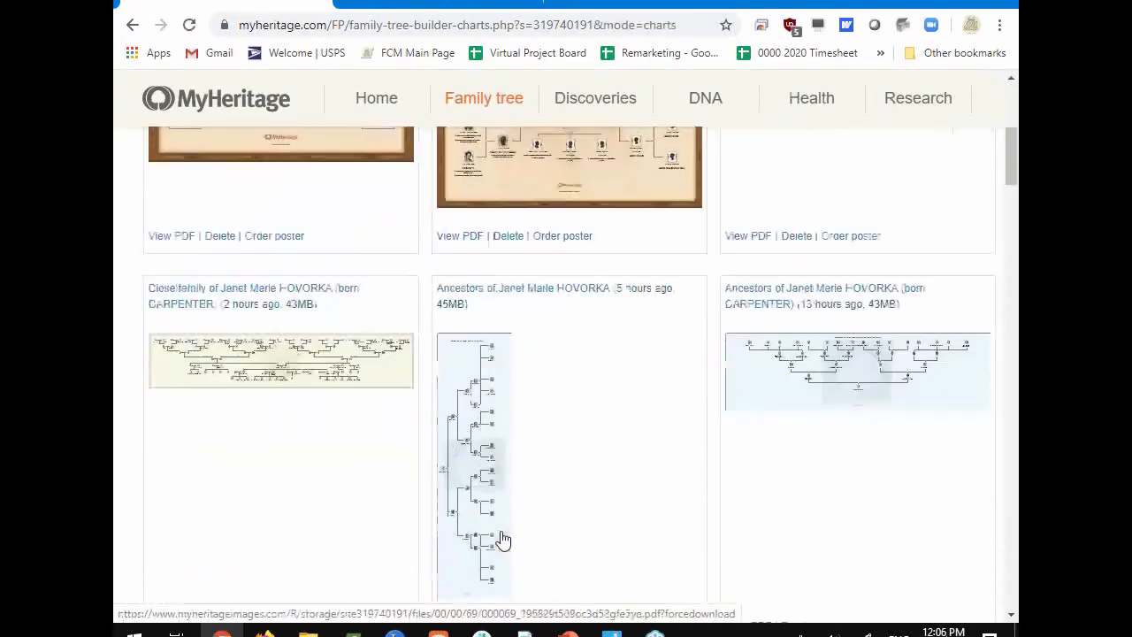
{"action": "scroll", "coordinate": [500, 540], "scroll_direction": "up", "scroll_amount": 7}
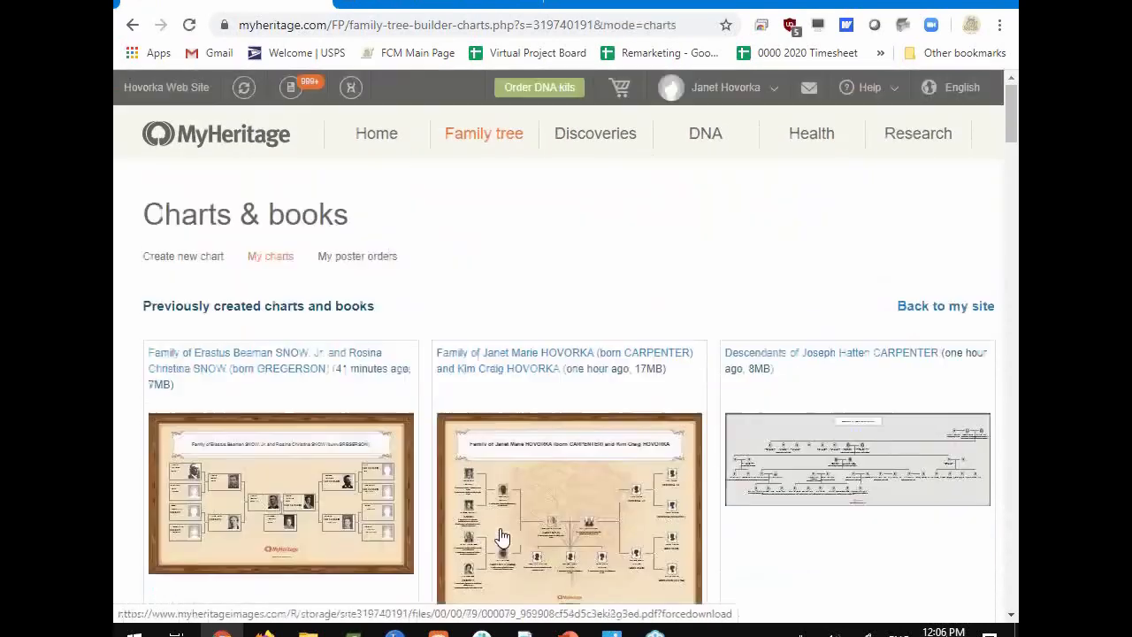
{"action": "scroll", "coordinate": [510, 522], "scroll_direction": "down", "scroll_amount": 6}
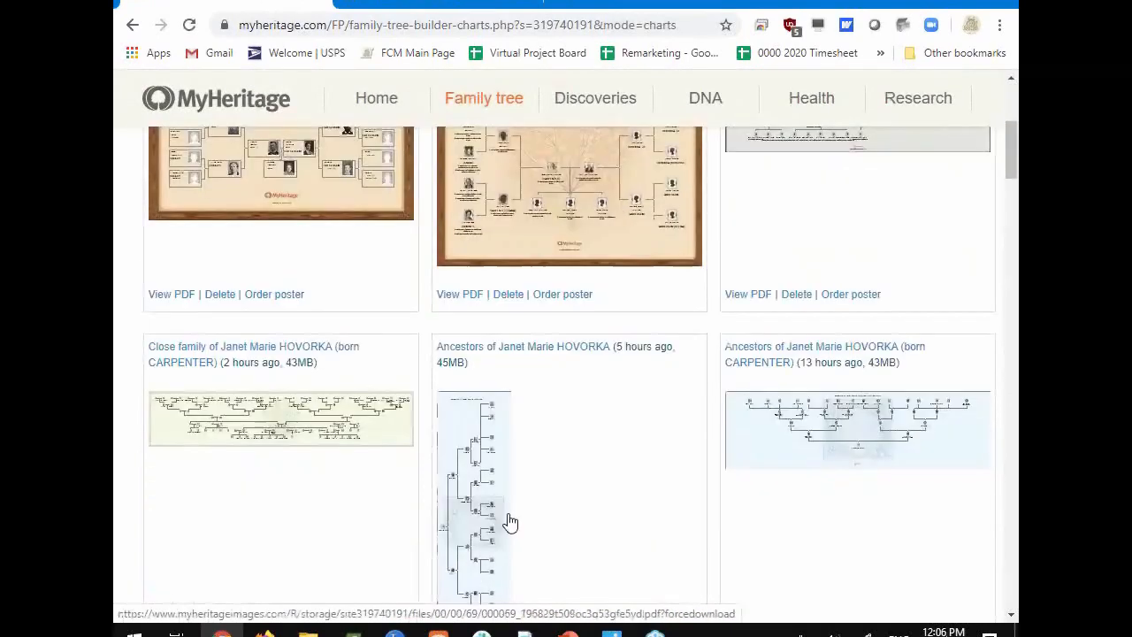
{"action": "scroll", "coordinate": [510, 522], "scroll_direction": "down", "scroll_amount": 2}
{"action": "scroll", "coordinate": [510, 522], "scroll_direction": "up", "scroll_amount": 3}
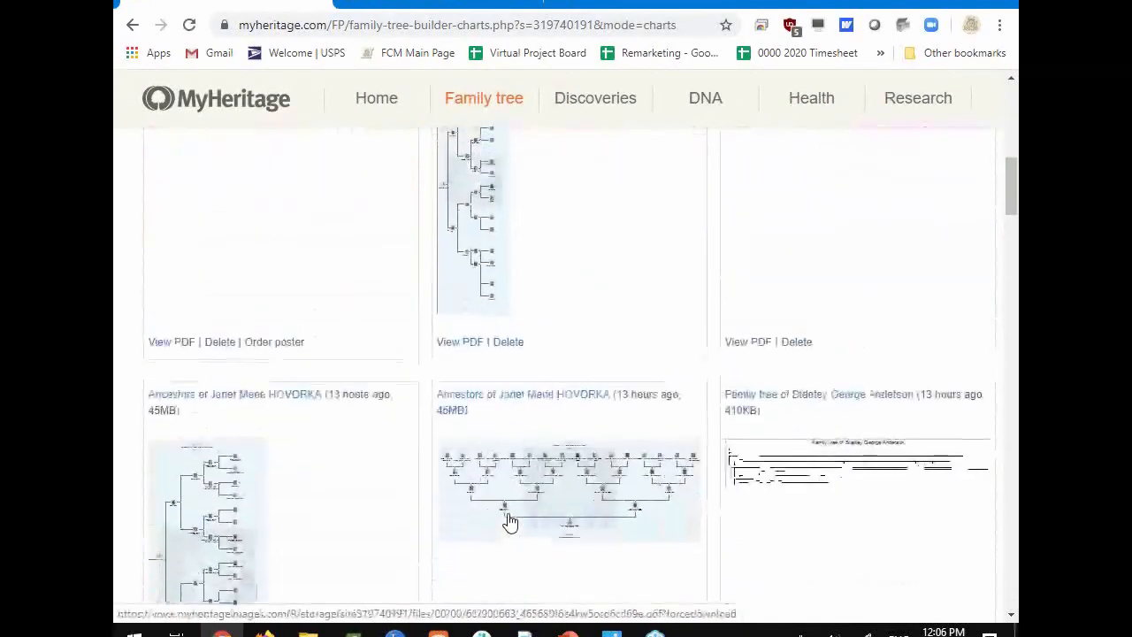
{"action": "scroll", "coordinate": [511, 522], "scroll_direction": "up", "scroll_amount": 5}
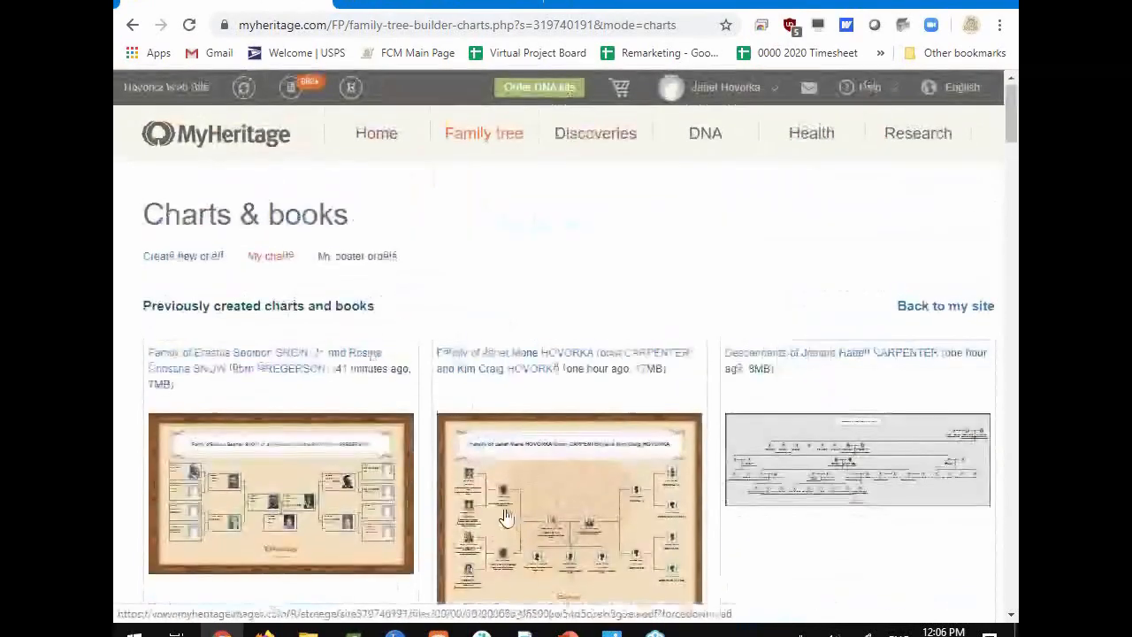
{"action": "left_click", "coordinate": [354, 261]}
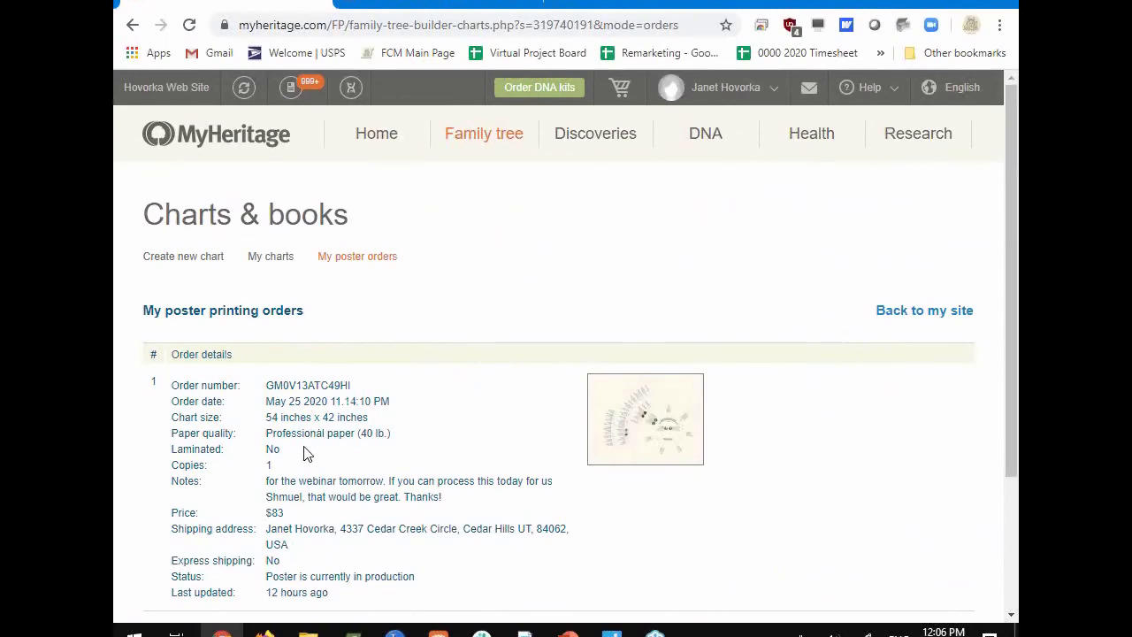
Return to creating a new chart and highlight "proportions and symmetry." in the bowtie chart's description.
{"action": "left_click", "coordinate": [184, 258]}
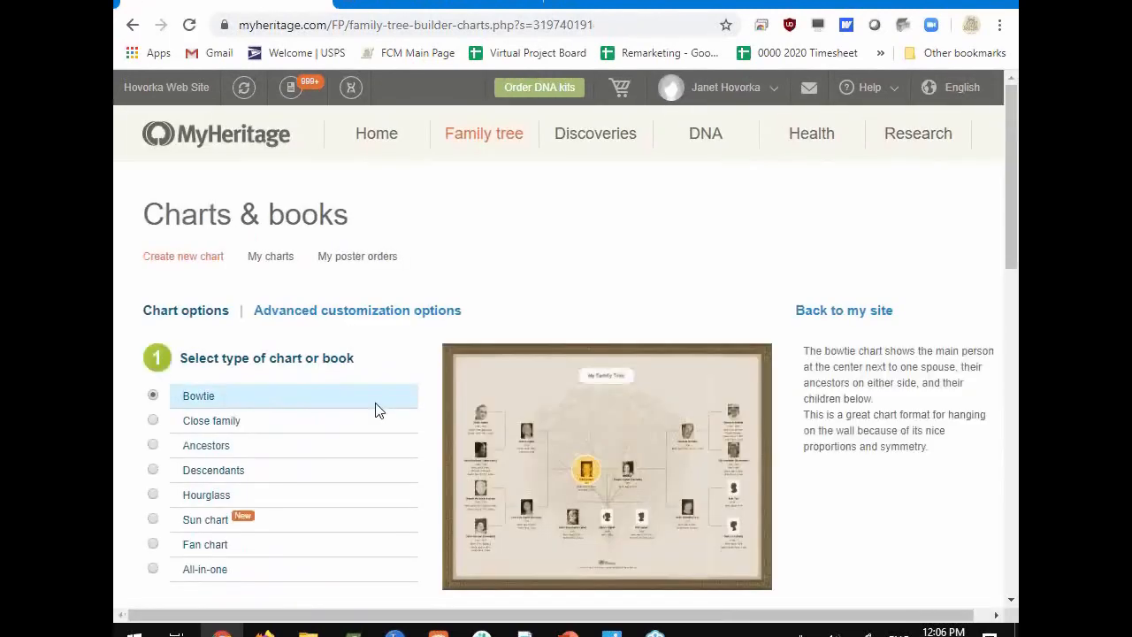
{"action": "scroll", "coordinate": [375, 410], "scroll_direction": "down", "scroll_amount": 1}
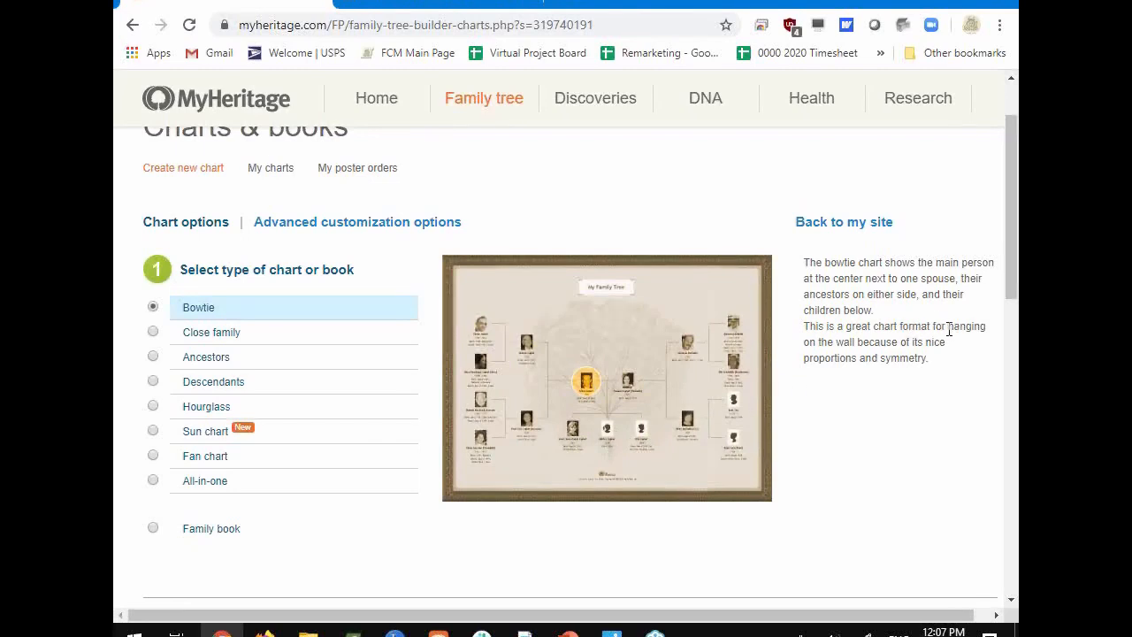
{"action": "left_click_drag", "start_coordinate": [949, 328], "coordinate": [801, 367]}
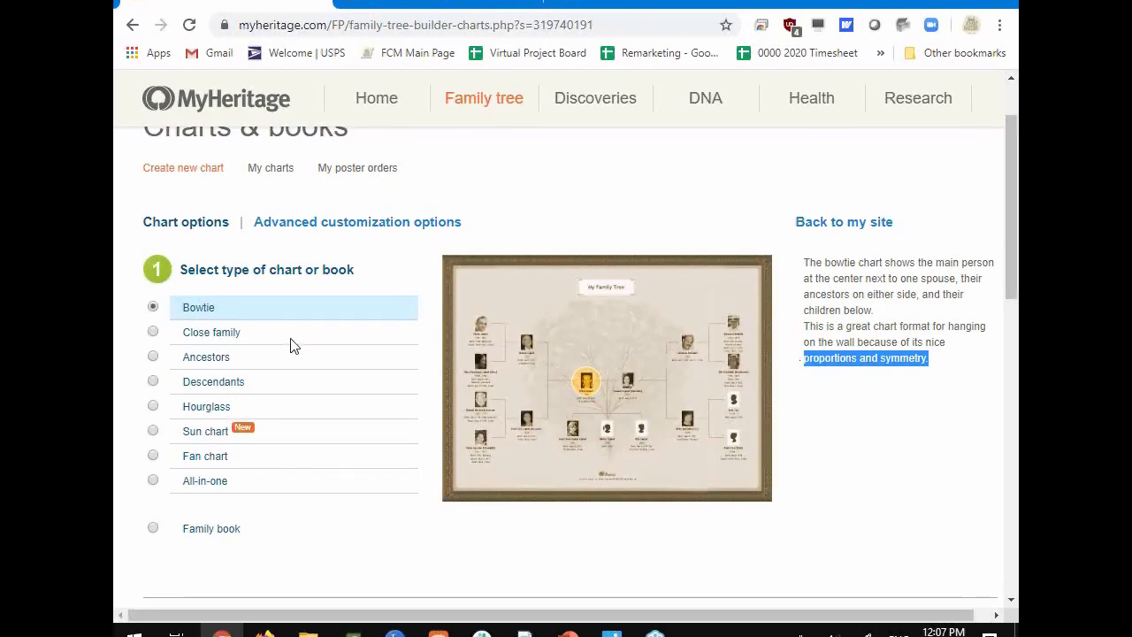
Select the Close family chart type and highlight "all cousins of the main person" in its description.
{"action": "left_click", "coordinate": [154, 333]}
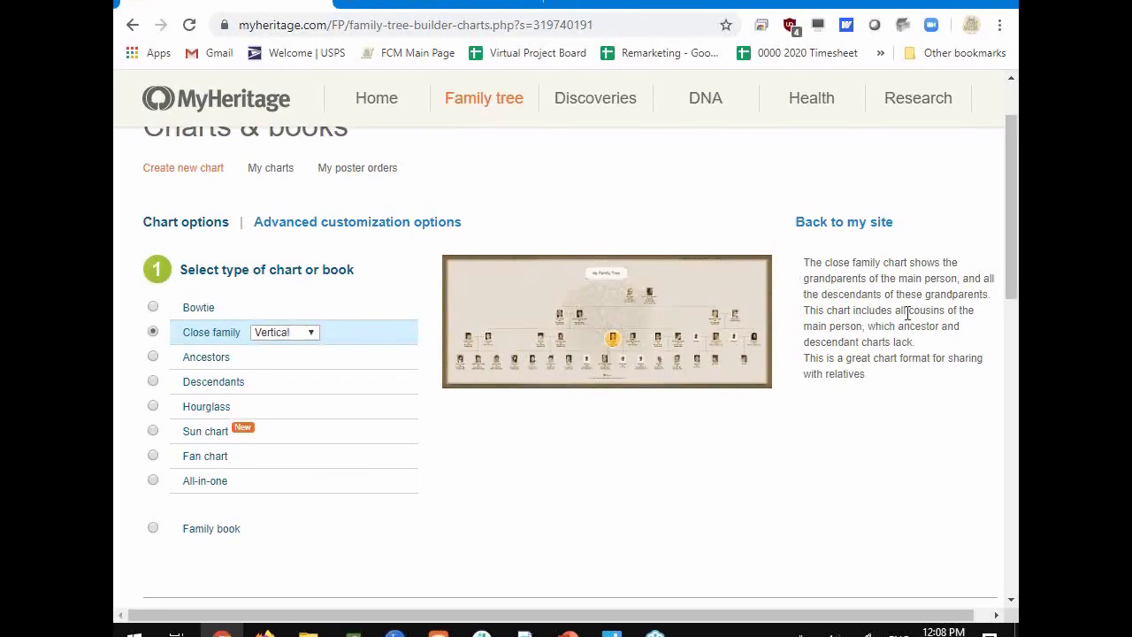
{"action": "left_click_drag", "start_coordinate": [894, 311], "coordinate": [865, 330]}
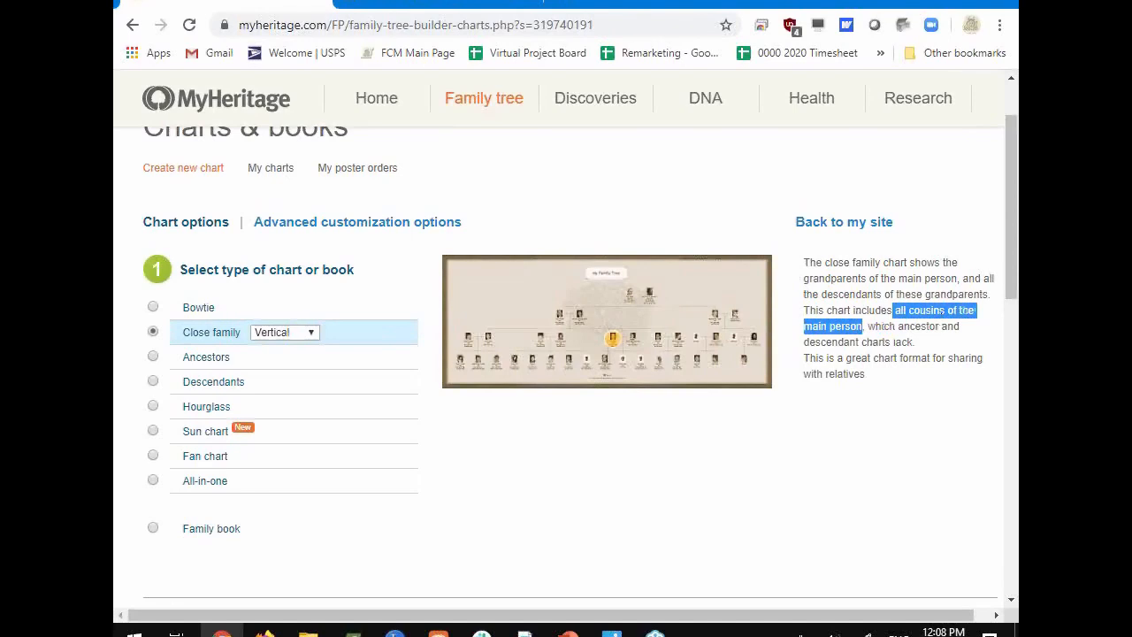
Bring the close family chart PDF on screen, examine its layout, and move it away again.
{"action": "left_click_drag", "start_coordinate": [1131, 398], "coordinate": [531, 0]}
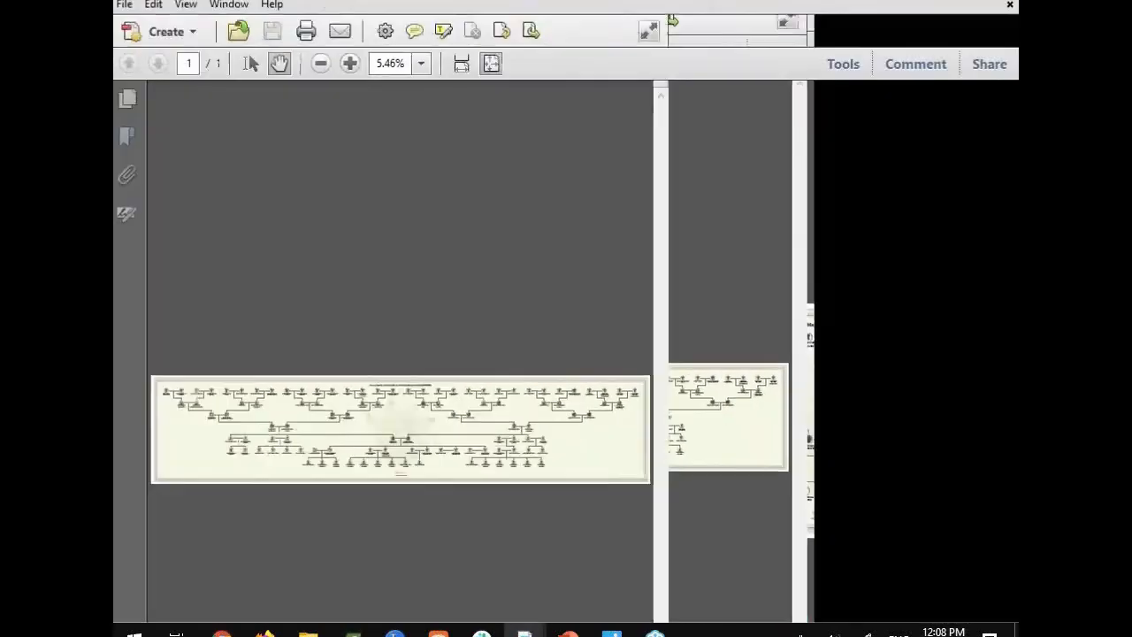
{"action": "mouse_move", "coordinate": [611, 633]}
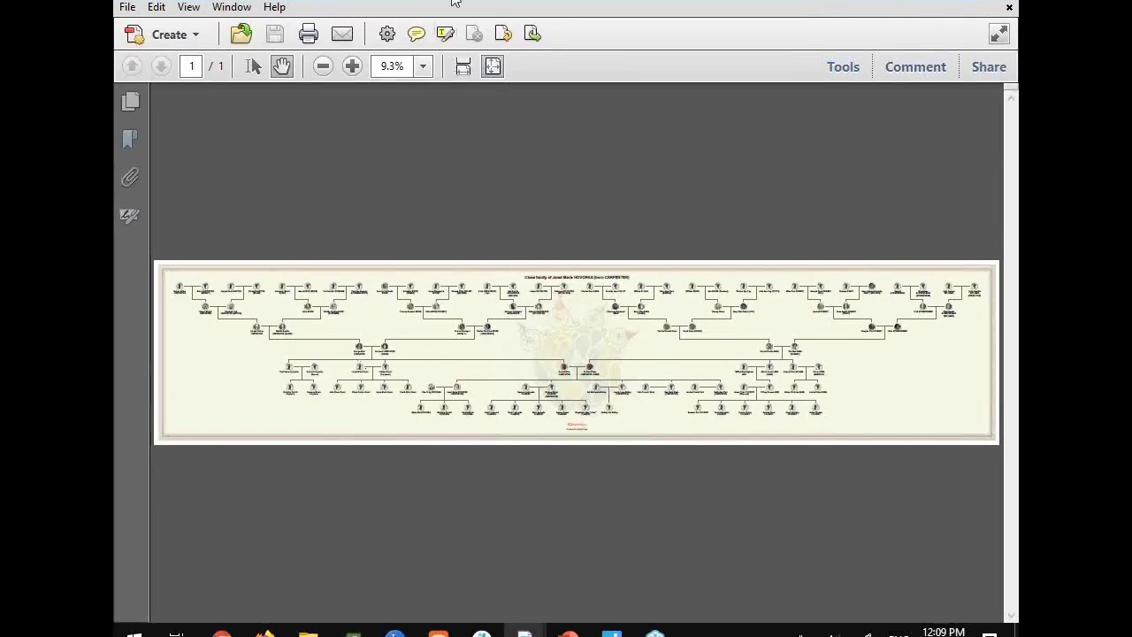
{"action": "left_click_drag", "start_coordinate": [472, 5], "coordinate": [1017, 120]}
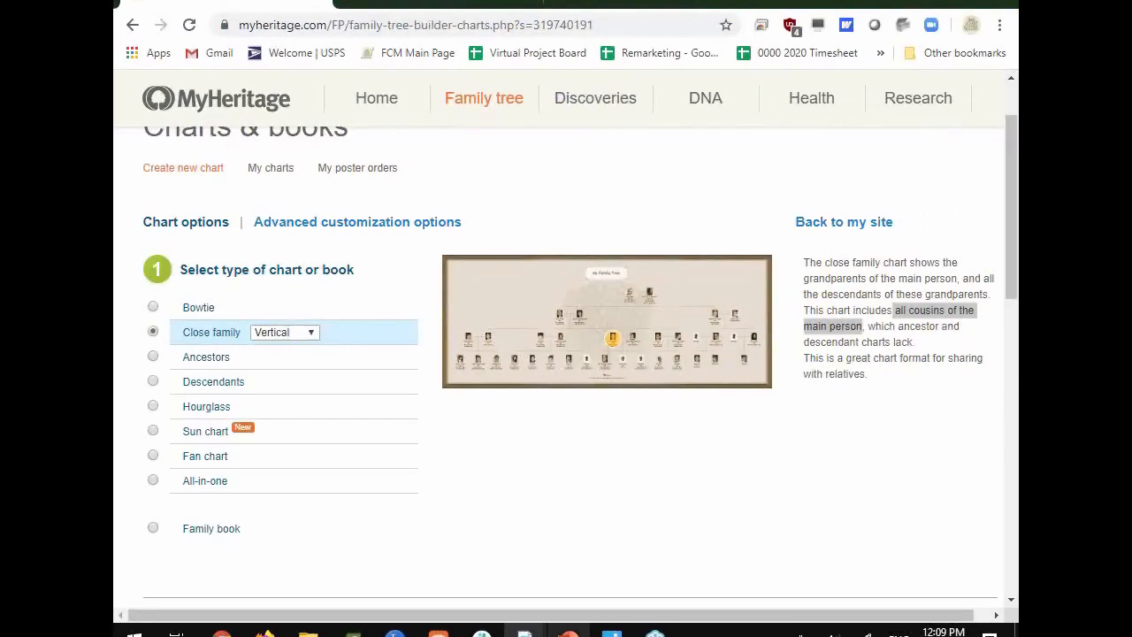
Preview the Close family chart in the Horizontal layout and switch it back to Vertical, keeping Close family as the chart type.
{"action": "left_click", "coordinate": [316, 334]}
{"action": "left_click", "coordinate": [299, 384]}
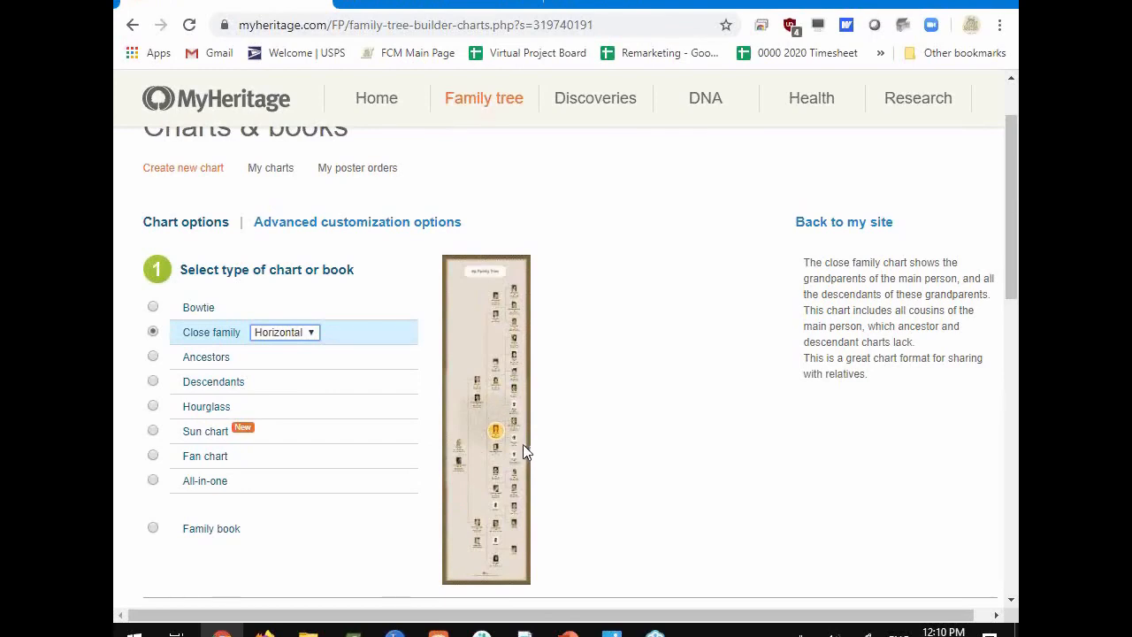
{"action": "left_click", "coordinate": [316, 336]}
{"action": "left_click", "coordinate": [308, 352]}
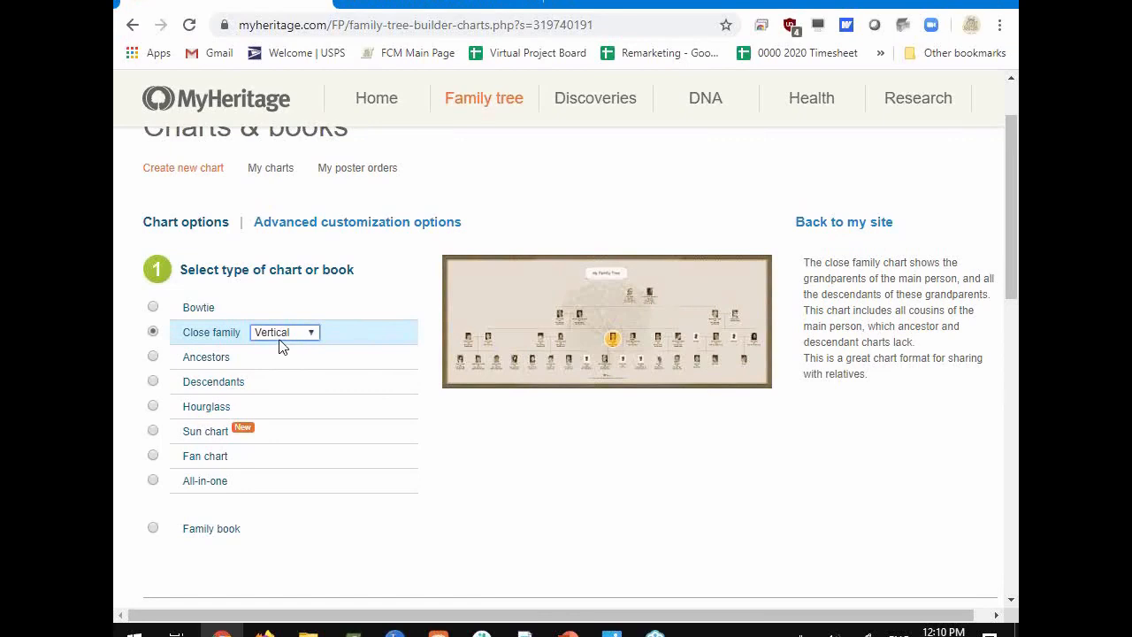
{"action": "left_click", "coordinate": [230, 366]}
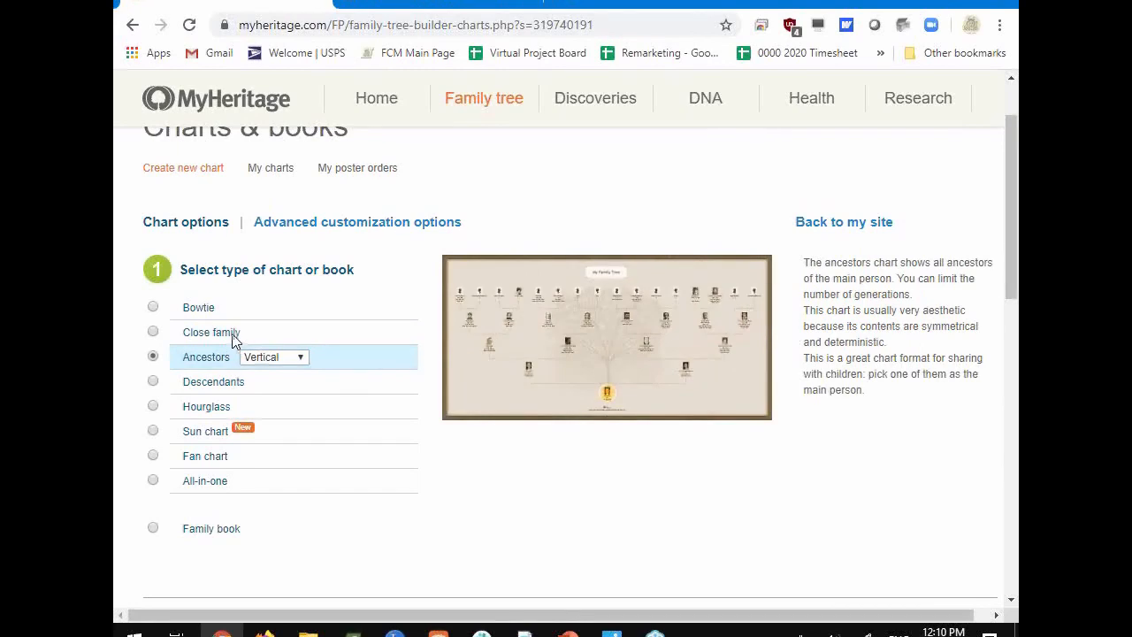
{"action": "left_click", "coordinate": [236, 334]}
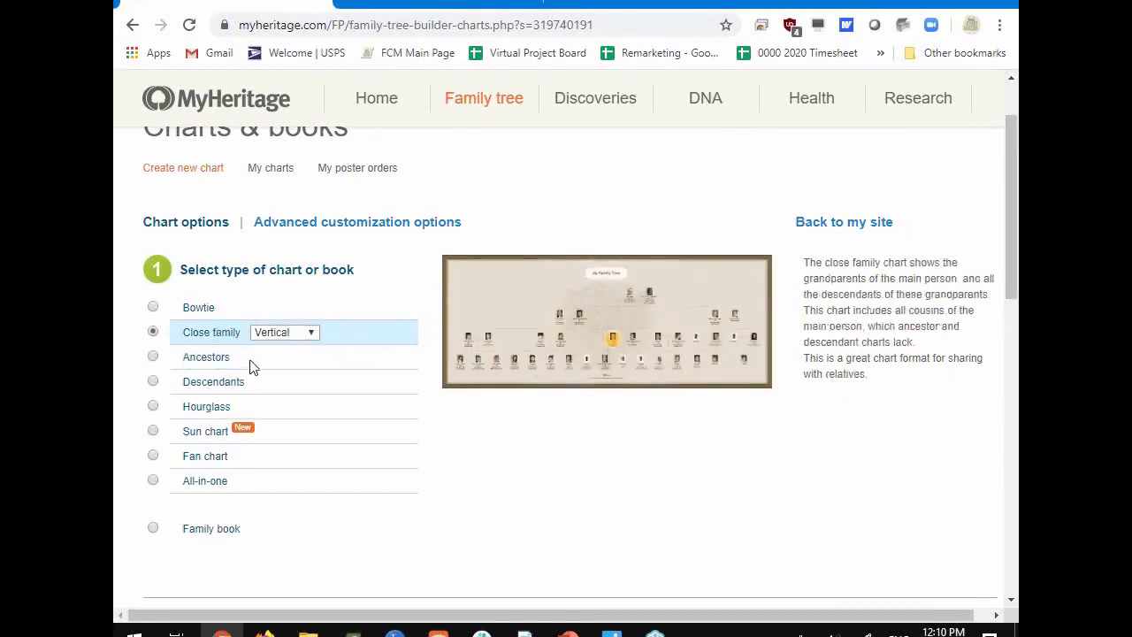
Select the Ancestors chart type and set its layout to Horizontal.
{"action": "left_click", "coordinate": [214, 361]}
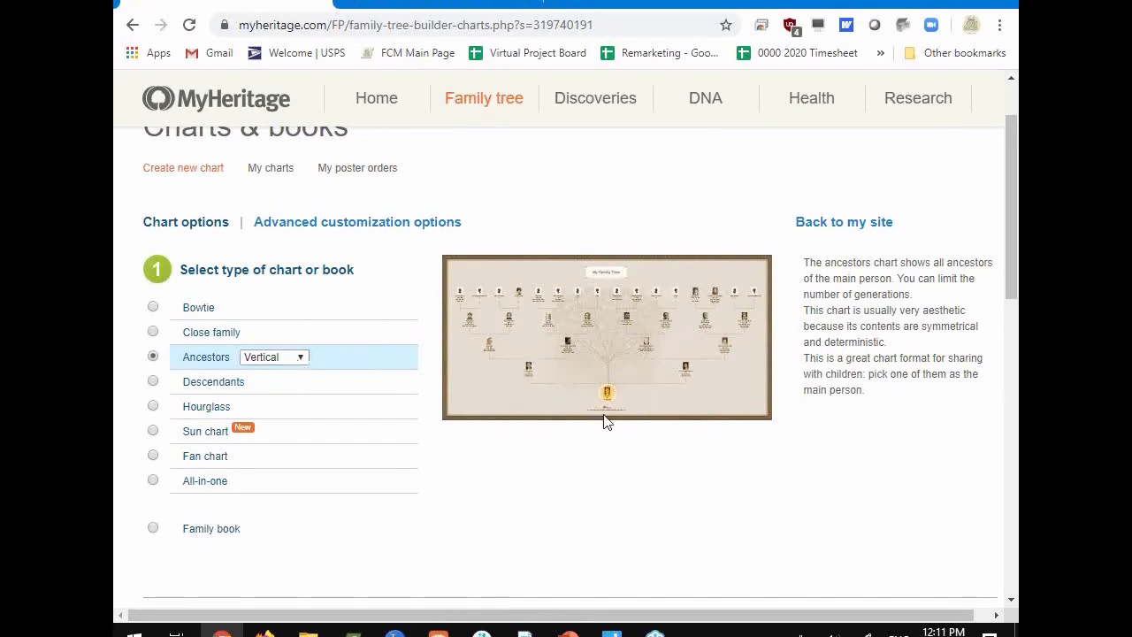
{"action": "left_click", "coordinate": [302, 357]}
{"action": "left_click", "coordinate": [293, 409]}
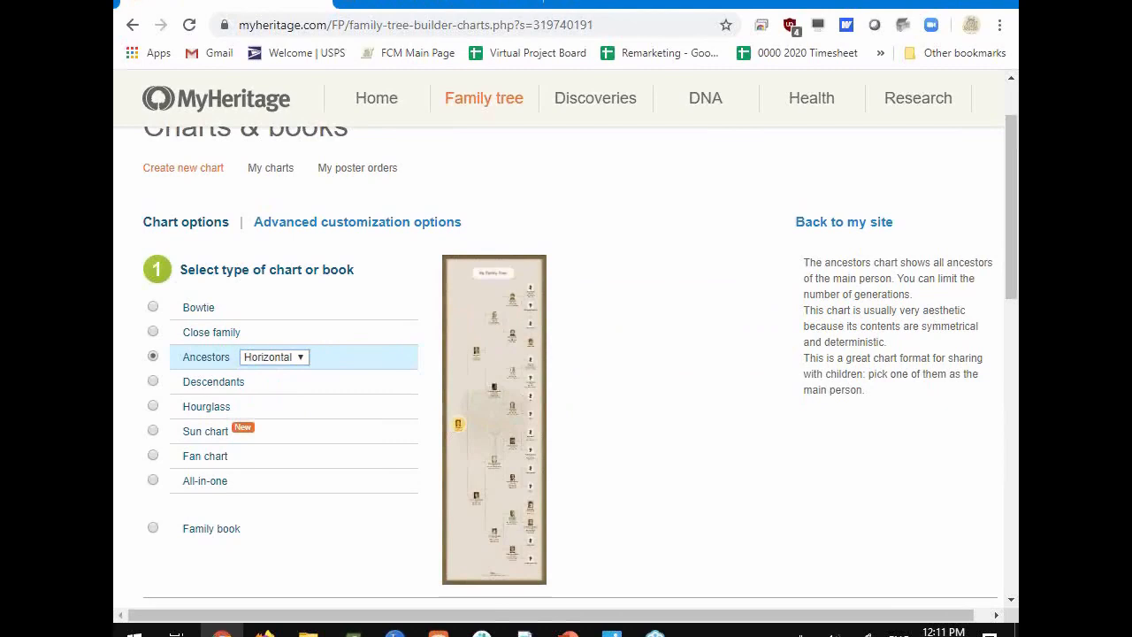
Examine the horizontal and vertical ancestors chart PDFs, and move the vertical one off the screen.
{"action": "left_click_drag", "start_coordinate": [1131, 568], "coordinate": [393, 2]}
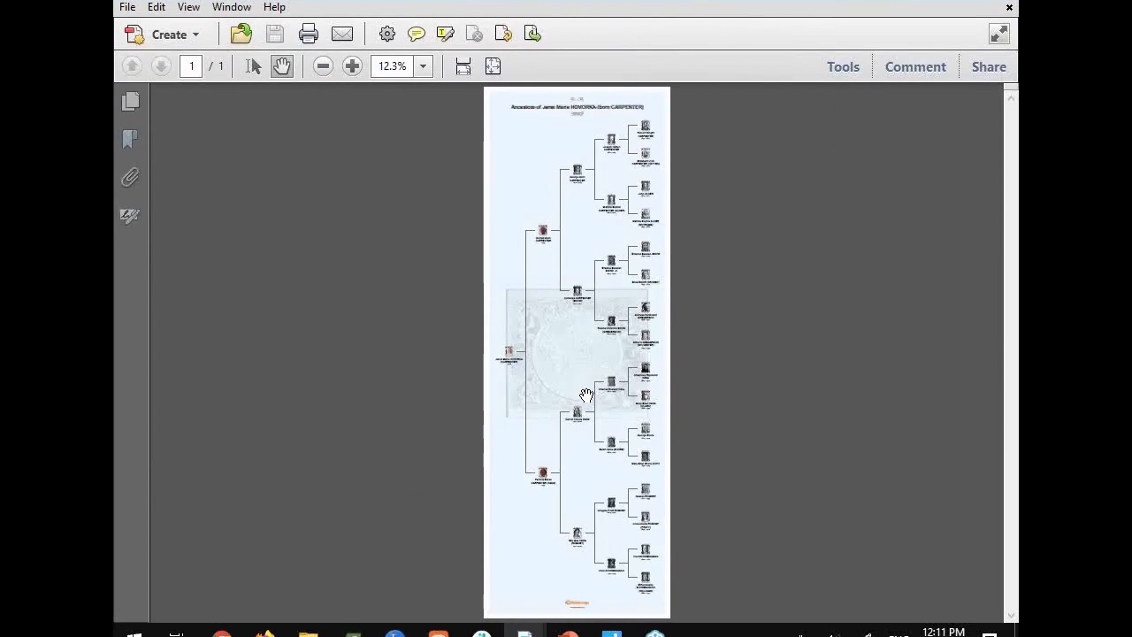
{"action": "mouse_move", "coordinate": [180, 611]}
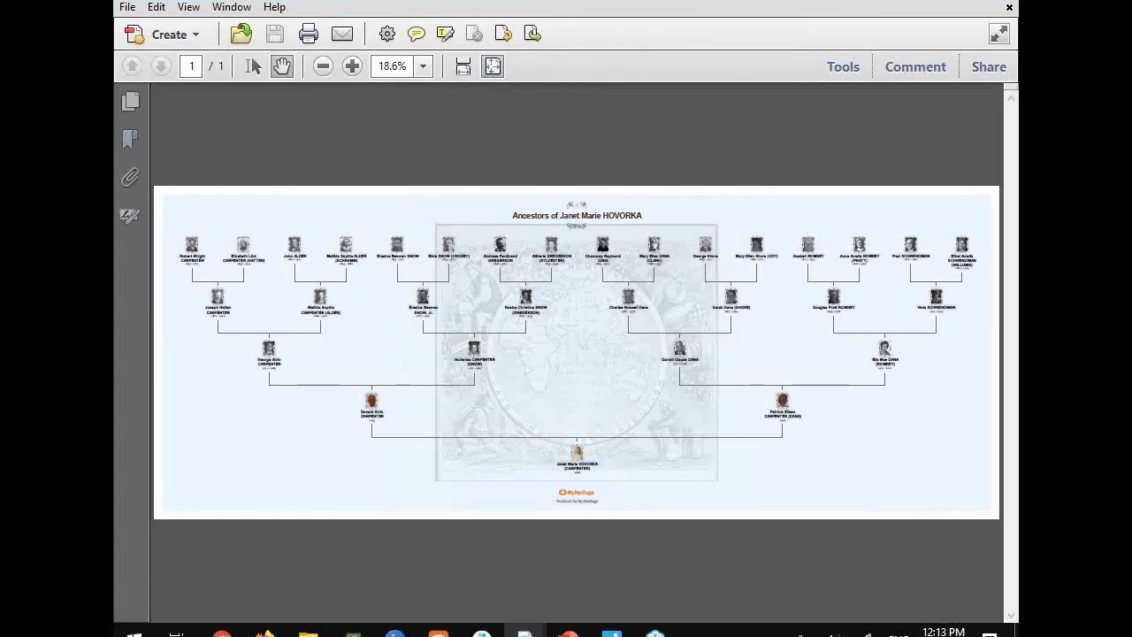
{"action": "left_click_drag", "start_coordinate": [517, 3], "coordinate": [1018, 129]}
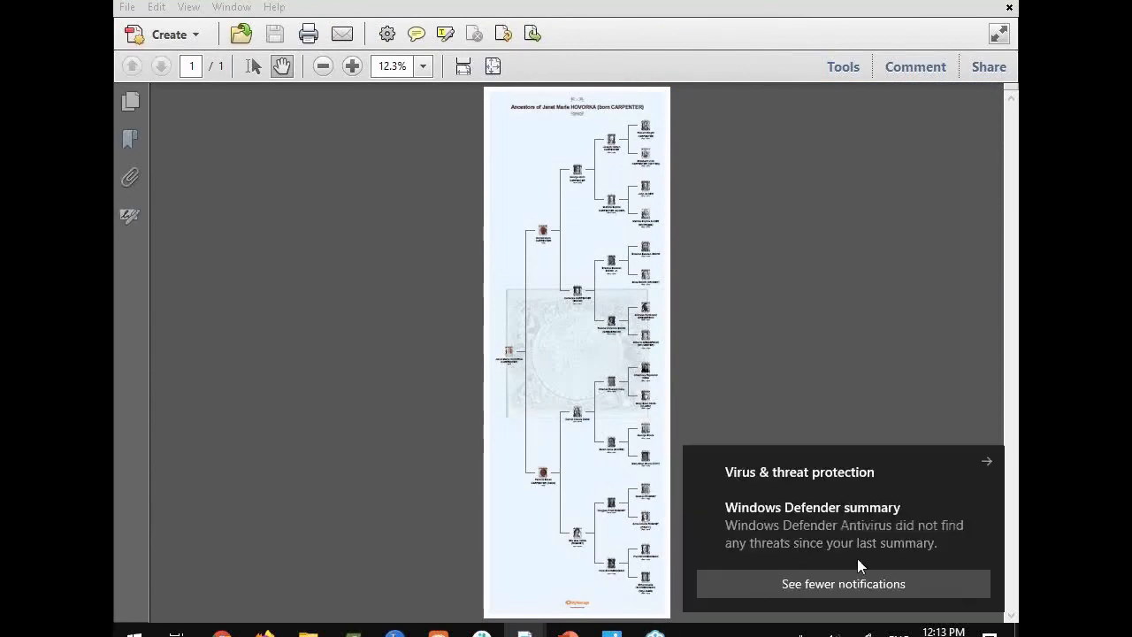
Dismiss the antivirus notification and move the horizontal ancestors chart PDF away to return to the chart options.
{"action": "left_click", "coordinate": [986, 463]}
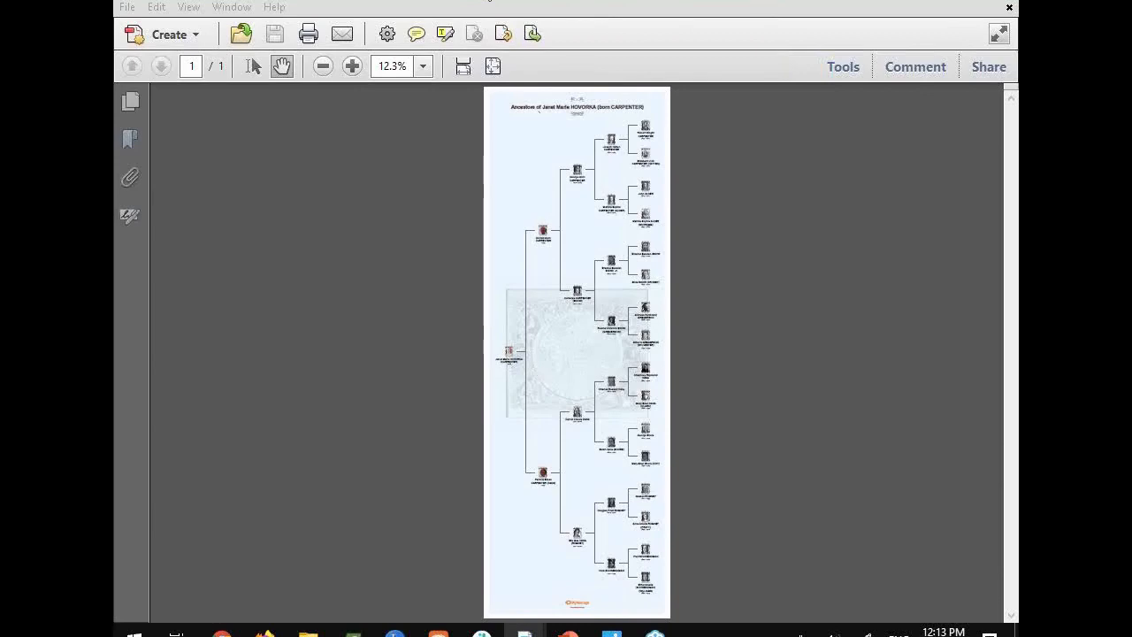
{"action": "left_click", "coordinate": [489, 1]}
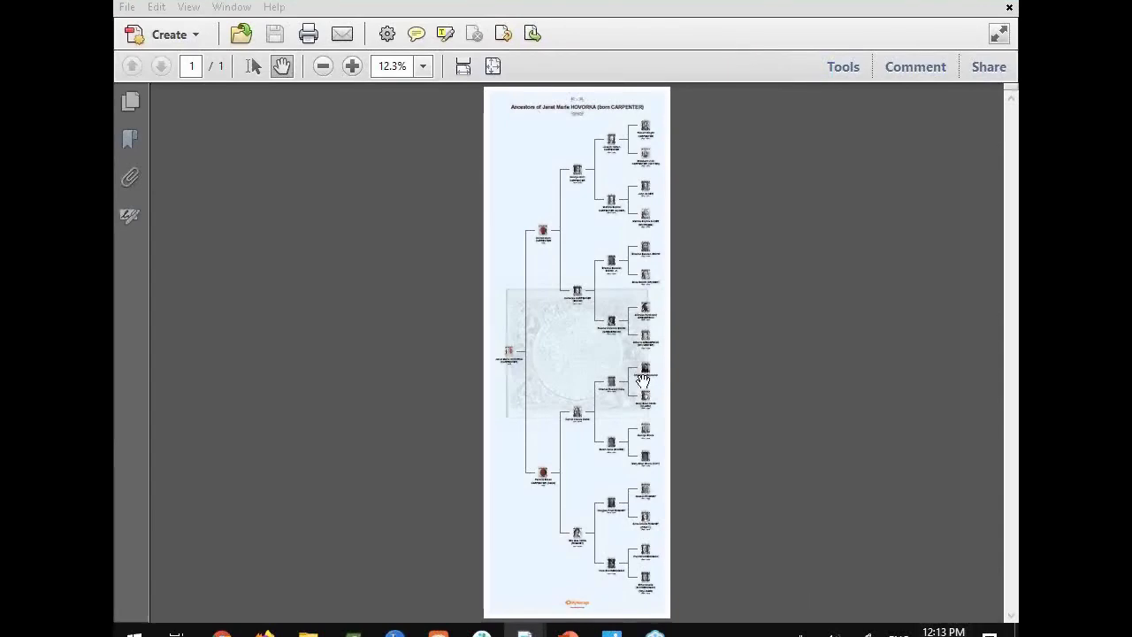
{"action": "left_click", "coordinate": [615, 11]}
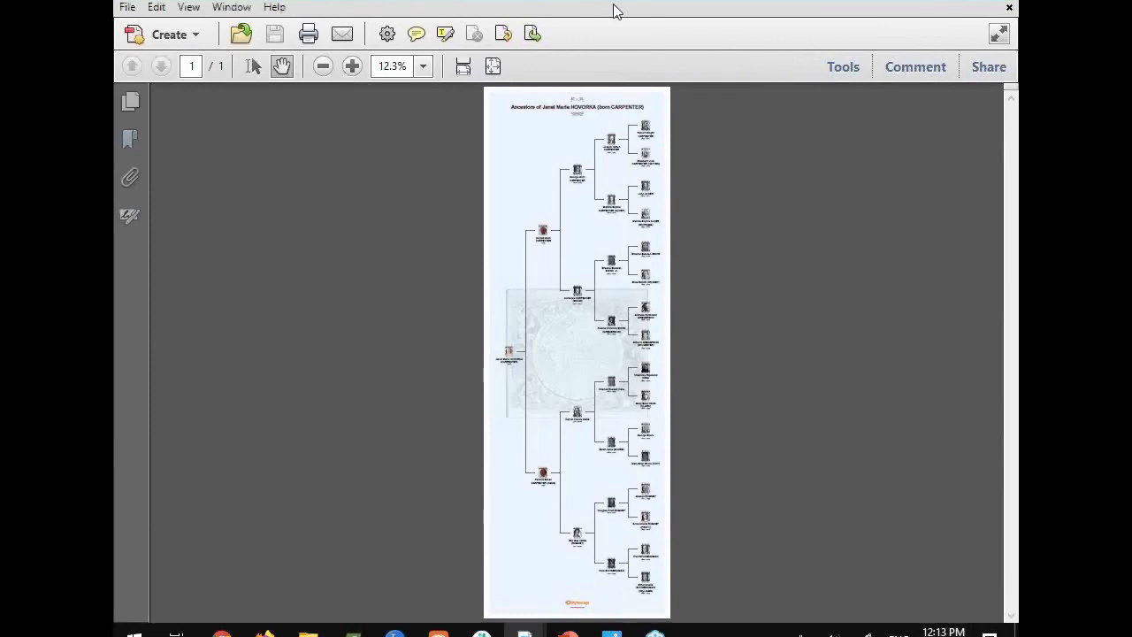
{"action": "left_click_drag", "start_coordinate": [616, 11], "coordinate": [1018, 66]}
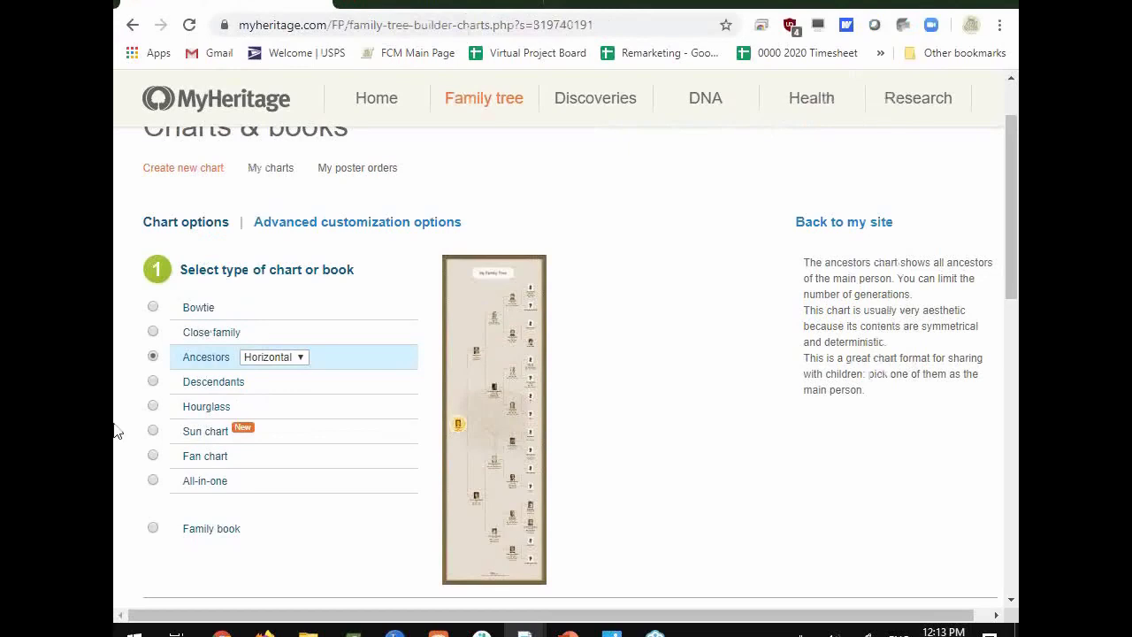
Set the Ancestors chart layout to Vertical.
{"action": "left_click", "coordinate": [301, 359]}
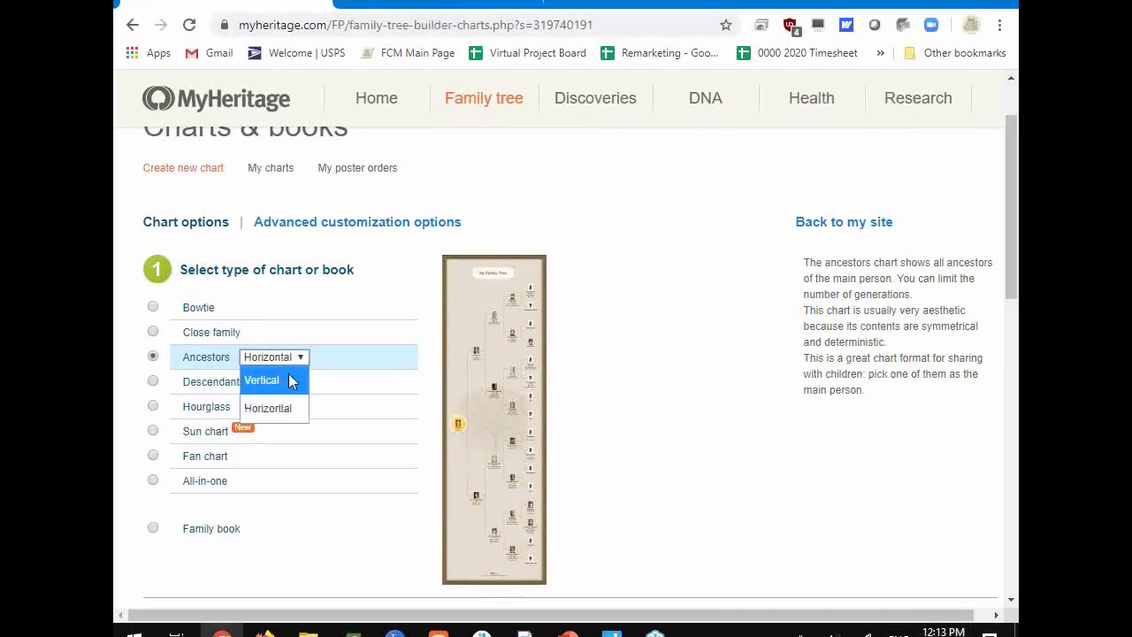
{"action": "left_click", "coordinate": [288, 377]}
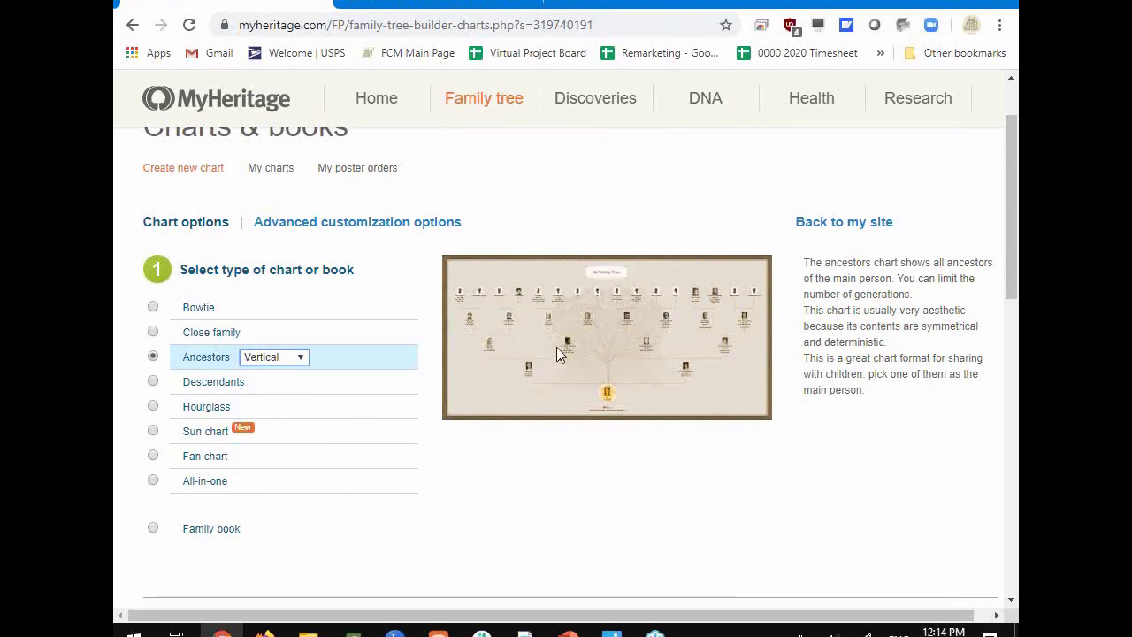
Set the Ancestors chart layout to Horizontal.
{"action": "left_click", "coordinate": [299, 360]}
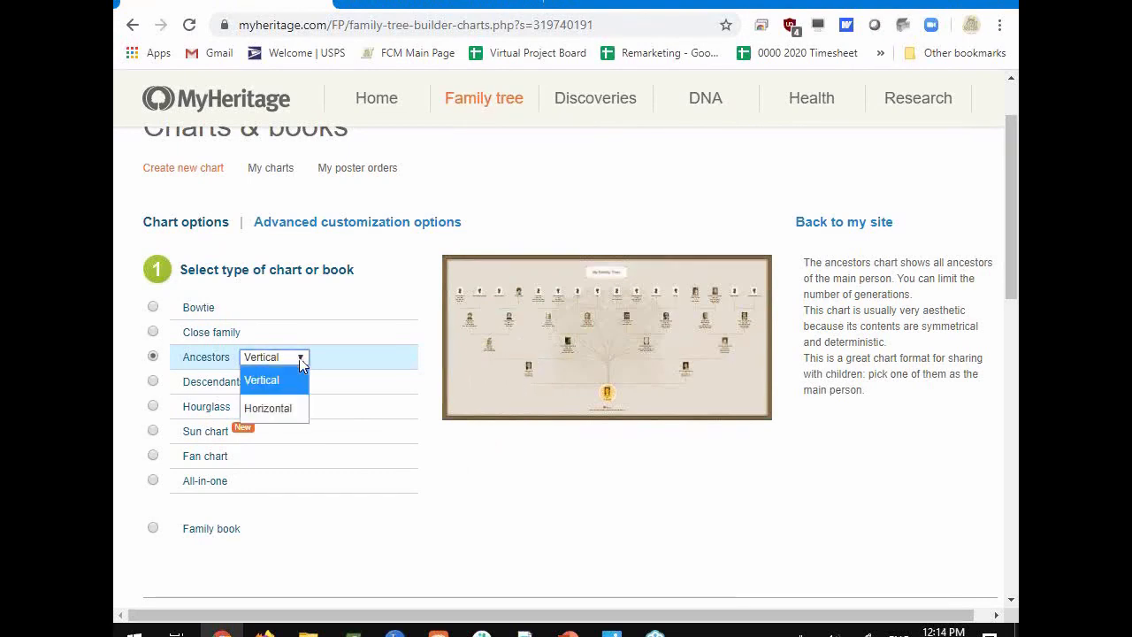
{"action": "left_click", "coordinate": [288, 409]}
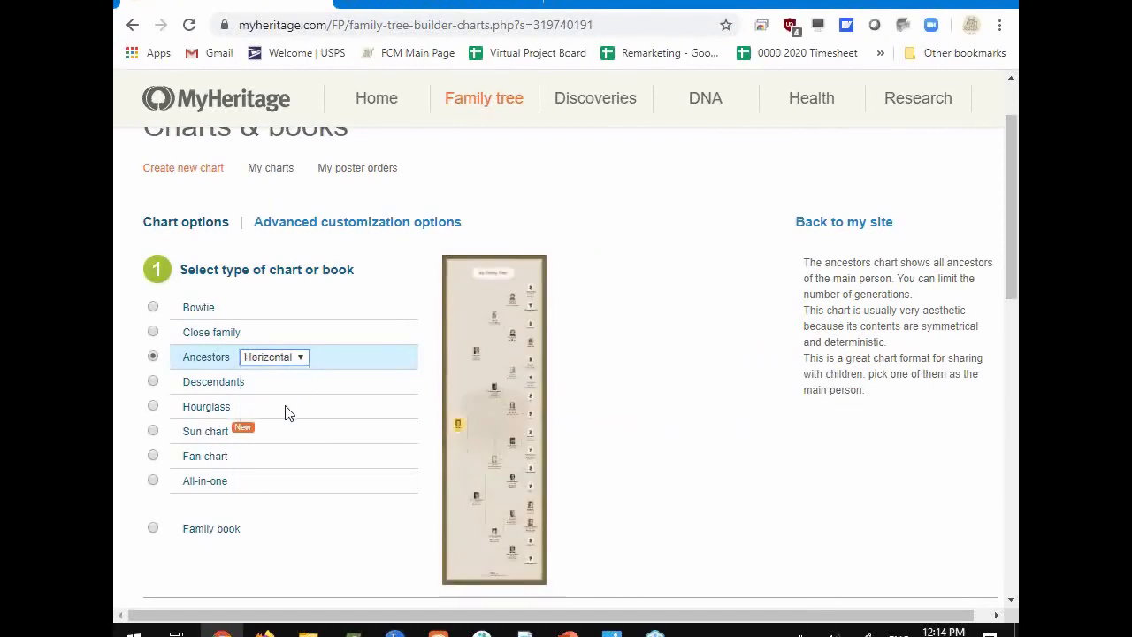
Select the Descendants and Hourglass chart types in turn, highlighting "sharing with relatives" and "present for a grandfather or grandmother" in their descriptions.
{"action": "left_click", "coordinate": [205, 384]}
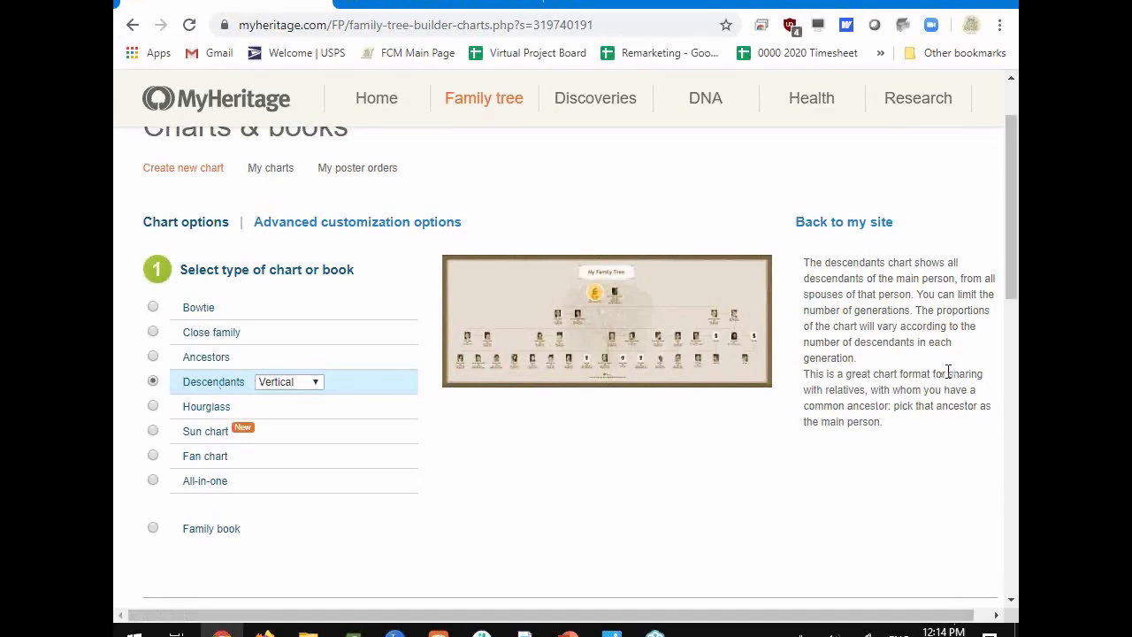
{"action": "left_click_drag", "start_coordinate": [949, 372], "coordinate": [867, 390]}
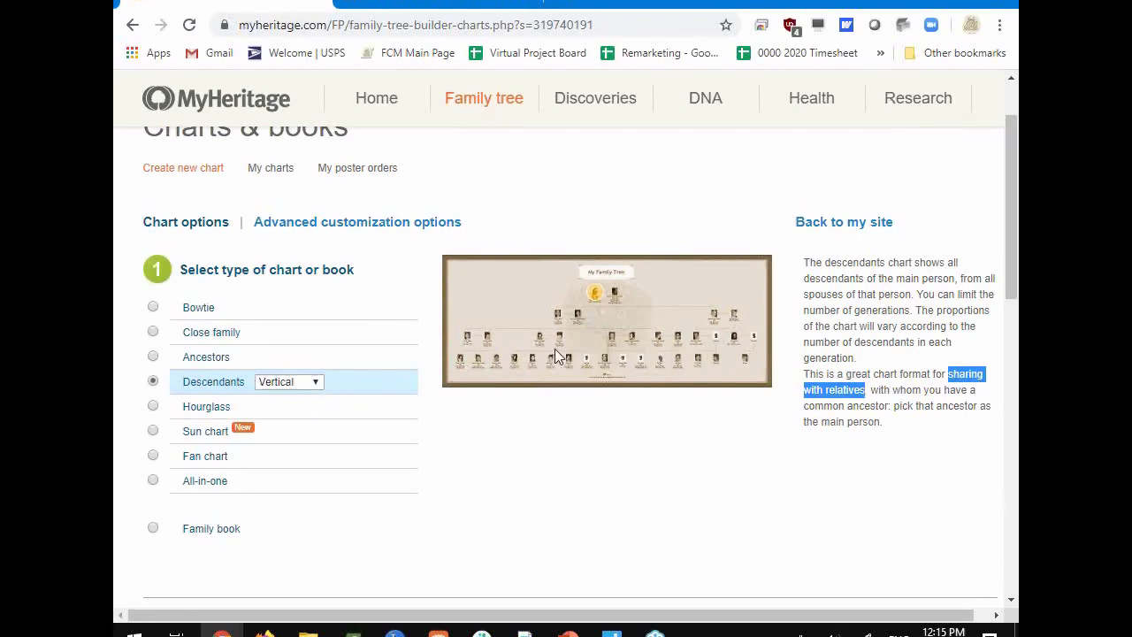
{"action": "left_click", "coordinate": [154, 408]}
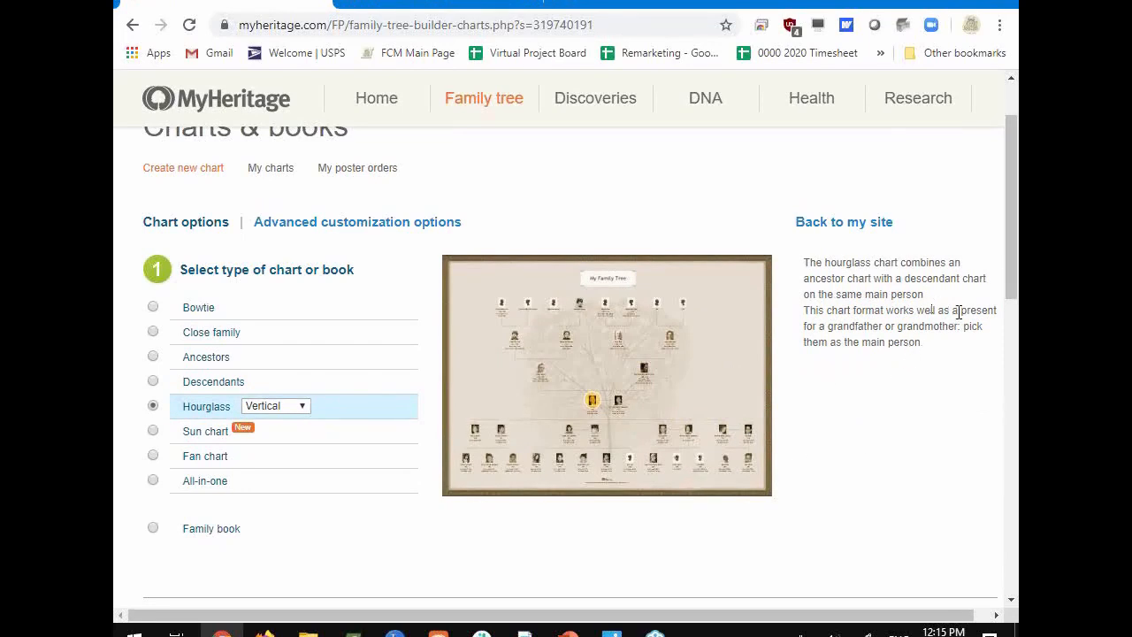
{"action": "left_click_drag", "start_coordinate": [960, 311], "coordinate": [966, 339]}
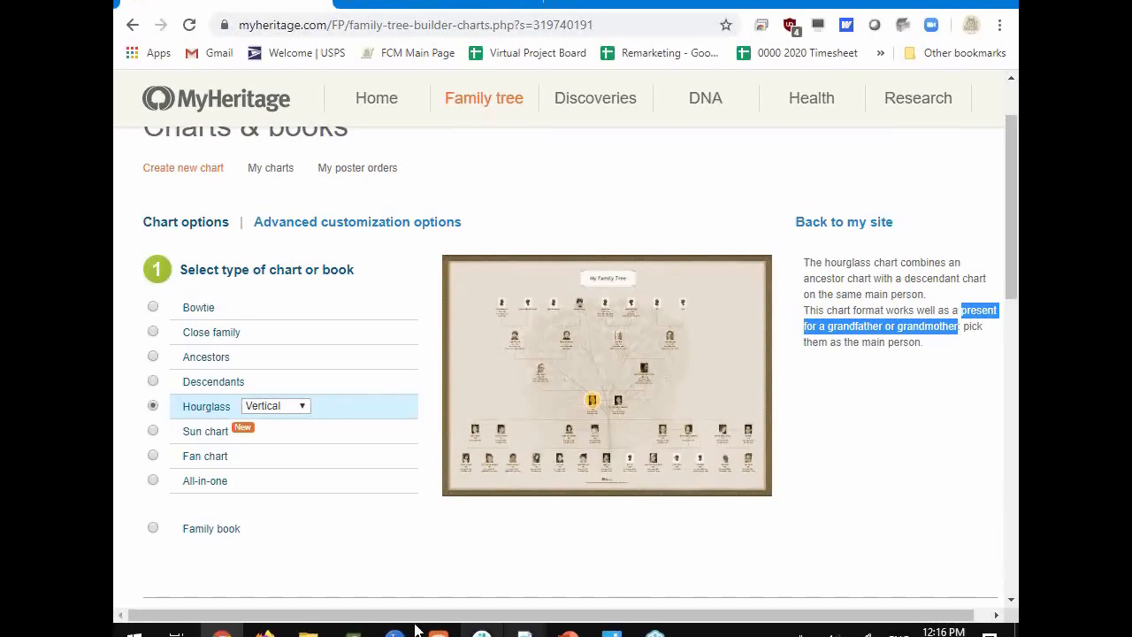
Compare the Hourglass chart's Horizontal and Vertical layout previews, finishing on Horizontal.
{"action": "left_click", "coordinate": [302, 408]}
{"action": "left_click", "coordinate": [290, 454]}
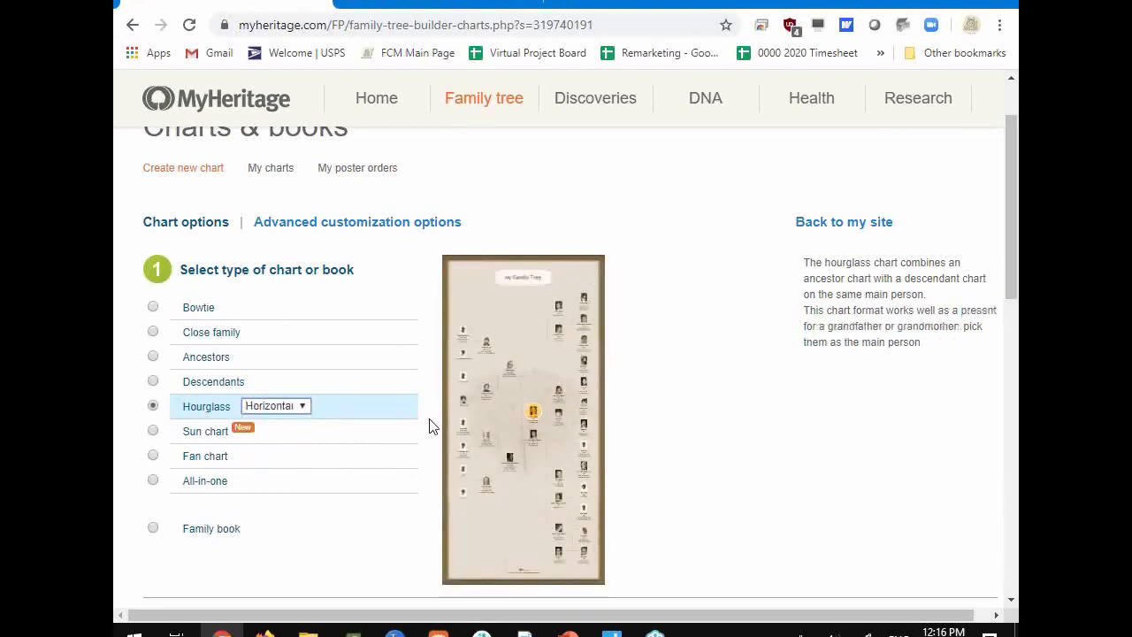
{"action": "left_click", "coordinate": [306, 409]}
{"action": "left_click", "coordinate": [299, 428]}
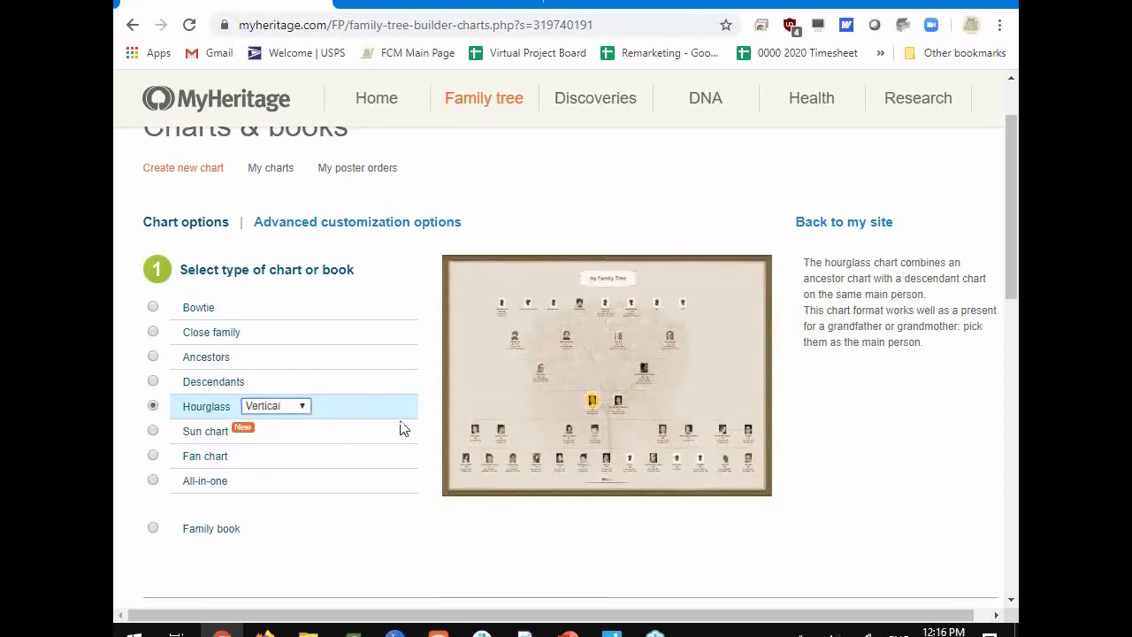
{"action": "left_click", "coordinate": [303, 405]}
{"action": "left_click", "coordinate": [294, 457]}
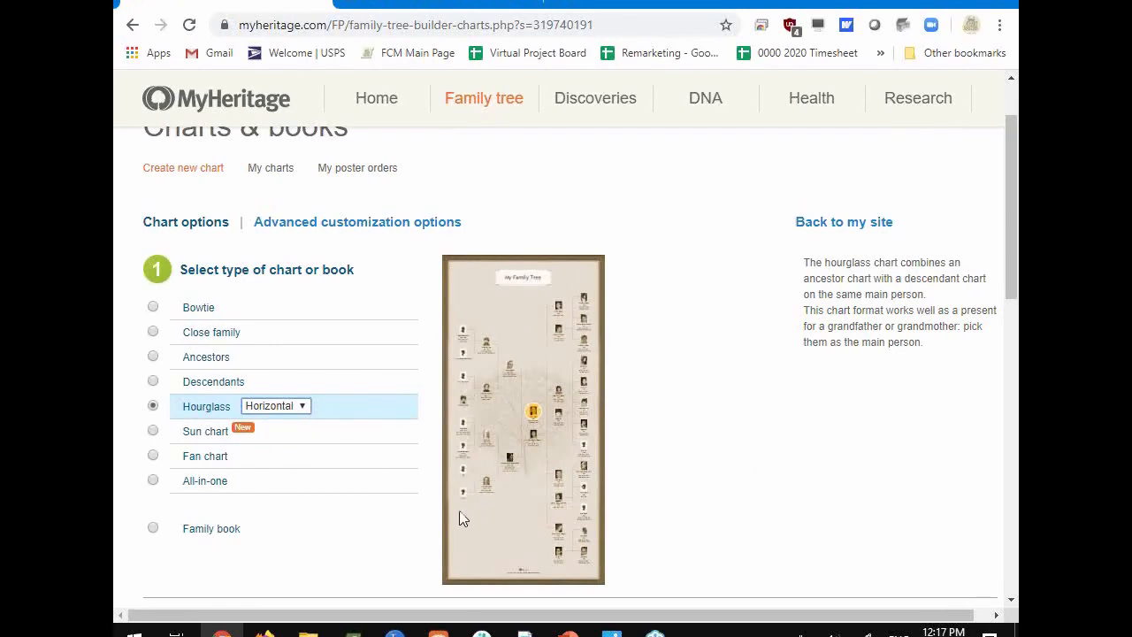
Select the Sun chart type and examine the circular descendants chart PDF in Adobe Acrobat, both close up and as a whole page.
{"action": "left_click", "coordinate": [154, 433]}
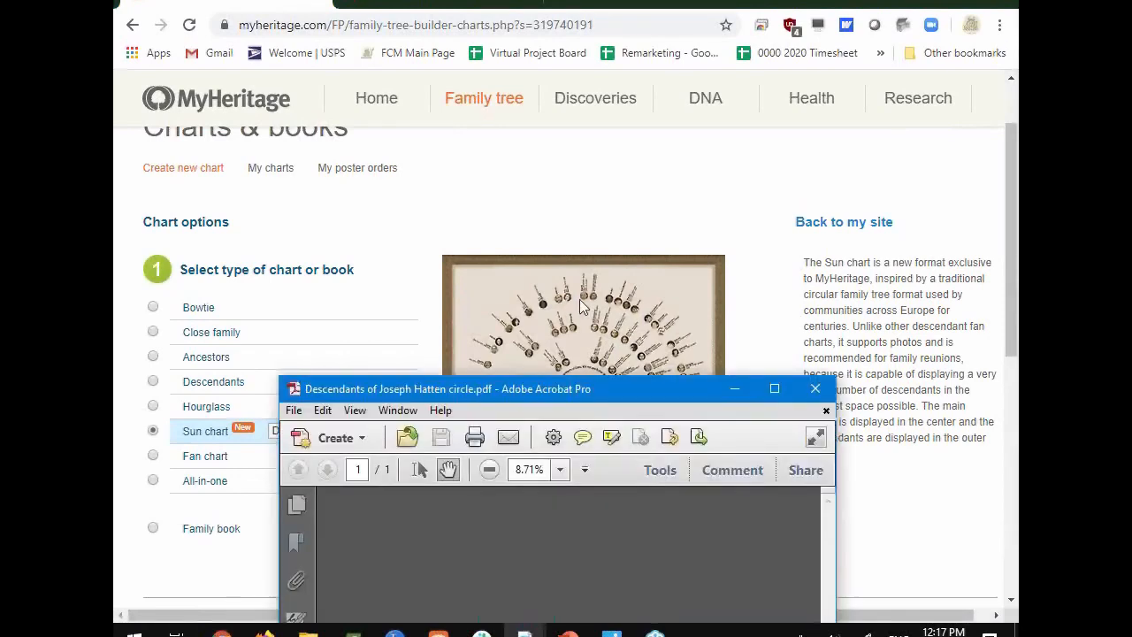
{"action": "left_click_drag", "start_coordinate": [566, 389], "coordinate": [425, 3]}
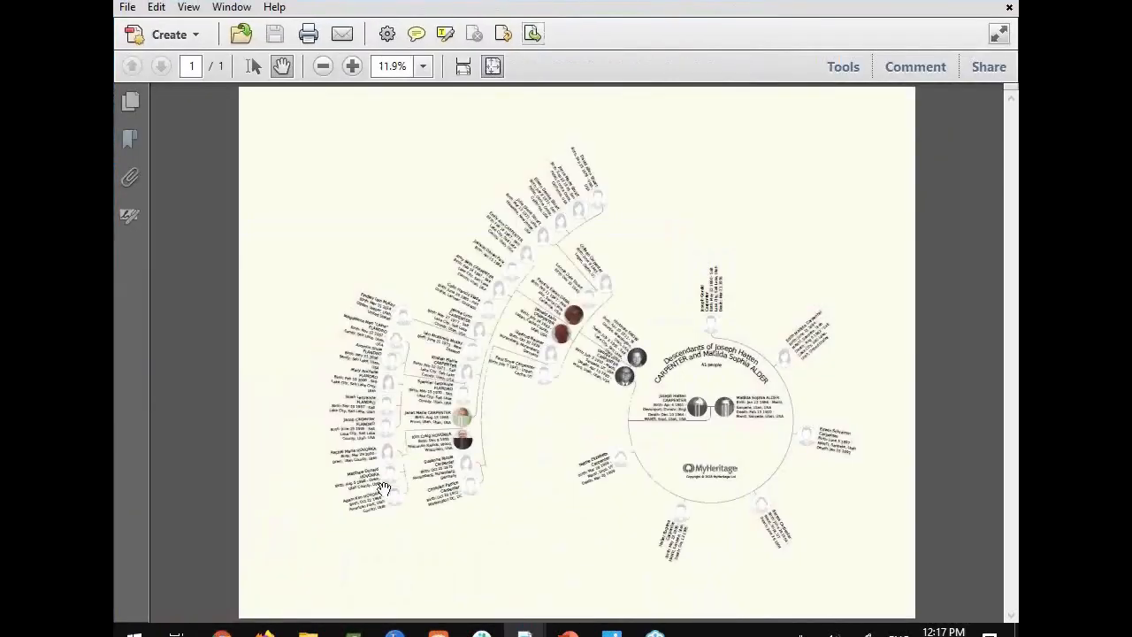
{"action": "left_click", "coordinate": [352, 67]}
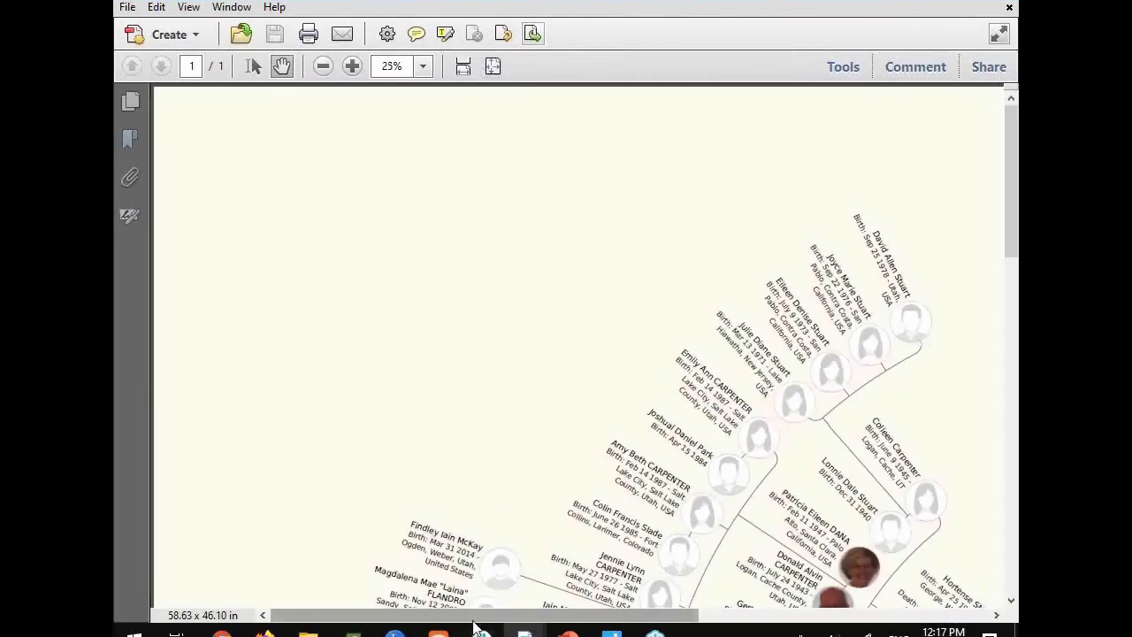
{"action": "left_click_drag", "start_coordinate": [474, 620], "coordinate": [679, 619]}
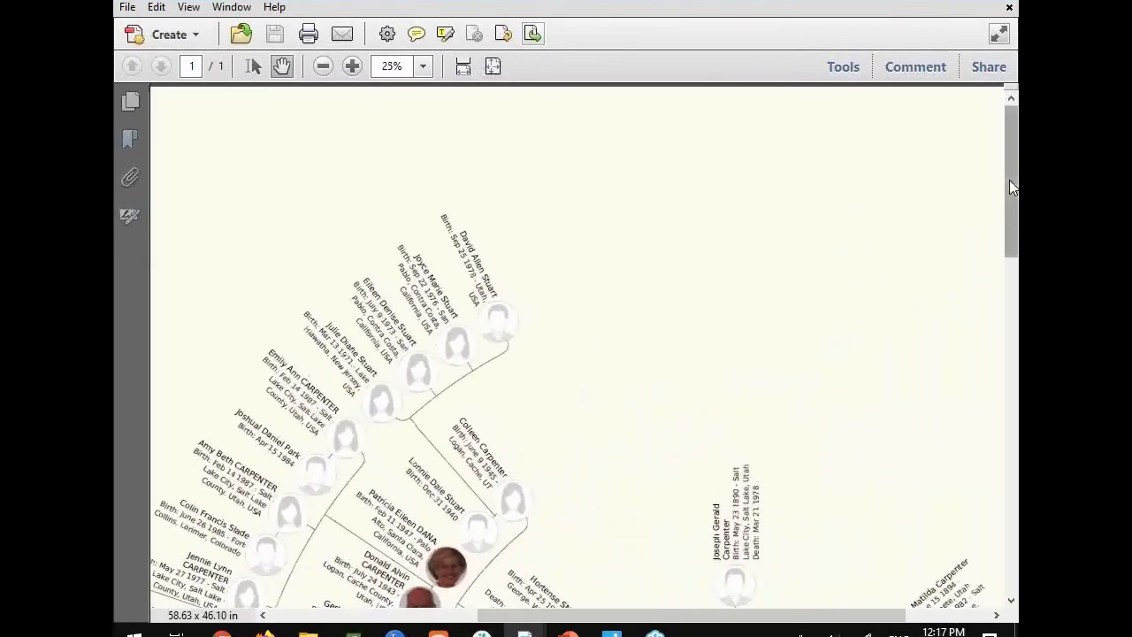
{"action": "left_click_drag", "start_coordinate": [1011, 185], "coordinate": [1010, 363]}
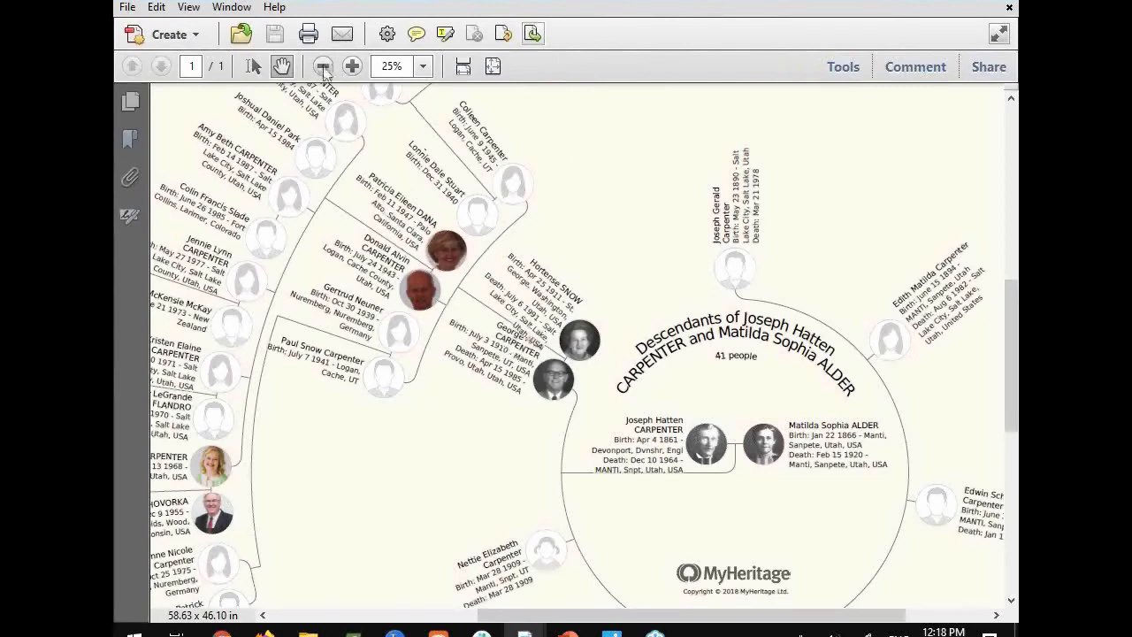
{"action": "left_click", "coordinate": [324, 69]}
{"action": "left_click", "coordinate": [324, 69]}
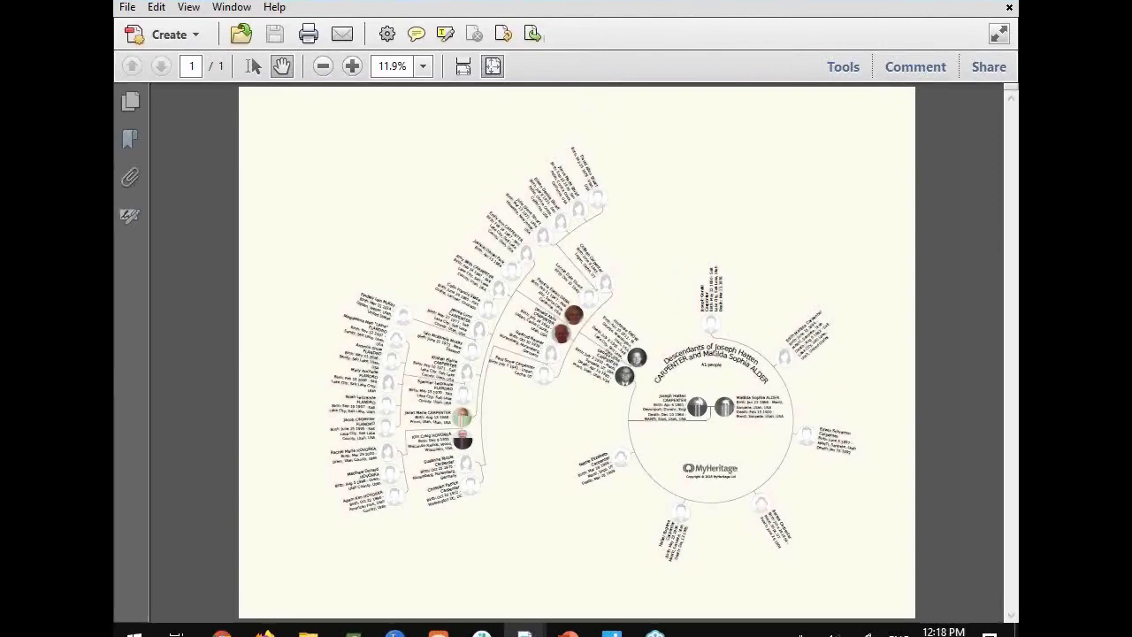
{"action": "left_click_drag", "start_coordinate": [619, 1], "coordinate": [495, 1]}
{"action": "left_click_drag", "start_coordinate": [566, 0], "coordinate": [1018, 287]}
Switch to the Photos app and view the two pictures of large charts displayed at gatherings, clearing each away to return to the chart options.
{"action": "left_click", "coordinate": [611, 630]}
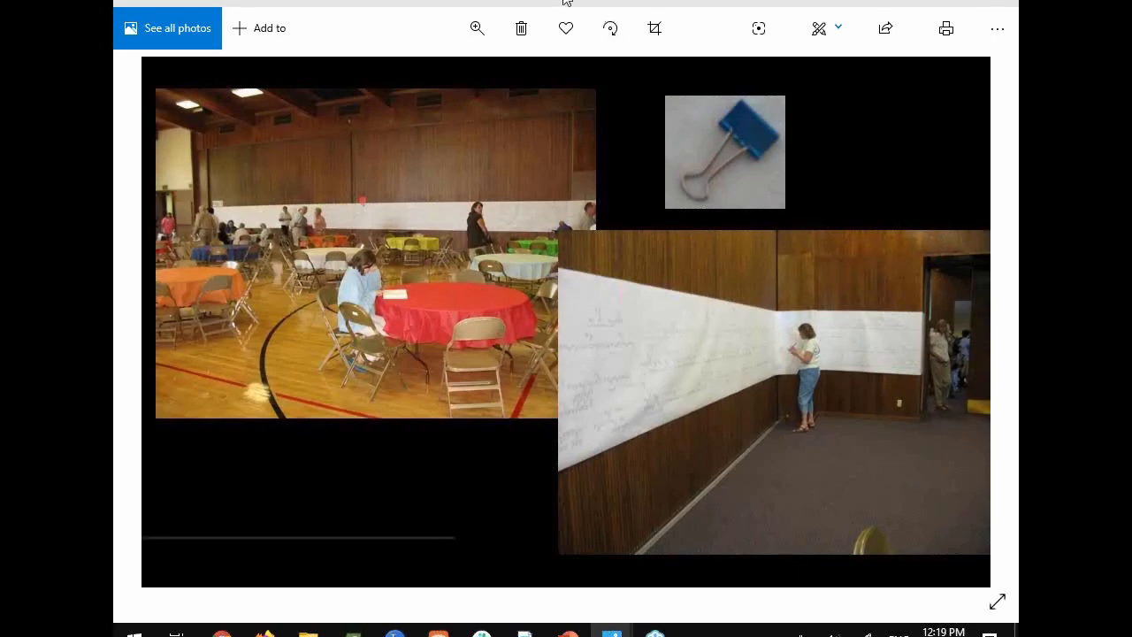
{"action": "left_click_drag", "start_coordinate": [567, 2], "coordinate": [1128, 221]}
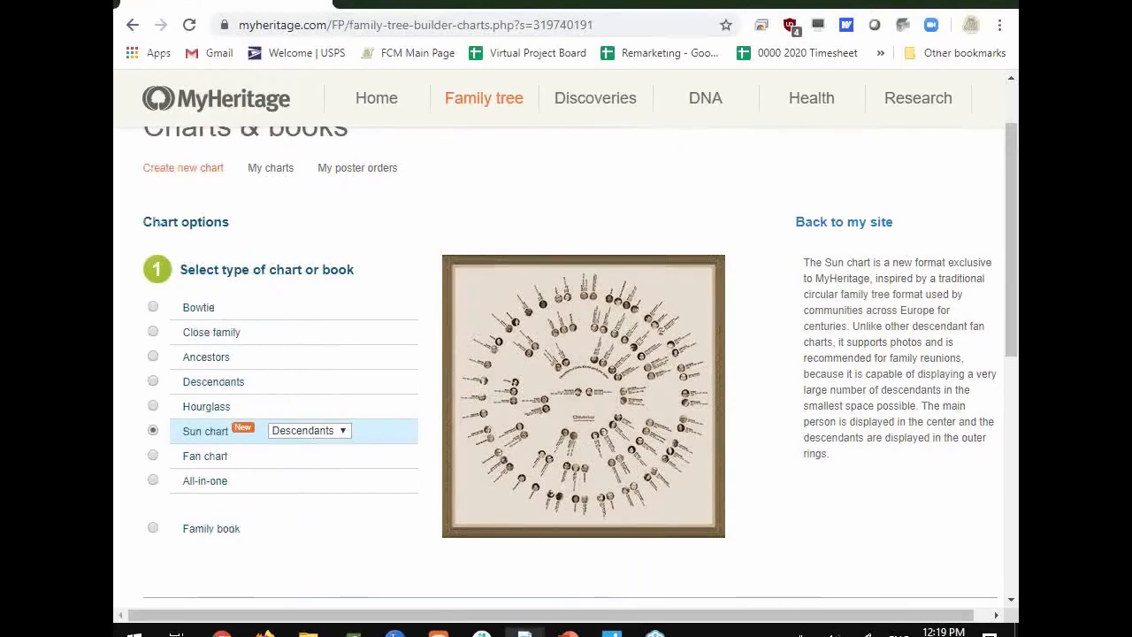
{"action": "left_click_drag", "start_coordinate": [992, 573], "coordinate": [587, 1]}
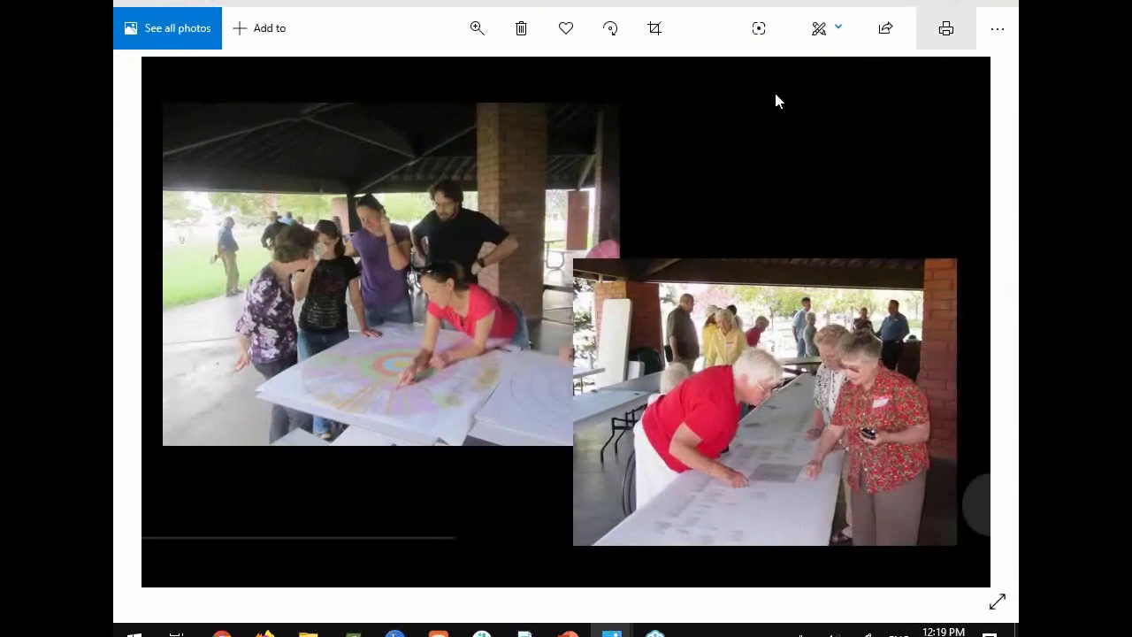
{"action": "left_click", "coordinate": [999, 5]}
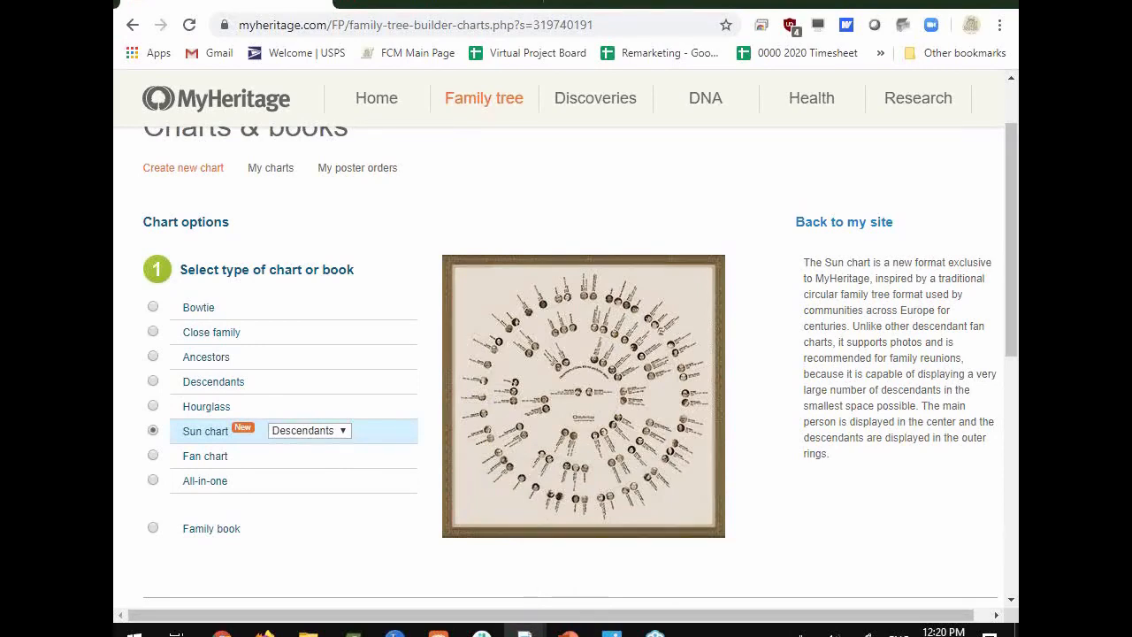
Compare the two rectangular descendants chart PDFs side by side in Adobe Acrobat and close both.
{"action": "left_click", "coordinate": [525, 634]}
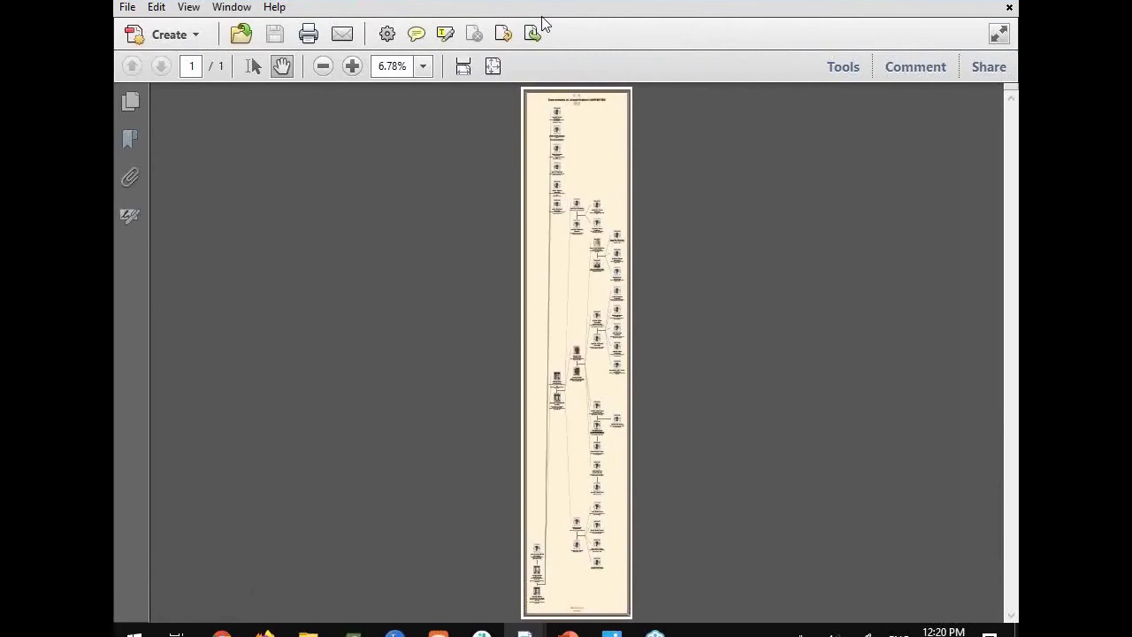
{"action": "left_click_drag", "start_coordinate": [546, 2], "coordinate": [1018, 235]}
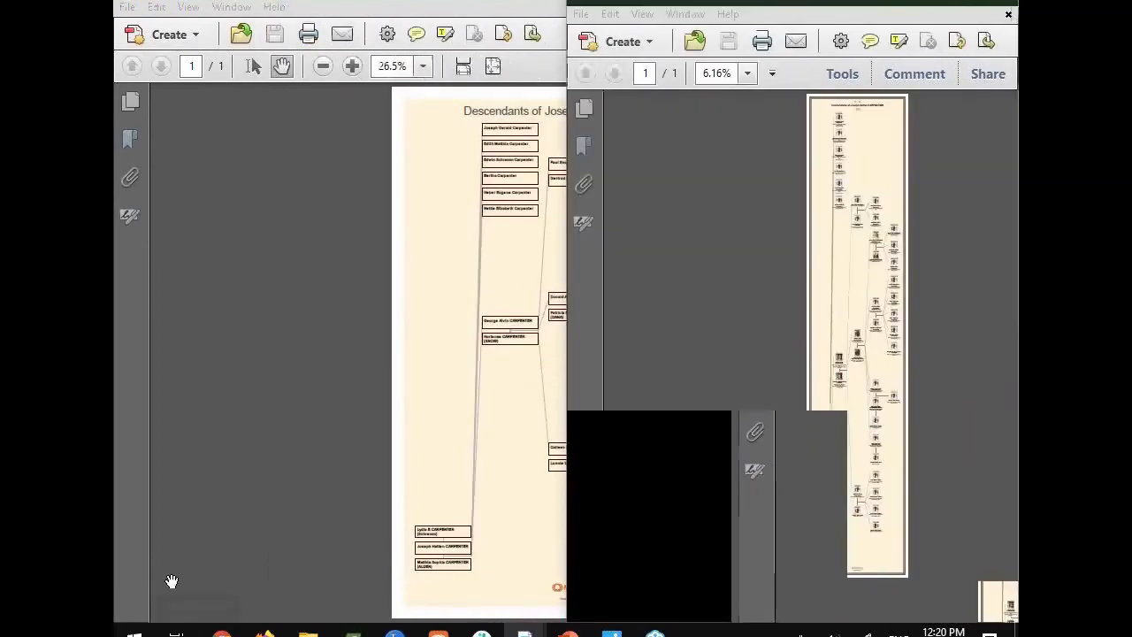
{"action": "left_click", "coordinate": [238, 233]}
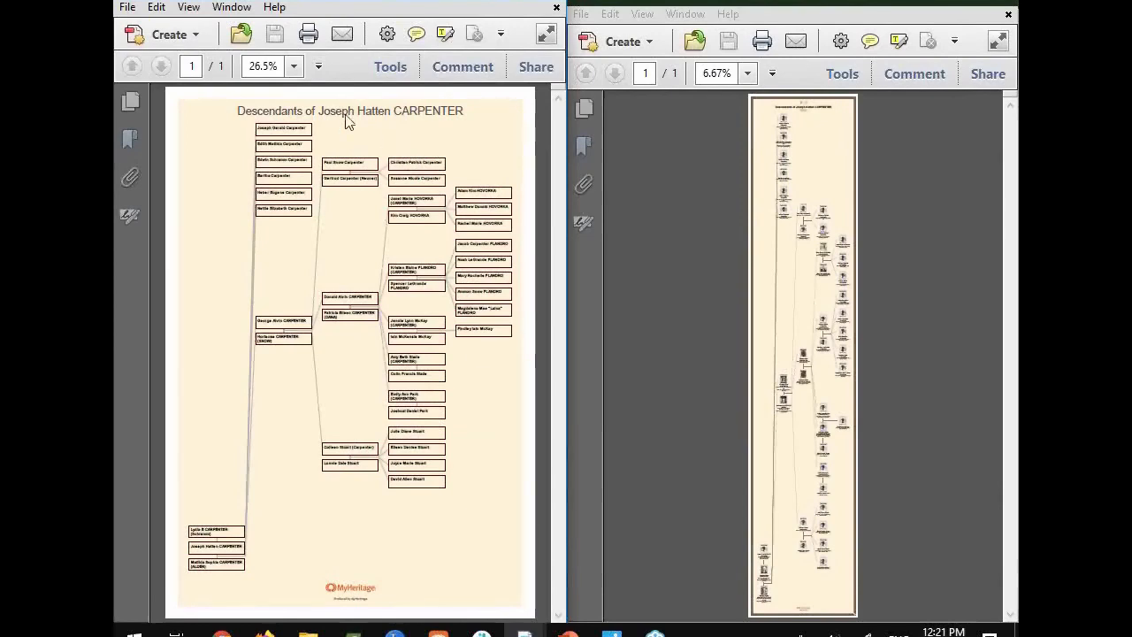
{"action": "left_click", "coordinate": [557, 2]}
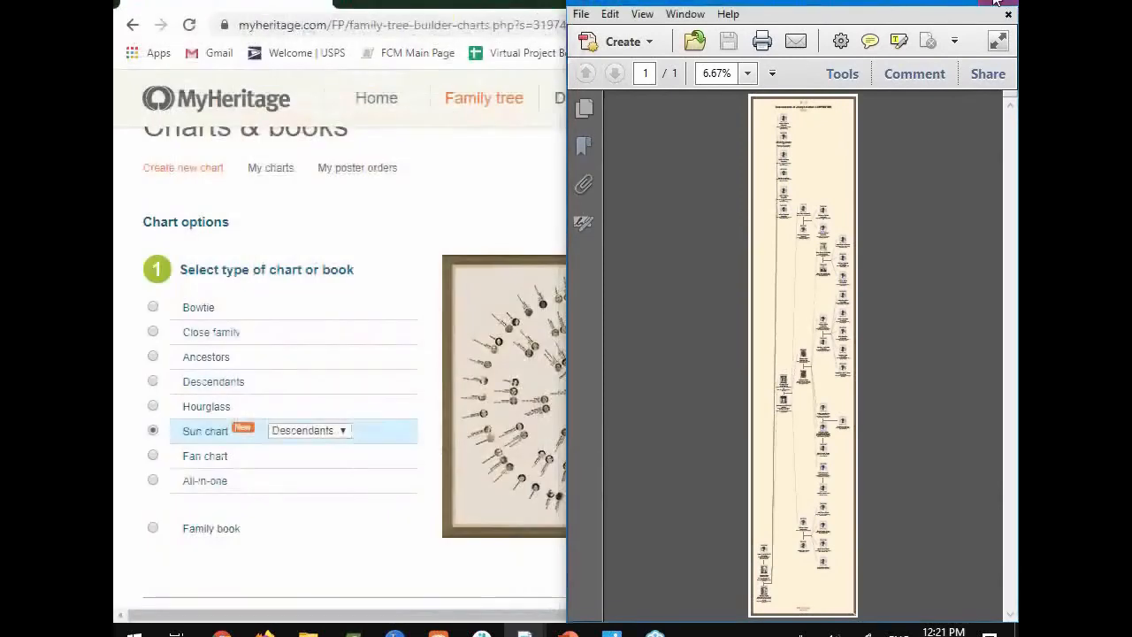
{"action": "left_click", "coordinate": [1001, 9]}
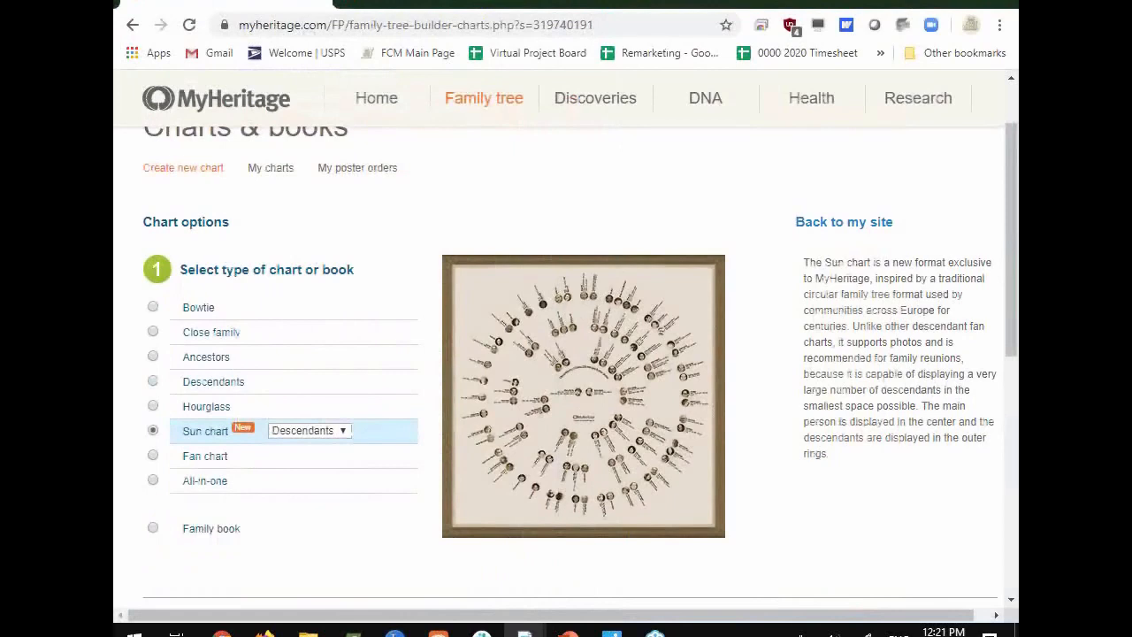
Review the circular descendants chart PDF again and set the Sun chart to Ancestors.
{"action": "left_click_drag", "start_coordinate": [1018, 319], "coordinate": [647, 2]}
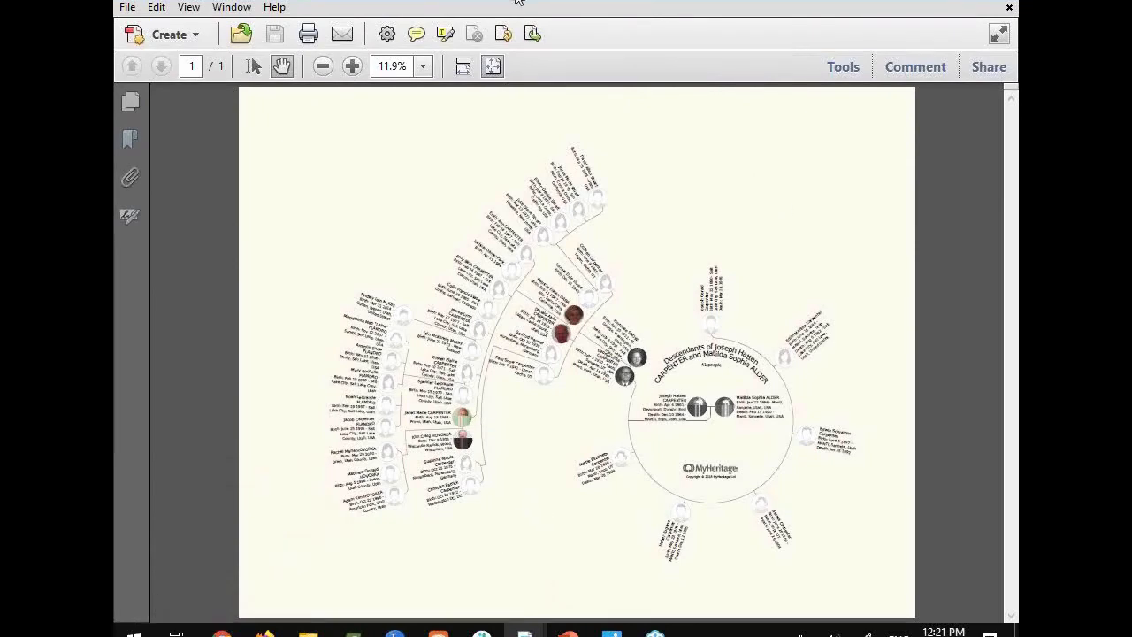
{"action": "left_click_drag", "start_coordinate": [520, 1], "coordinate": [1017, 168]}
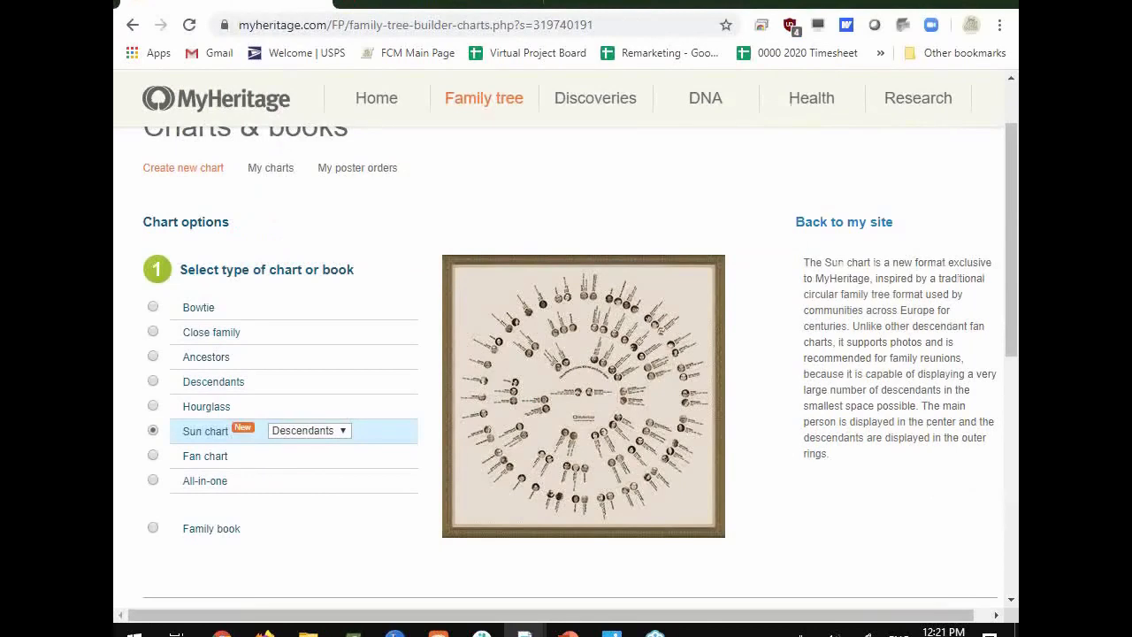
{"action": "left_click", "coordinate": [308, 431]}
{"action": "left_click", "coordinate": [301, 481]}
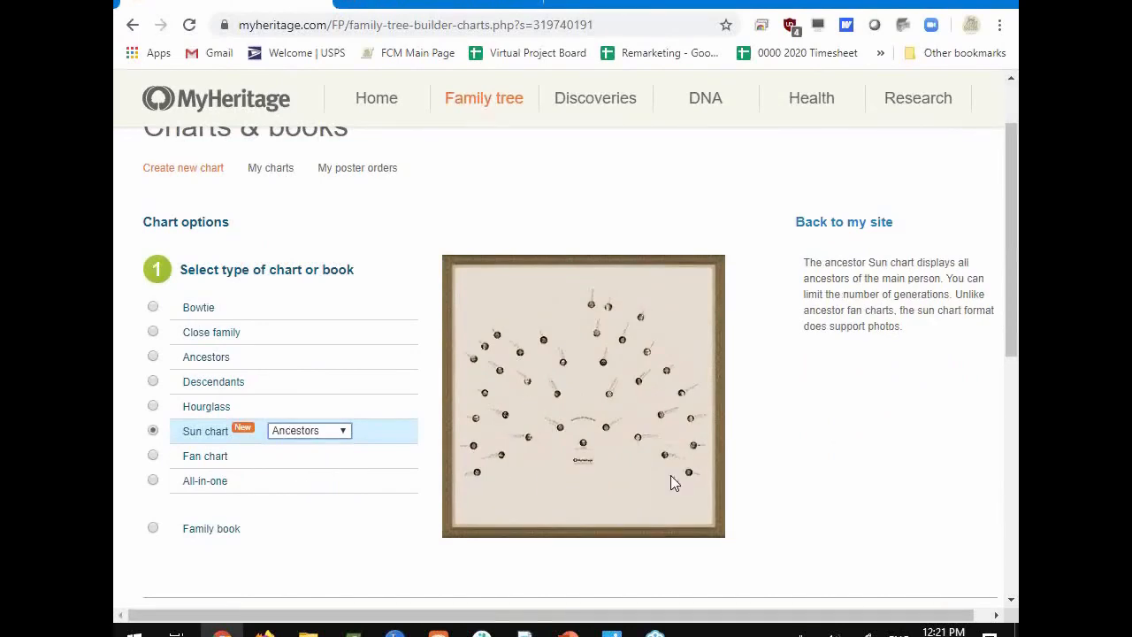
Select the Fan chart type and set it to Descendants.
{"action": "left_click", "coordinate": [153, 455]}
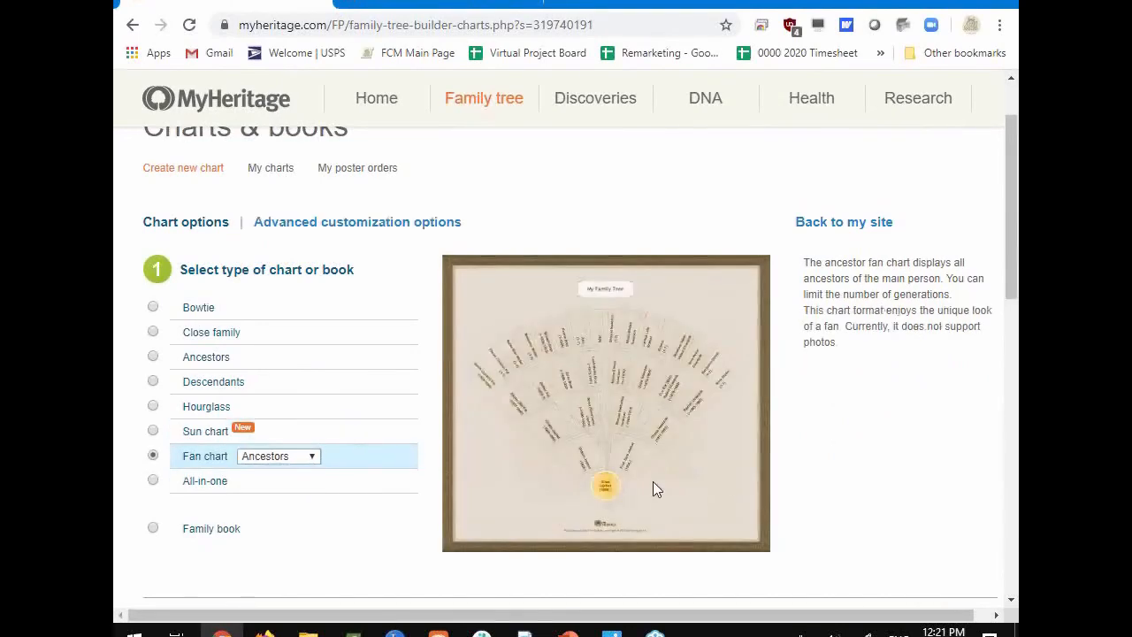
{"action": "left_click", "coordinate": [314, 458]}
{"action": "left_click", "coordinate": [274, 508]}
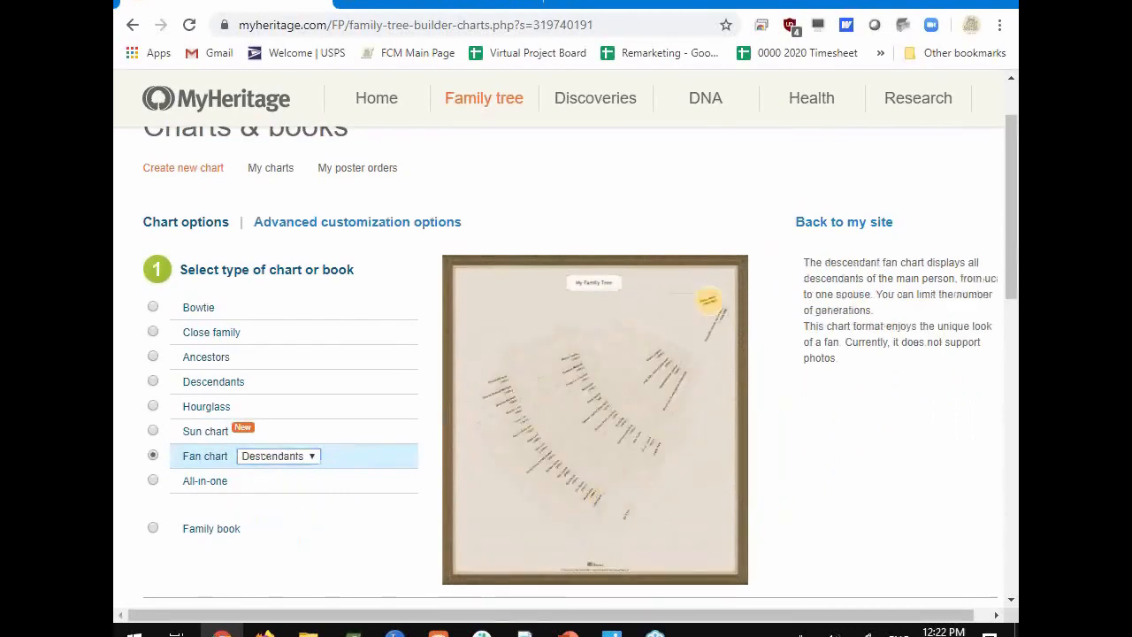
Examine the descendants fan chart PDF at full window size and move it away to return to the chart options.
{"action": "left_click_drag", "start_coordinate": [1131, 442], "coordinate": [874, 124]}
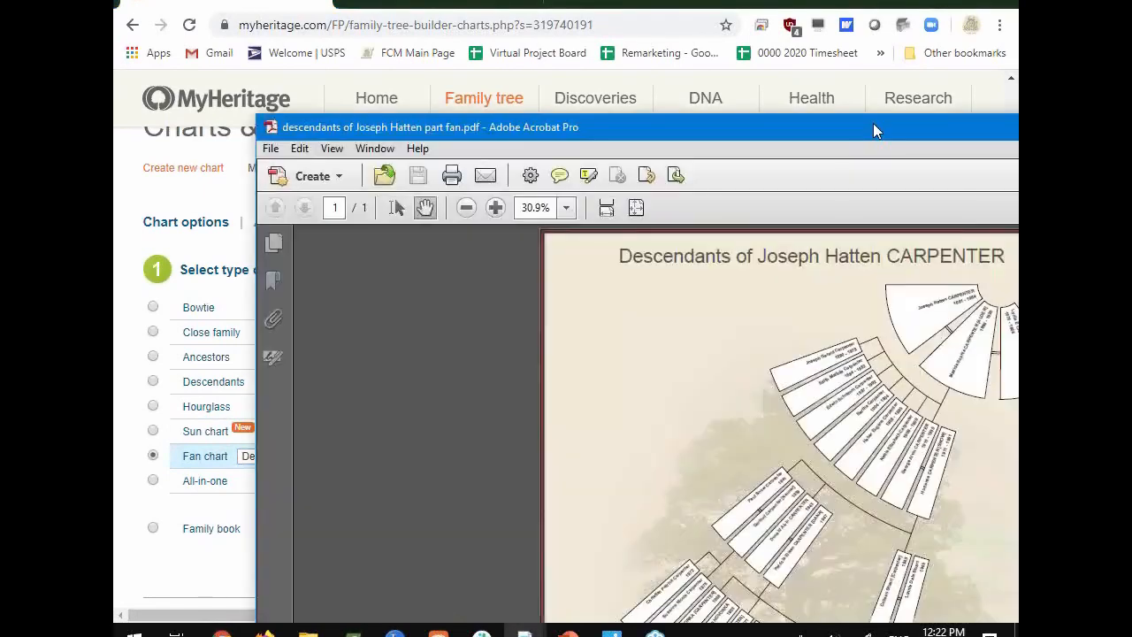
{"action": "double_click", "coordinate": [873, 126]}
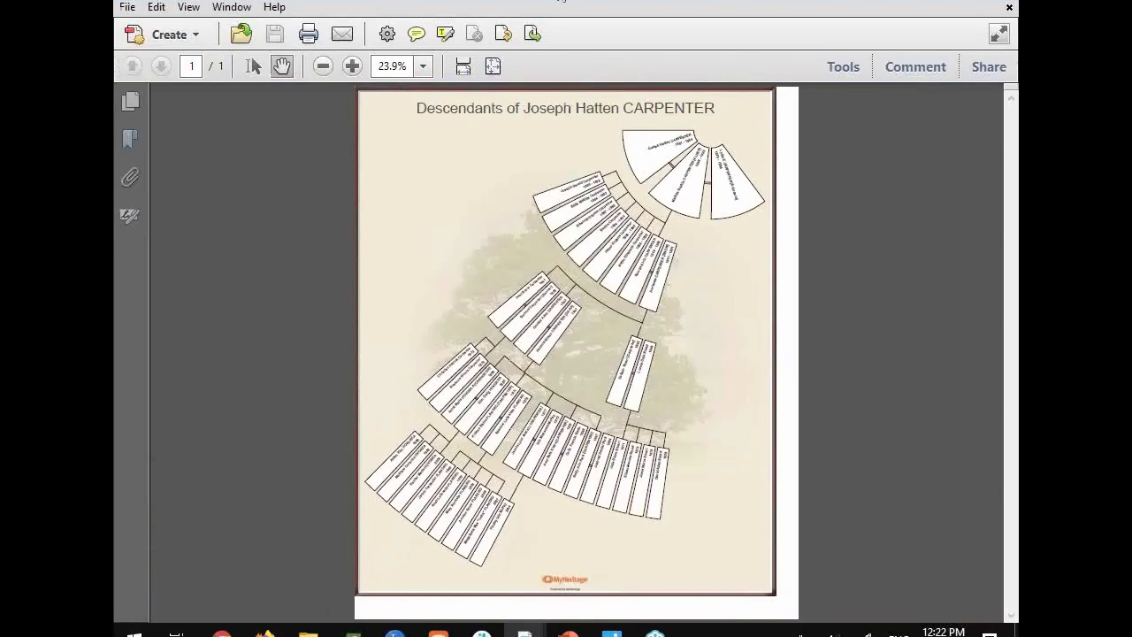
{"action": "left_click_drag", "start_coordinate": [566, 1], "coordinate": [1018, 141]}
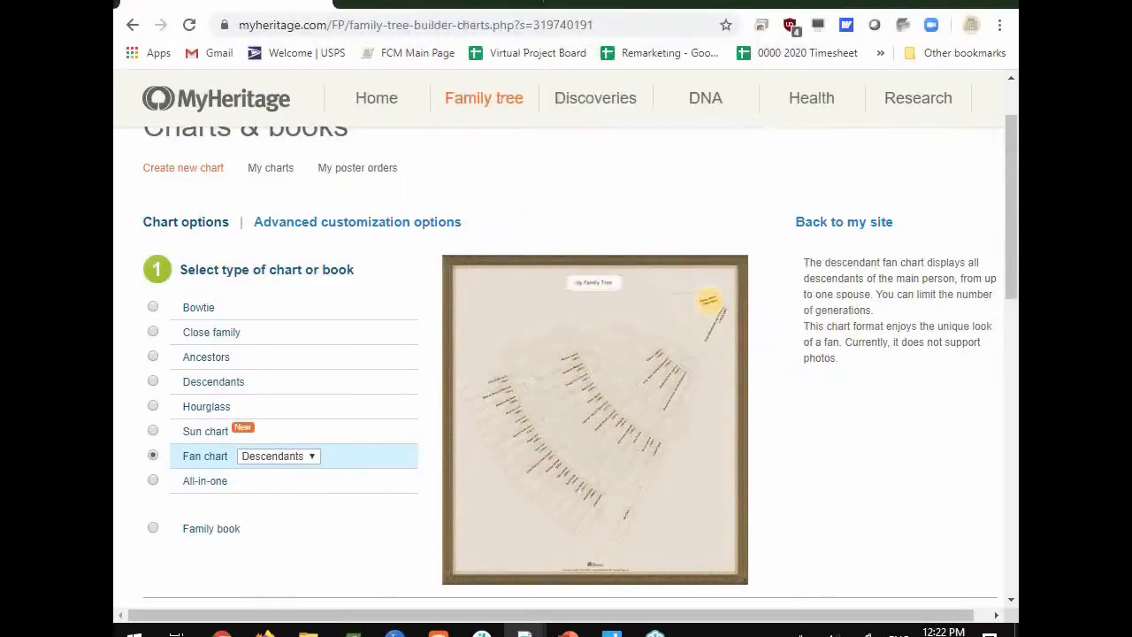
Select the All-in-one chart type, highlight "ALL relatives of the main person" in its description, and switch to the family tree PDF in Adobe Acrobat.
{"action": "left_click", "coordinate": [154, 482]}
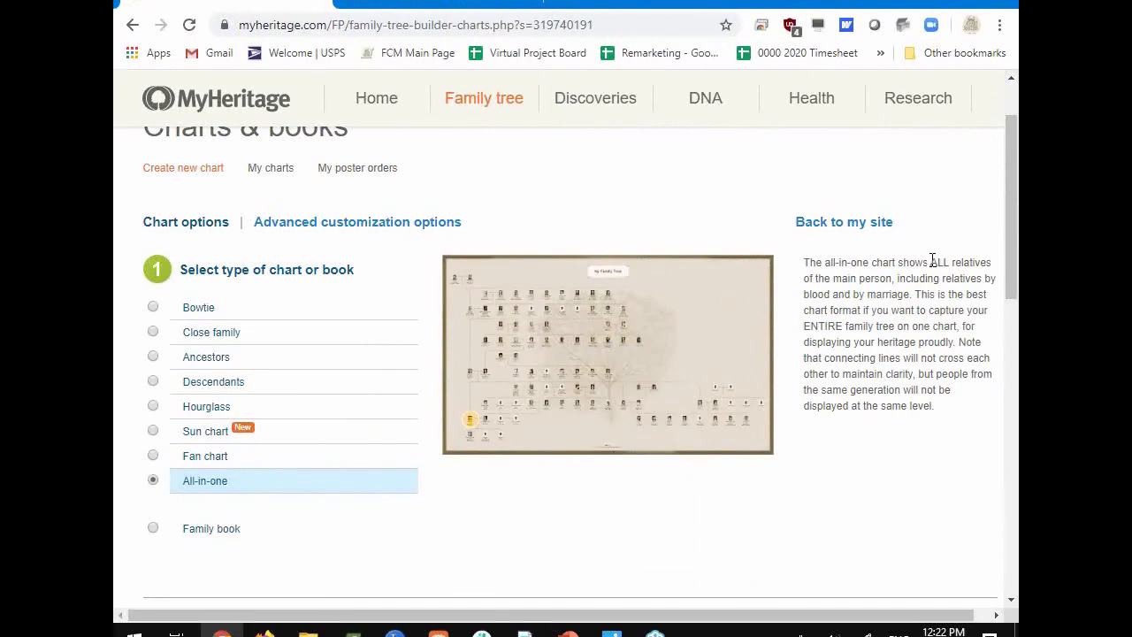
{"action": "left_click_drag", "start_coordinate": [932, 261], "coordinate": [878, 281]}
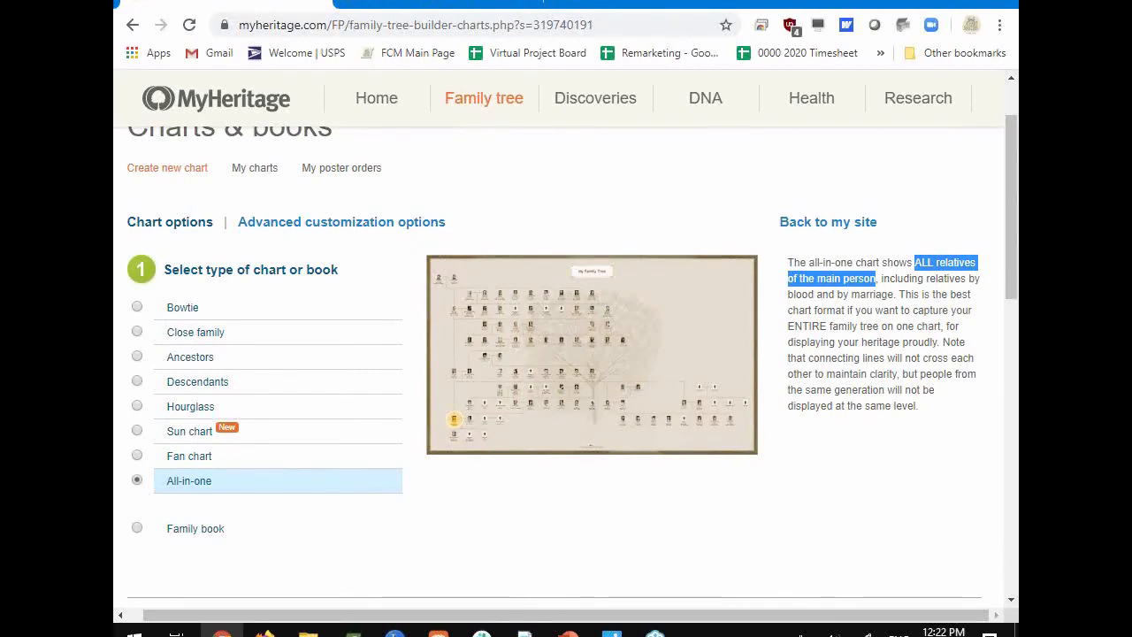
{"action": "key", "text": "alt+Tab"}
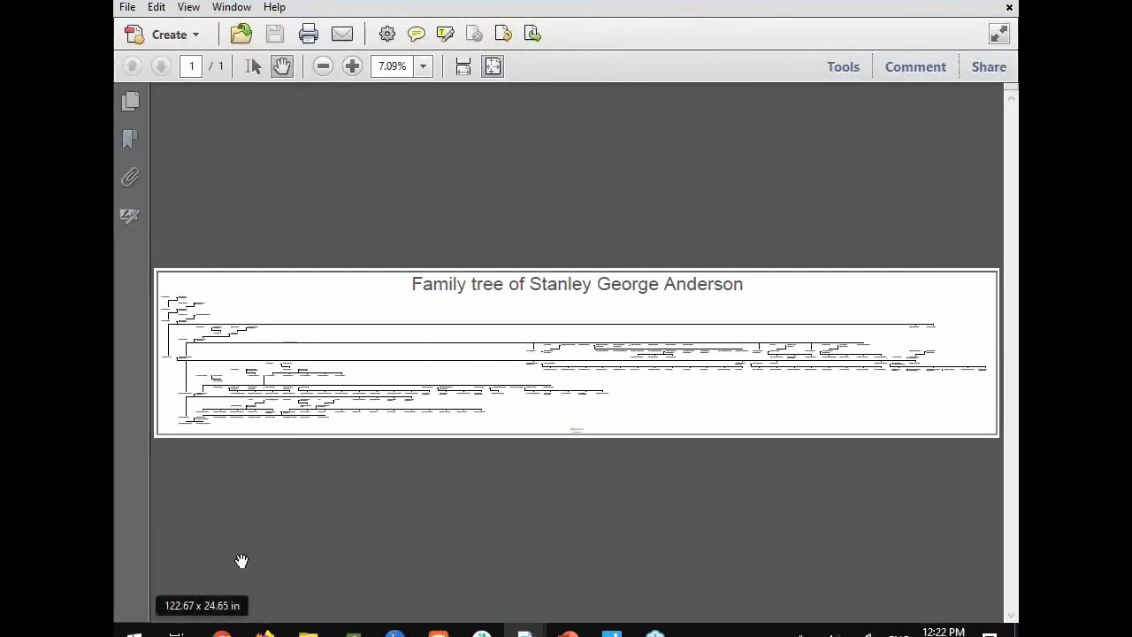
Examine the all-in-one family tree PDF, checking its page size and enlarging its earliest generations until the names are readable.
{"action": "mouse_move", "coordinate": [199, 579]}
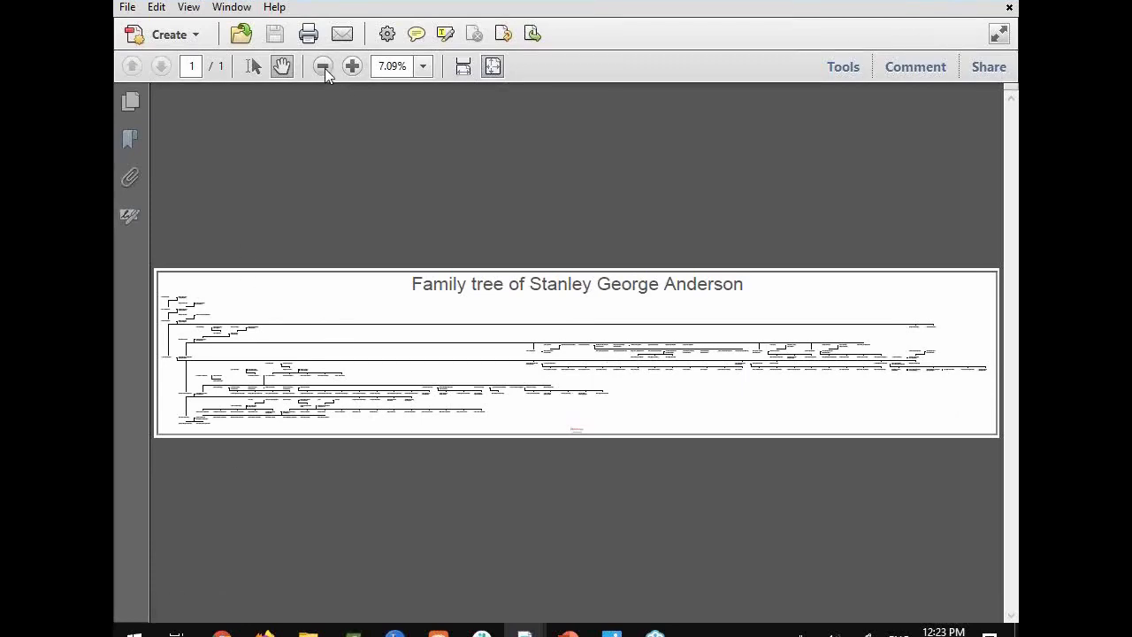
{"action": "left_click", "coordinate": [352, 68]}
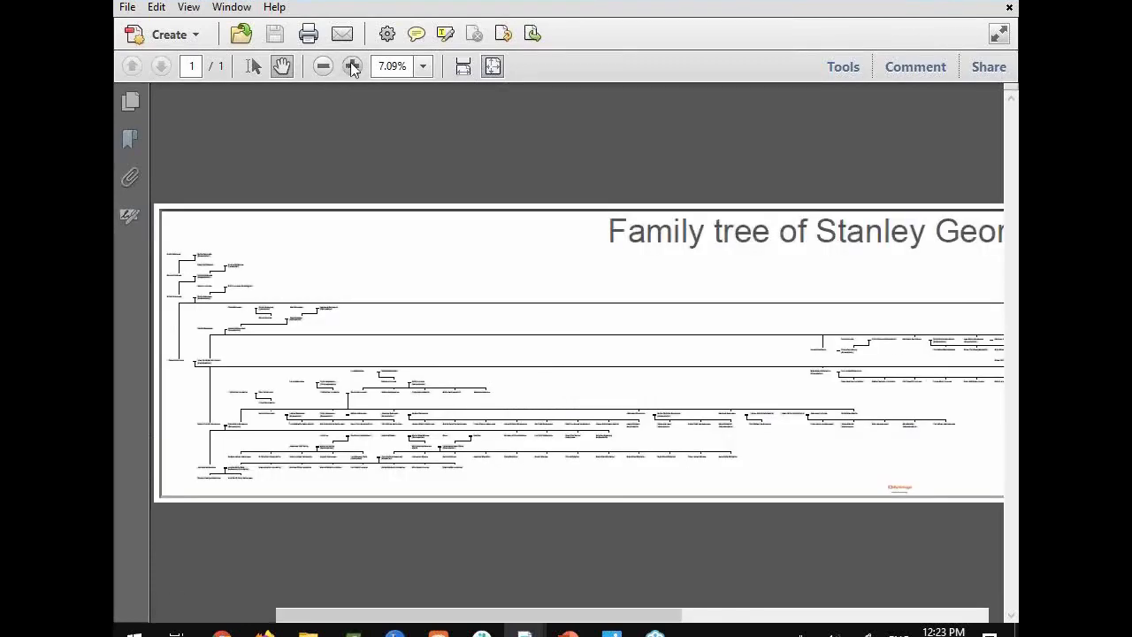
{"action": "left_click", "coordinate": [352, 67]}
{"action": "left_click", "coordinate": [352, 67]}
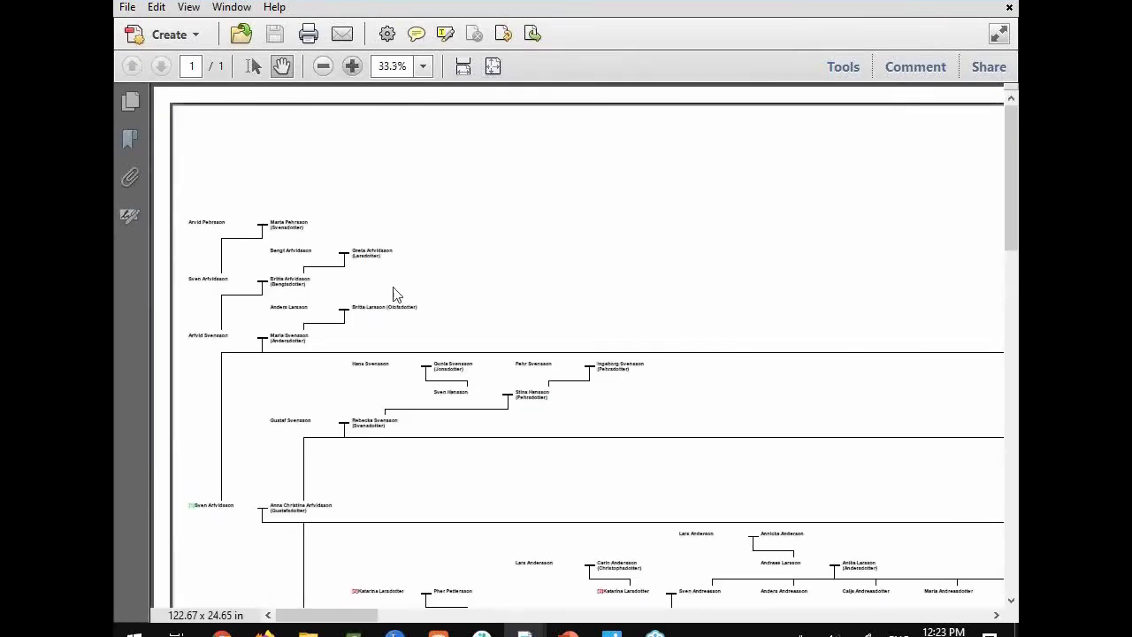
{"action": "left_click_drag", "start_coordinate": [576, 557], "coordinate": [427, 148]}
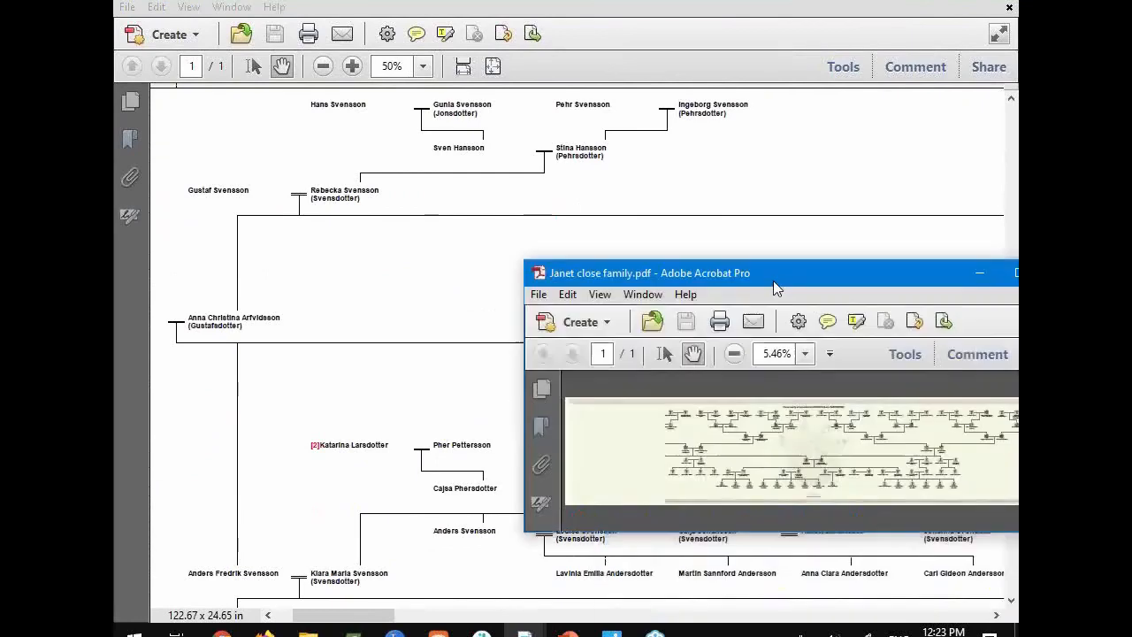
View the close family chart PDF at full window size for comparison and return to the all-in-one family tree PDF.
{"action": "left_click_drag", "start_coordinate": [832, 324], "coordinate": [433, 0]}
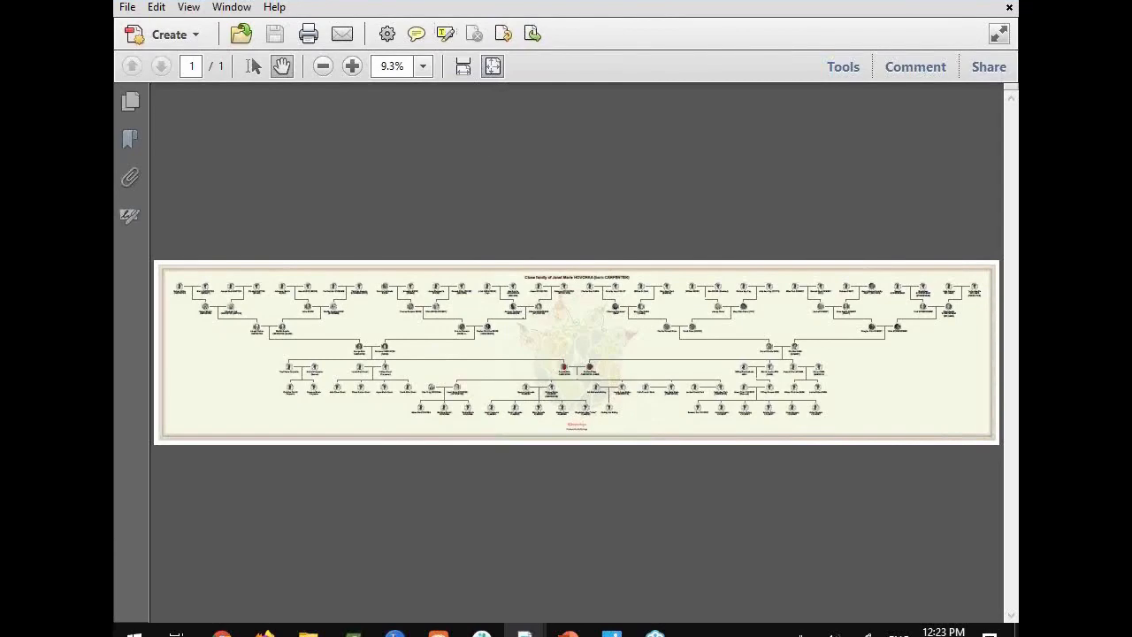
{"action": "key", "text": "alt+Tab"}
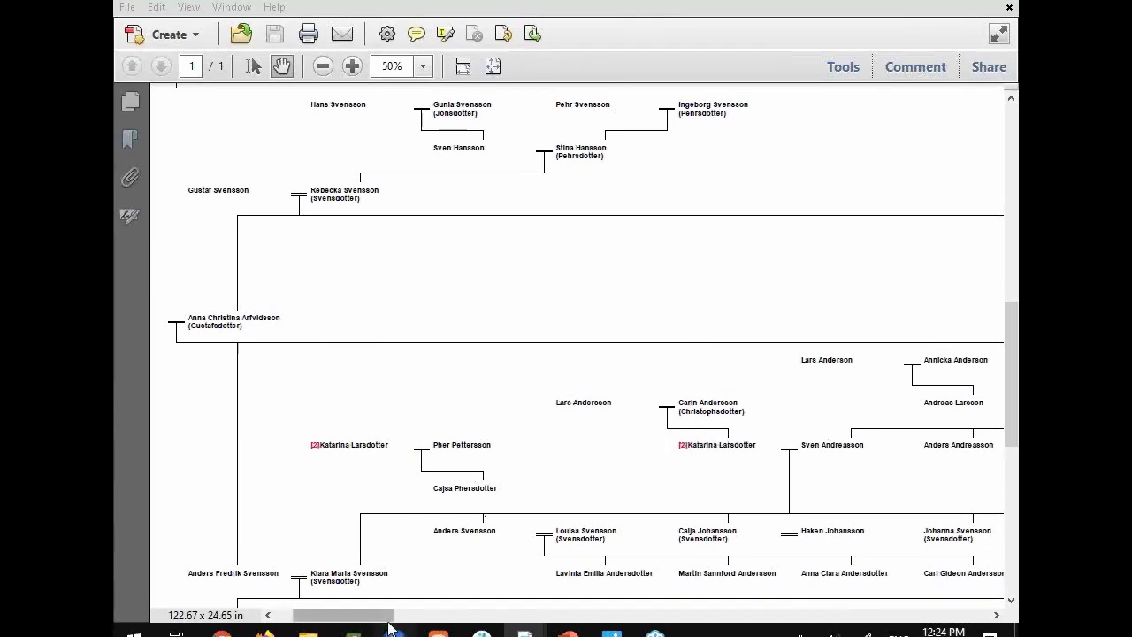
Inspect the relatives across the width of the all-in-one PDF, view the whole chart again, and return to the MyHeritage chart options.
{"action": "left_click_drag", "start_coordinate": [385, 623], "coordinate": [620, 612]}
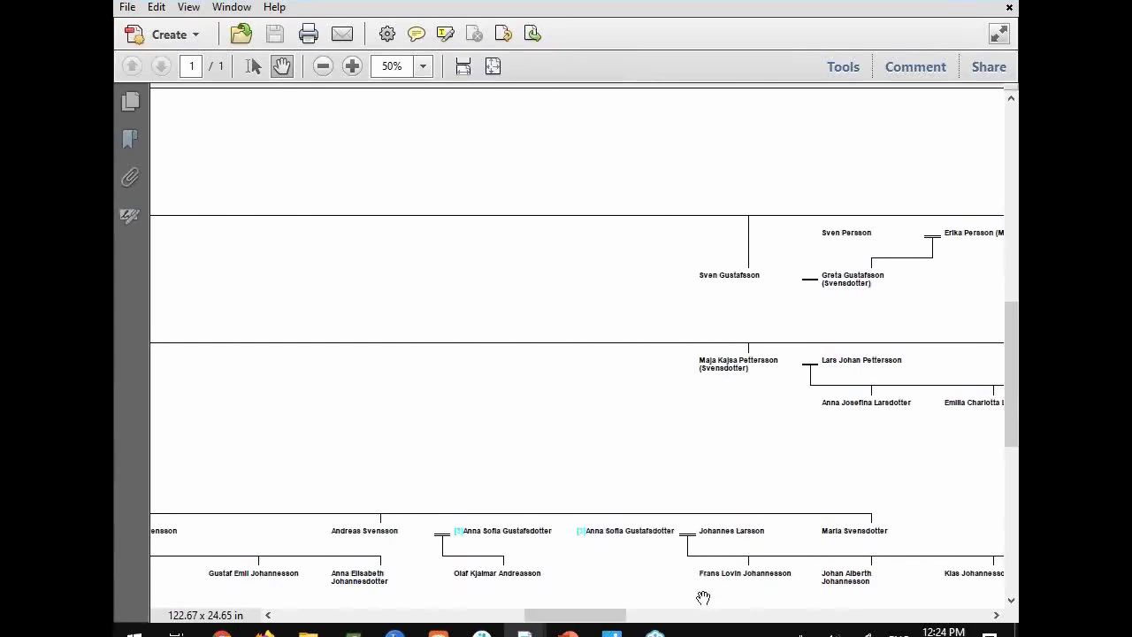
{"action": "left_click_drag", "start_coordinate": [603, 616], "coordinate": [660, 622]}
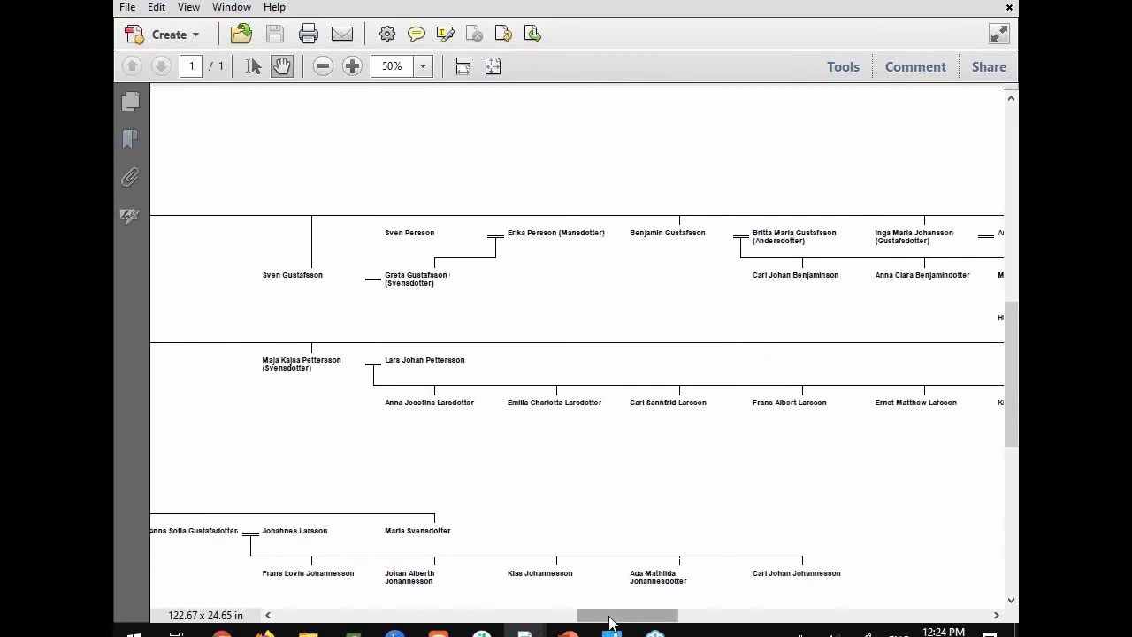
{"action": "left_click_drag", "start_coordinate": [610, 621], "coordinate": [555, 566]}
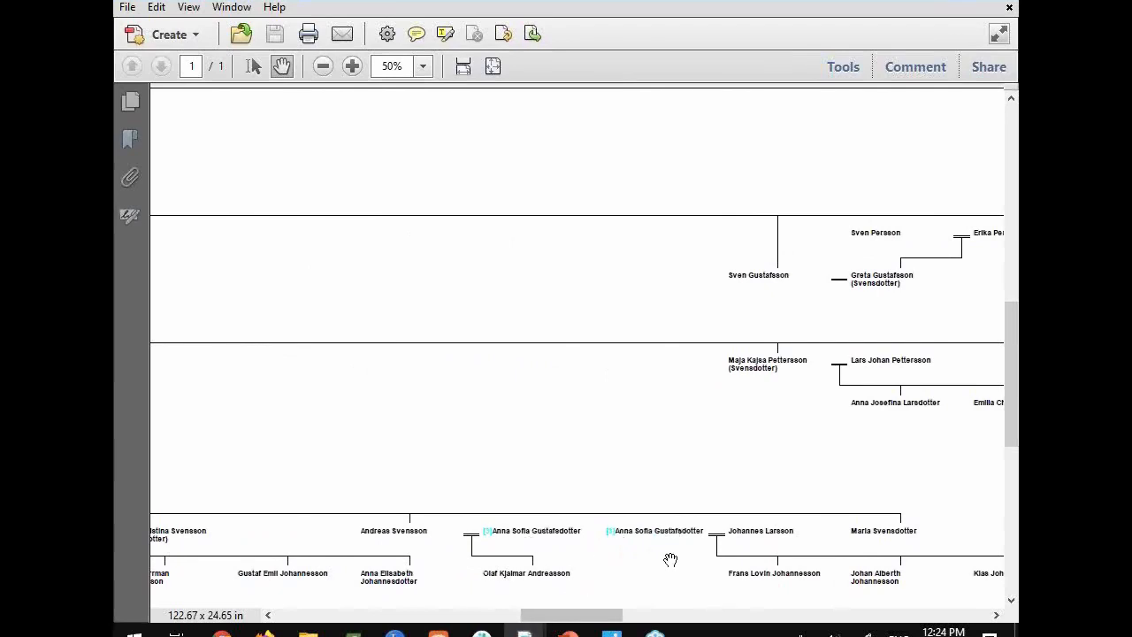
{"action": "left_click", "coordinate": [321, 69]}
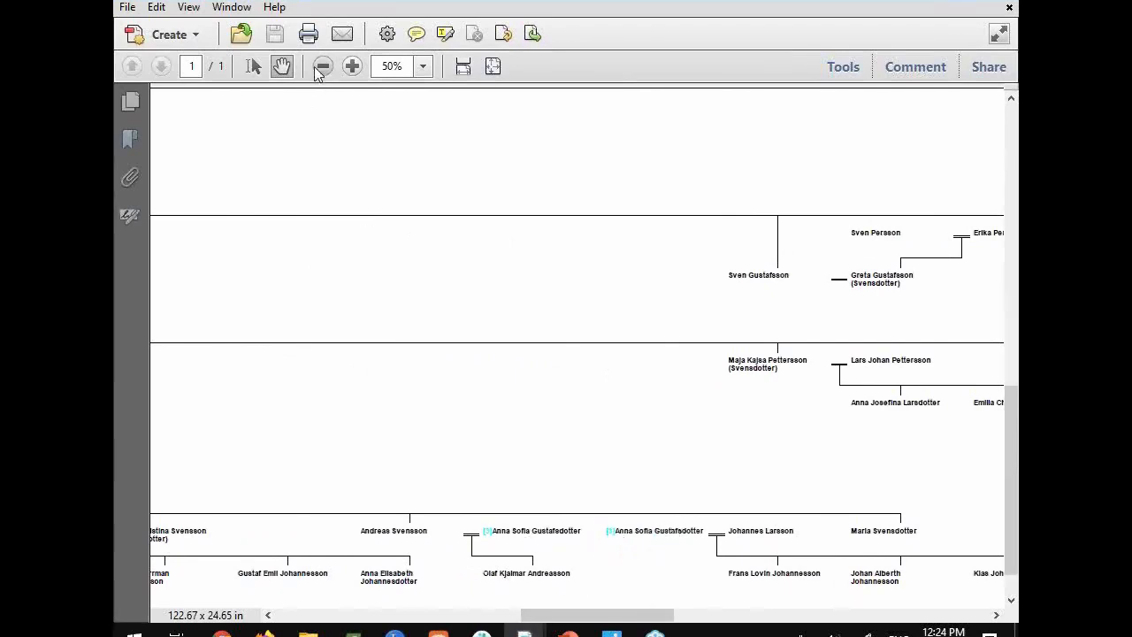
{"action": "left_click", "coordinate": [322, 66]}
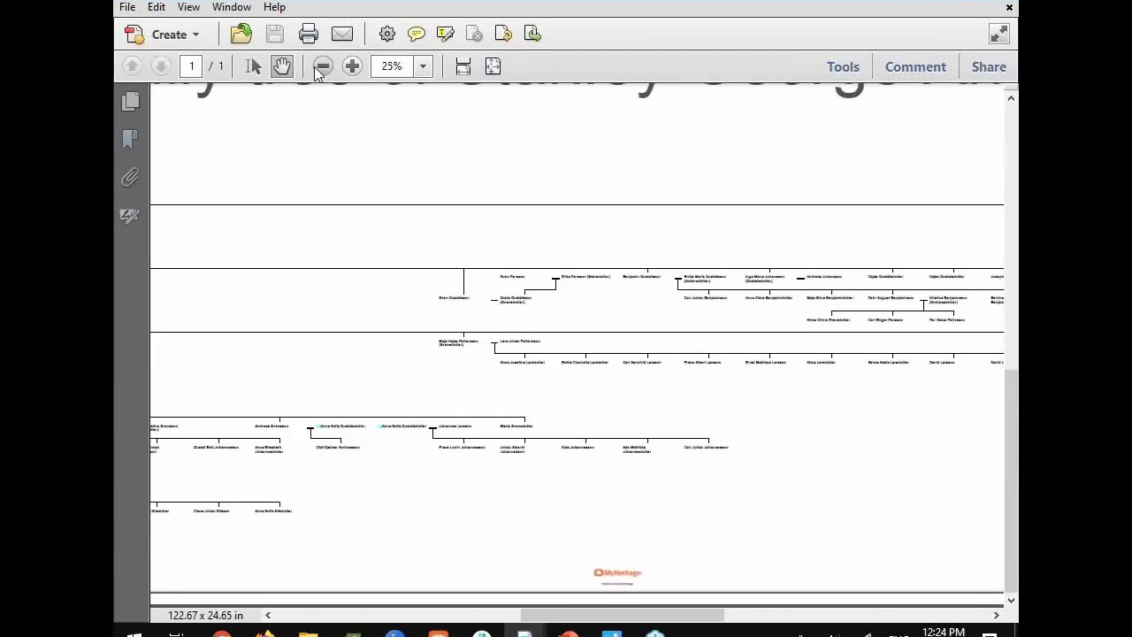
{"action": "left_click", "coordinate": [320, 67]}
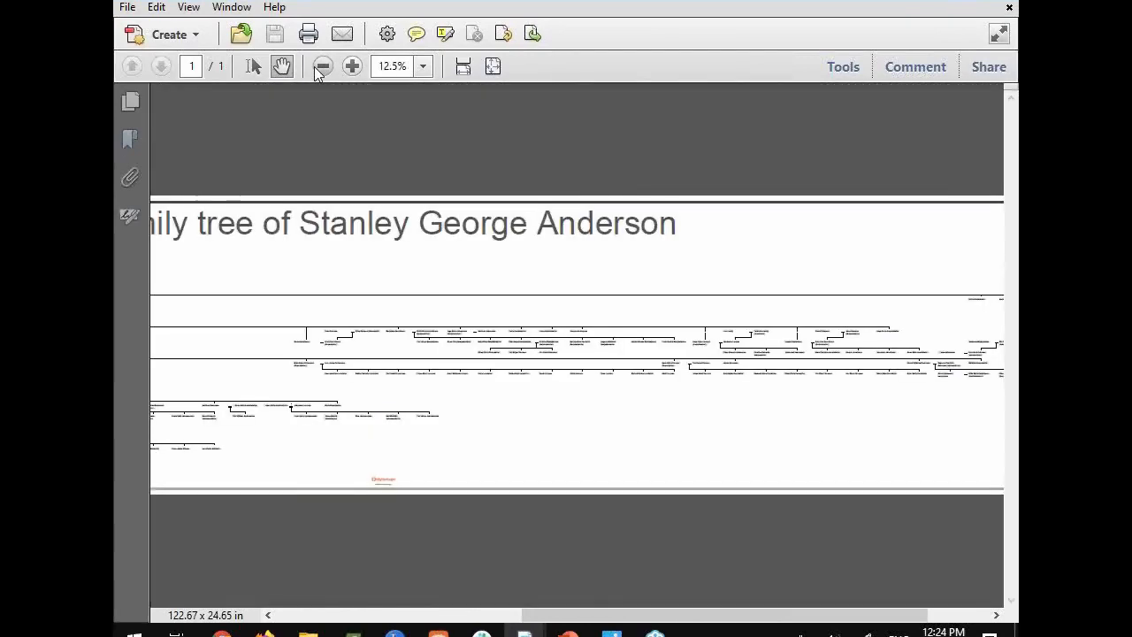
{"action": "left_click", "coordinate": [322, 66]}
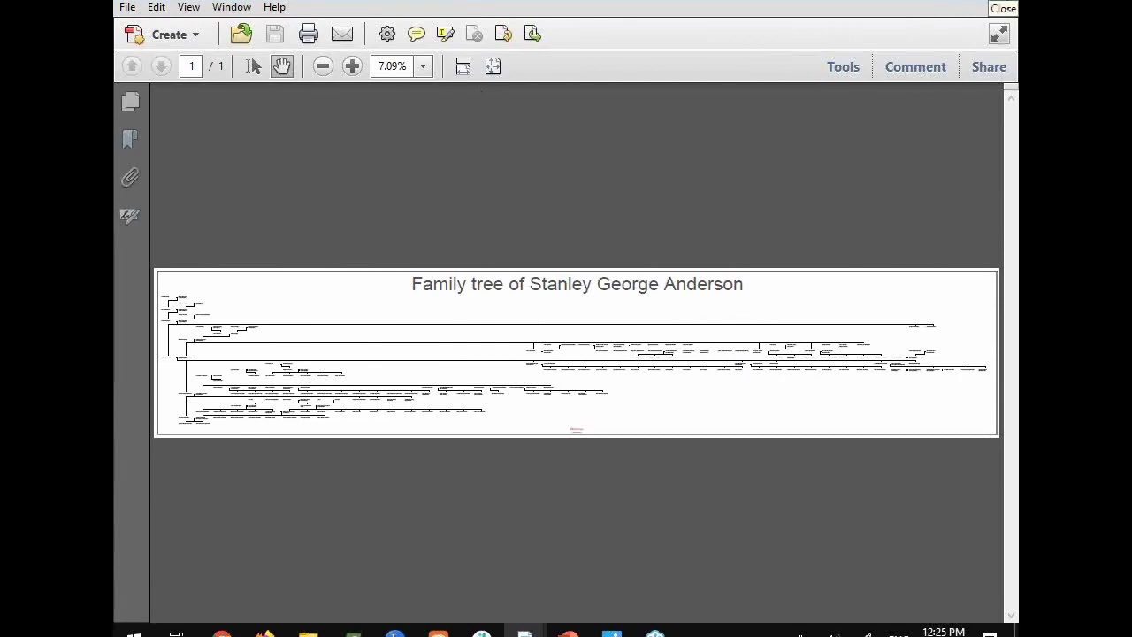
{"action": "left_click_drag", "start_coordinate": [682, 1], "coordinate": [686, 0]}
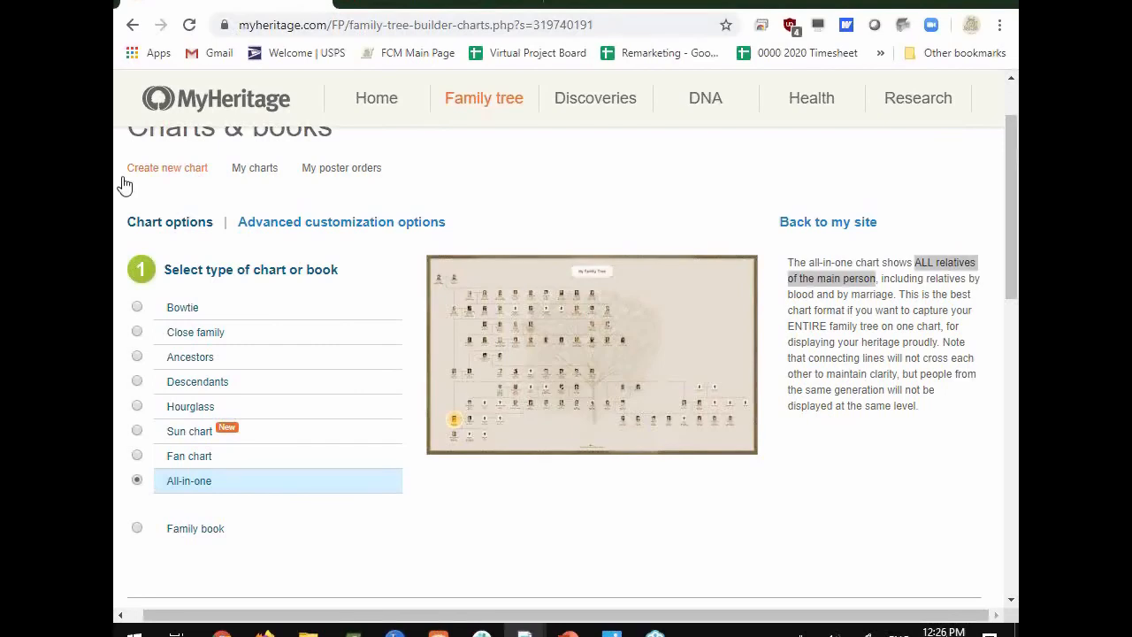
Select the Family book type, review its description, and go to its customization options.
{"action": "left_click", "coordinate": [137, 528]}
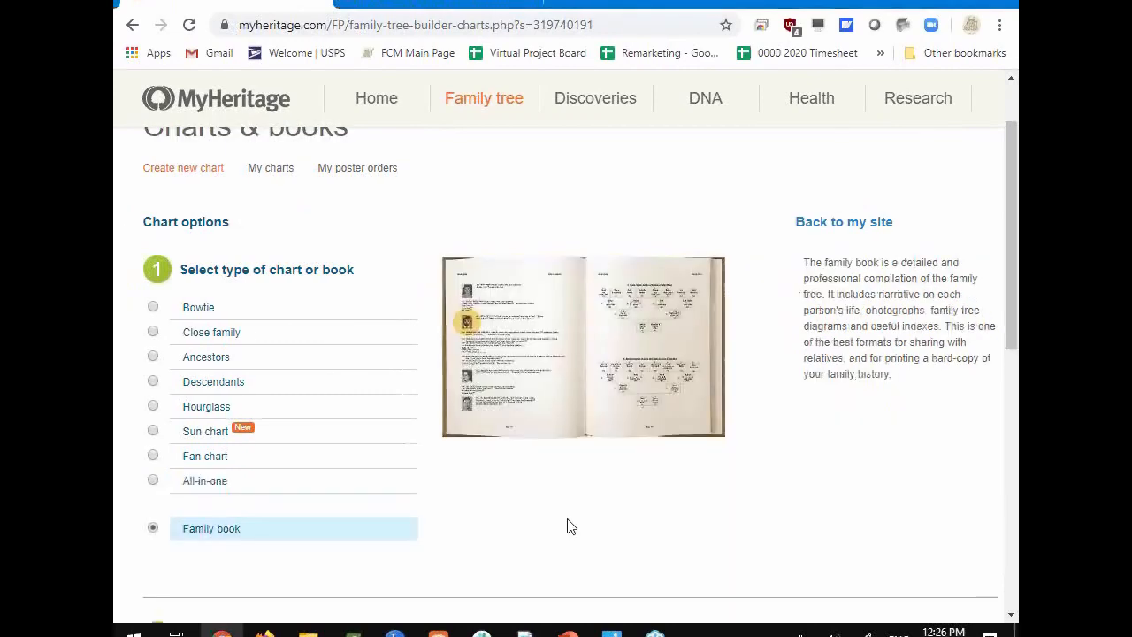
{"action": "scroll", "coordinate": [571, 527], "scroll_direction": "down", "scroll_amount": 1}
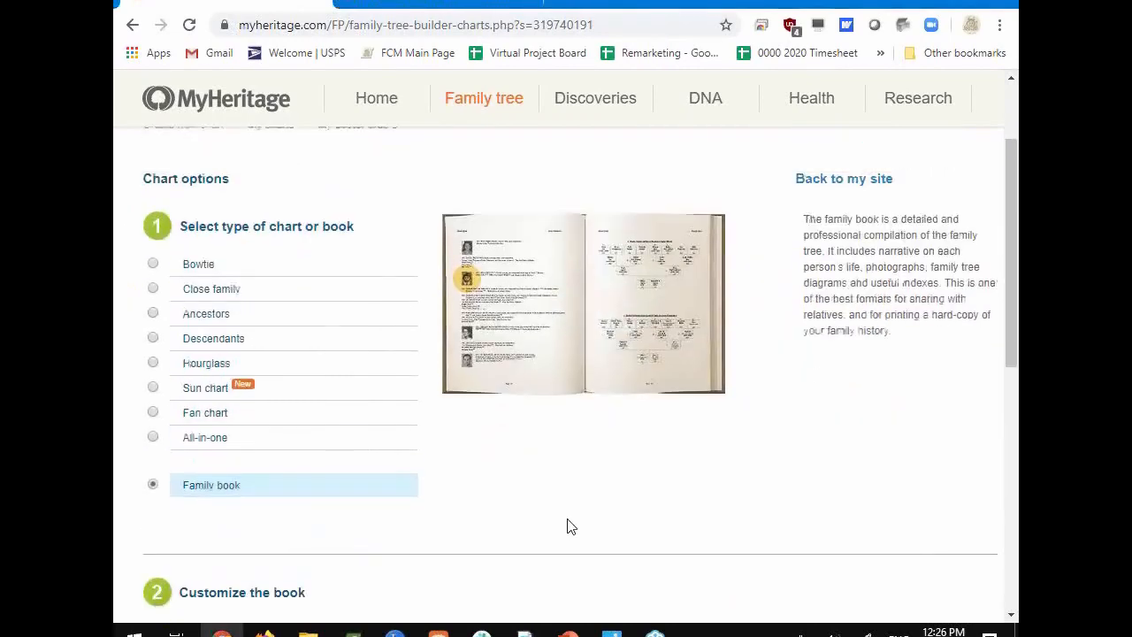
{"action": "scroll", "coordinate": [570, 527], "scroll_direction": "up", "scroll_amount": 1}
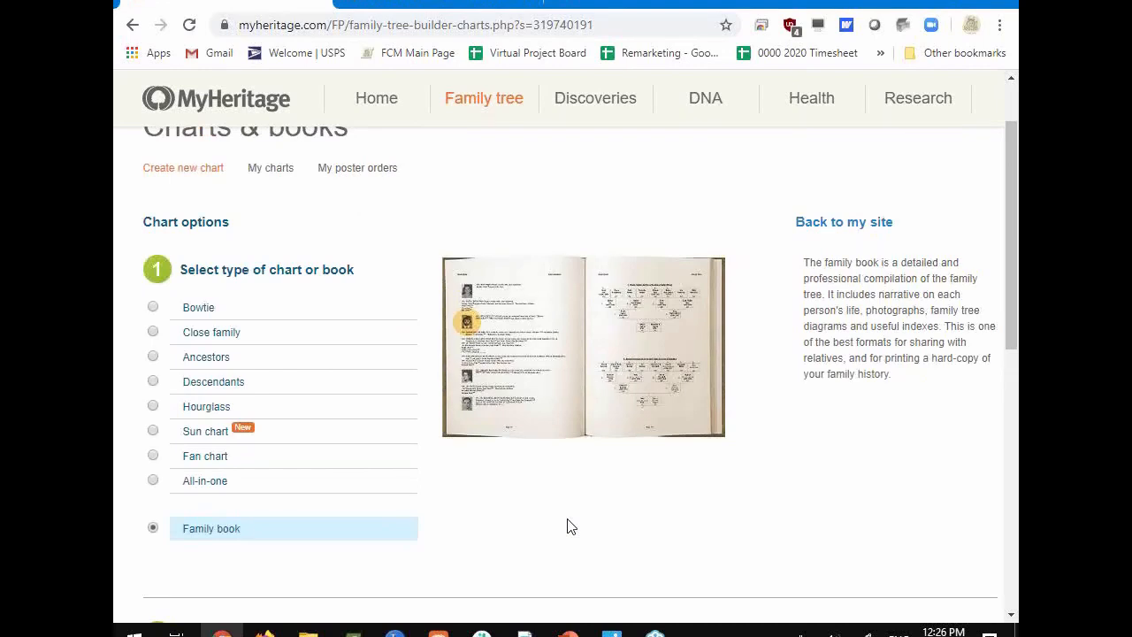
{"action": "scroll", "coordinate": [543, 510], "scroll_direction": "down", "scroll_amount": 3}
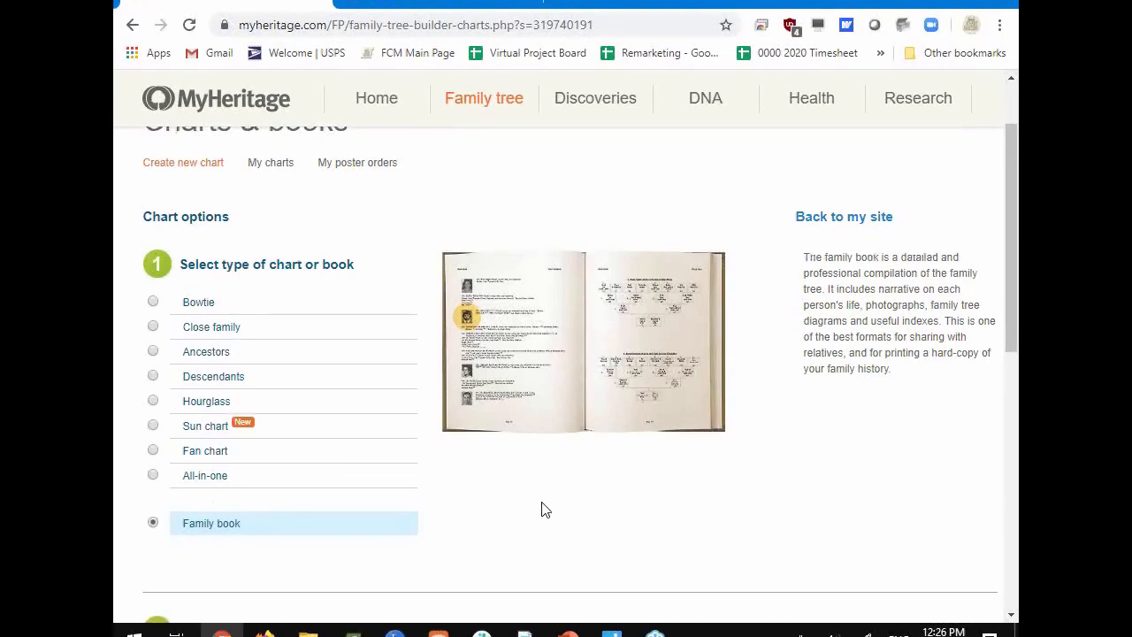
{"action": "scroll", "coordinate": [543, 509], "scroll_direction": "down", "scroll_amount": 1}
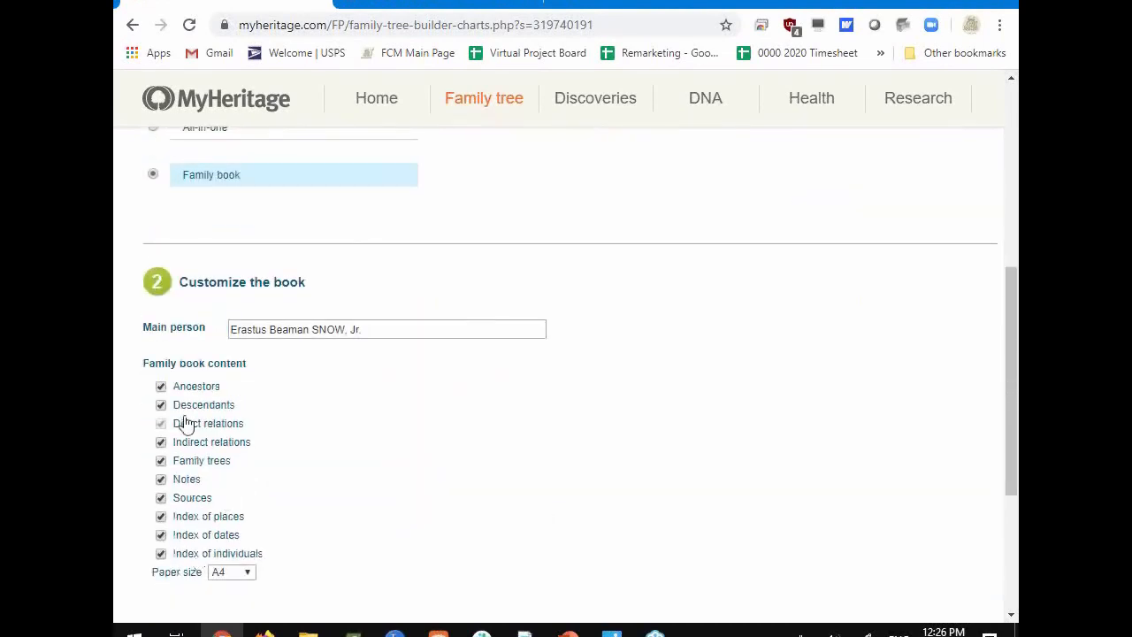
Check the family book's paper size choices and content options without changing them, and return to the chart type list.
{"action": "left_click", "coordinate": [246, 573]}
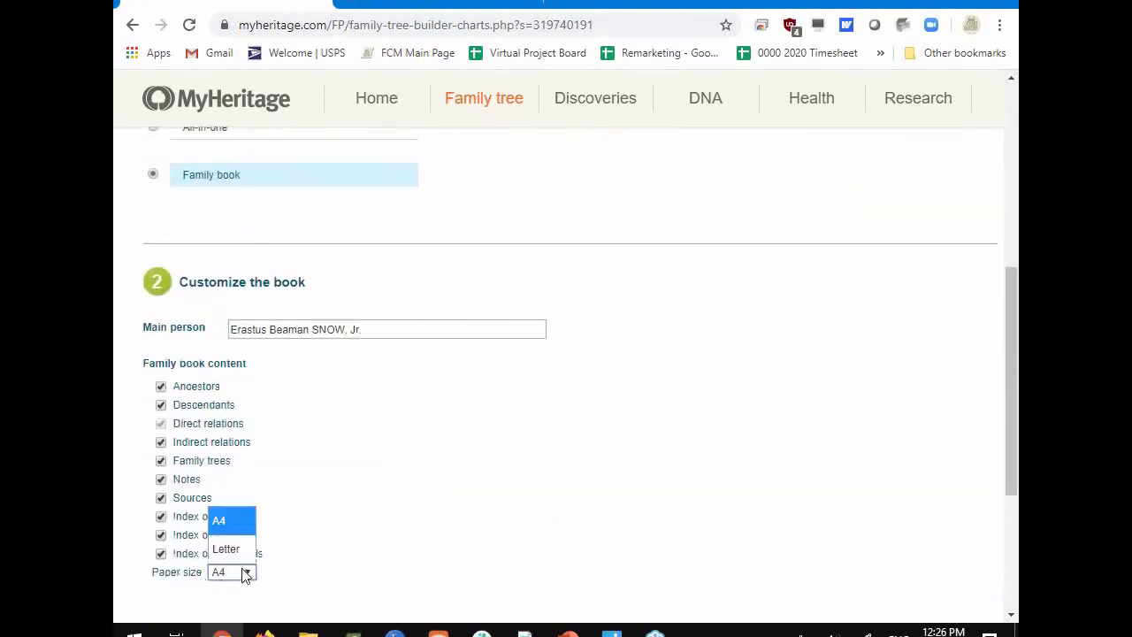
{"action": "left_click", "coordinate": [326, 528]}
{"action": "scroll", "coordinate": [328, 525], "scroll_direction": "down", "scroll_amount": 2}
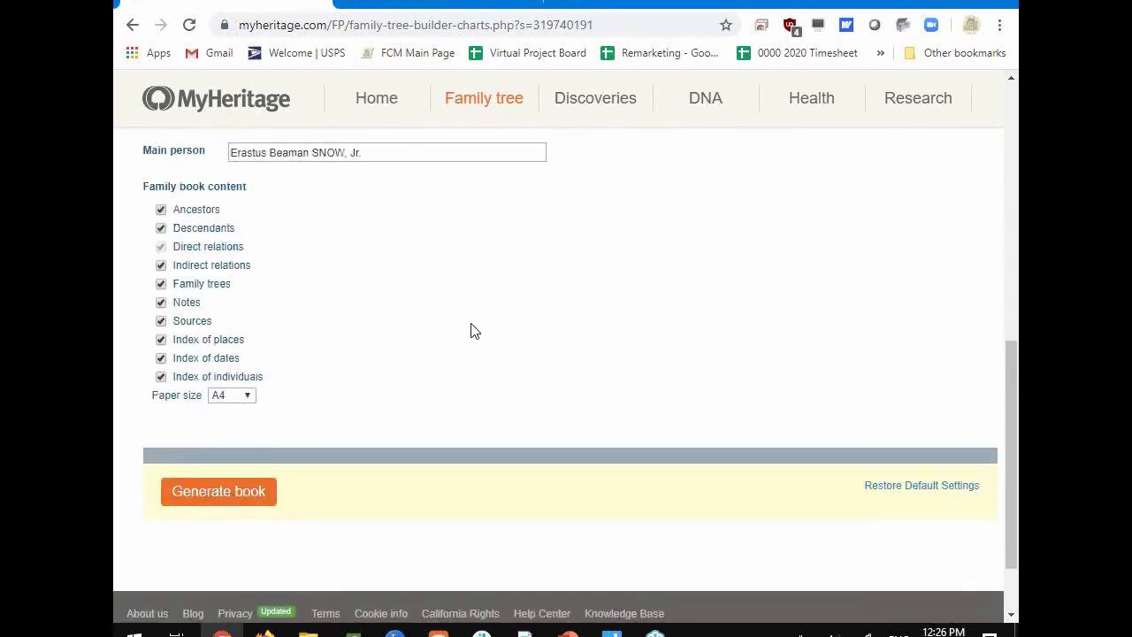
{"action": "scroll", "coordinate": [471, 330], "scroll_direction": "up", "scroll_amount": 6}
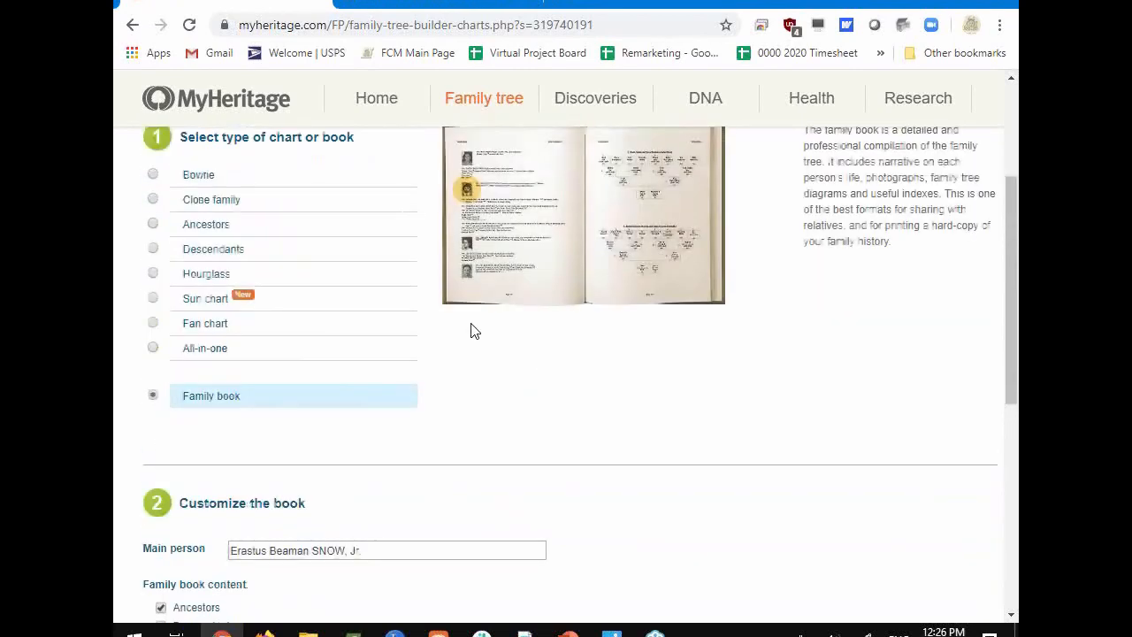
{"action": "scroll", "coordinate": [445, 337], "scroll_direction": "up", "scroll_amount": 2}
{"action": "scroll", "coordinate": [438, 389], "scroll_direction": "down", "scroll_amount": 1}
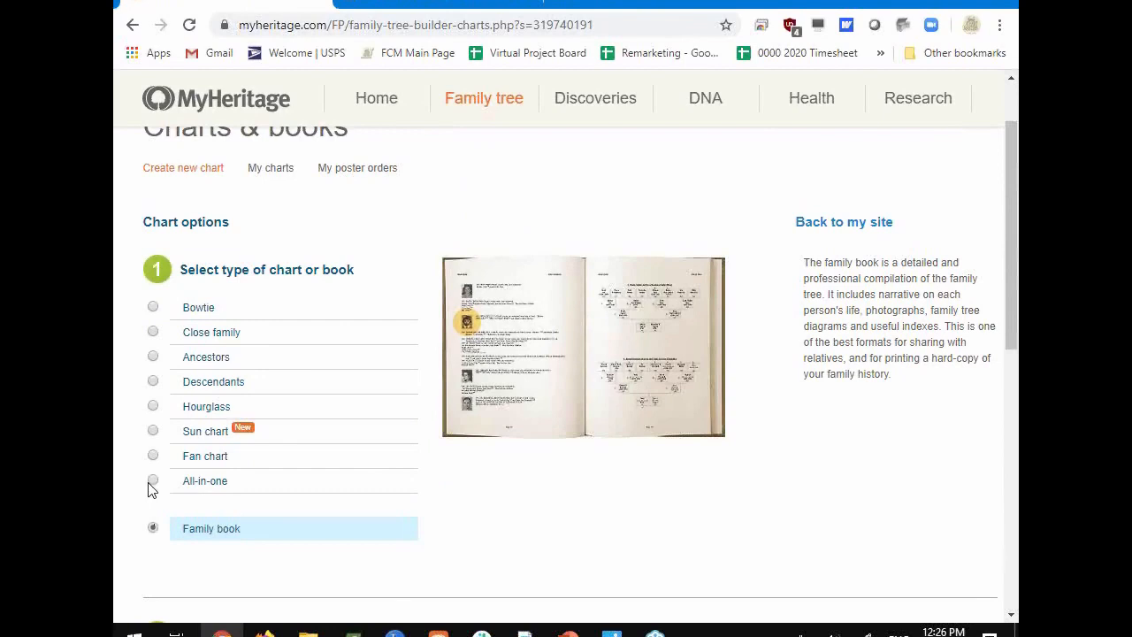
Select the Close family chart type and go to the chart style selection.
{"action": "left_click", "coordinate": [153, 332]}
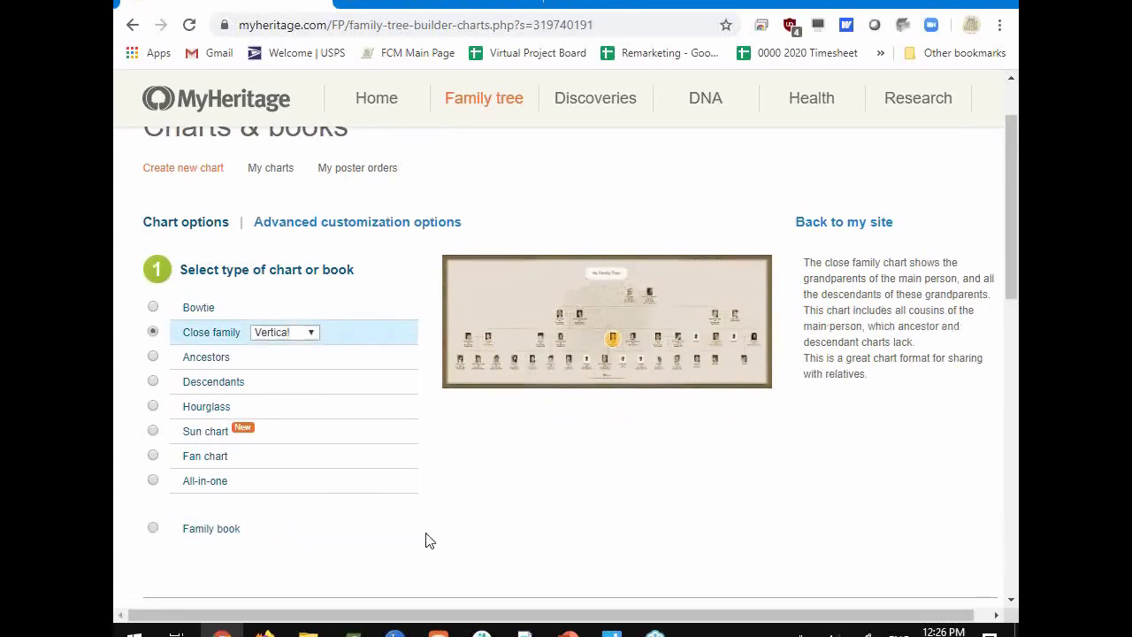
{"action": "scroll", "coordinate": [433, 533], "scroll_direction": "down", "scroll_amount": 4}
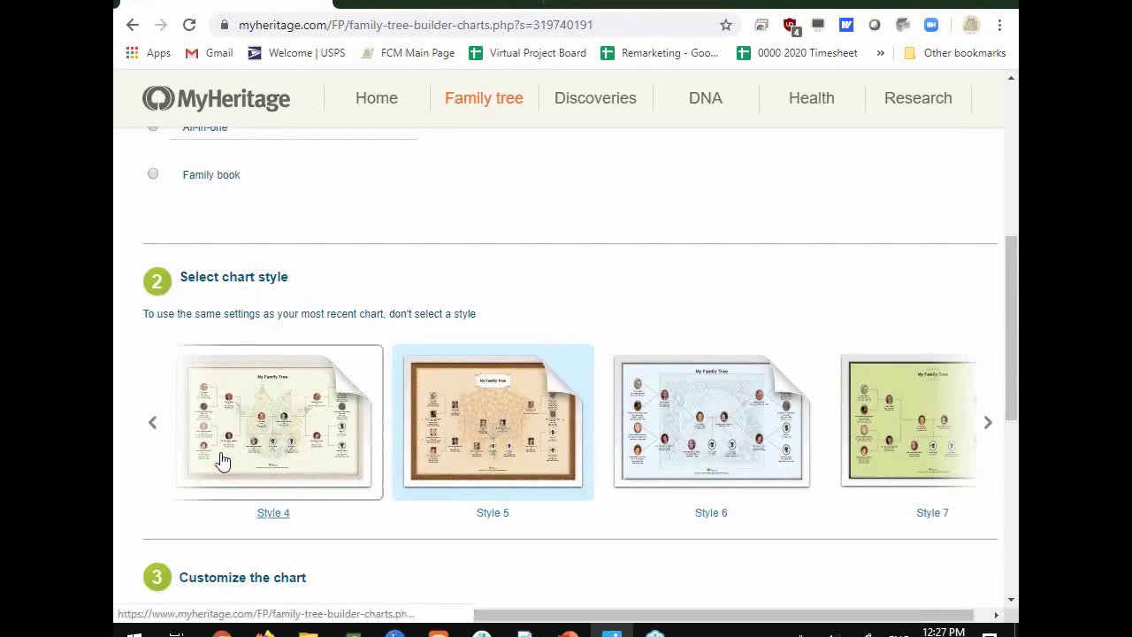
Browse the available chart styles from Style 1 through Style 18.
{"action": "left_click", "coordinate": [149, 424]}
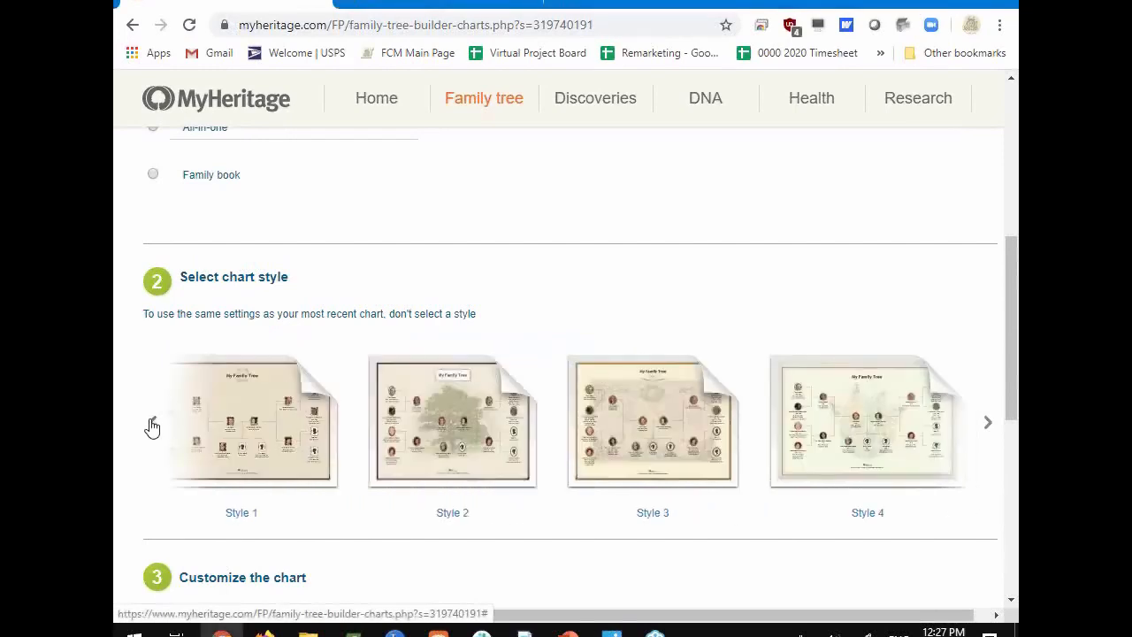
{"action": "left_click", "coordinate": [989, 424]}
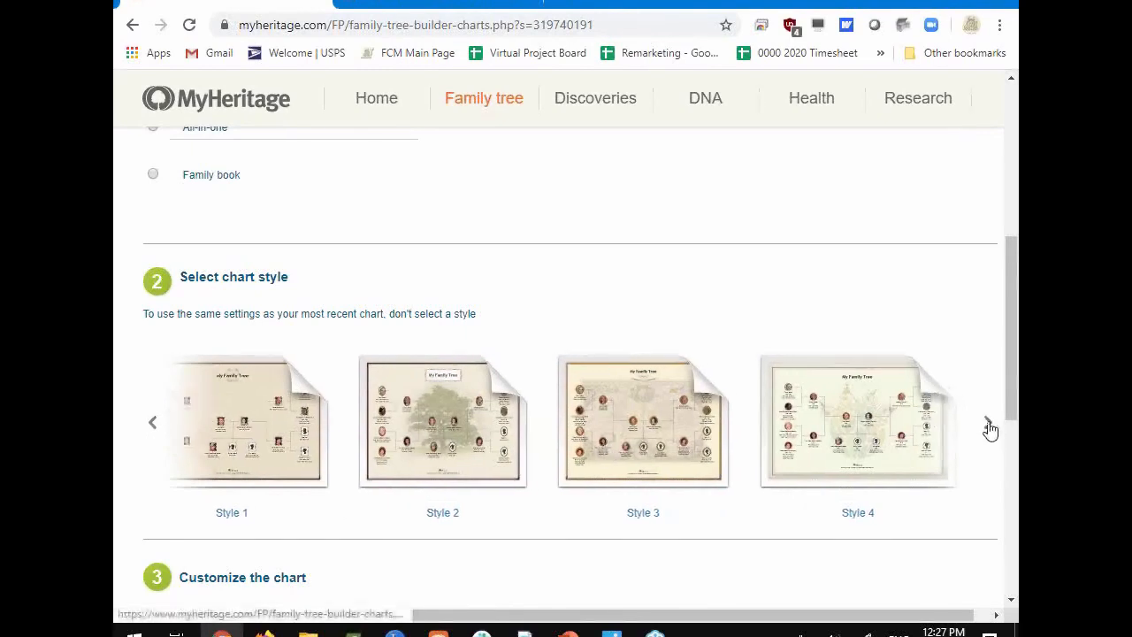
{"action": "left_click", "coordinate": [989, 426]}
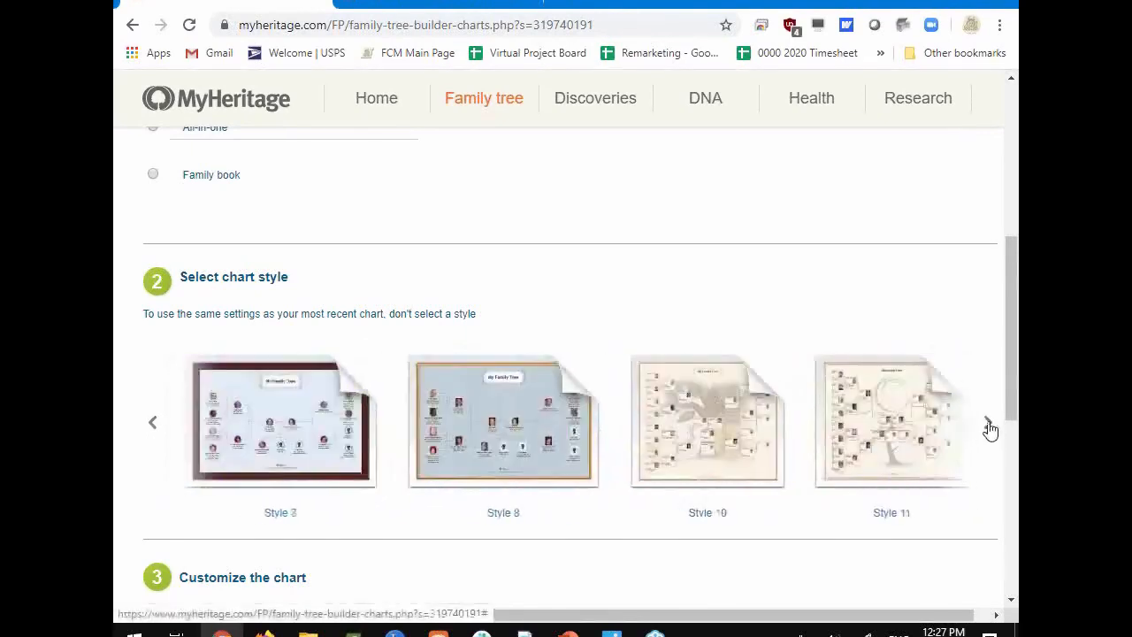
{"action": "left_click", "coordinate": [989, 427]}
{"action": "left_click", "coordinate": [989, 426]}
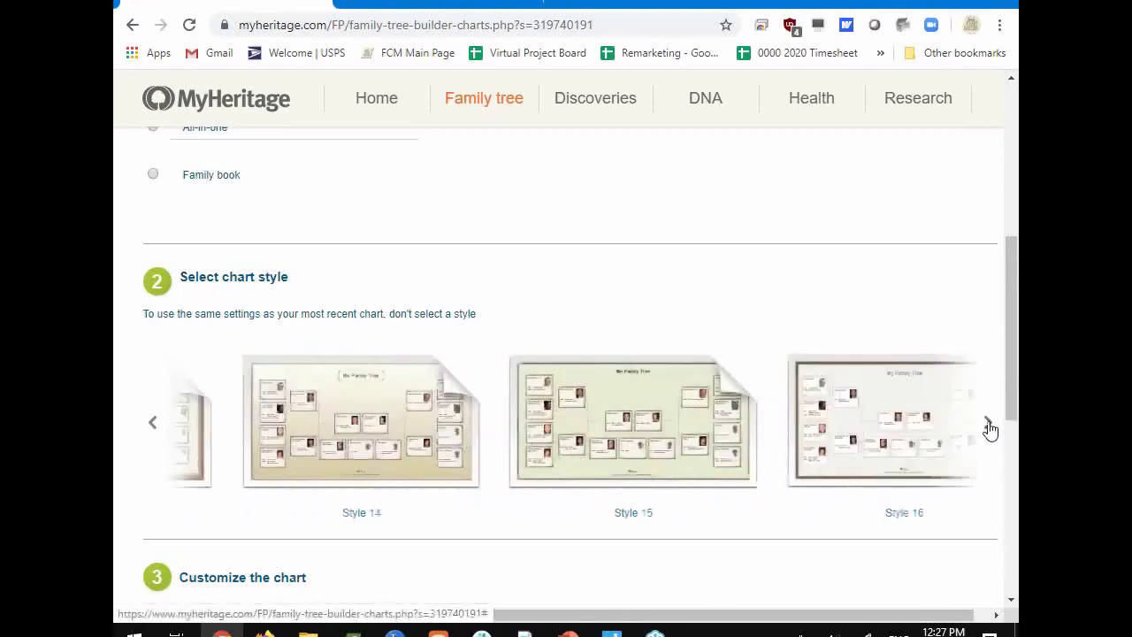
{"action": "left_click", "coordinate": [989, 426]}
{"action": "left_click", "coordinate": [989, 427]}
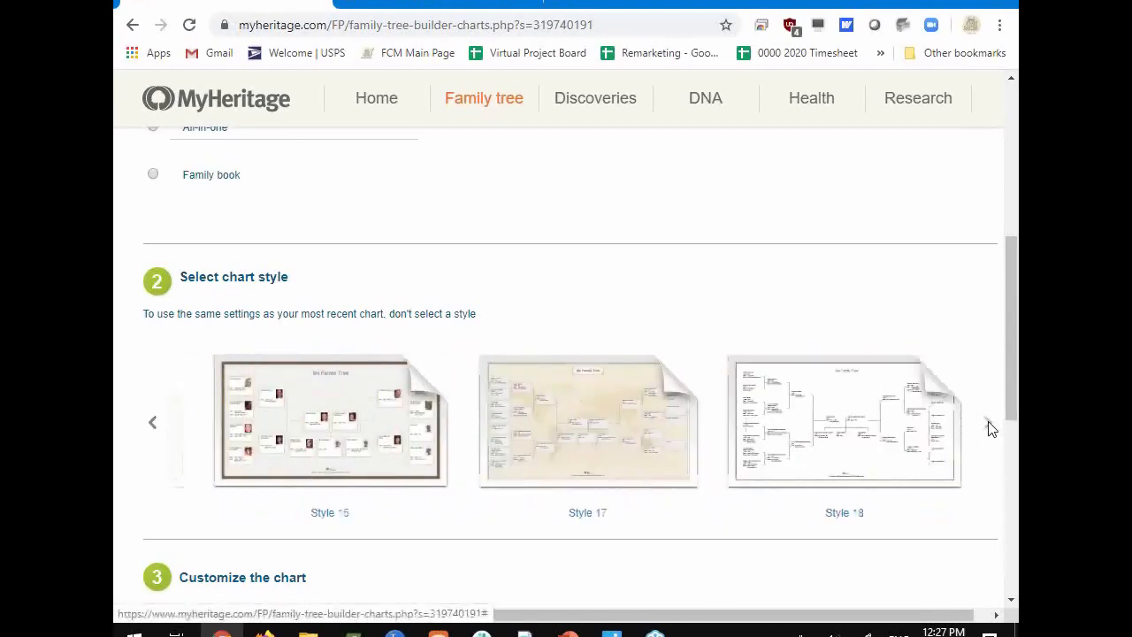
Review the chart styles in reverse order, back to Style 1.
{"action": "left_click", "coordinate": [155, 424]}
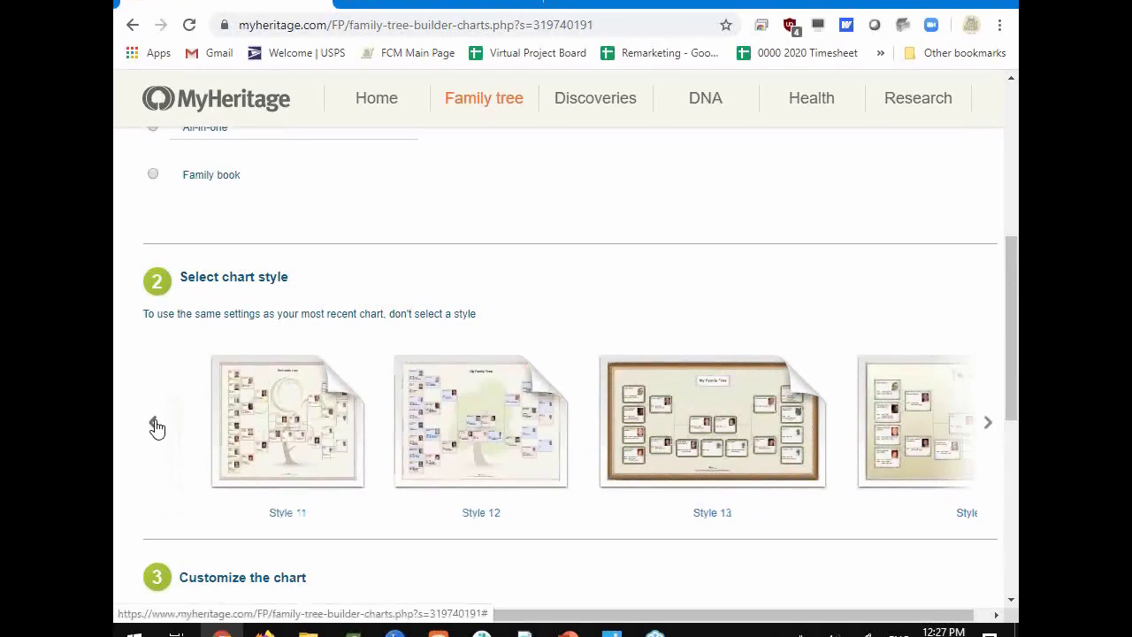
{"action": "left_click", "coordinate": [155, 423]}
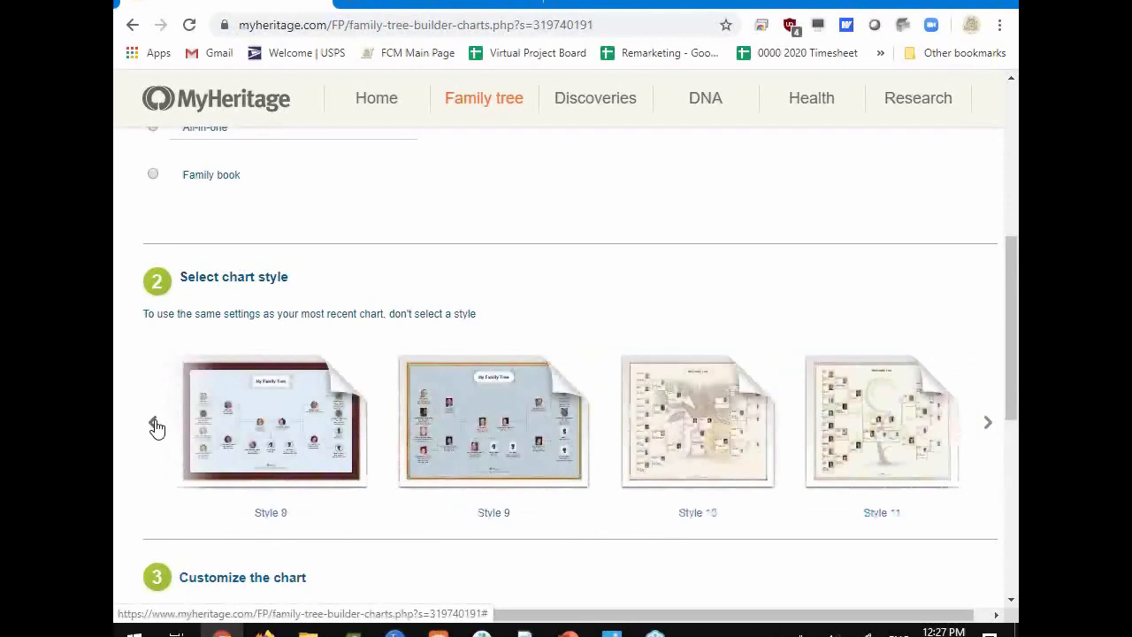
{"action": "left_click", "coordinate": [154, 423]}
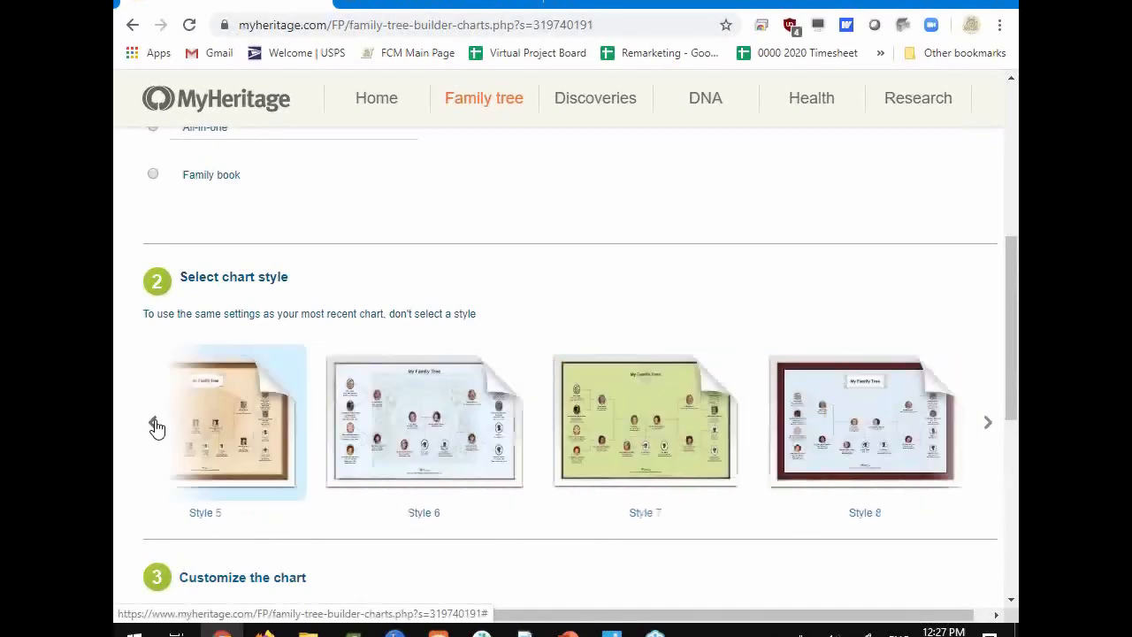
{"action": "left_click", "coordinate": [155, 426]}
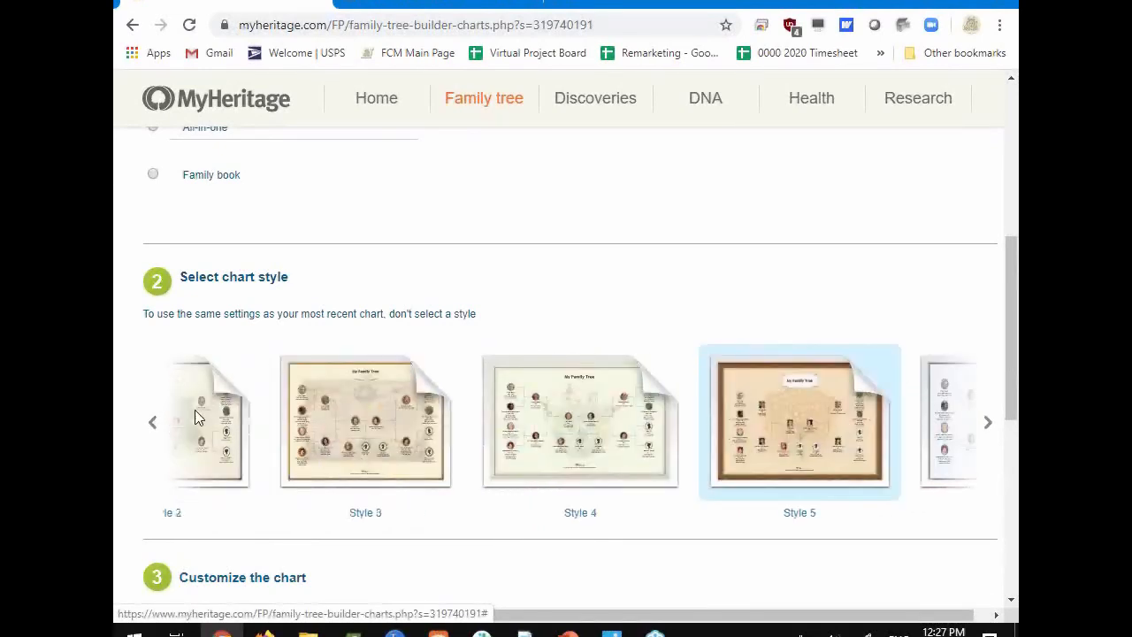
{"action": "left_click", "coordinate": [152, 424]}
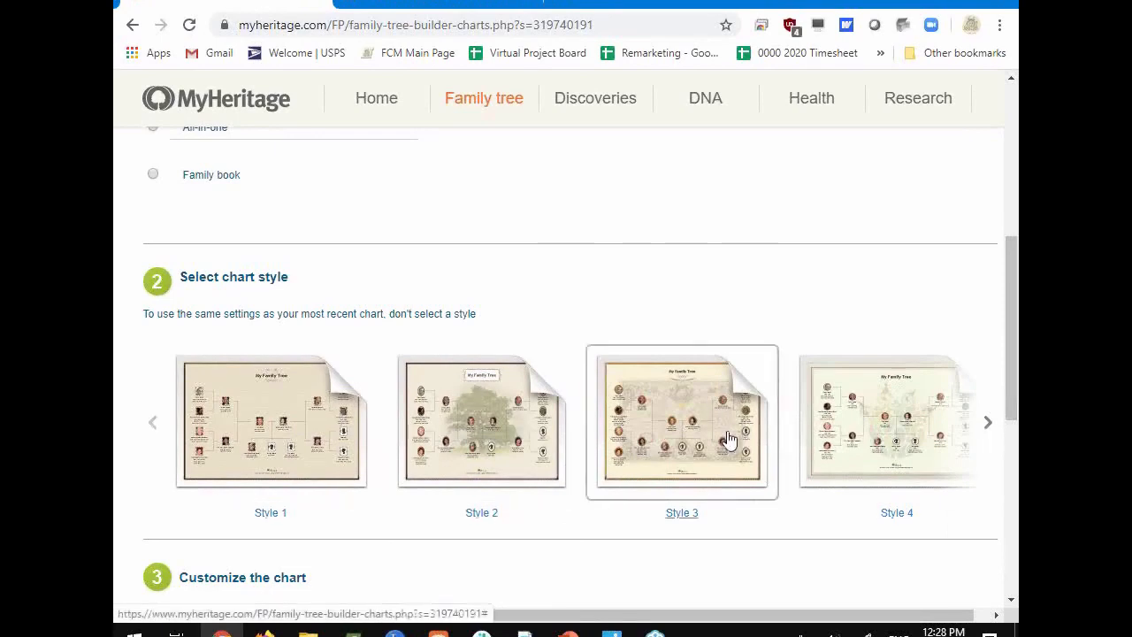
Browse the chart styles again from Style 1 to Style 18.
{"action": "left_click", "coordinate": [987, 425]}
{"action": "left_click", "coordinate": [988, 425]}
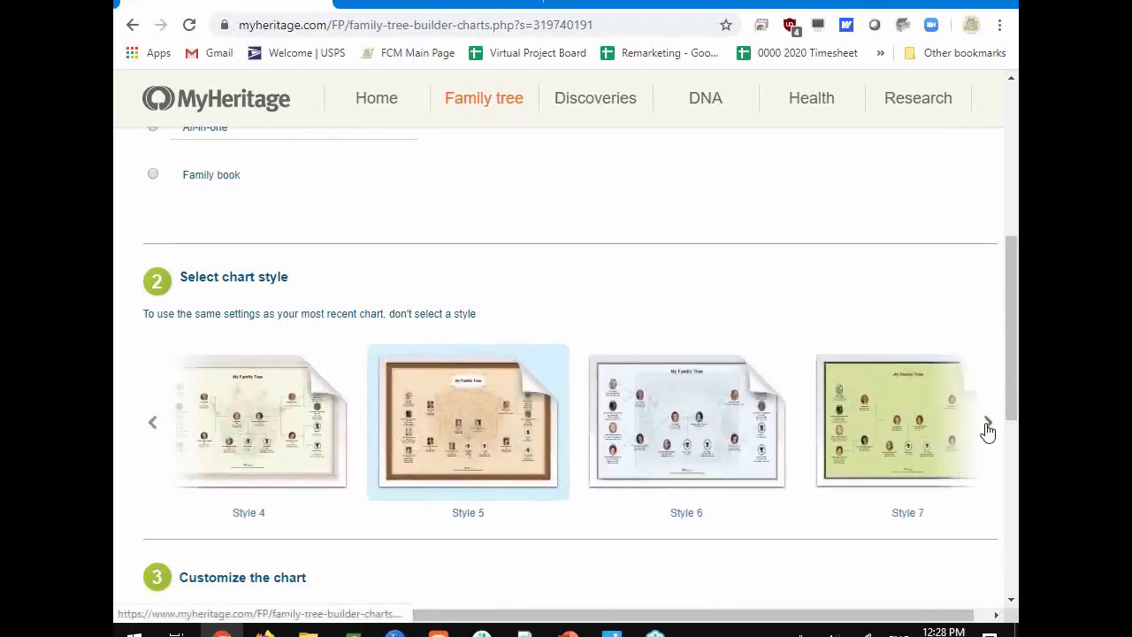
{"action": "left_click", "coordinate": [988, 424]}
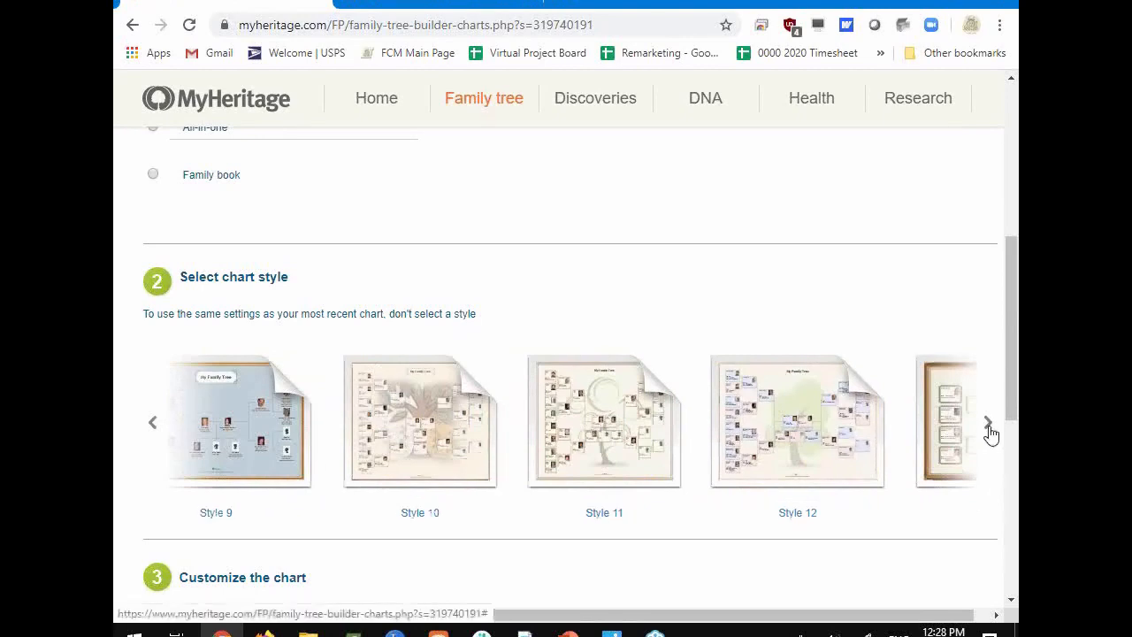
{"action": "left_click", "coordinate": [989, 429]}
{"action": "left_click", "coordinate": [991, 432]}
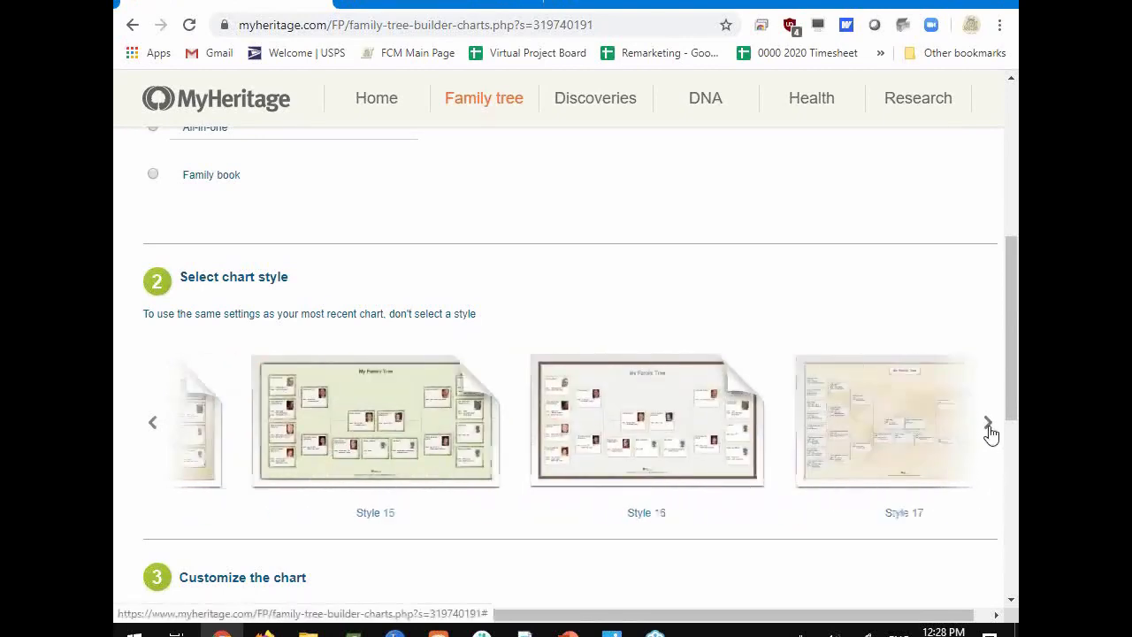
{"action": "left_click", "coordinate": [990, 431]}
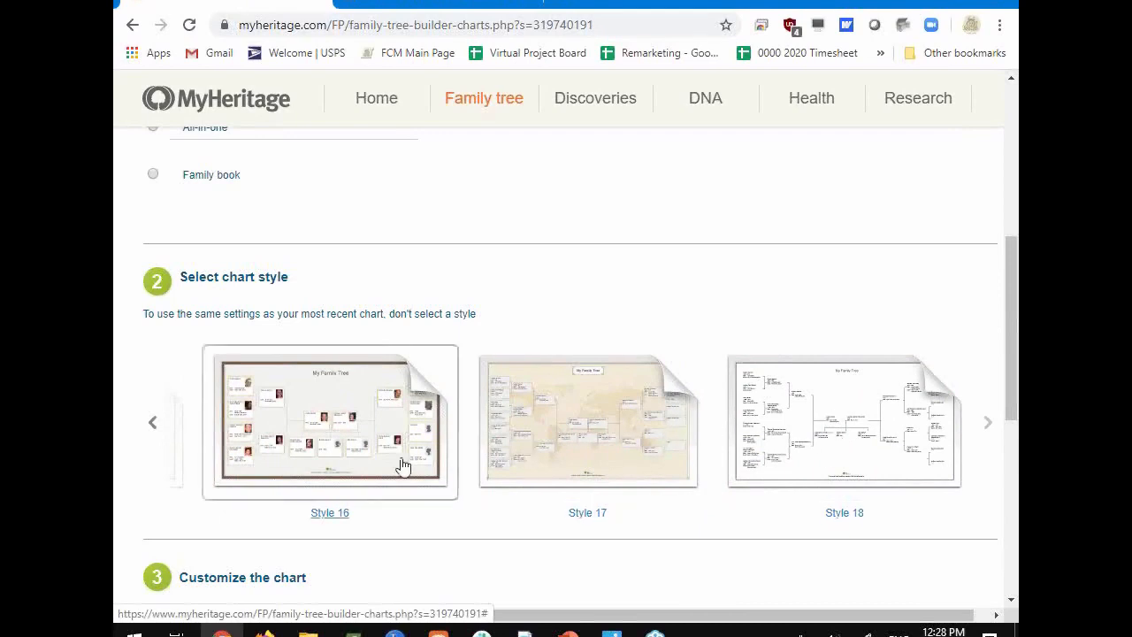
Go back through the chart styles to the beginning of the list and select Style 1.
{"action": "left_click", "coordinate": [152, 423]}
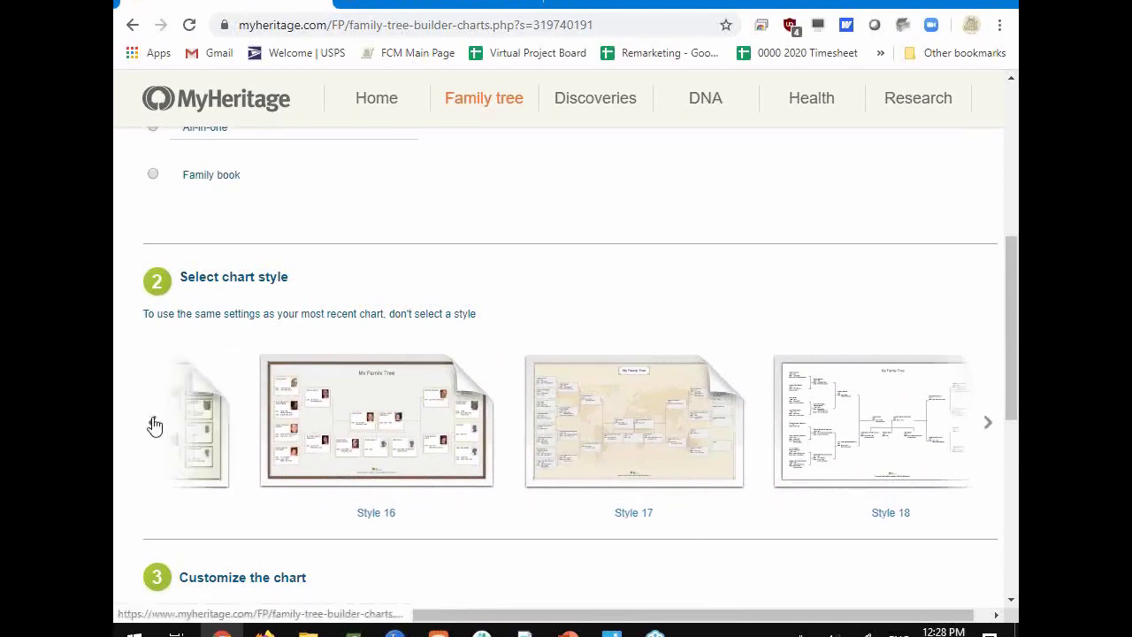
{"action": "left_click", "coordinate": [154, 426]}
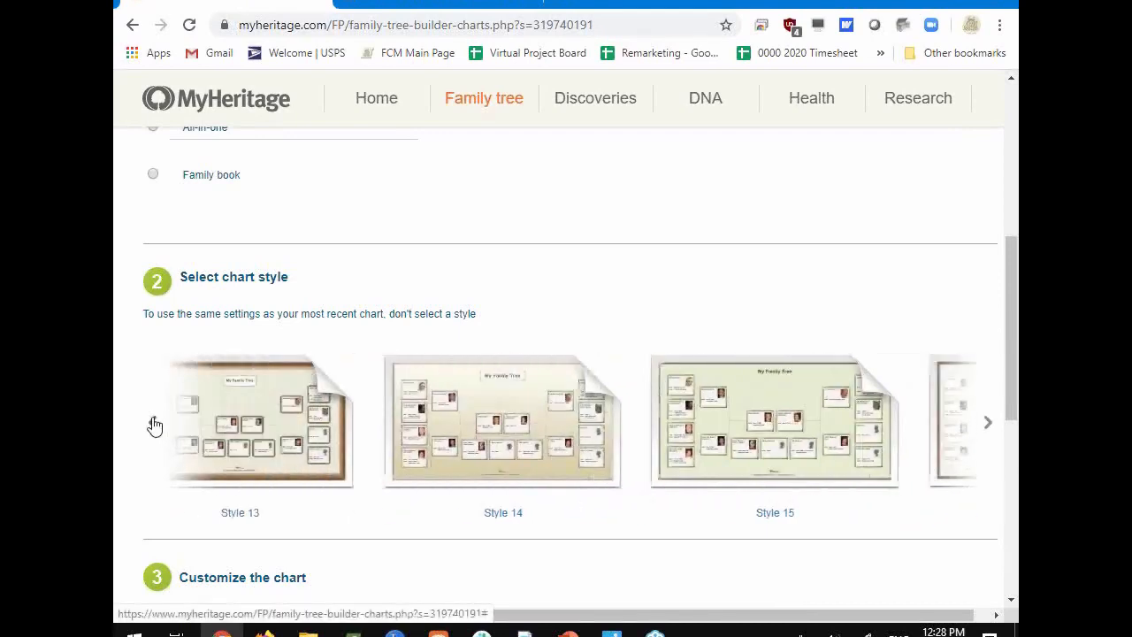
{"action": "left_click", "coordinate": [155, 426]}
{"action": "left_click", "coordinate": [155, 426]}
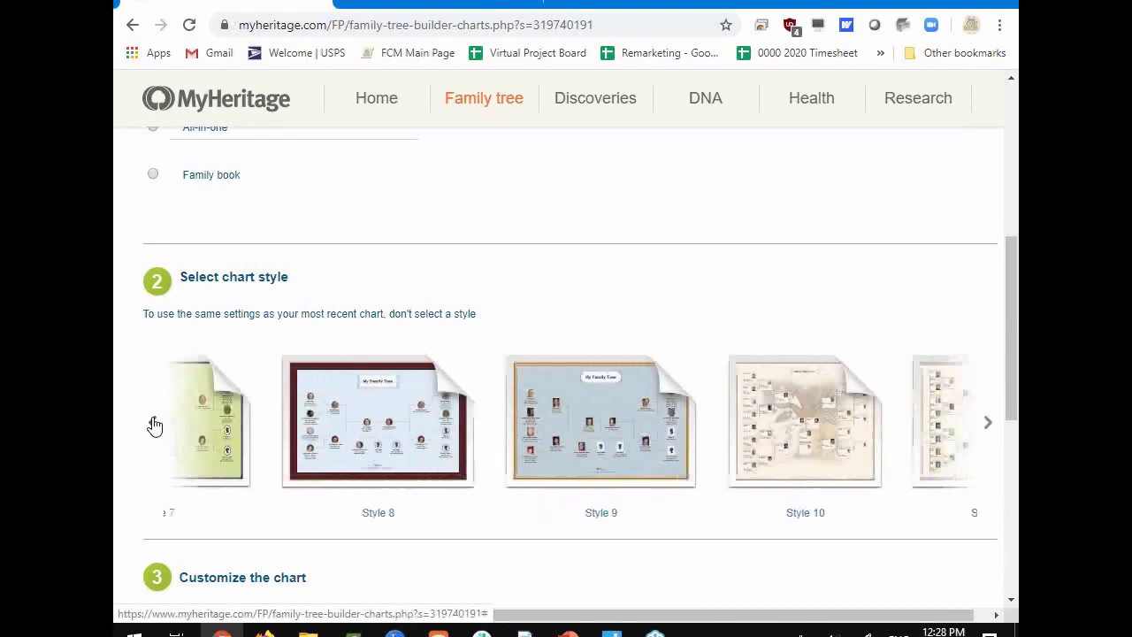
{"action": "left_click", "coordinate": [155, 425]}
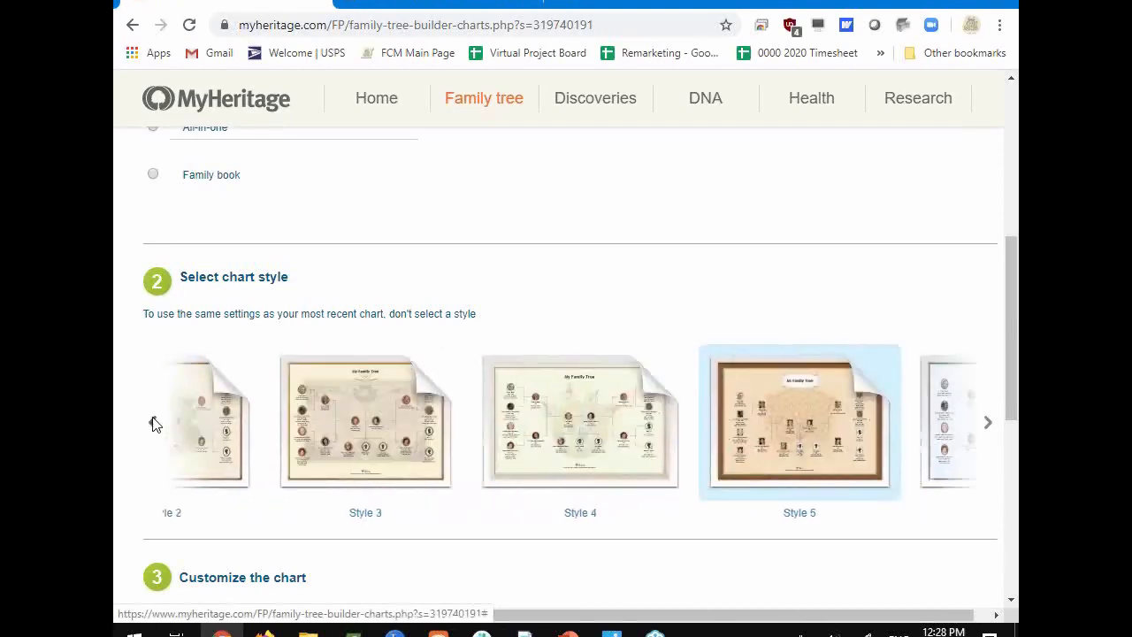
{"action": "left_click", "coordinate": [154, 425]}
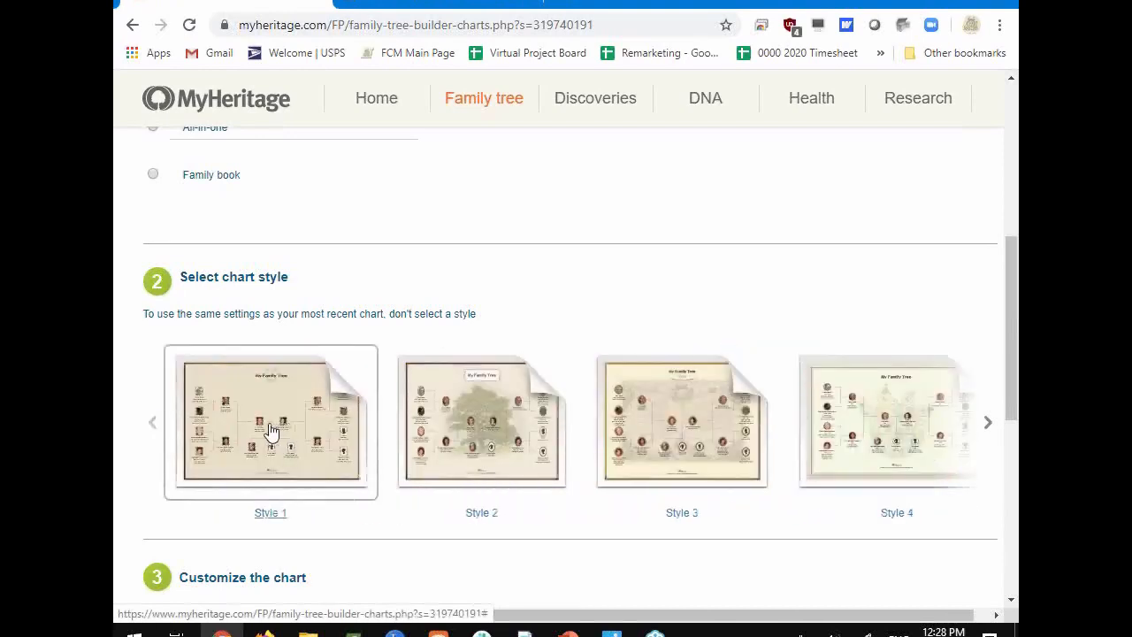
{"action": "left_click", "coordinate": [271, 429]}
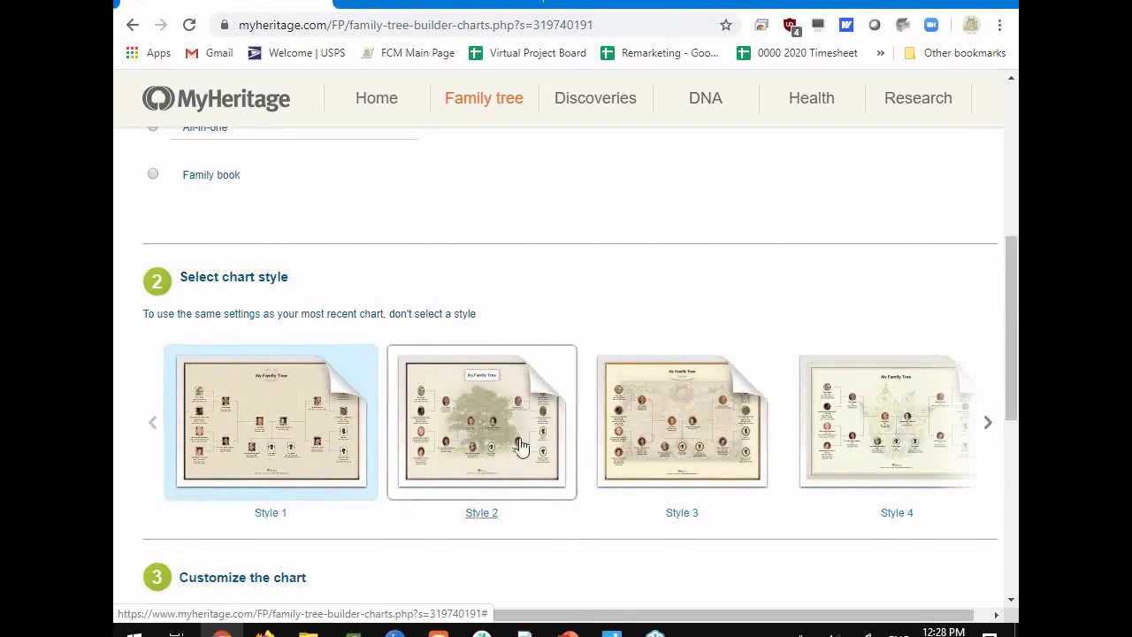
Change the chart type to Ancestors with the Horizontal layout.
{"action": "scroll", "coordinate": [460, 354], "scroll_direction": "up", "scroll_amount": 3}
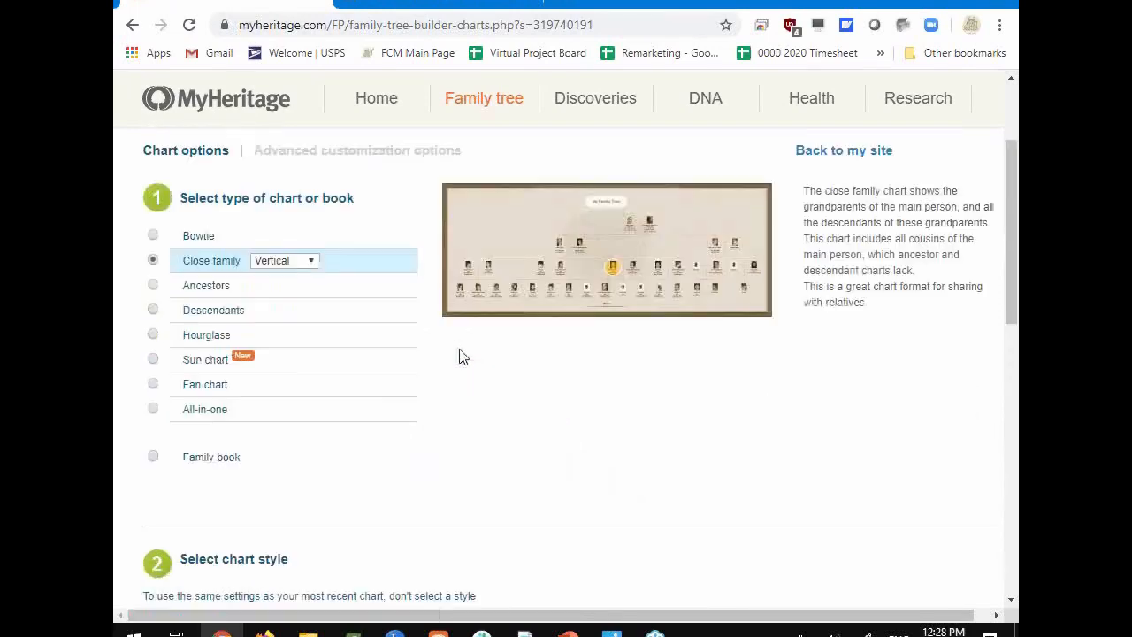
{"action": "scroll", "coordinate": [460, 357], "scroll_direction": "up", "scroll_amount": 1}
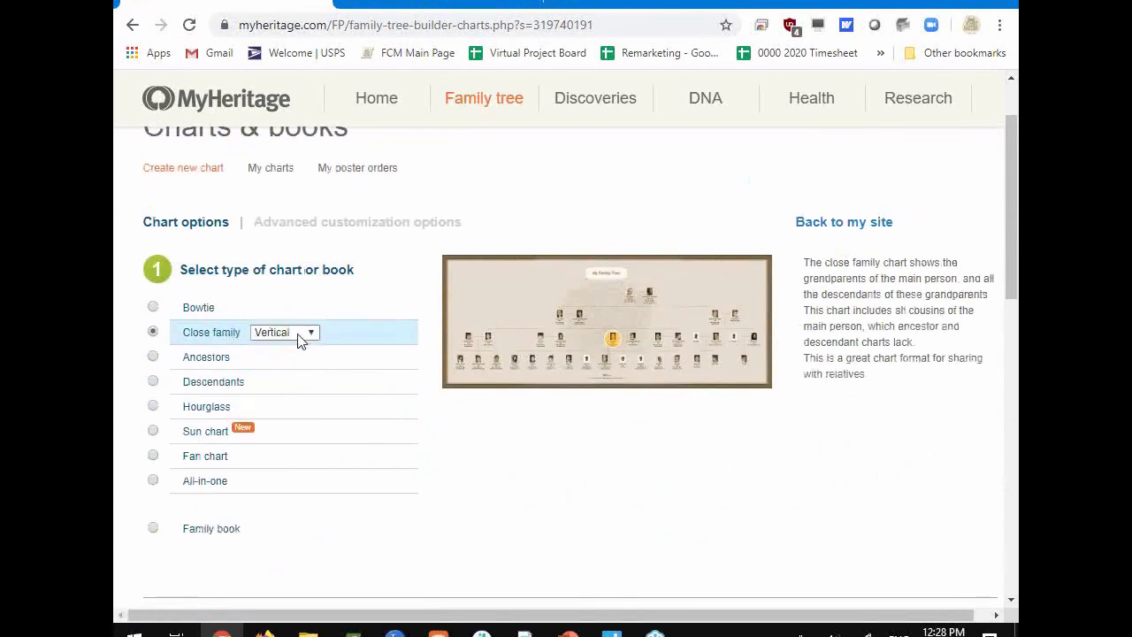
{"action": "left_click", "coordinate": [155, 357]}
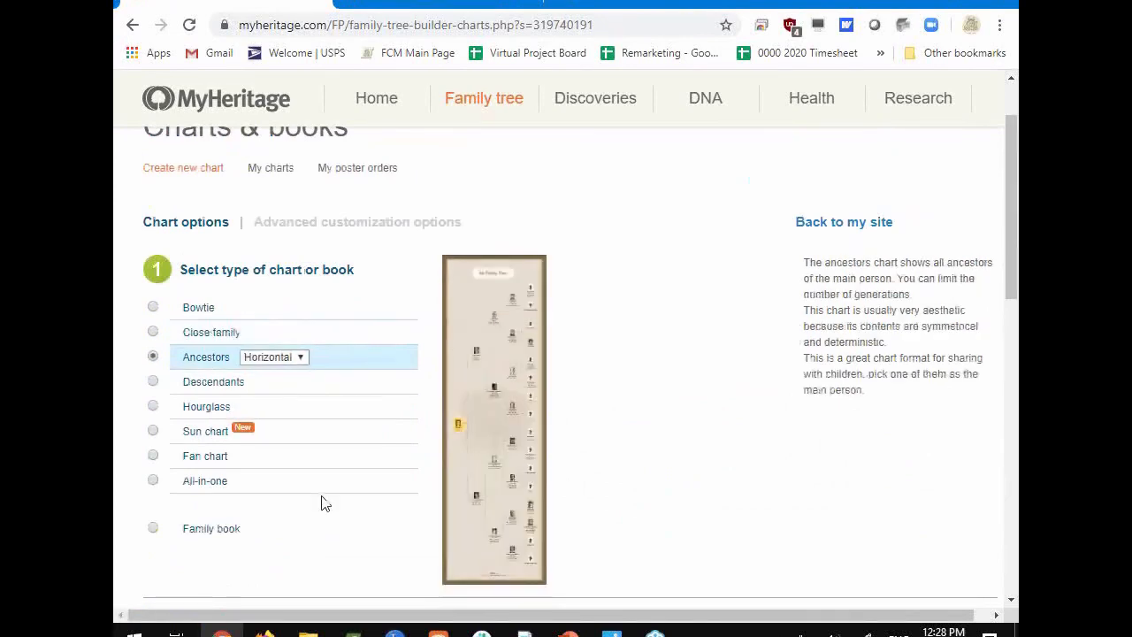
Select Style 8 as the style for the ancestors chart.
{"action": "scroll", "coordinate": [321, 503], "scroll_direction": "down", "scroll_amount": 5}
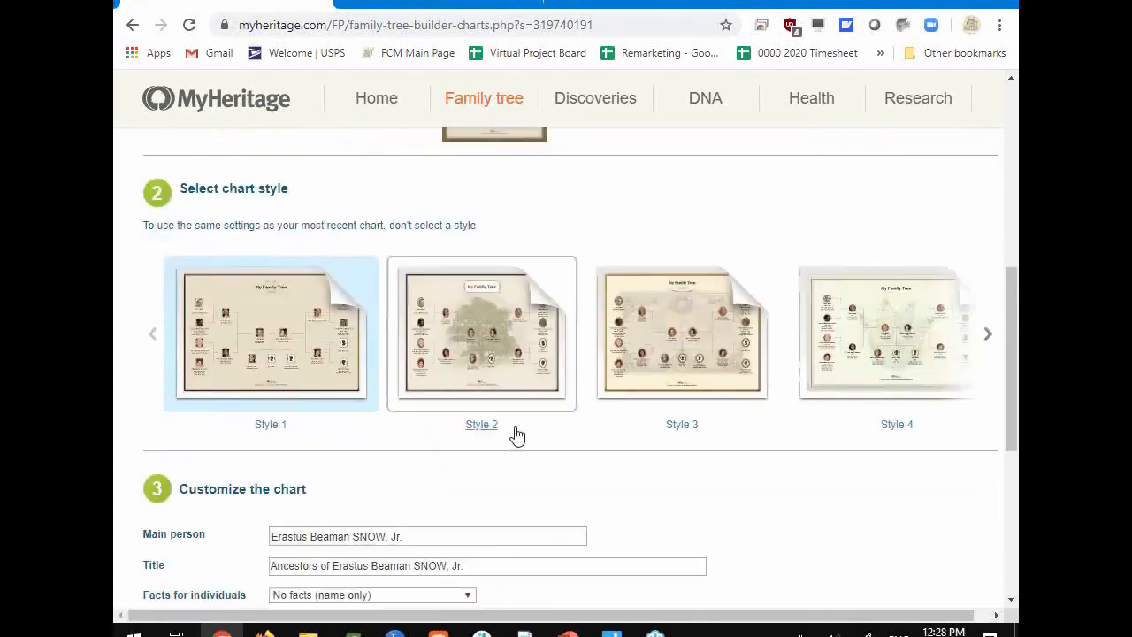
{"action": "left_click", "coordinate": [989, 333]}
{"action": "left_click", "coordinate": [988, 337]}
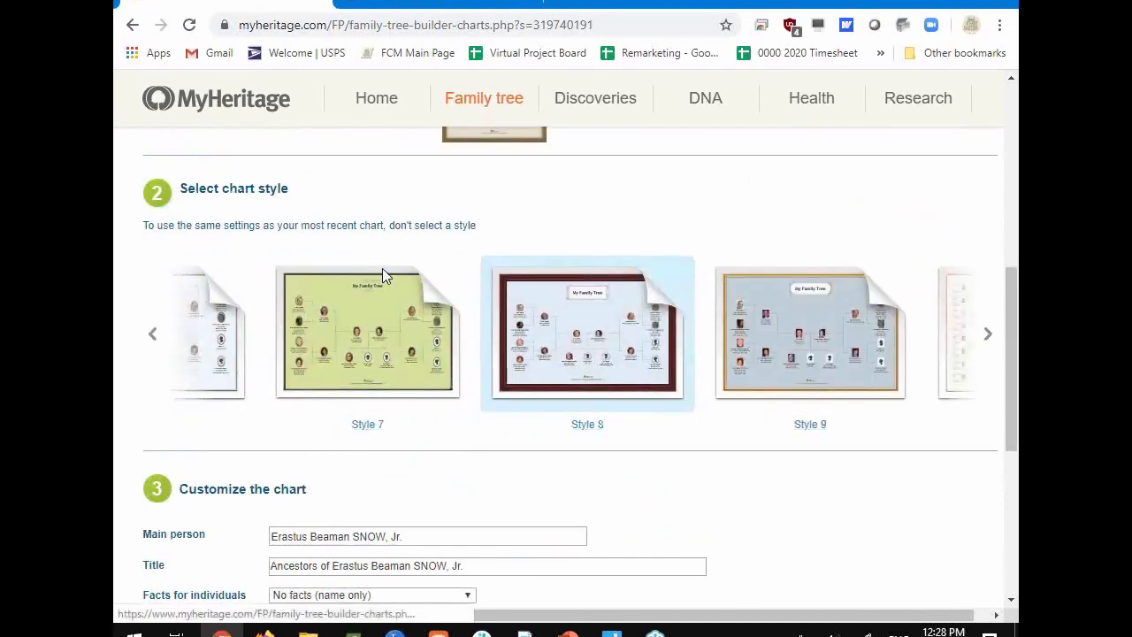
Look at the advanced customization options and return to the main chart options.
{"action": "scroll", "coordinate": [451, 336], "scroll_direction": "up", "scroll_amount": 2}
{"action": "scroll", "coordinate": [425, 329], "scroll_direction": "up", "scroll_amount": 4}
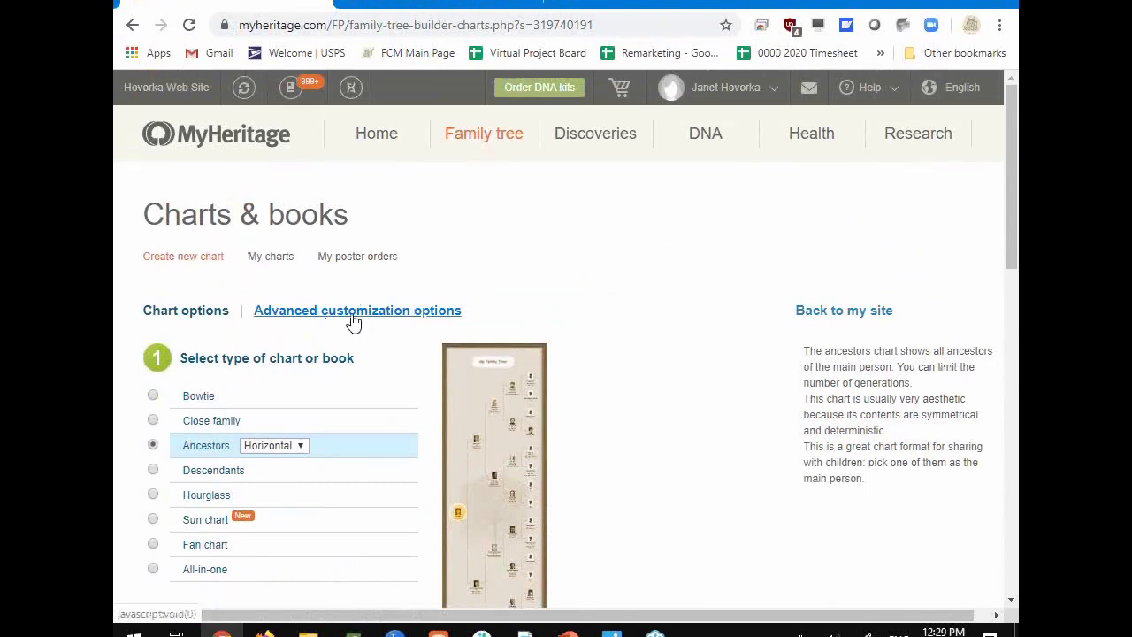
{"action": "left_click", "coordinate": [356, 312]}
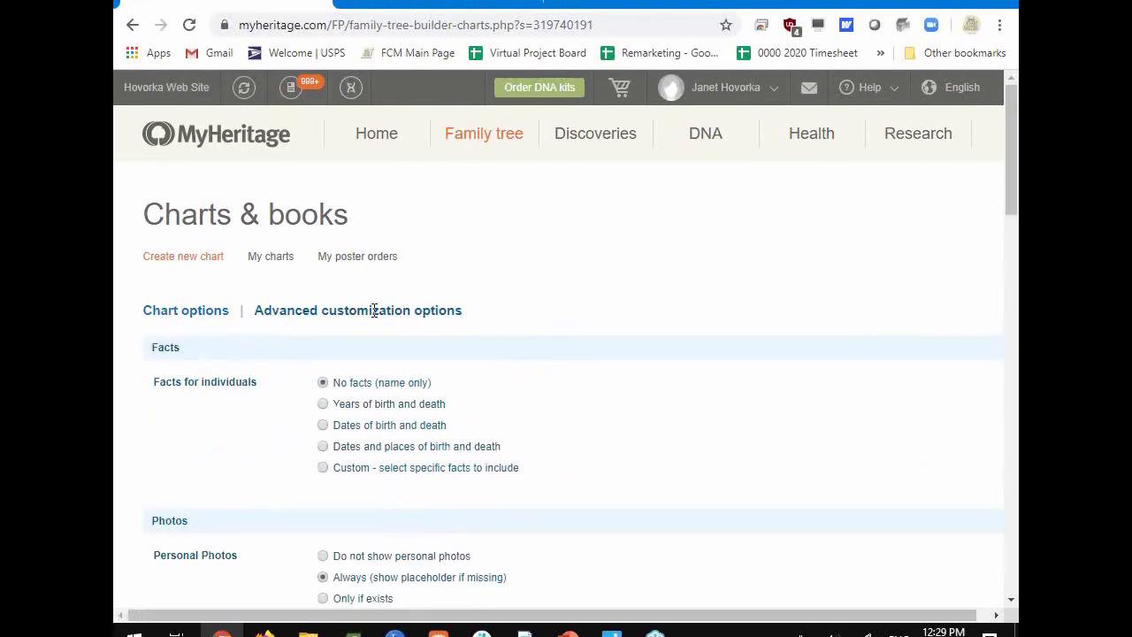
{"action": "left_click", "coordinate": [203, 320]}
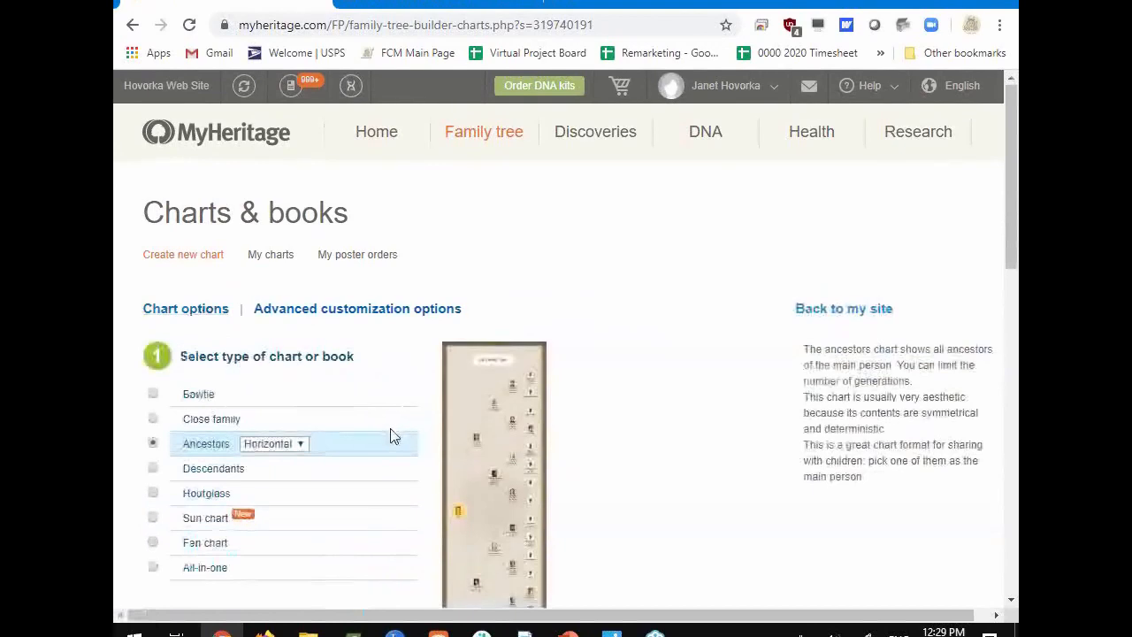
Browse the ancestors chart's style list back to Style 1.
{"action": "scroll", "coordinate": [394, 436], "scroll_direction": "down", "scroll_amount": 2}
{"action": "scroll", "coordinate": [394, 436], "scroll_direction": "down", "scroll_amount": 3}
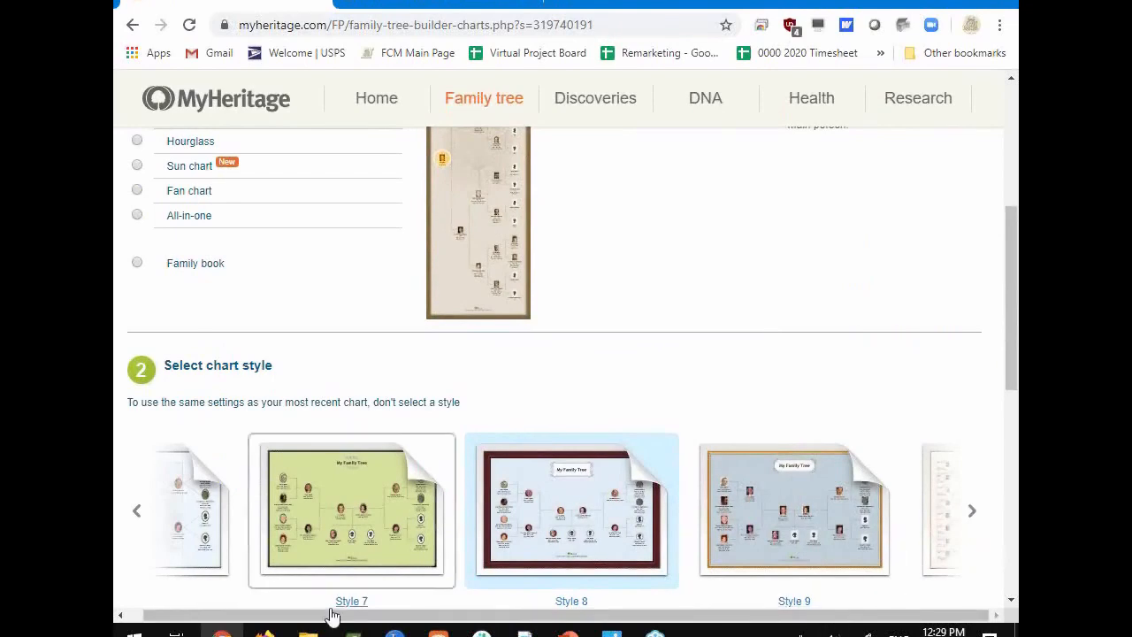
{"action": "left_click", "coordinate": [134, 515]}
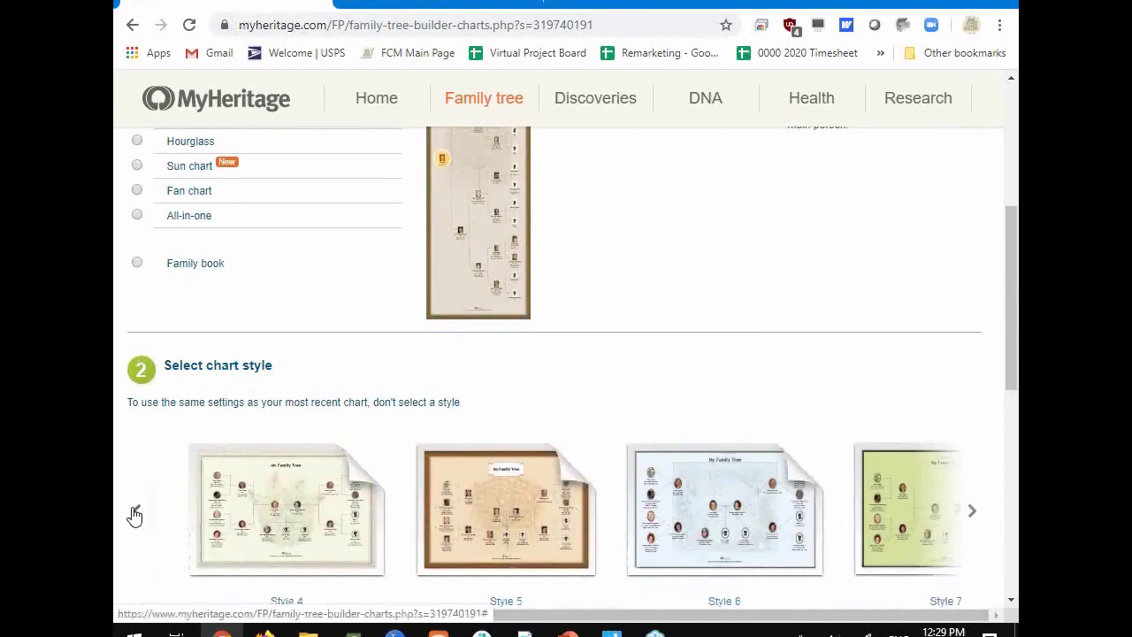
{"action": "left_click", "coordinate": [135, 515]}
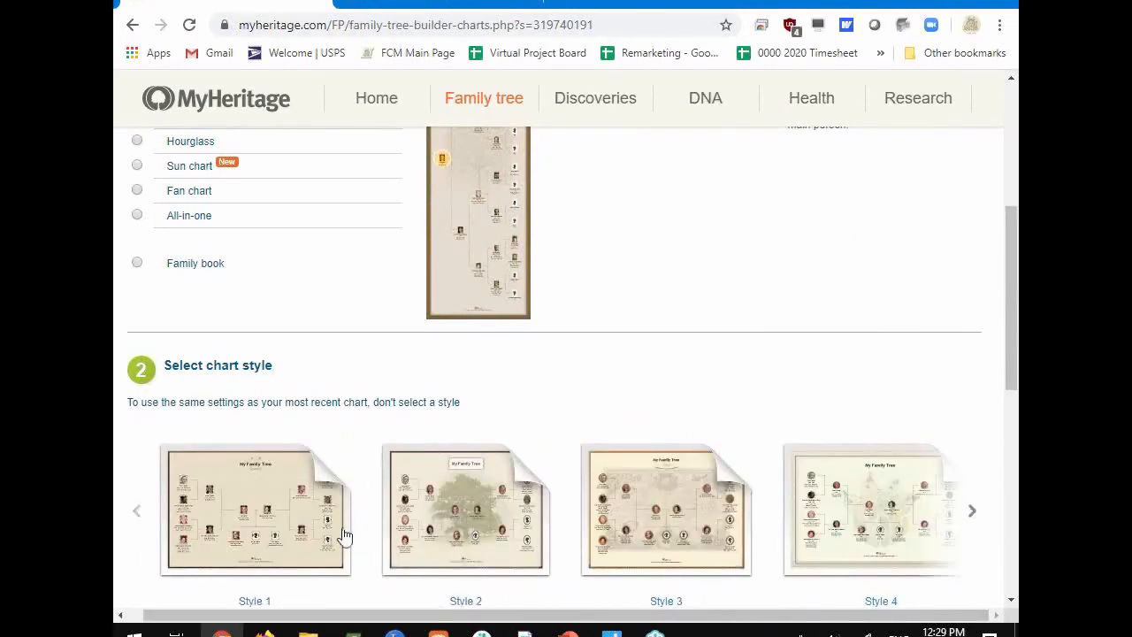
Select Style 14 for the ancestors chart and open the advanced customization options.
{"action": "left_click", "coordinate": [350, 467]}
{"action": "scroll", "coordinate": [352, 466], "scroll_direction": "down", "scroll_amount": 7}
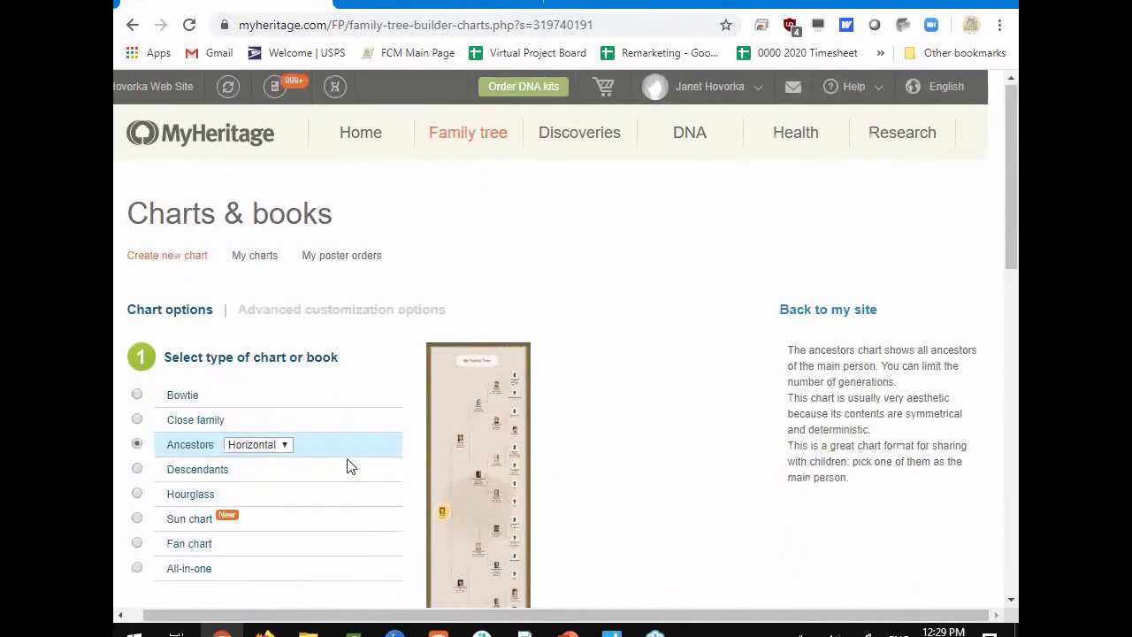
{"action": "left_click", "coordinate": [974, 250]}
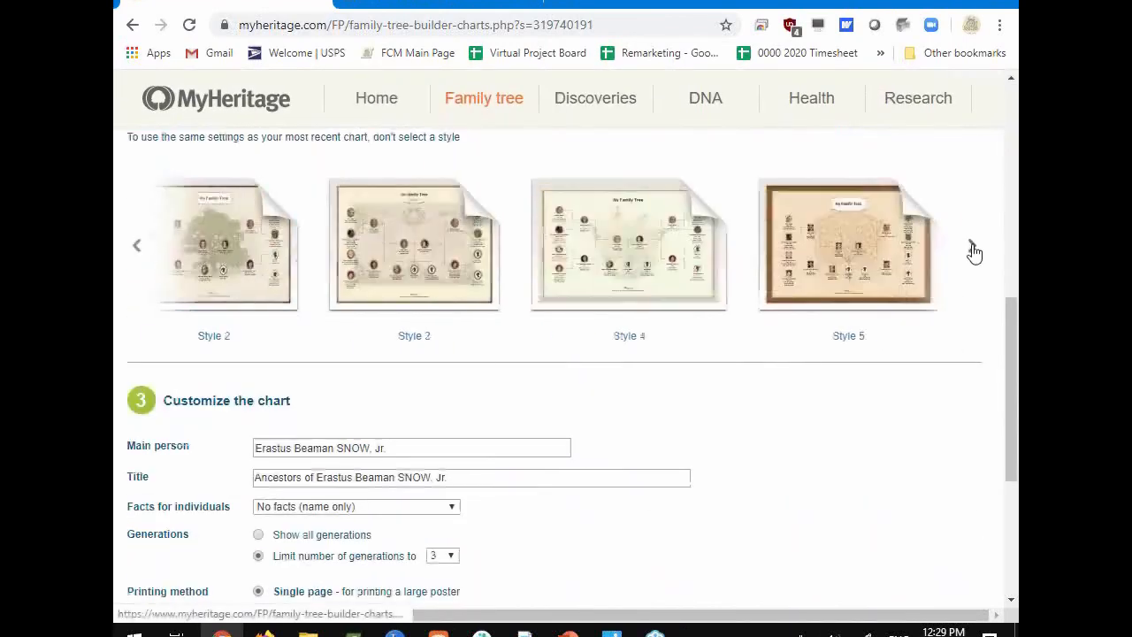
{"action": "left_click", "coordinate": [973, 250]}
{"action": "left_click", "coordinate": [973, 250]}
{"action": "left_click", "coordinate": [973, 252]}
{"action": "left_click", "coordinate": [973, 251]}
{"action": "left_click", "coordinate": [974, 252]}
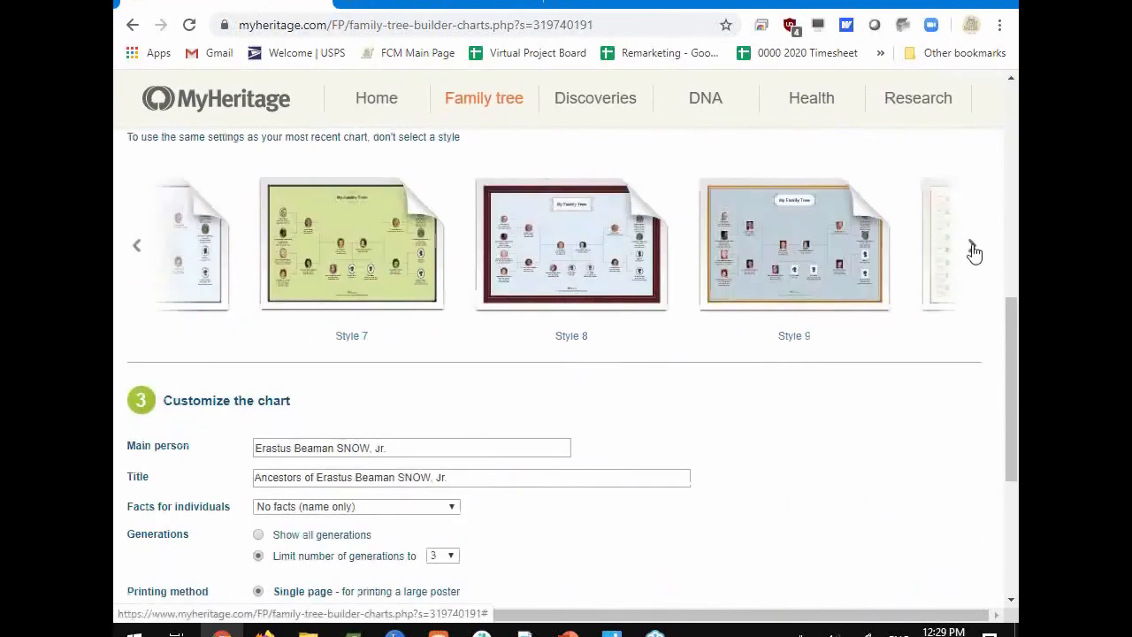
{"action": "left_click", "coordinate": [973, 252]}
{"action": "left_click", "coordinate": [973, 251]}
{"action": "left_click", "coordinate": [973, 252]}
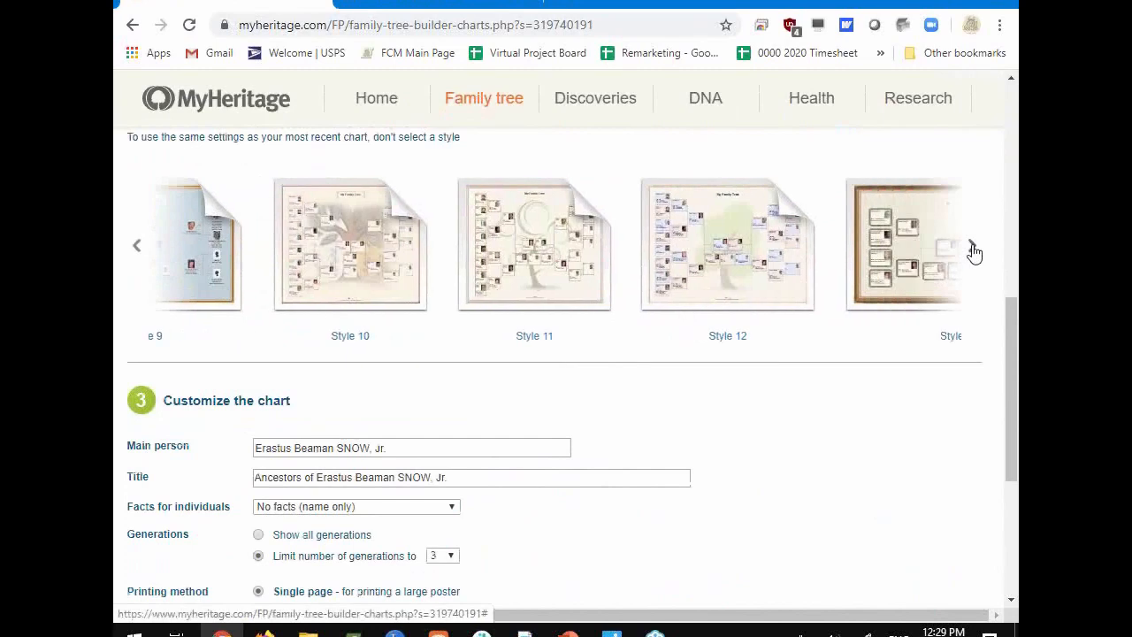
{"action": "left_click", "coordinate": [973, 251]}
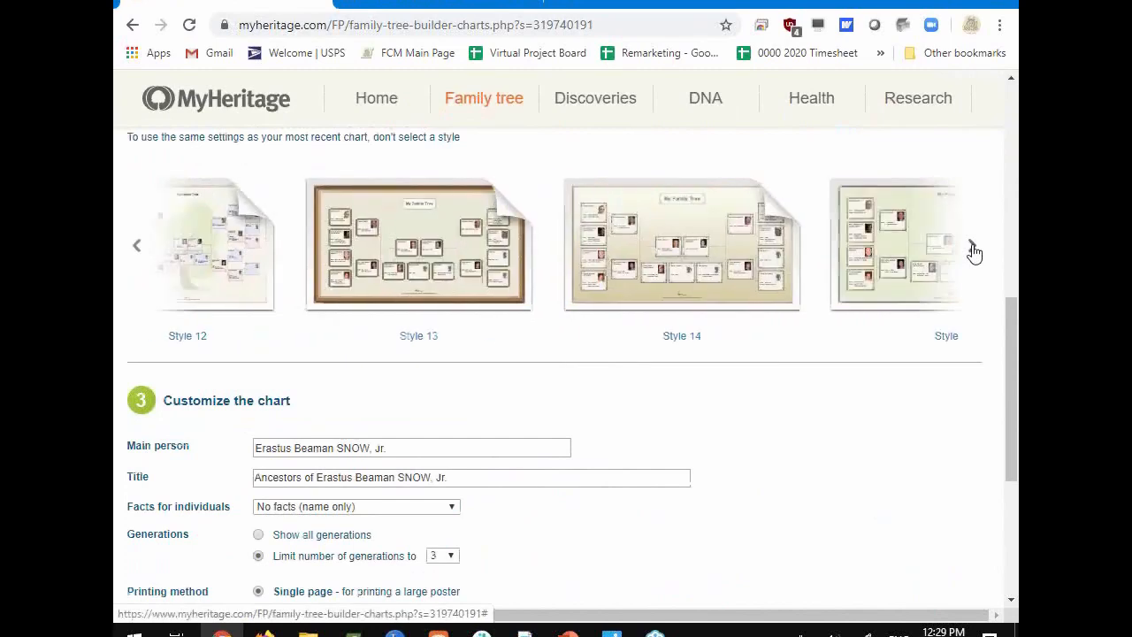
{"action": "left_click", "coordinate": [671, 251]}
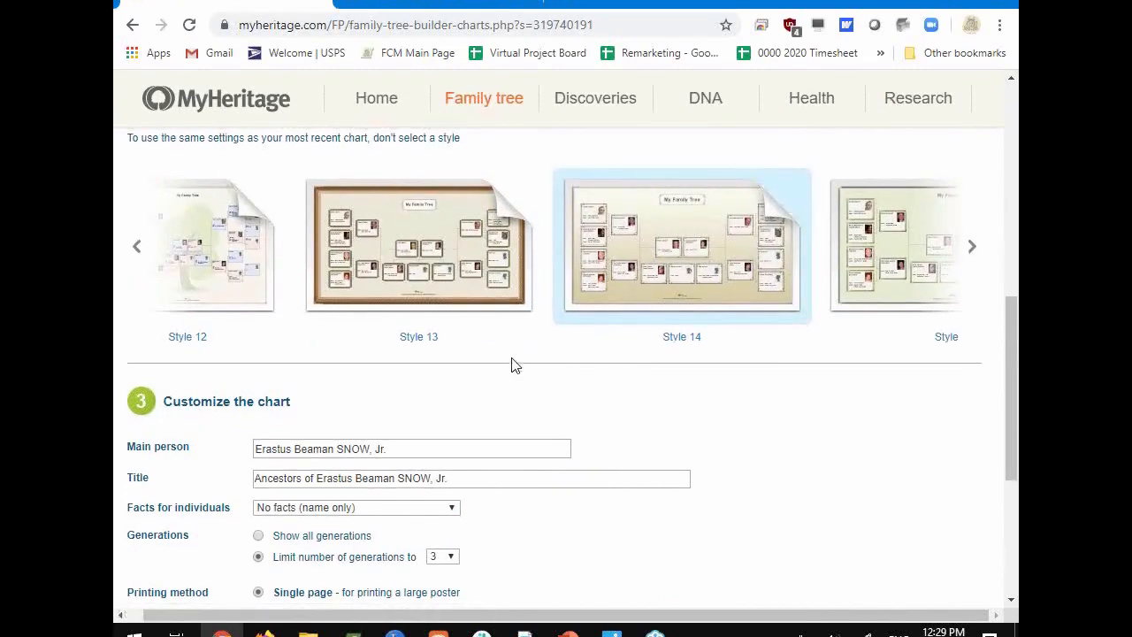
{"action": "scroll", "coordinate": [442, 353], "scroll_direction": "up", "scroll_amount": 5}
{"action": "left_click", "coordinate": [292, 223]}
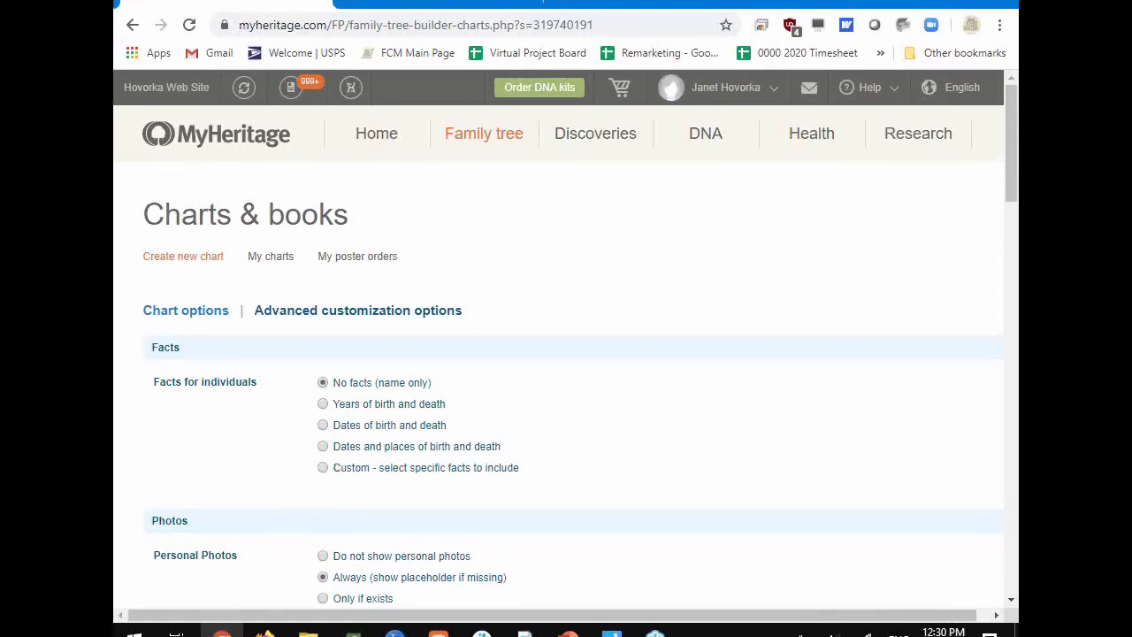
Switch to the horizontal ancestors chart PDF in Adobe Acrobat Pro and examine its photos, names and years at 100% zoom.
{"action": "left_click", "coordinate": [524, 632]}
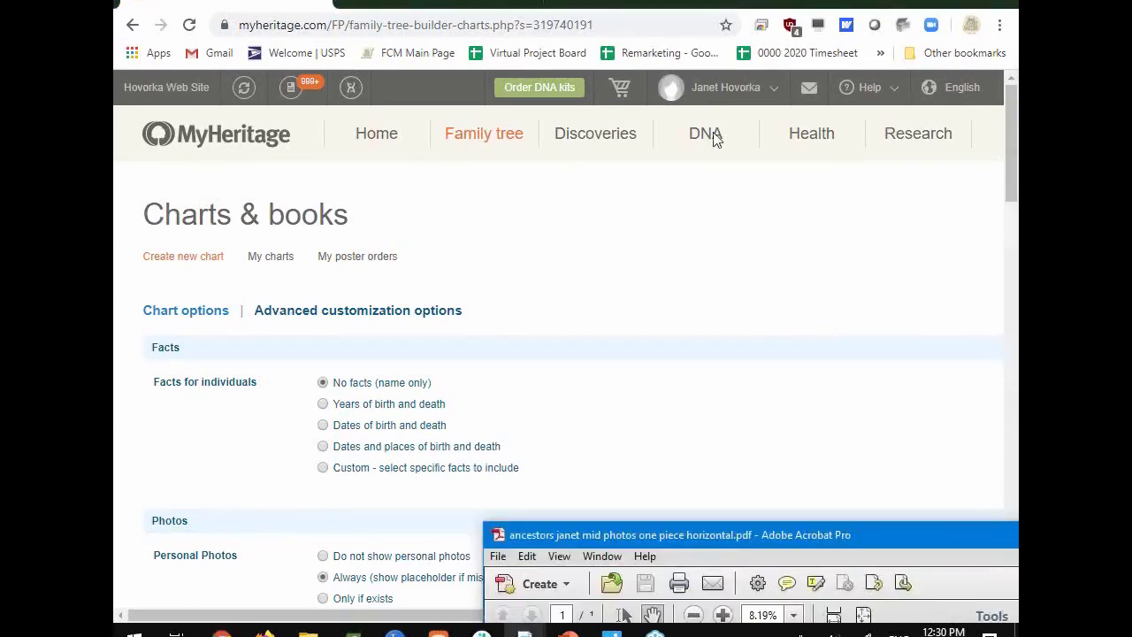
{"action": "left_click_drag", "start_coordinate": [716, 139], "coordinate": [509, 0]}
{"action": "left_click", "coordinate": [423, 66]}
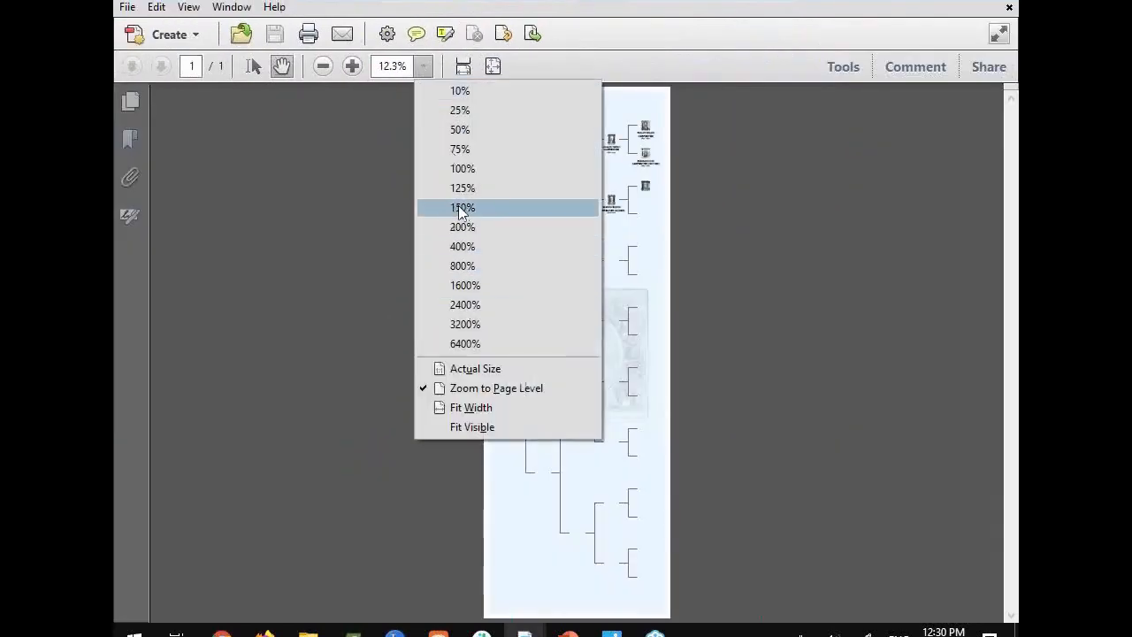
{"action": "left_click", "coordinate": [462, 169]}
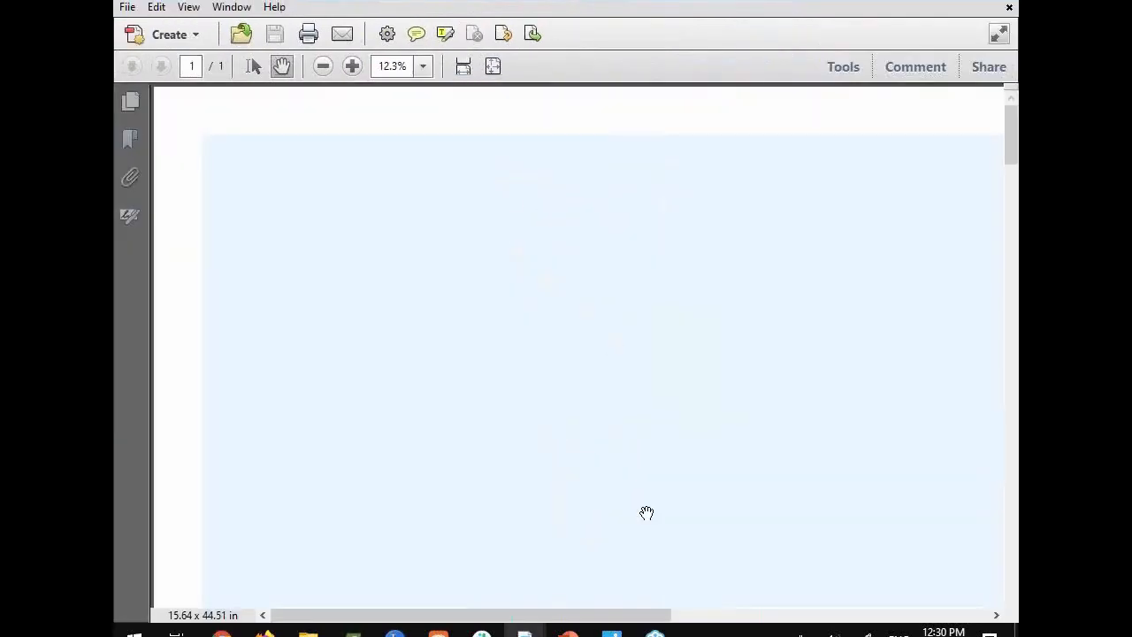
{"action": "left_click_drag", "start_coordinate": [705, 611], "coordinate": [943, 608]}
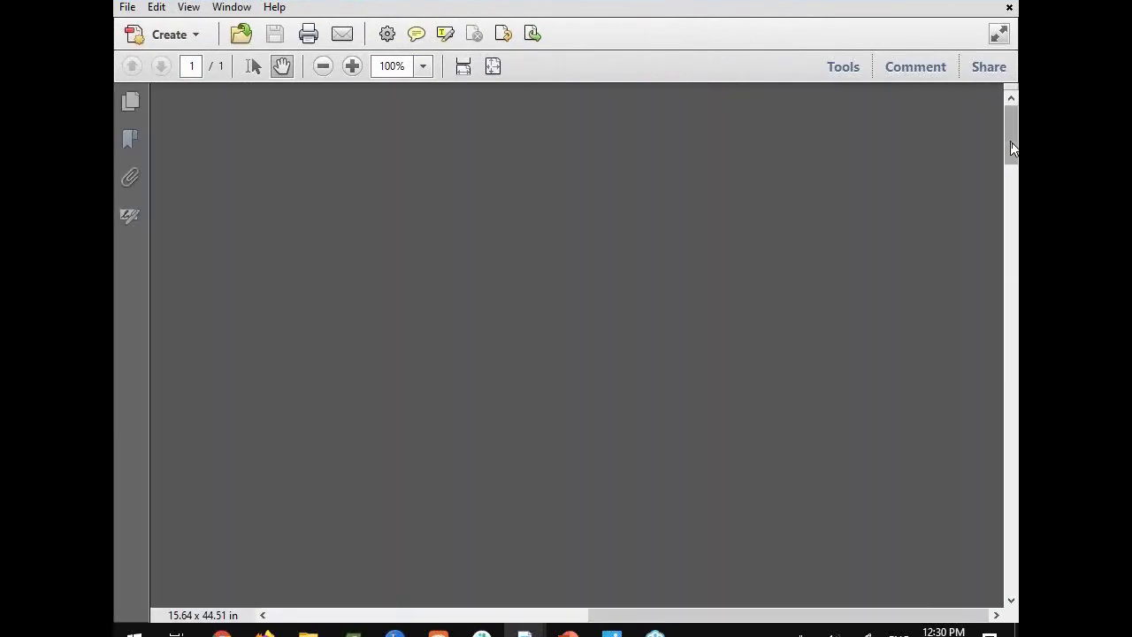
{"action": "left_click_drag", "start_coordinate": [1011, 144], "coordinate": [1010, 224]}
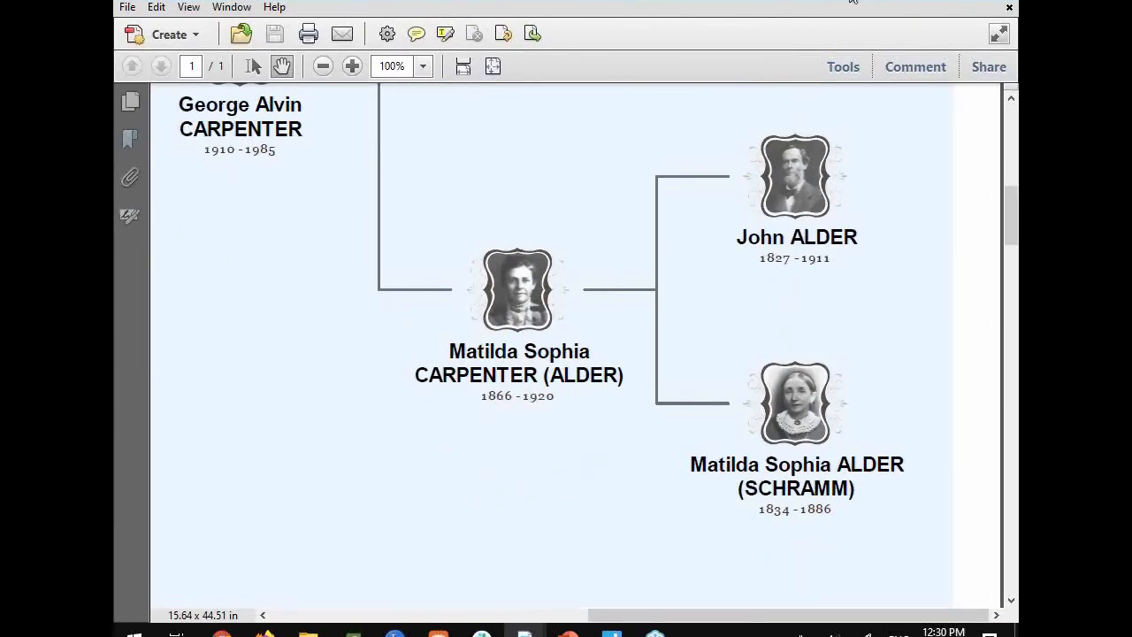
Return to MyHeritage in the browser and set the facts for individuals to Dates and places of birth and death.
{"action": "left_click_drag", "start_coordinate": [852, 1], "coordinate": [1018, 195]}
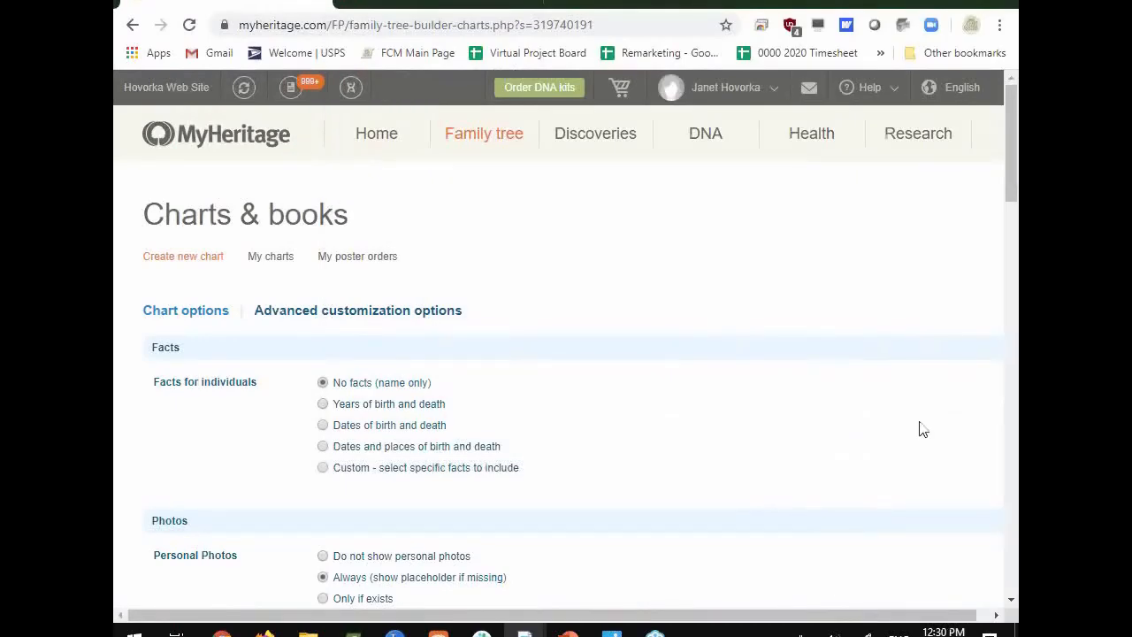
{"action": "left_click", "coordinate": [324, 405]}
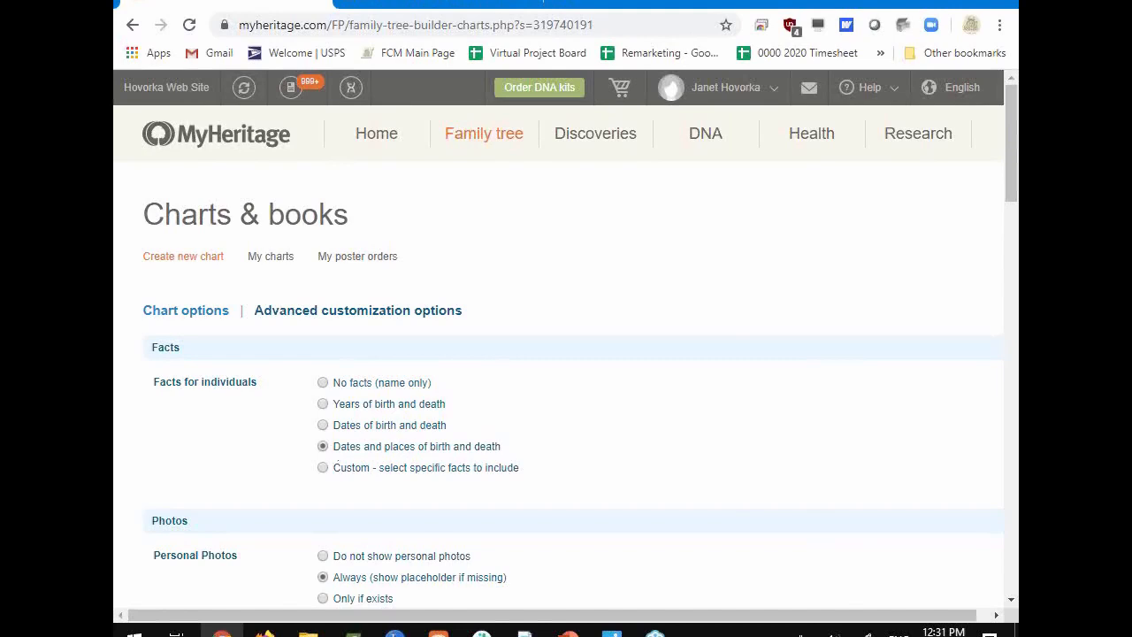
Set the facts for individuals to Custom and add Birth, Marriage, Death and Burial to the included facts.
{"action": "left_click", "coordinate": [324, 469]}
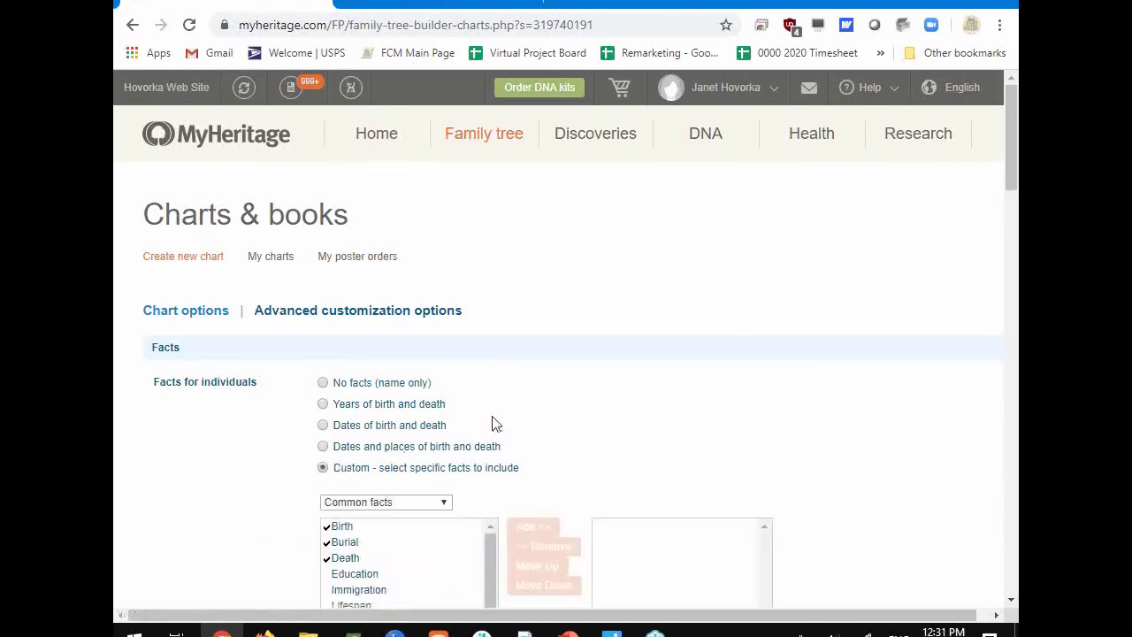
{"action": "scroll", "coordinate": [494, 424], "scroll_direction": "down", "scroll_amount": 2}
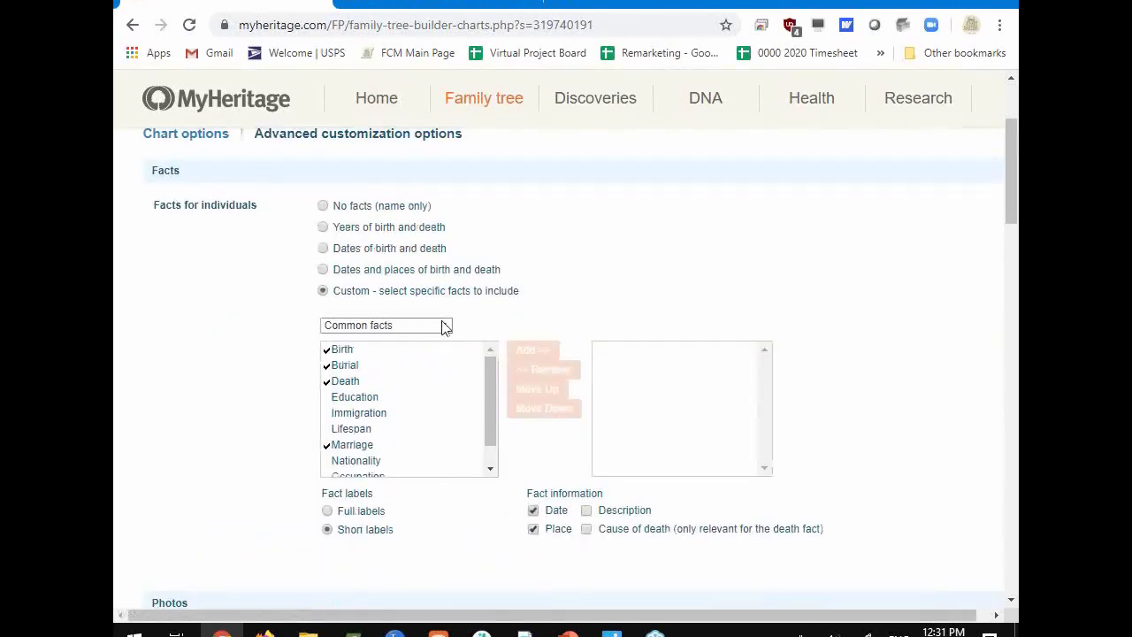
{"action": "left_click", "coordinate": [343, 352]}
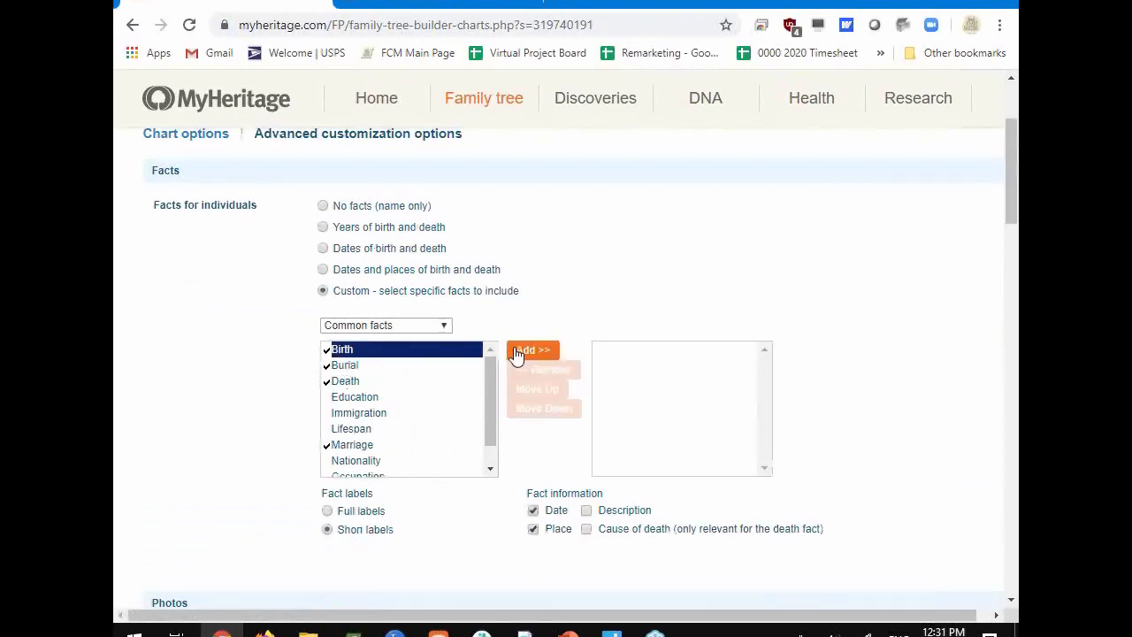
{"action": "left_click", "coordinate": [518, 354]}
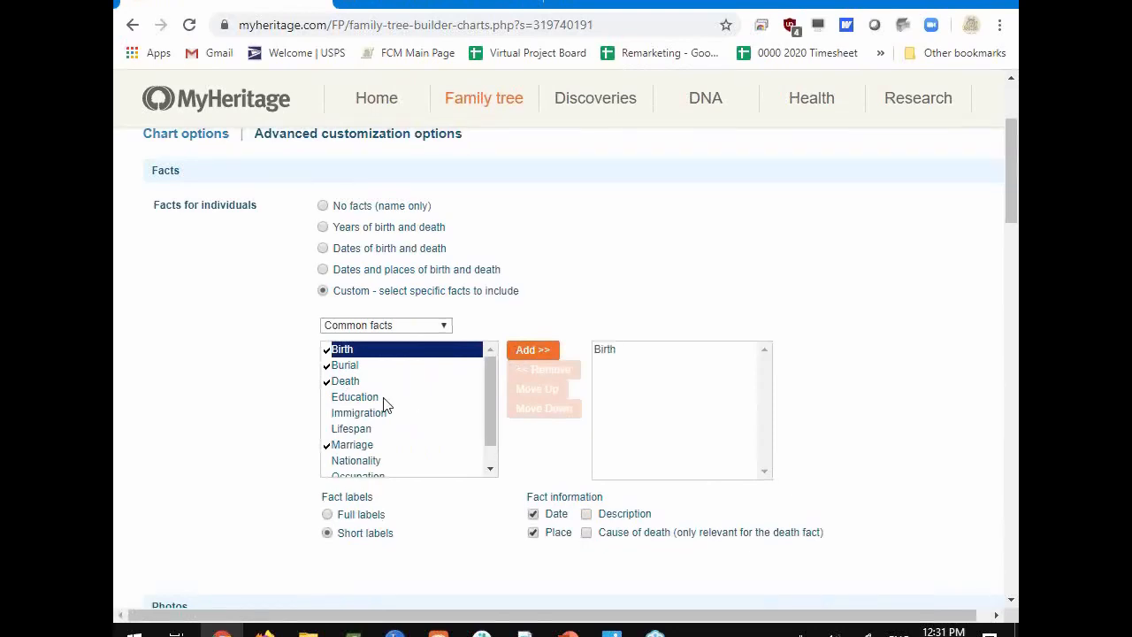
{"action": "left_click", "coordinate": [352, 444]}
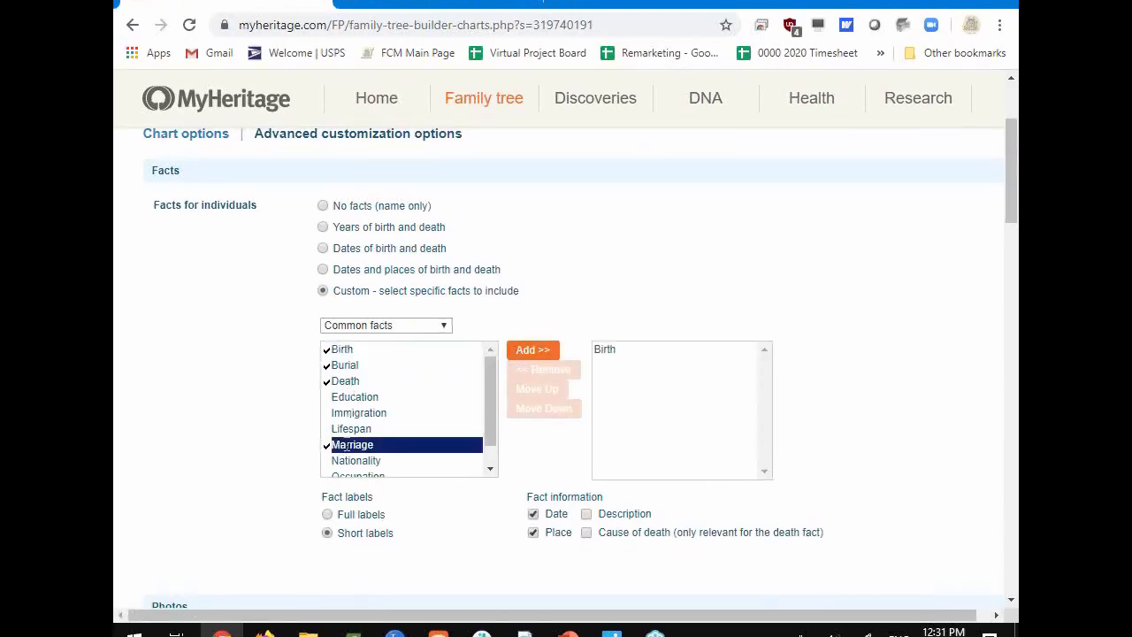
{"action": "left_click", "coordinate": [529, 351]}
{"action": "left_click", "coordinate": [361, 382]}
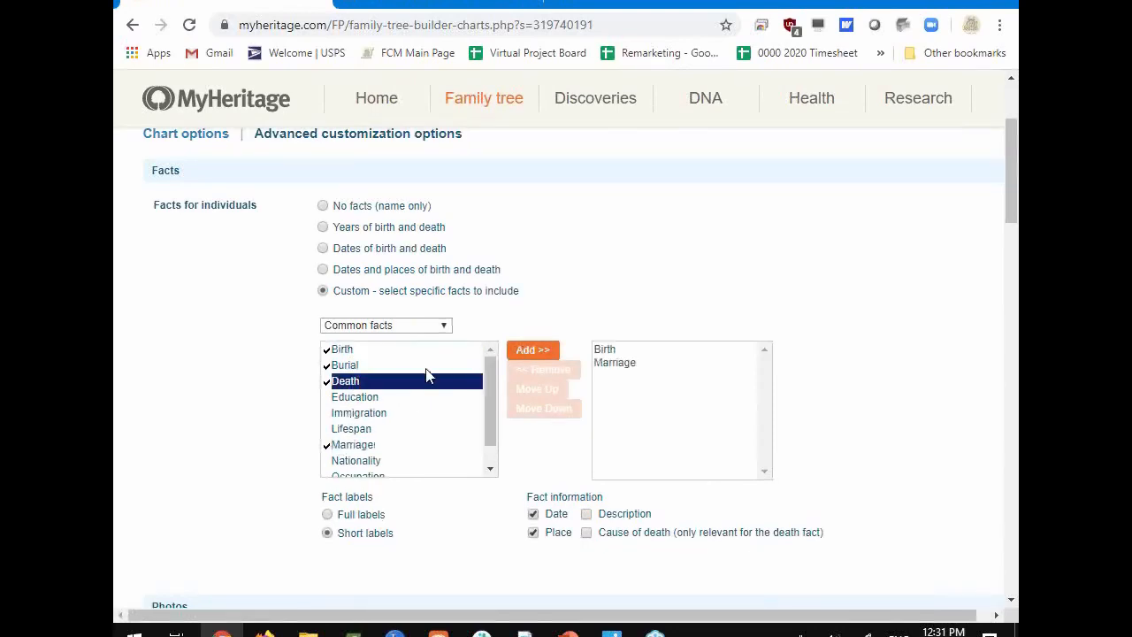
{"action": "left_click", "coordinate": [531, 354]}
{"action": "left_click", "coordinate": [345, 365]}
{"action": "left_click", "coordinate": [535, 357]}
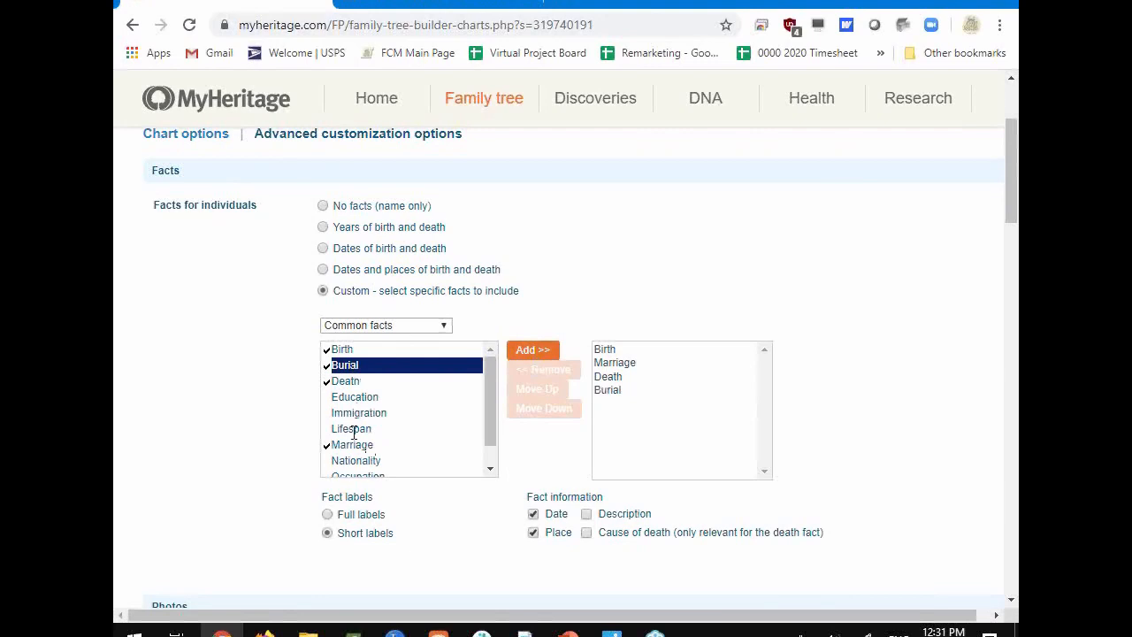
Add Lifespan to the included facts and move it to the top of the order.
{"action": "left_click", "coordinate": [353, 430]}
{"action": "left_click", "coordinate": [528, 350]}
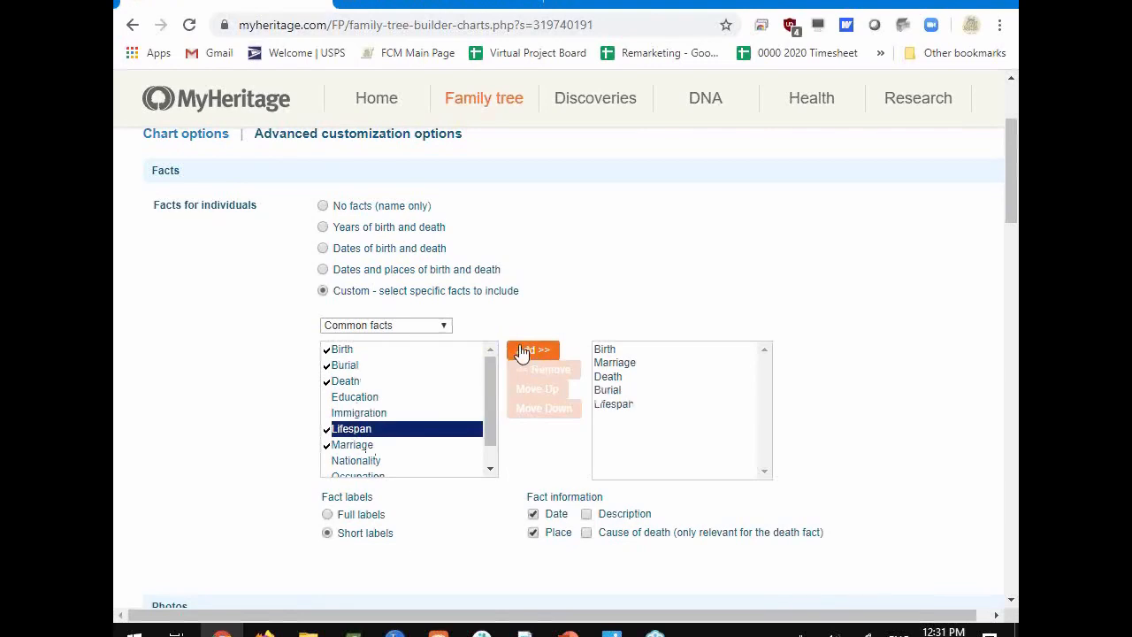
{"action": "left_click", "coordinate": [596, 404]}
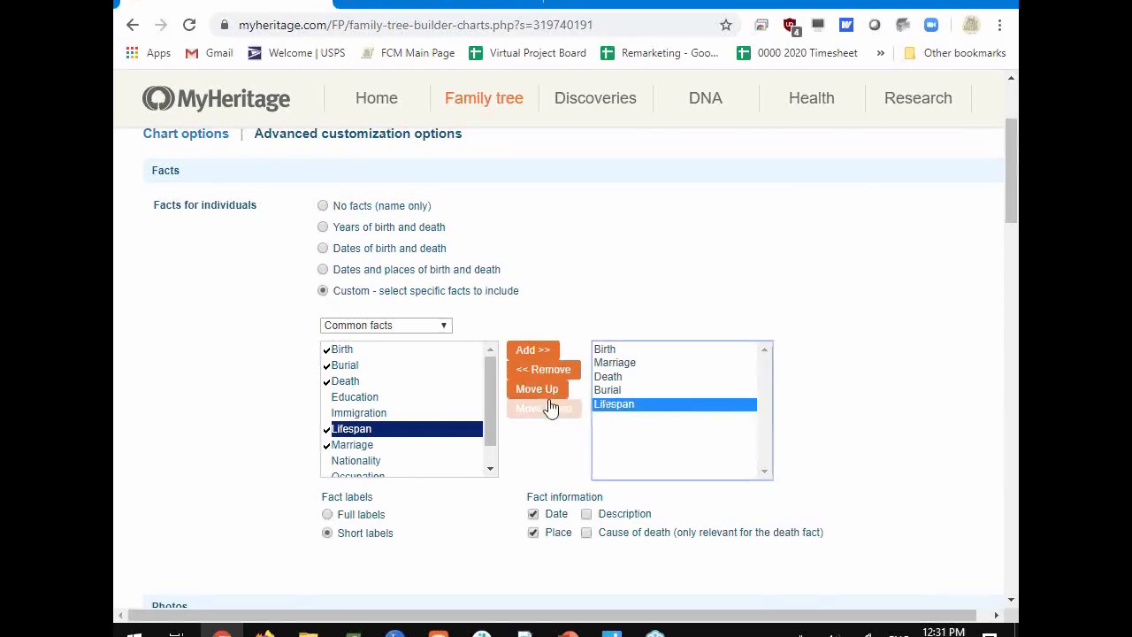
{"action": "left_click", "coordinate": [548, 390]}
{"action": "left_click", "coordinate": [551, 390]}
{"action": "left_click", "coordinate": [551, 390]}
{"action": "left_click", "coordinate": [550, 390]}
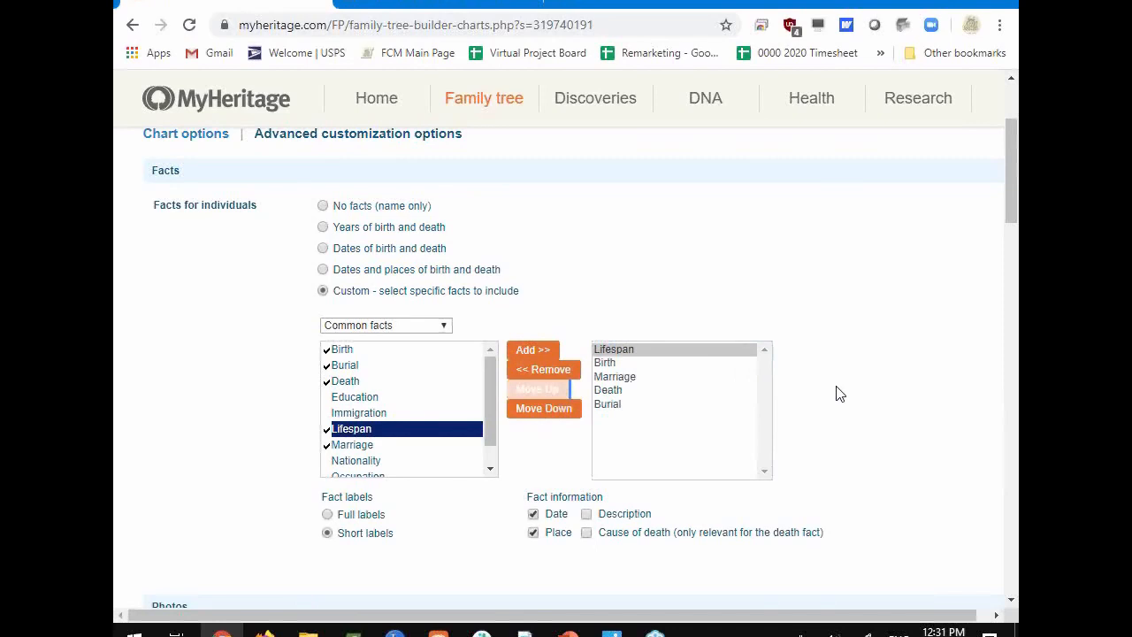
Remove Lifespan from the included facts and turn the Date fact information off and on again.
{"action": "left_click", "coordinate": [533, 515]}
{"action": "left_click", "coordinate": [558, 369]}
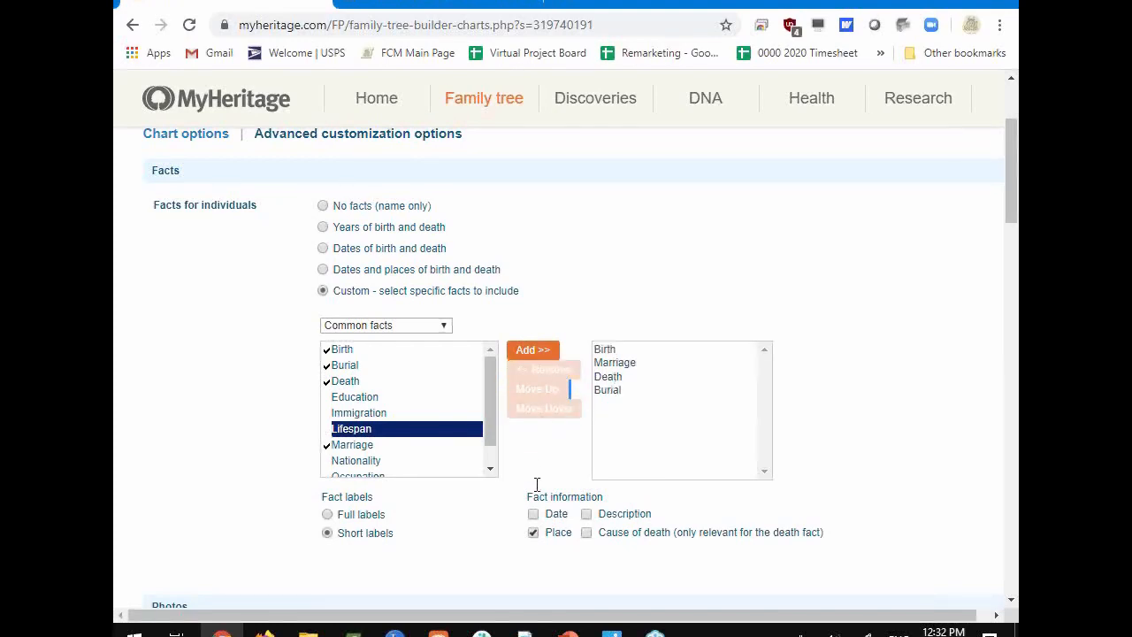
{"action": "left_click", "coordinate": [534, 514]}
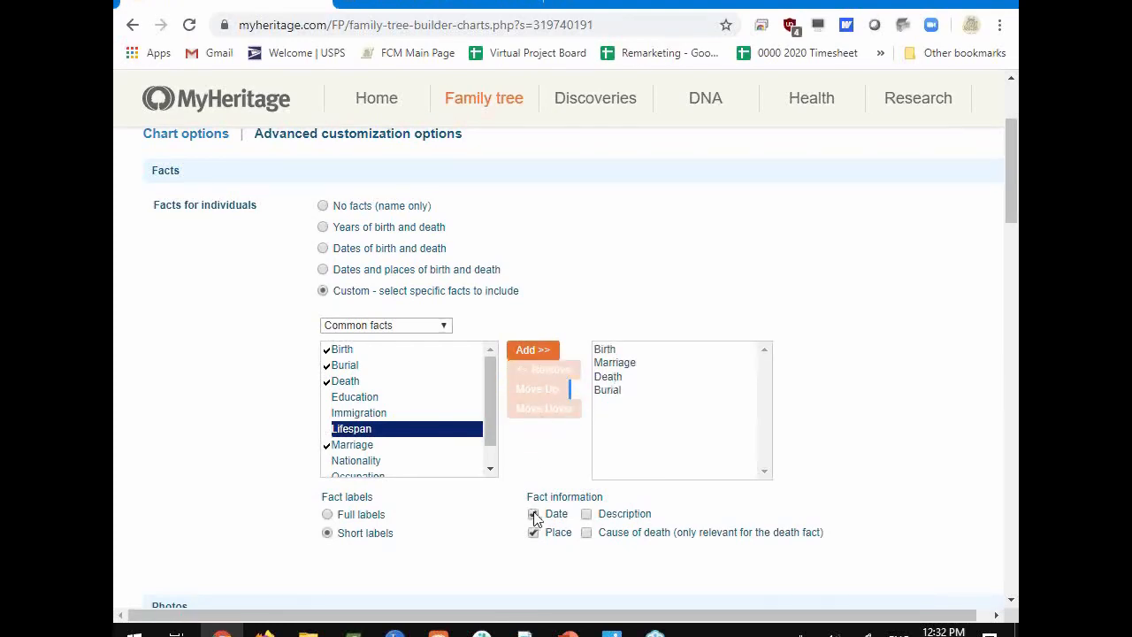
Include Cause of death in the fact information, look through the common facts, and set the fact labels to Short labels.
{"action": "left_click", "coordinate": [587, 533]}
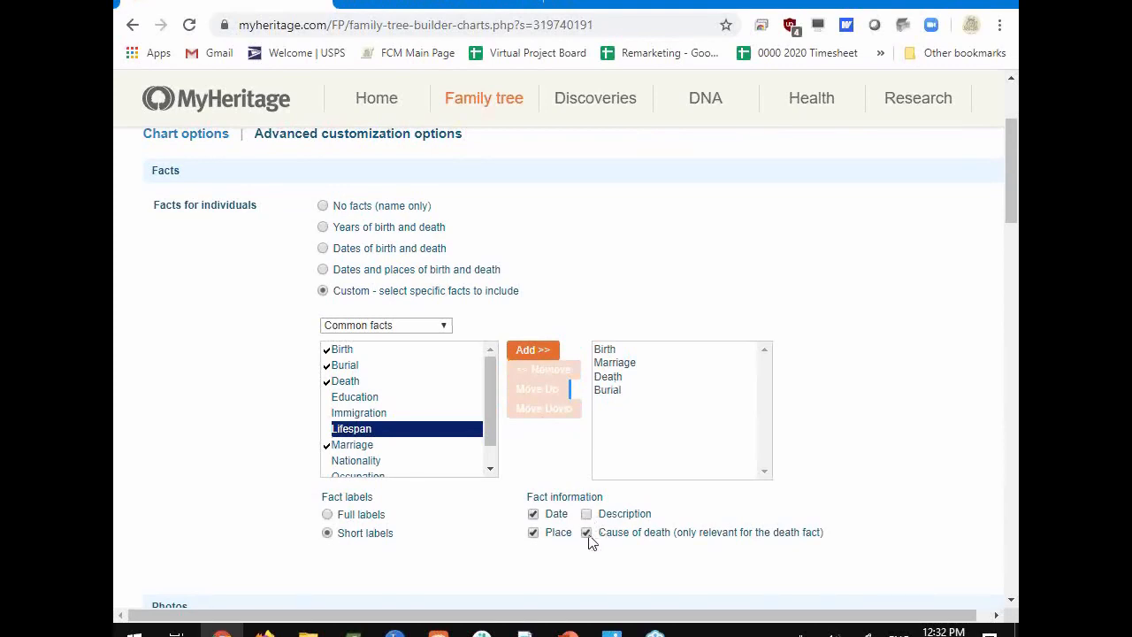
{"action": "left_click", "coordinate": [490, 468]}
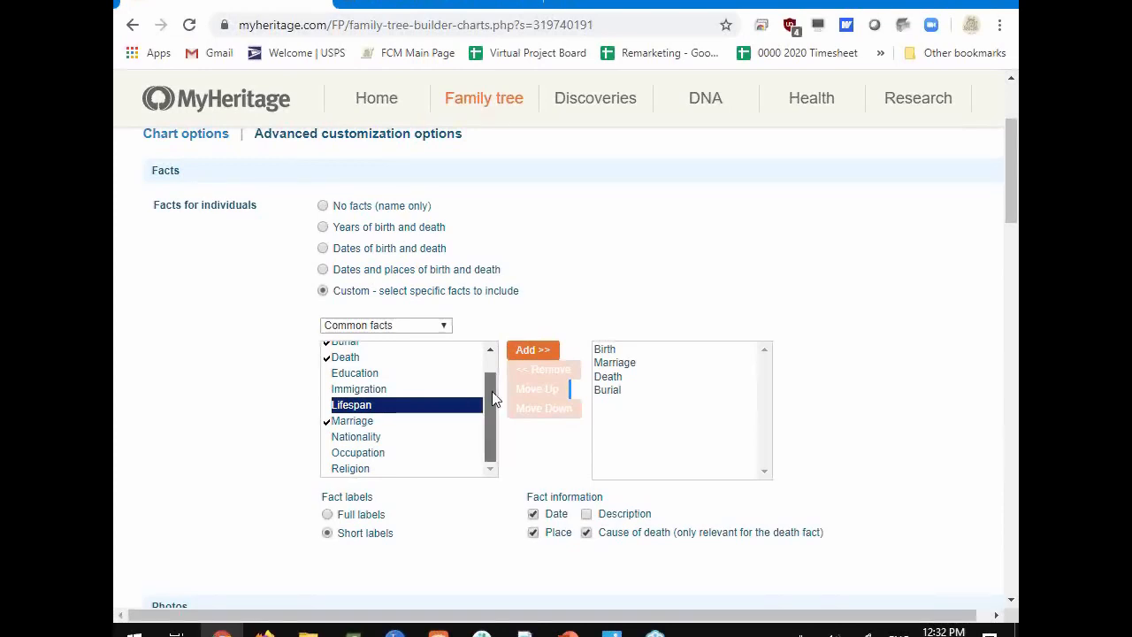
{"action": "left_click_drag", "start_coordinate": [493, 393], "coordinate": [499, 375]}
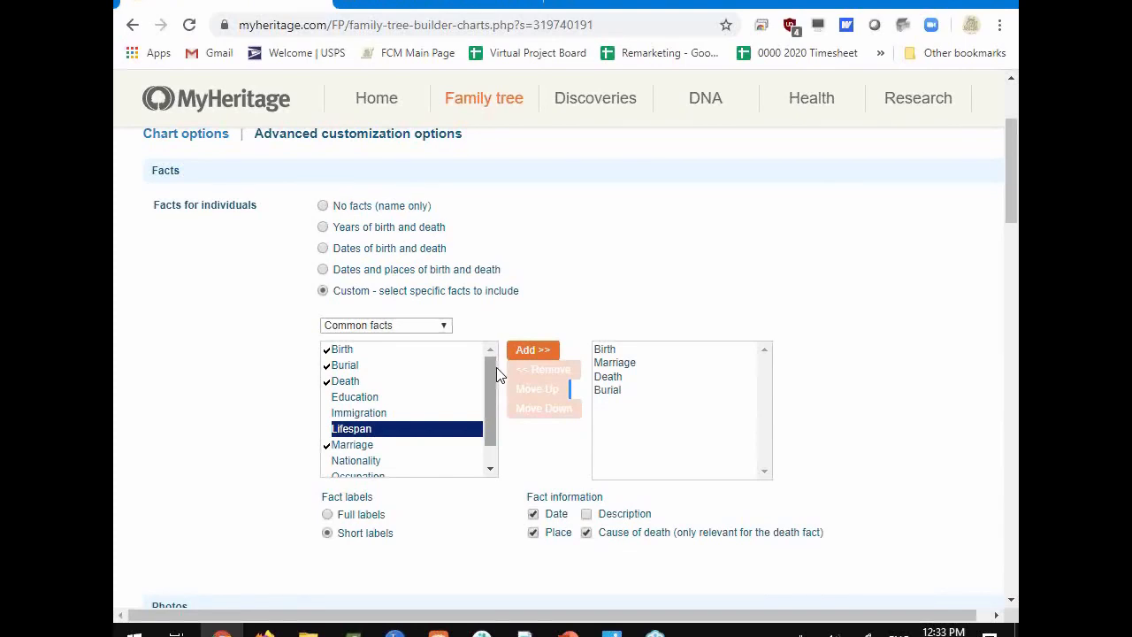
{"action": "left_click_drag", "start_coordinate": [493, 373], "coordinate": [485, 407]}
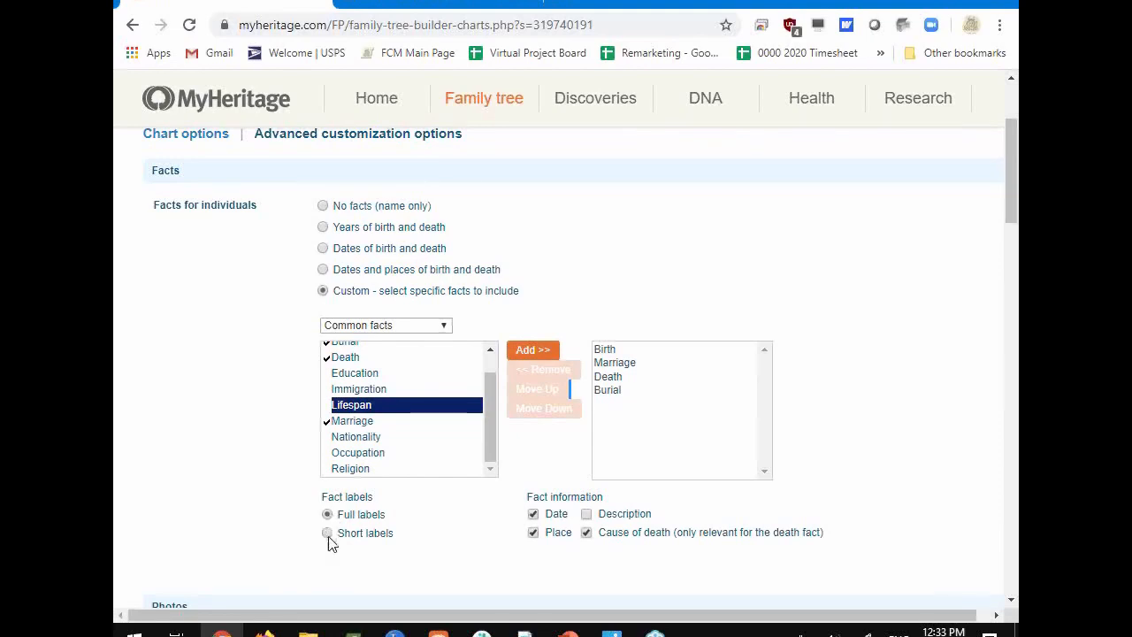
{"action": "left_click", "coordinate": [328, 534]}
Remove Burial from the included facts and exclude Cause of death from the fact information.
{"action": "left_click", "coordinate": [610, 392]}
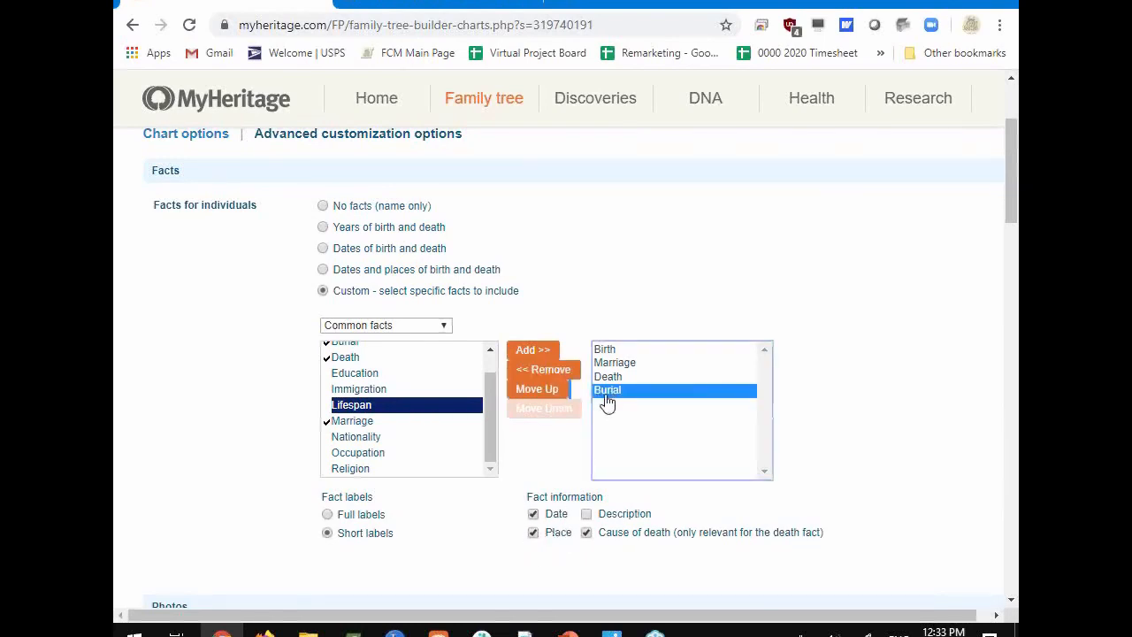
{"action": "left_click", "coordinate": [533, 375]}
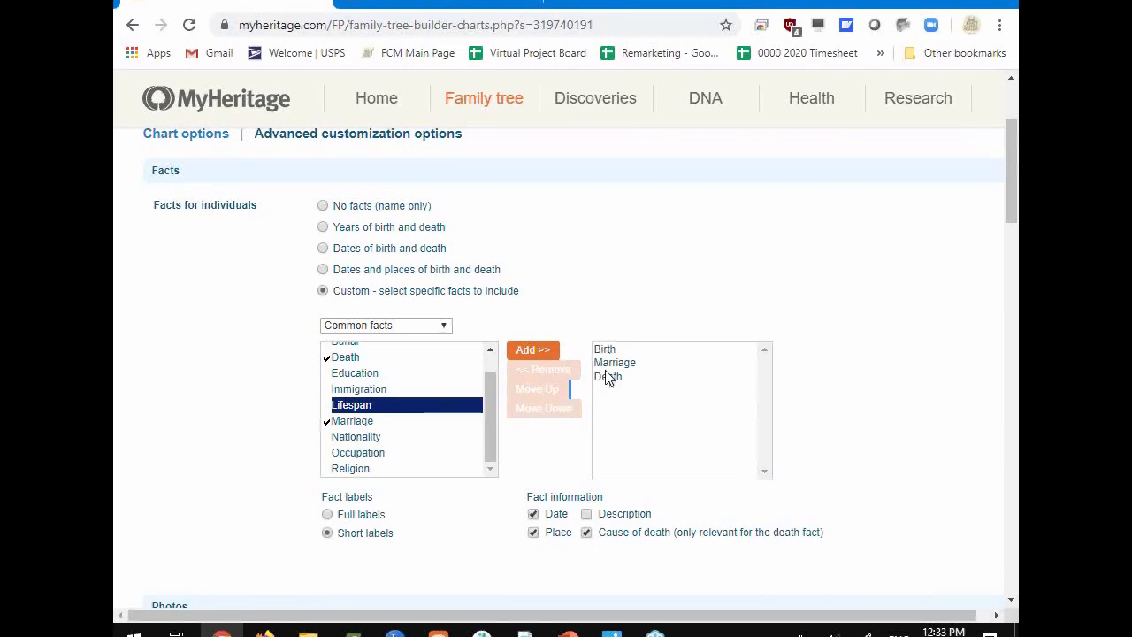
{"action": "scroll", "coordinate": [593, 443], "scroll_direction": "down", "scroll_amount": 1}
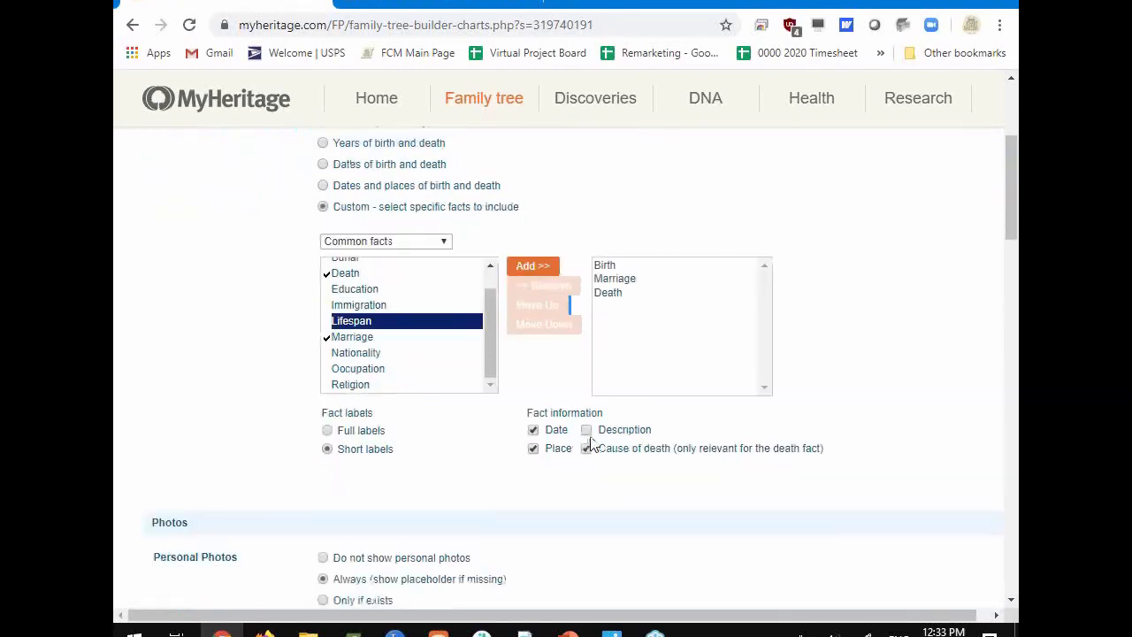
{"action": "left_click", "coordinate": [587, 444]}
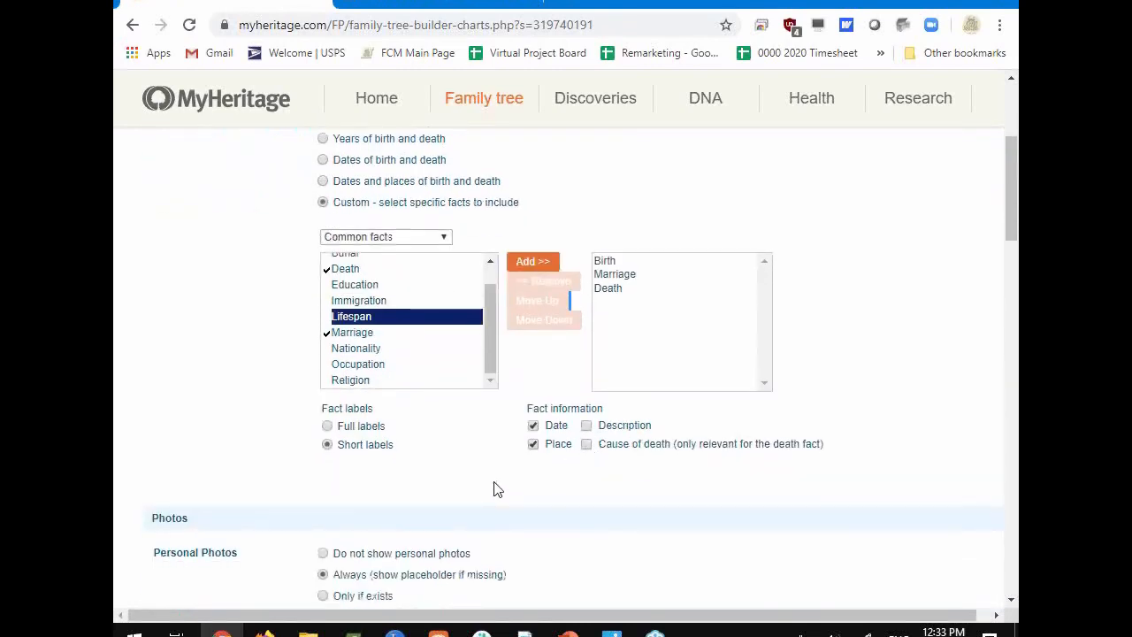
Switch to the one-page family chart PDF in Adobe Acrobat Pro and examine its photos and silhouette placeholders at 100% zoom.
{"action": "scroll", "coordinate": [447, 467], "scroll_direction": "down", "scroll_amount": 2}
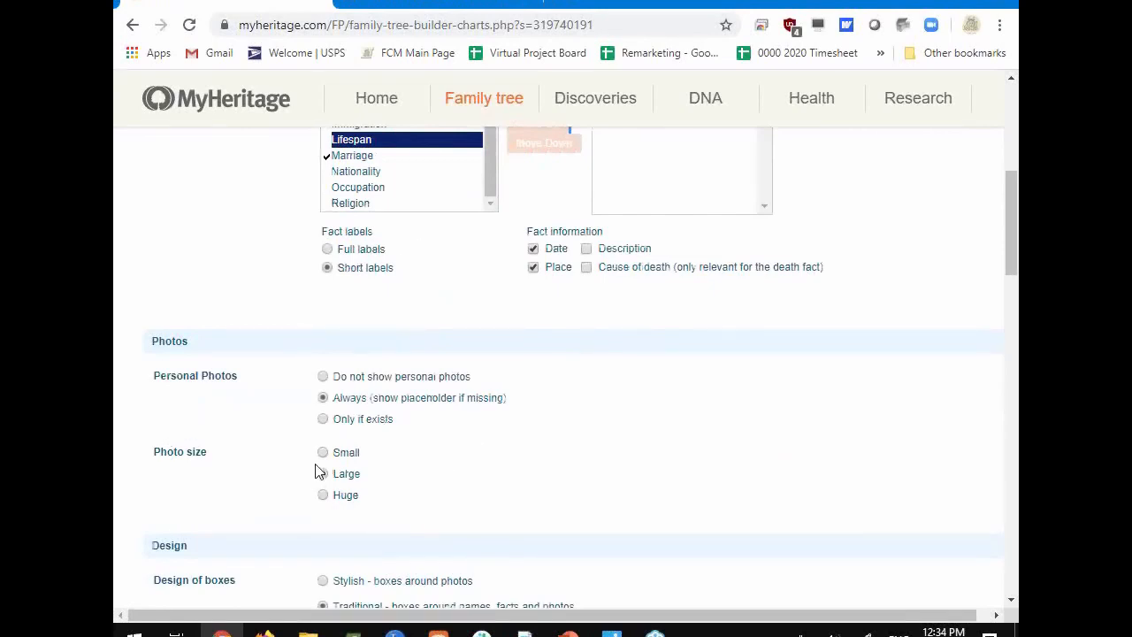
{"action": "scroll", "coordinate": [321, 461], "scroll_direction": "down", "scroll_amount": 1}
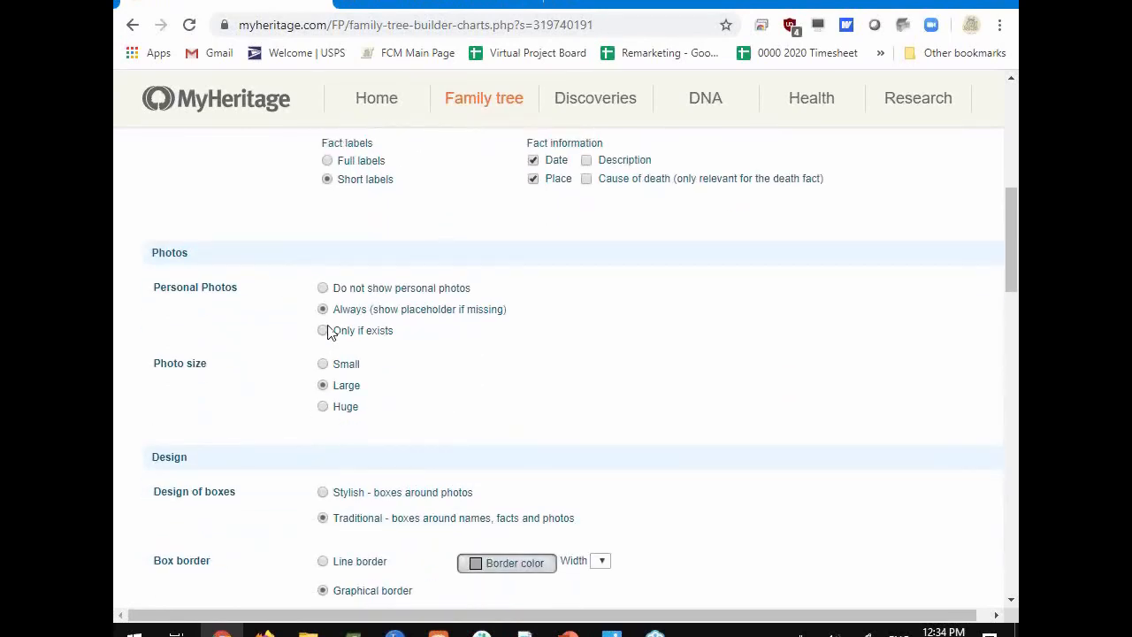
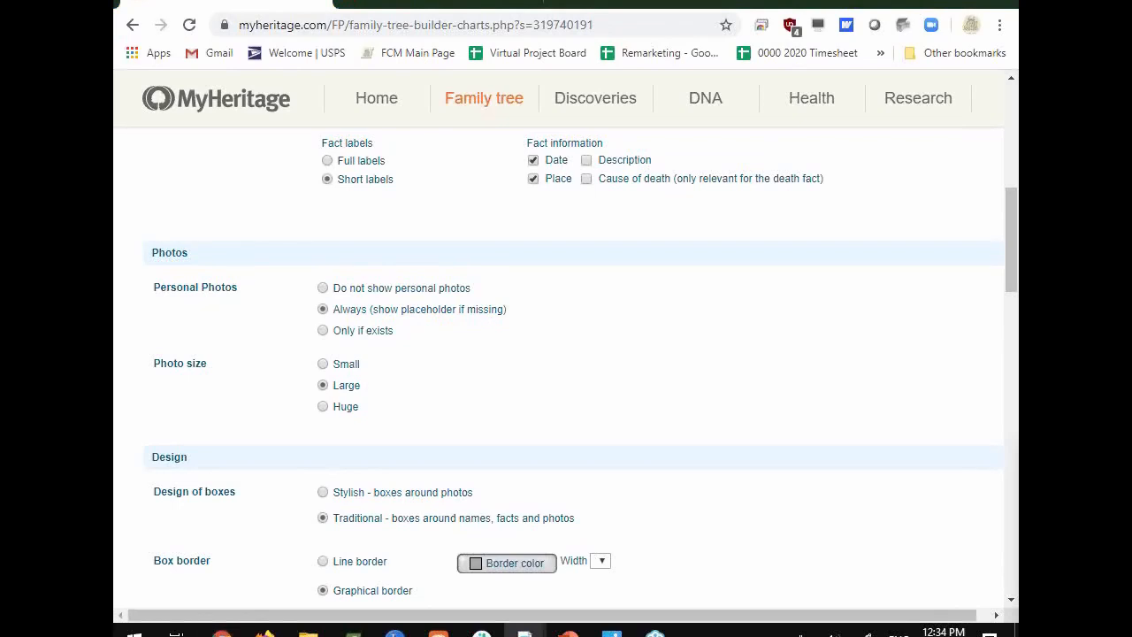
{"action": "left_click_drag", "start_coordinate": [903, 592], "coordinate": [368, 2]}
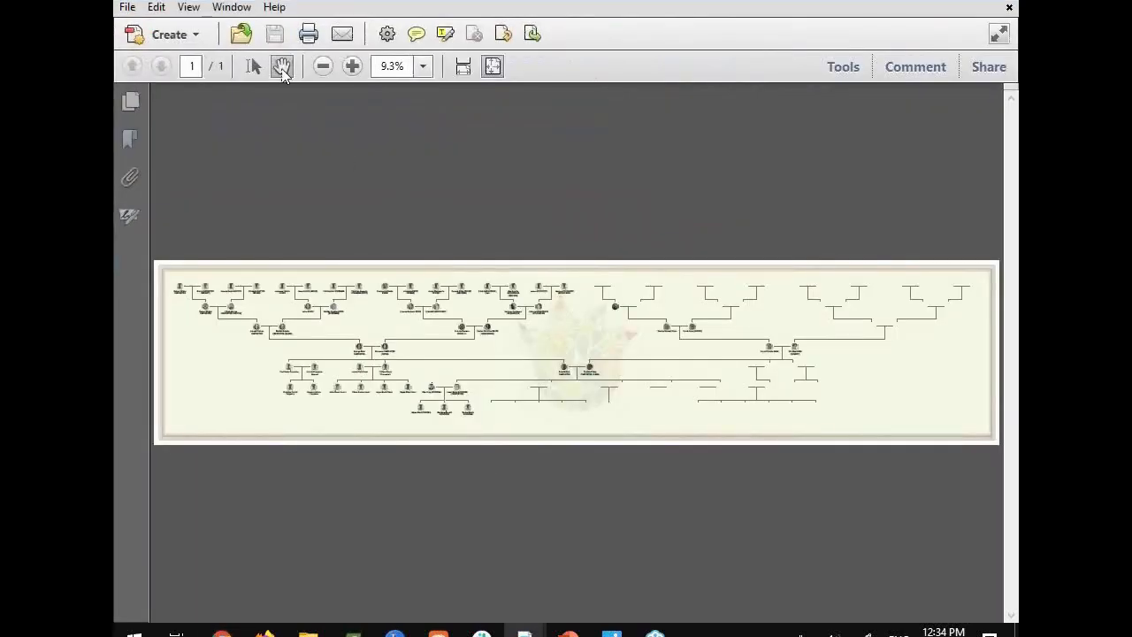
{"action": "left_click", "coordinate": [423, 66]}
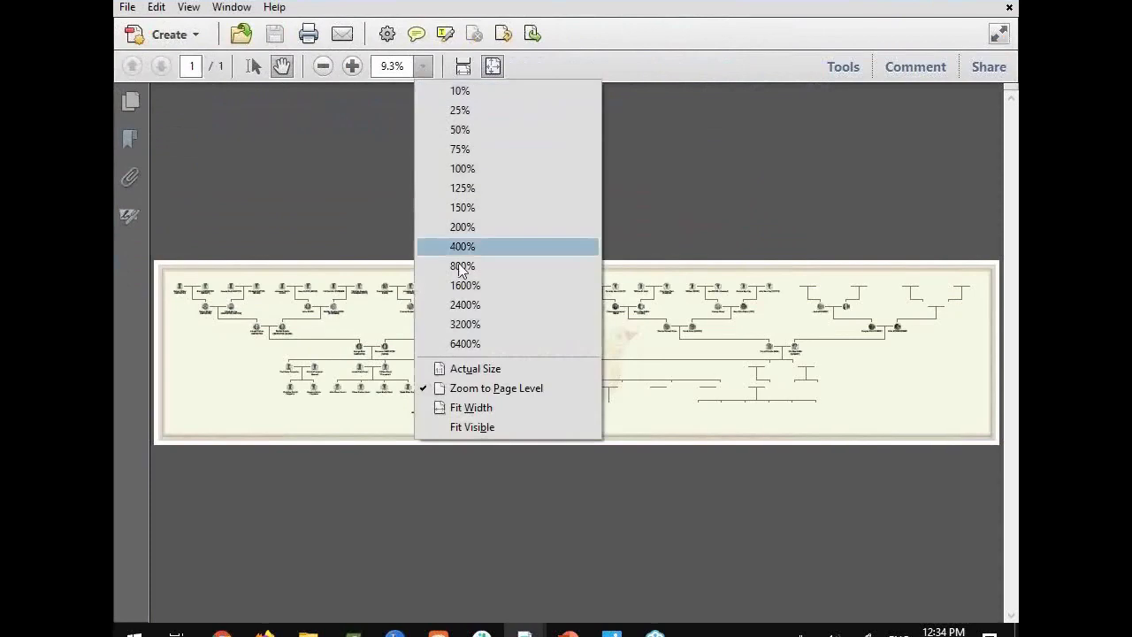
{"action": "left_click", "coordinate": [457, 169]}
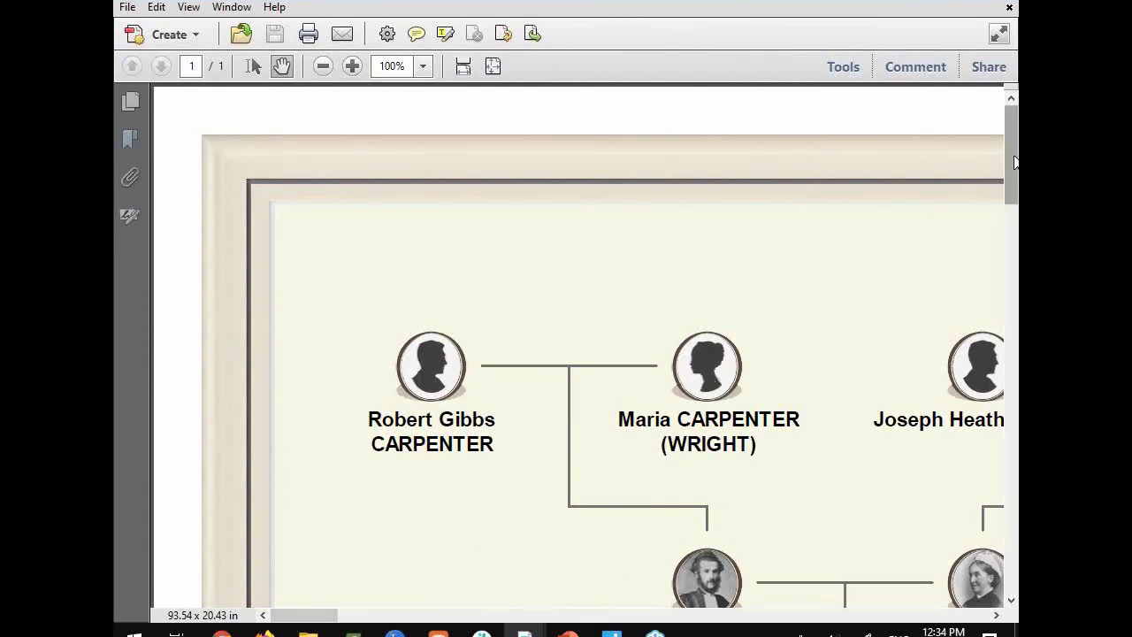
{"action": "left_click_drag", "start_coordinate": [1014, 160], "coordinate": [1011, 206]}
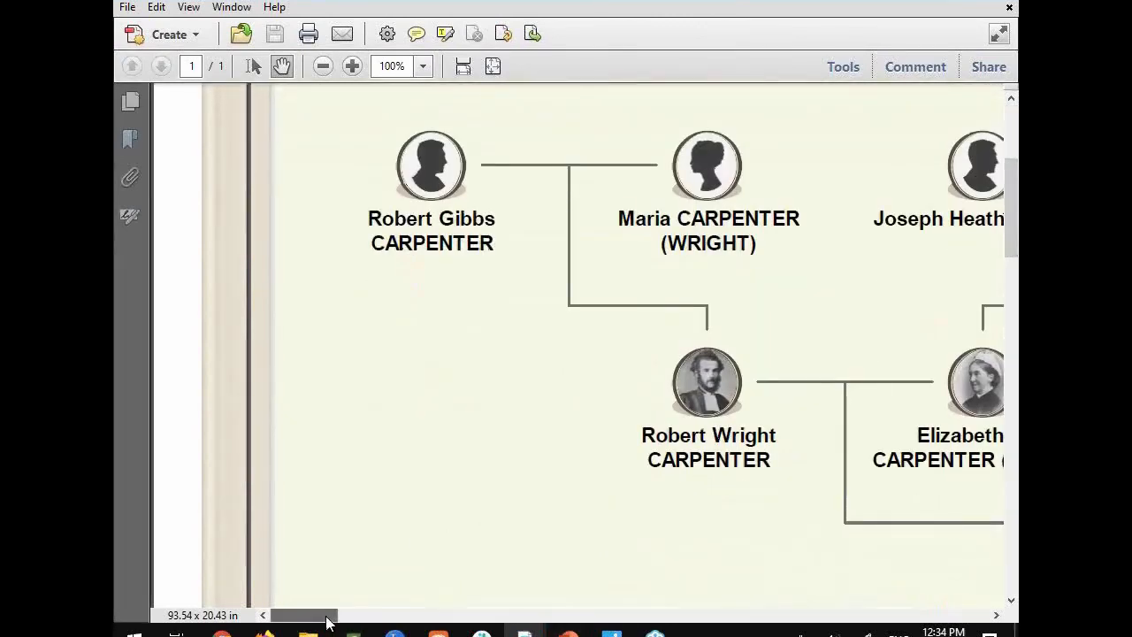
{"action": "left_click_drag", "start_coordinate": [319, 617], "coordinate": [485, 625]}
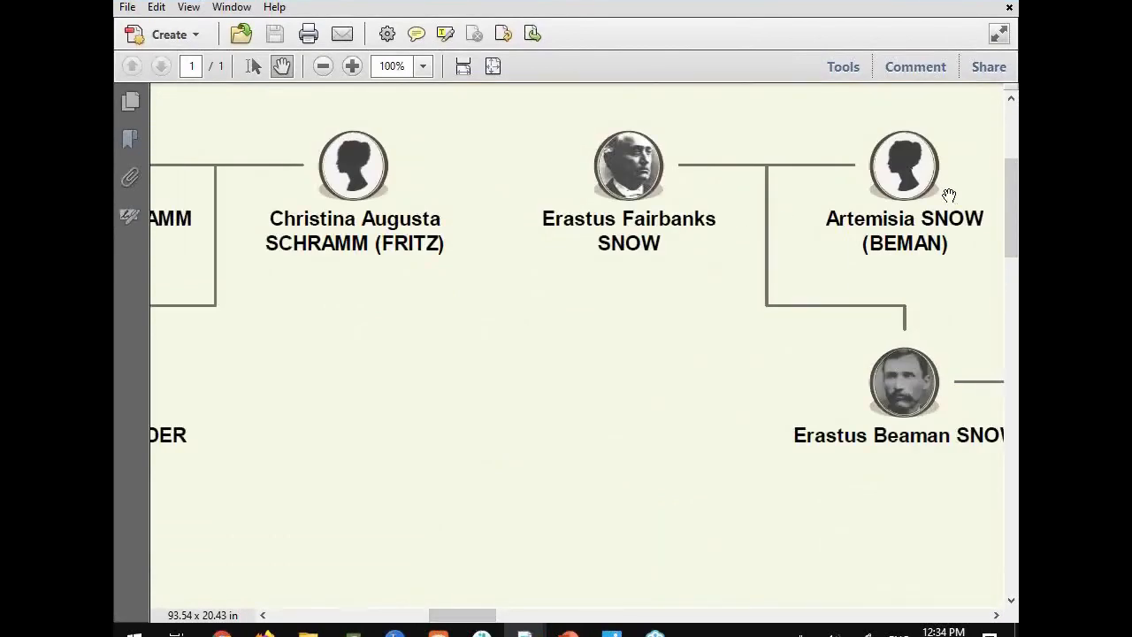
{"action": "left_click_drag", "start_coordinate": [1013, 208], "coordinate": [991, 412]}
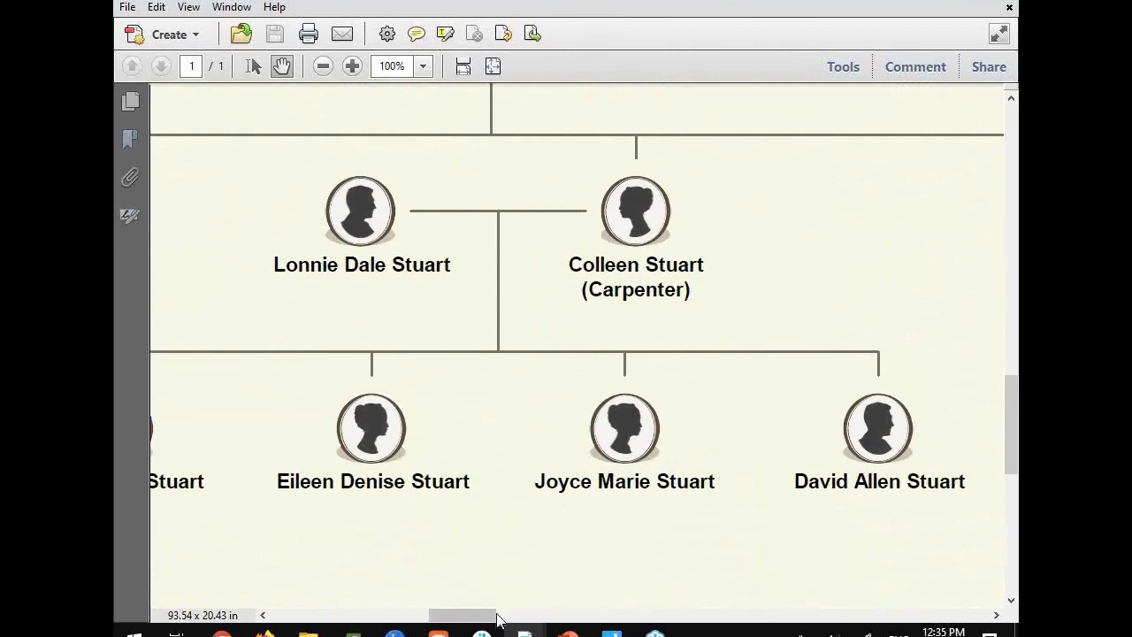
{"action": "left_click_drag", "start_coordinate": [447, 614], "coordinate": [397, 615]}
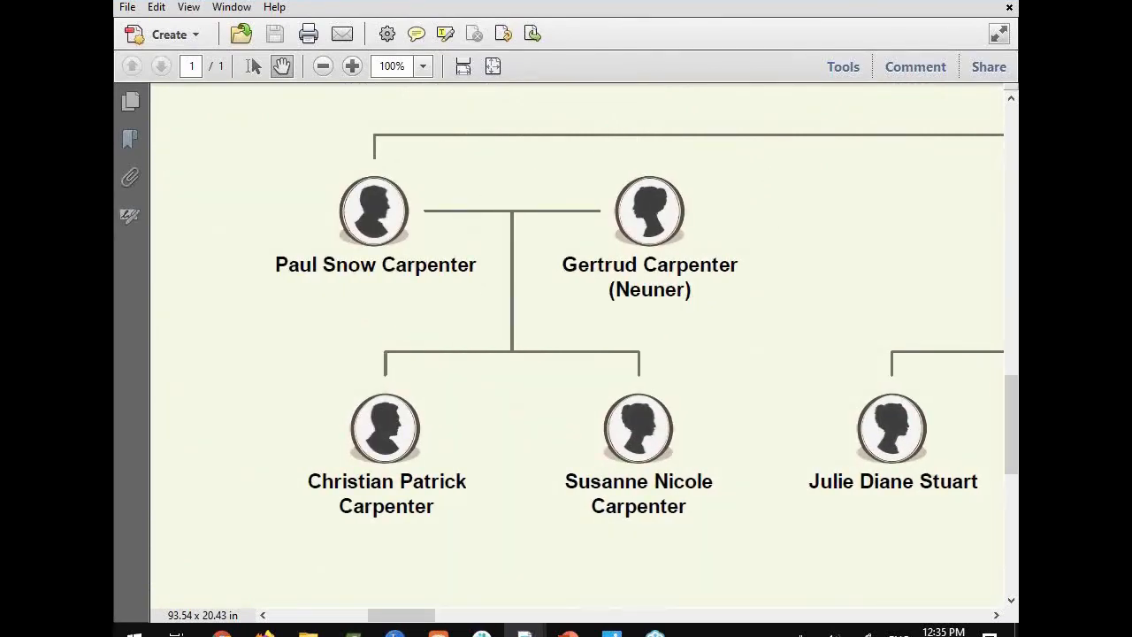
Return to MyHeritage in the browser, set personal photos to Only if exists and the photo size to Small.
{"action": "key", "text": "alt+Tab"}
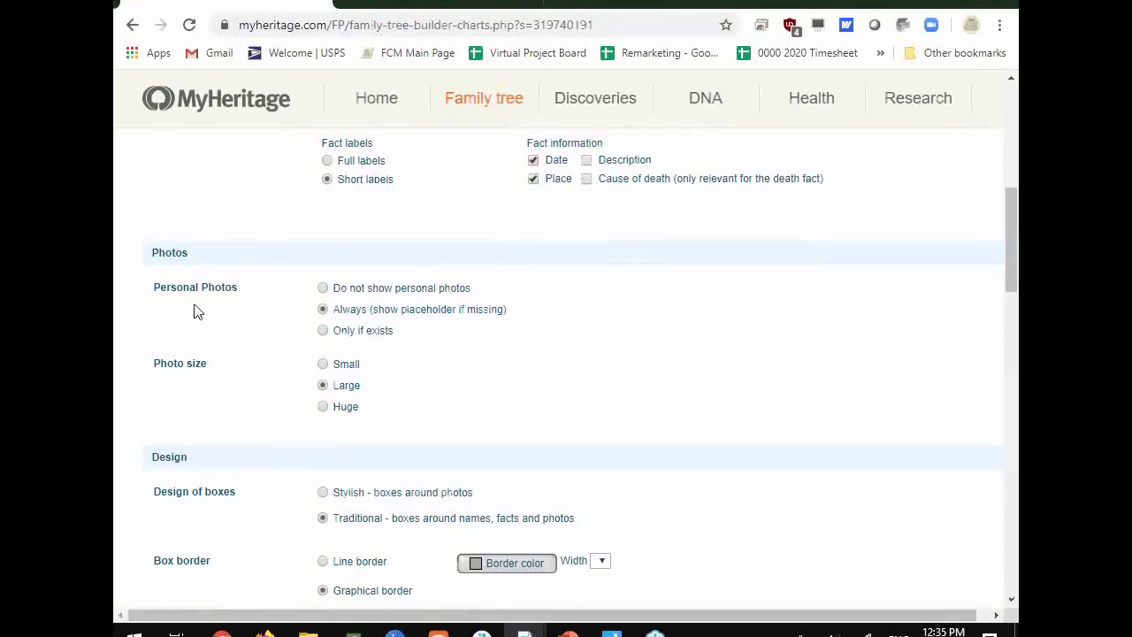
{"action": "left_click", "coordinate": [323, 331]}
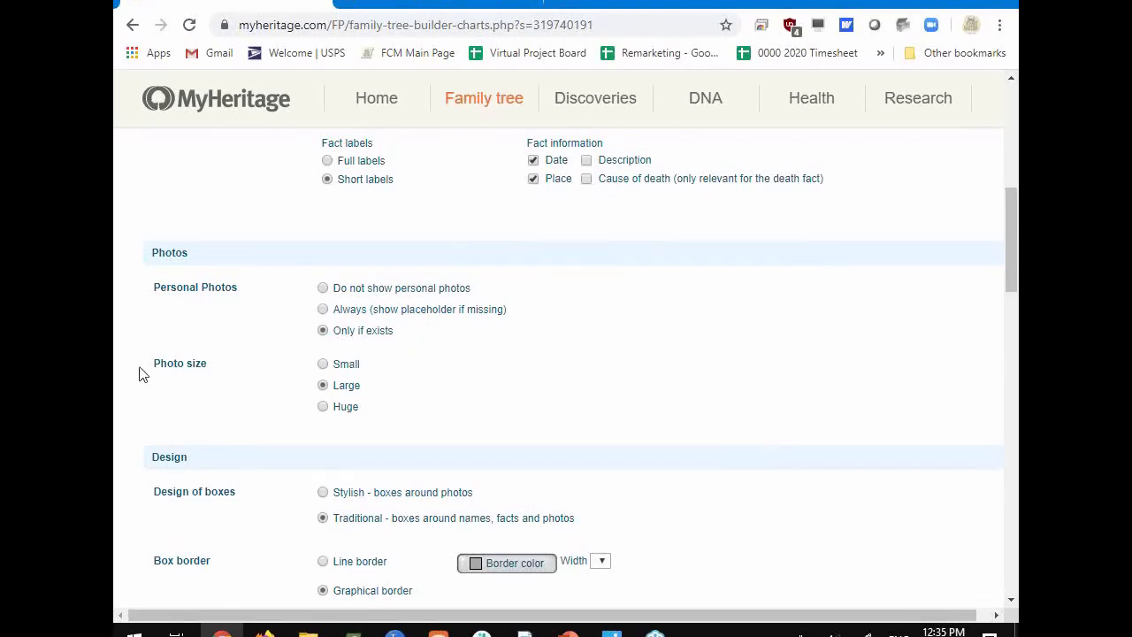
{"action": "left_click", "coordinate": [322, 364]}
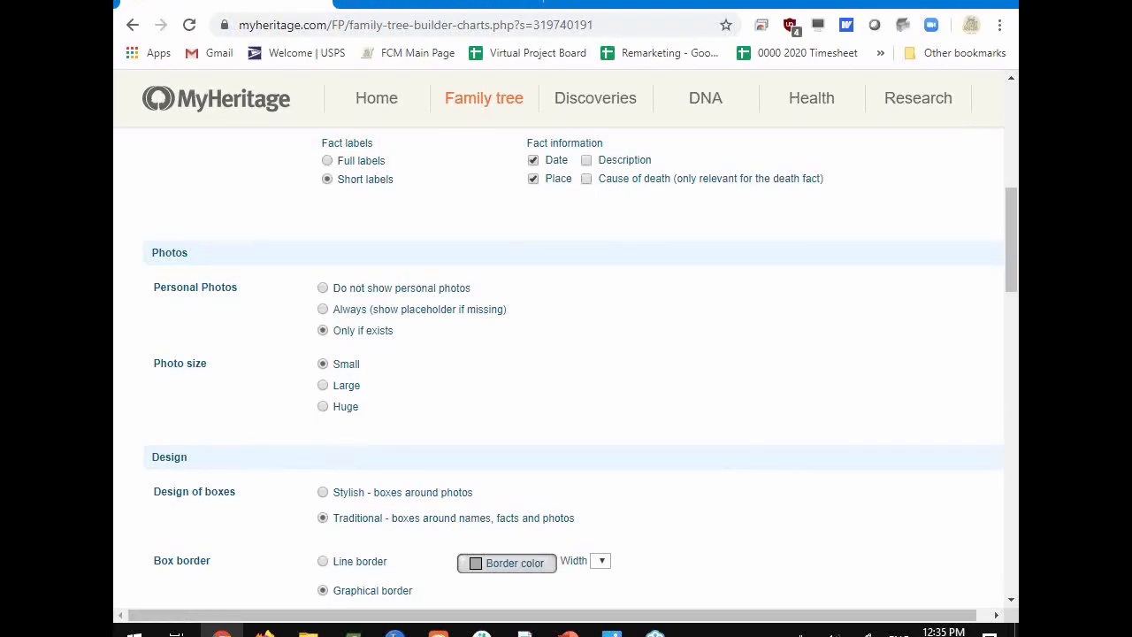
Switch to the 15-page ancestors chart PDF in Adobe Acrobat Pro, zoom to page level, and examine the small photos on page 3.
{"action": "key", "text": "alt+Tab"}
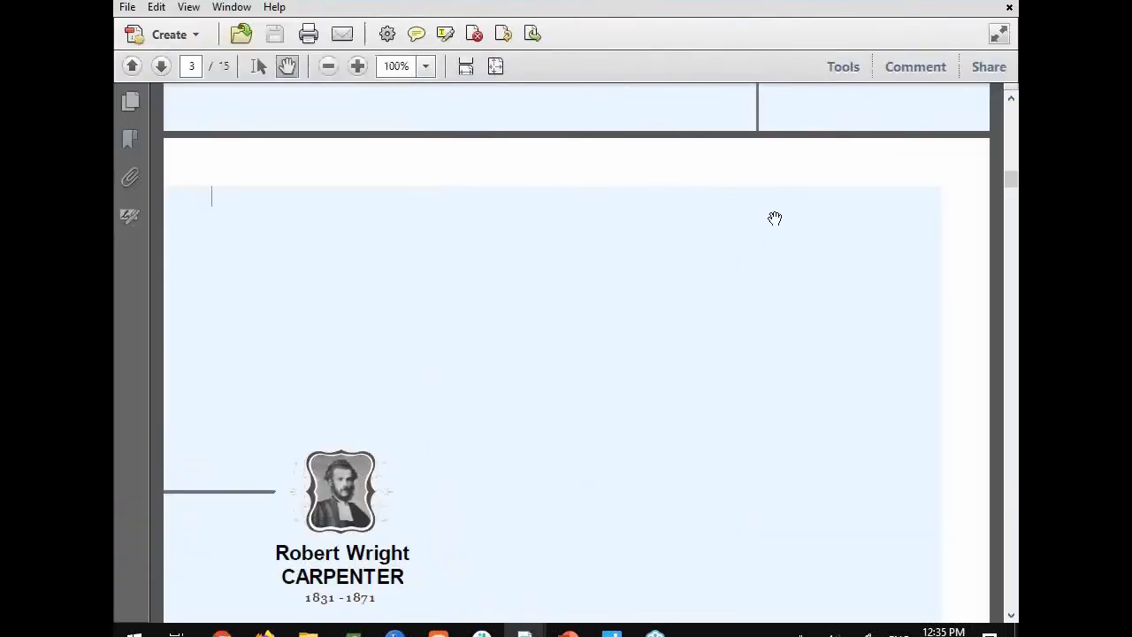
{"action": "left_click", "coordinate": [427, 67]}
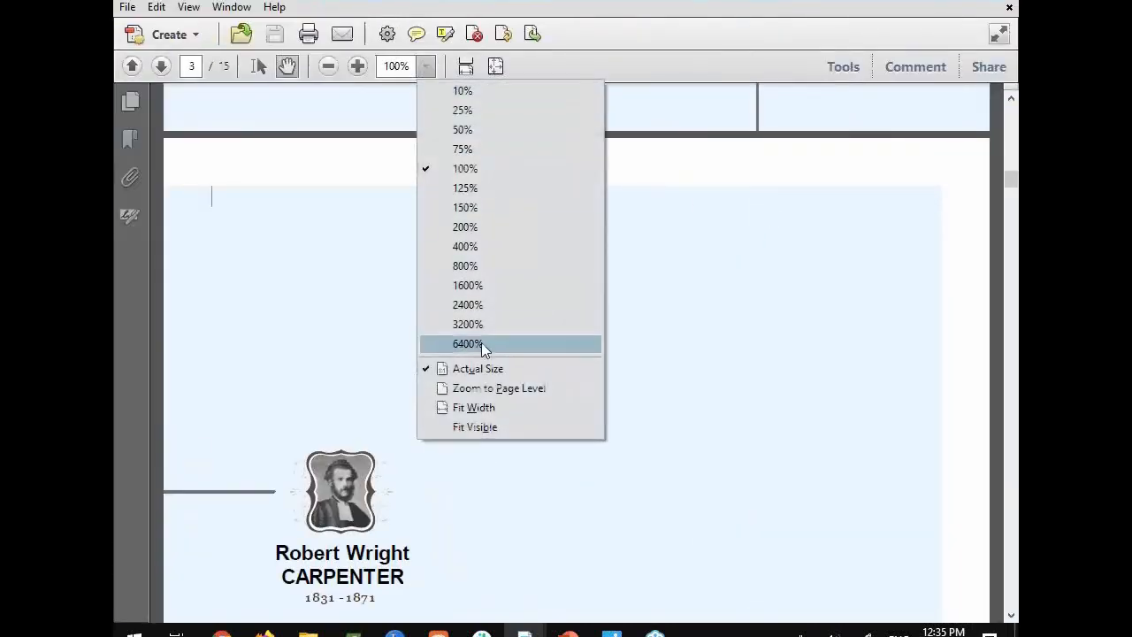
{"action": "left_click", "coordinate": [479, 397]}
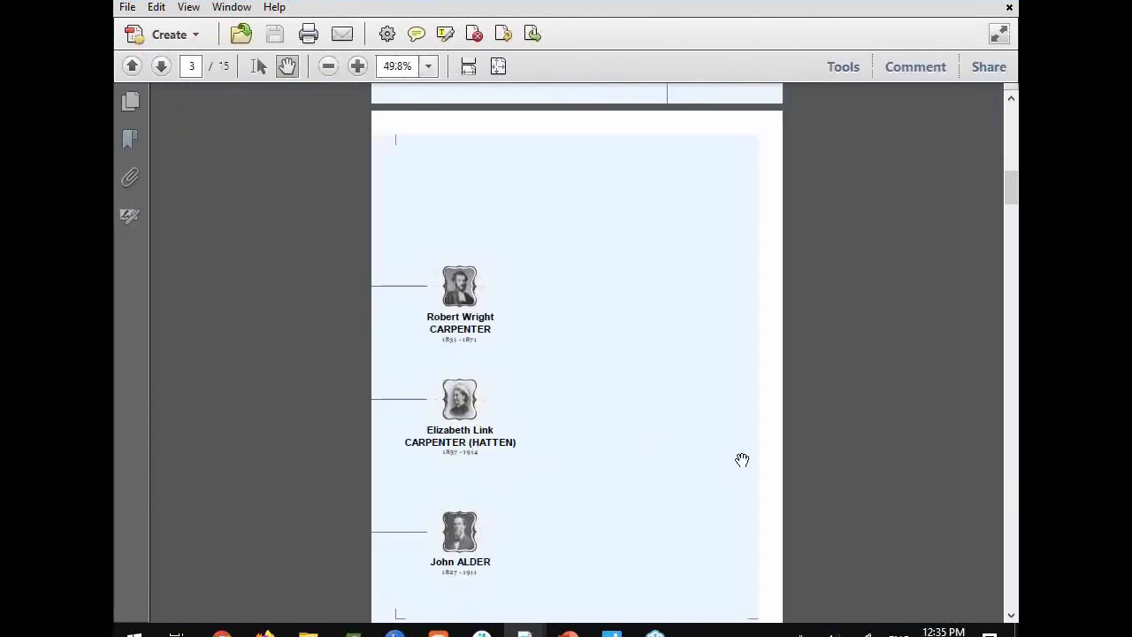
{"action": "scroll", "coordinate": [739, 460], "scroll_direction": "down", "scroll_amount": 1}
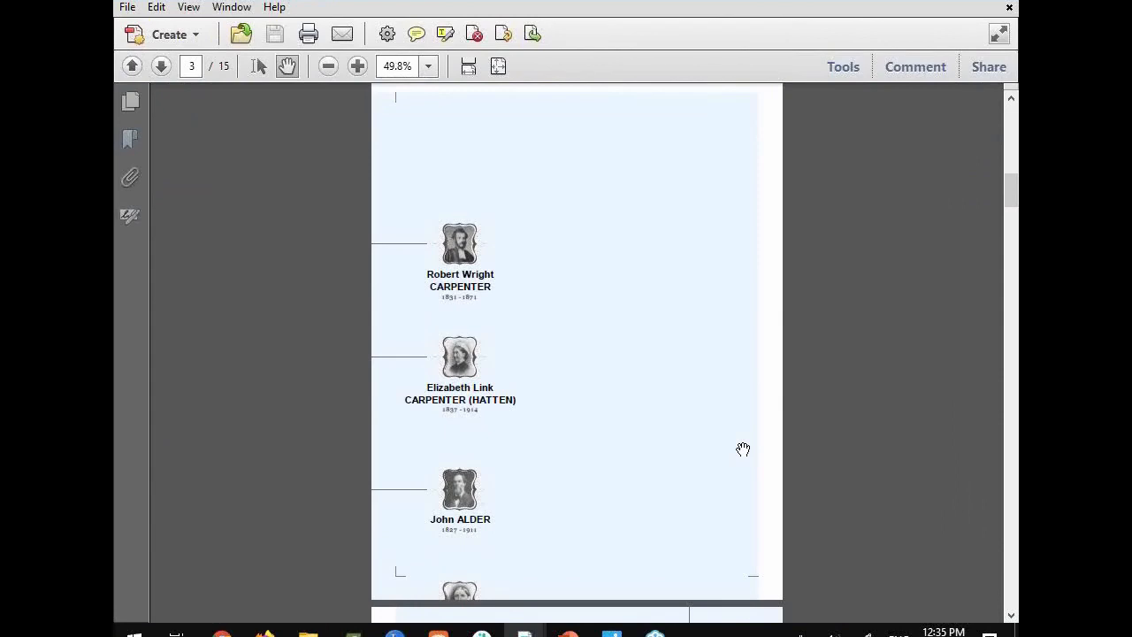
{"action": "scroll", "coordinate": [743, 450], "scroll_direction": "up", "scroll_amount": 1}
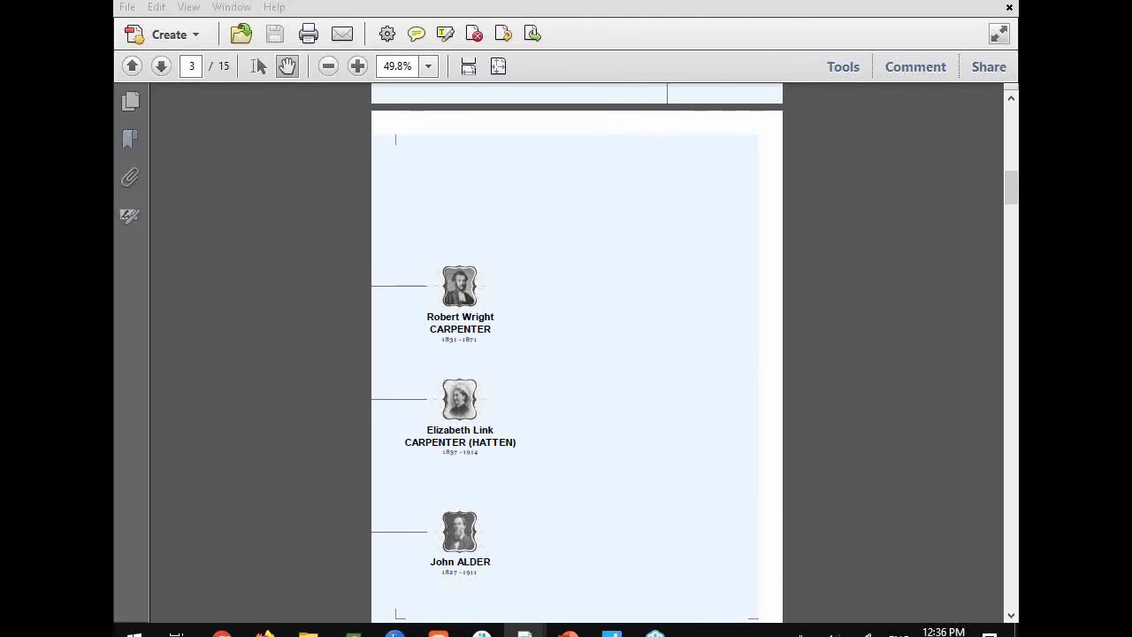
Bring up the 24-page large-photos ancestors PDF, zoom to page level, and examine the photos and facts on page 3.
{"action": "left_click_drag", "start_coordinate": [1018, 495], "coordinate": [620, 0]}
{"action": "left_click", "coordinate": [426, 65]}
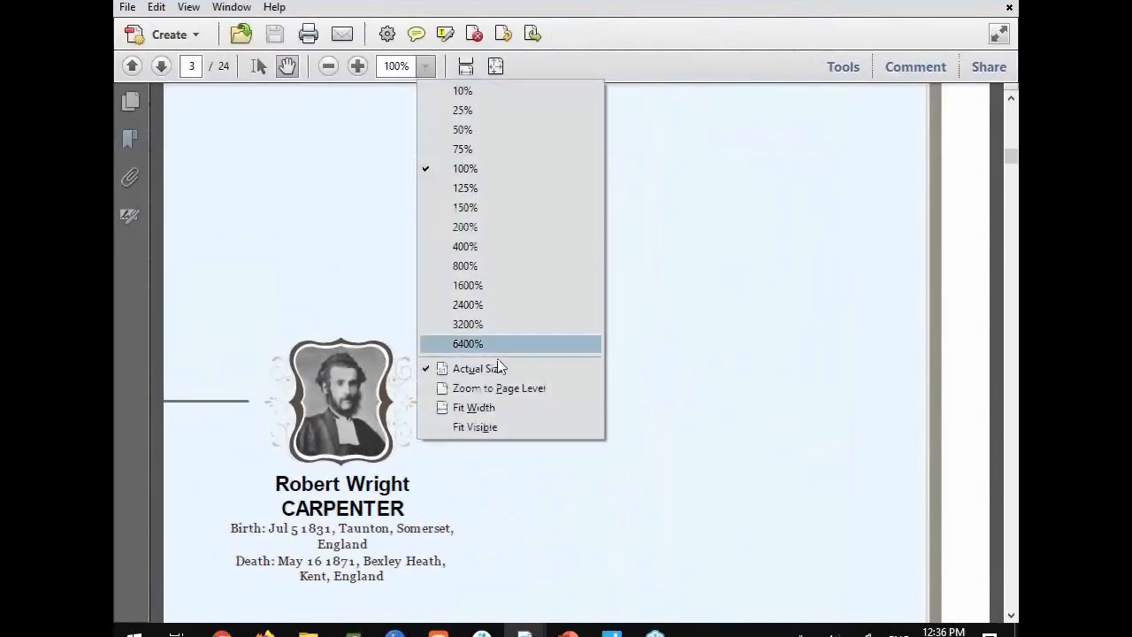
{"action": "left_click", "coordinate": [492, 390]}
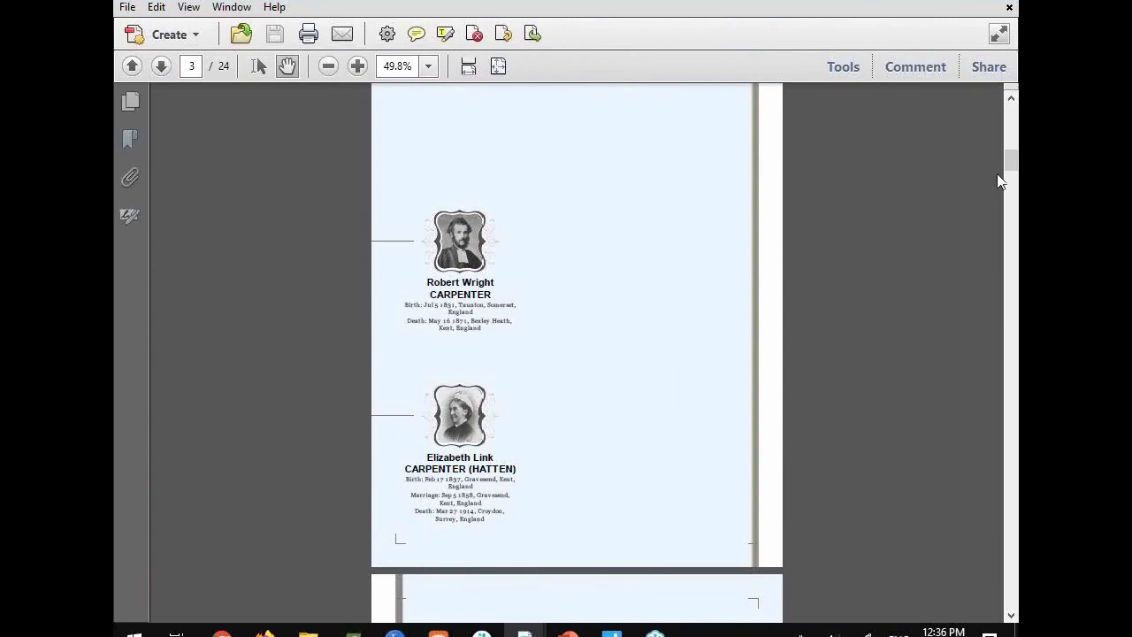
{"action": "left_click", "coordinate": [1011, 100]}
{"action": "left_click", "coordinate": [1011, 99]}
{"action": "left_click", "coordinate": [1011, 99]}
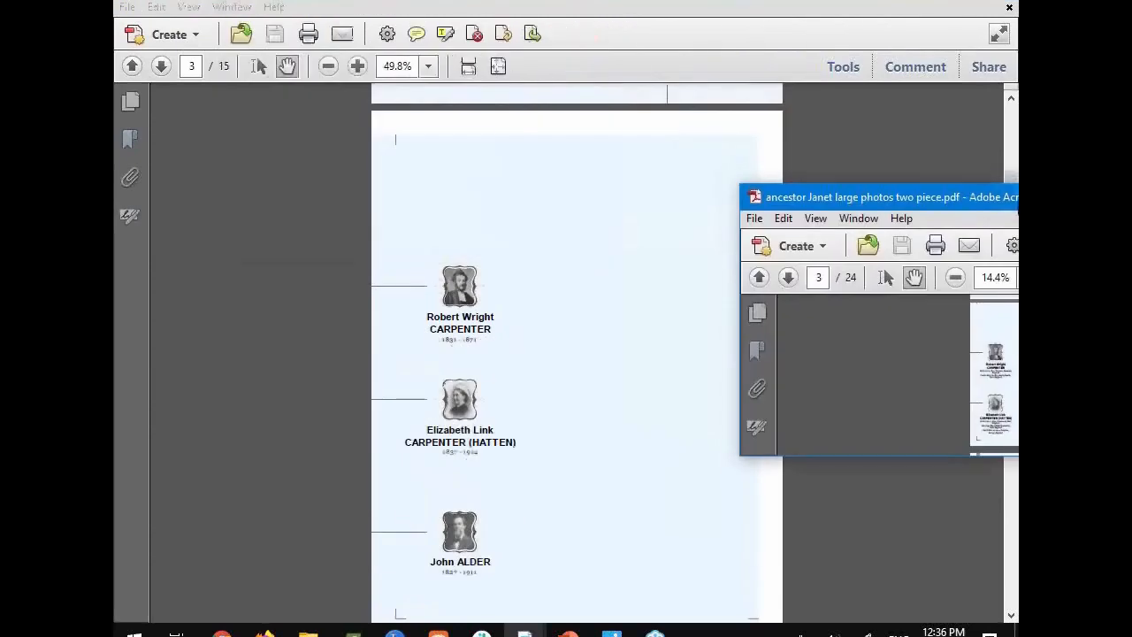
Place the 15-page and 24-page chart PDFs side by side and compare their photo sizes on page 3.
{"action": "left_click_drag", "start_coordinate": [1017, 199], "coordinate": [1018, 218]}
{"action": "left_click", "coordinate": [242, 89]}
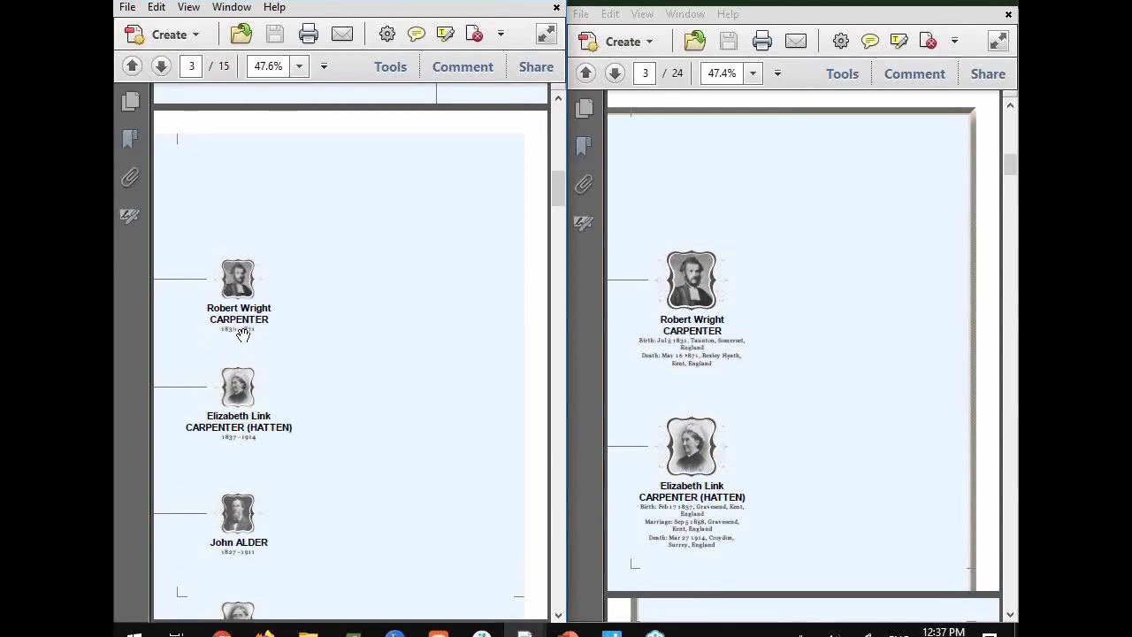
{"action": "scroll", "coordinate": [325, 336], "scroll_direction": "down", "scroll_amount": 1}
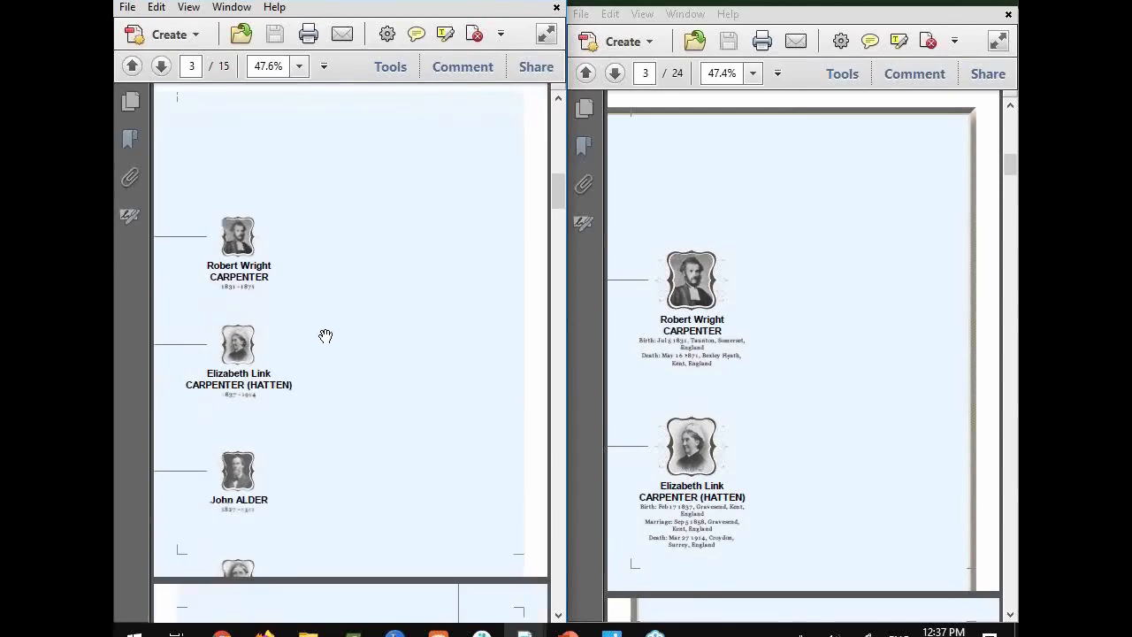
{"action": "scroll", "coordinate": [326, 336], "scroll_direction": "up", "scroll_amount": 1}
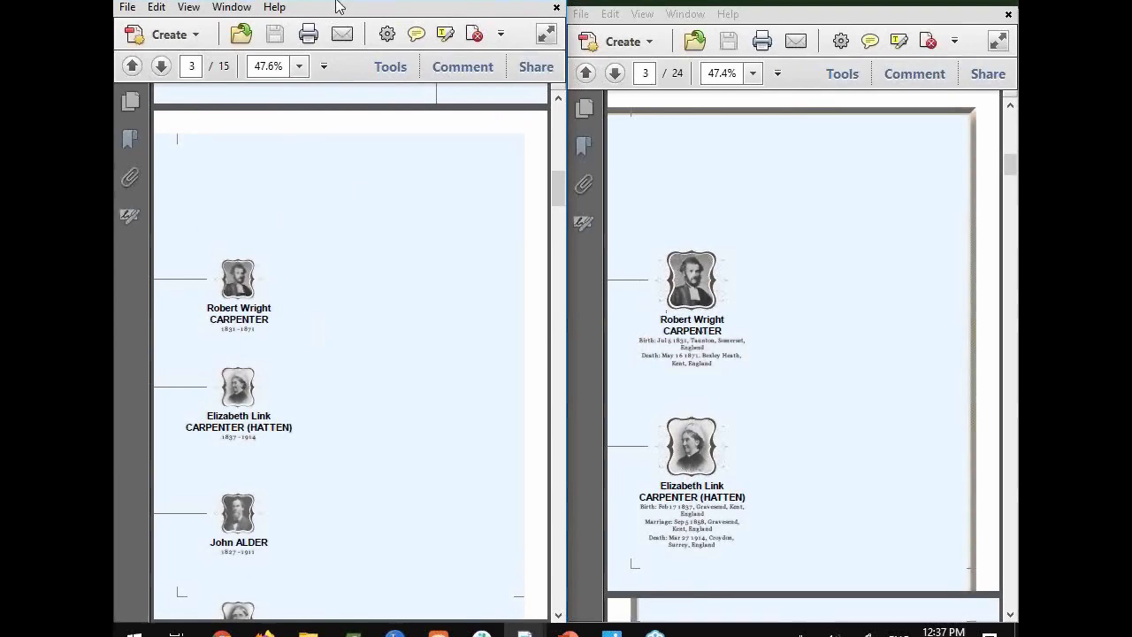
Clear both PDF windows away, return to MyHeritage in the browser, and set the photo size to Huge.
{"action": "left_click", "coordinate": [548, 2]}
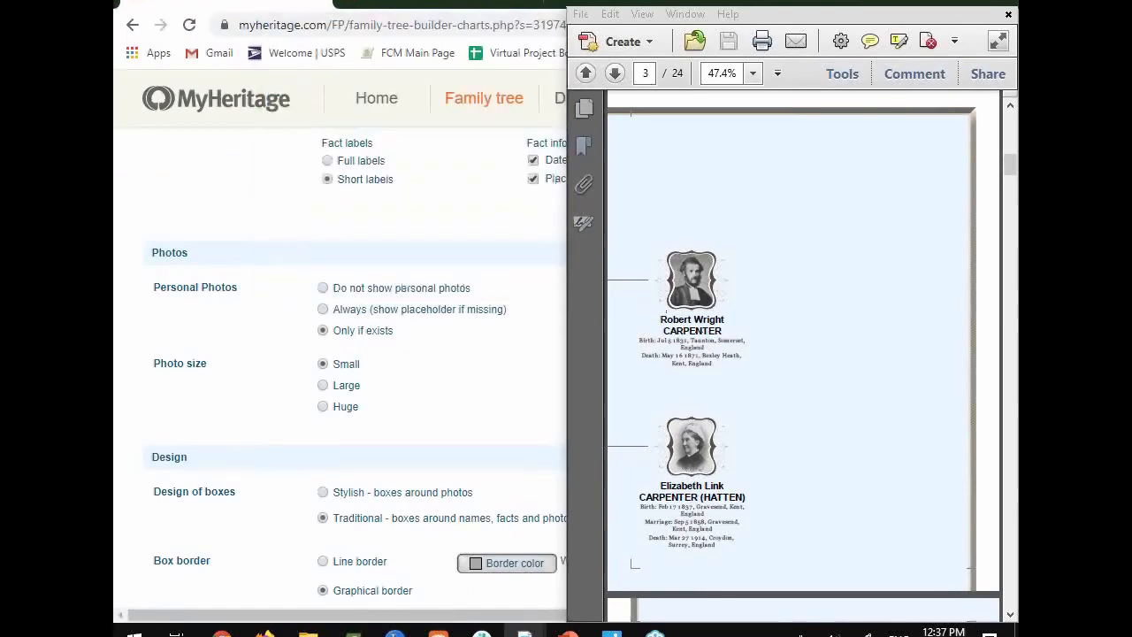
{"action": "left_click_drag", "start_coordinate": [713, 4], "coordinate": [1017, 21]}
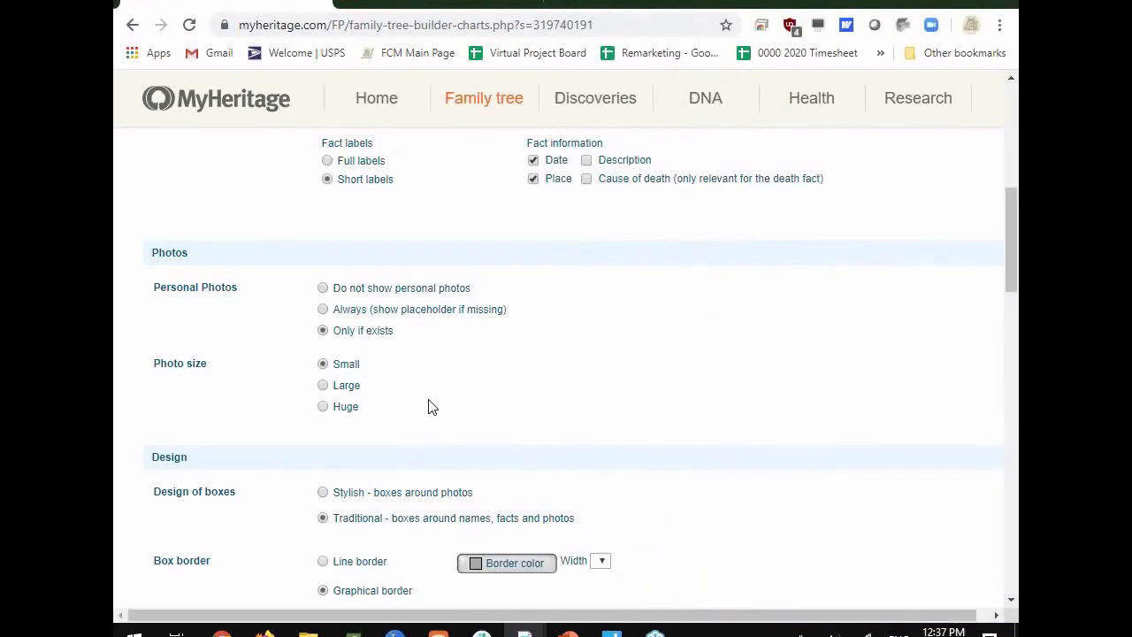
{"action": "scroll", "coordinate": [430, 405], "scroll_direction": "down", "scroll_amount": 1}
{"action": "scroll", "coordinate": [430, 404], "scroll_direction": "up", "scroll_amount": 1}
{"action": "left_click", "coordinate": [322, 407]}
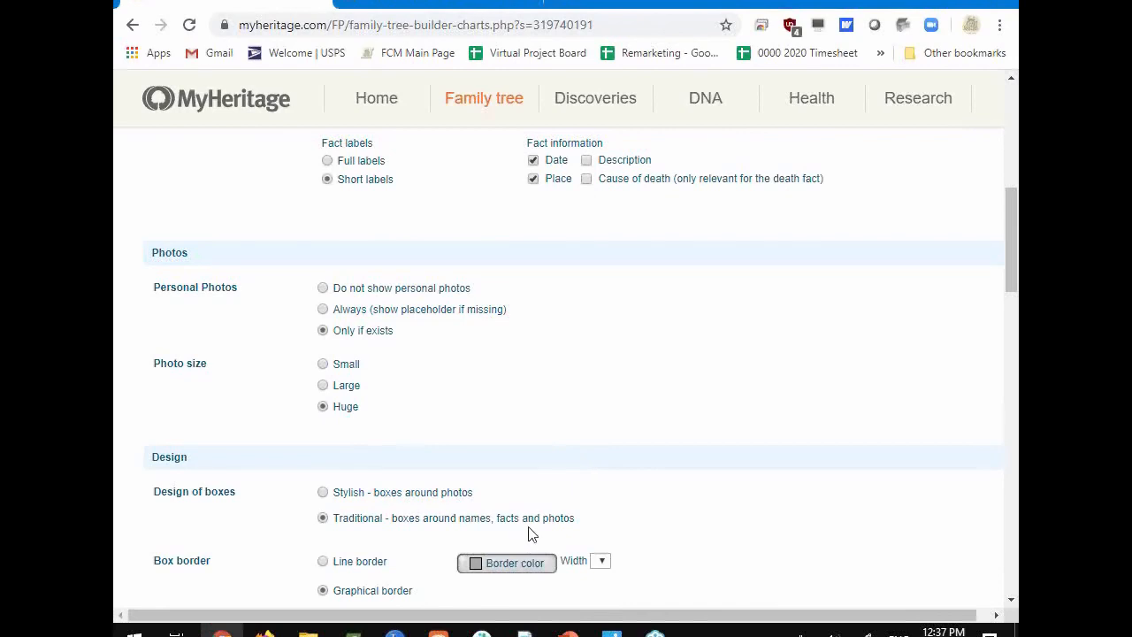
Set the design of boxes to Stylish - boxes around photos and look at the framed photos in the one-piece horizontal ancestors PDF.
{"action": "scroll", "coordinate": [533, 514], "scroll_direction": "down", "scroll_amount": 1}
{"action": "scroll", "coordinate": [532, 514], "scroll_direction": "down", "scroll_amount": 3}
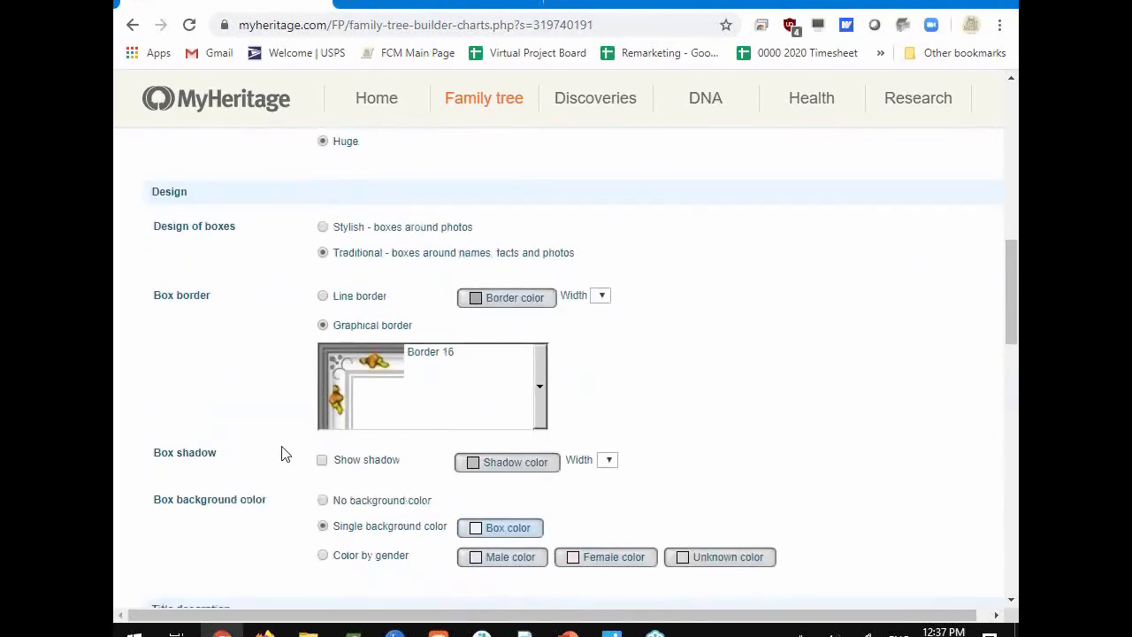
{"action": "scroll", "coordinate": [433, 460], "scroll_direction": "down", "scroll_amount": 1}
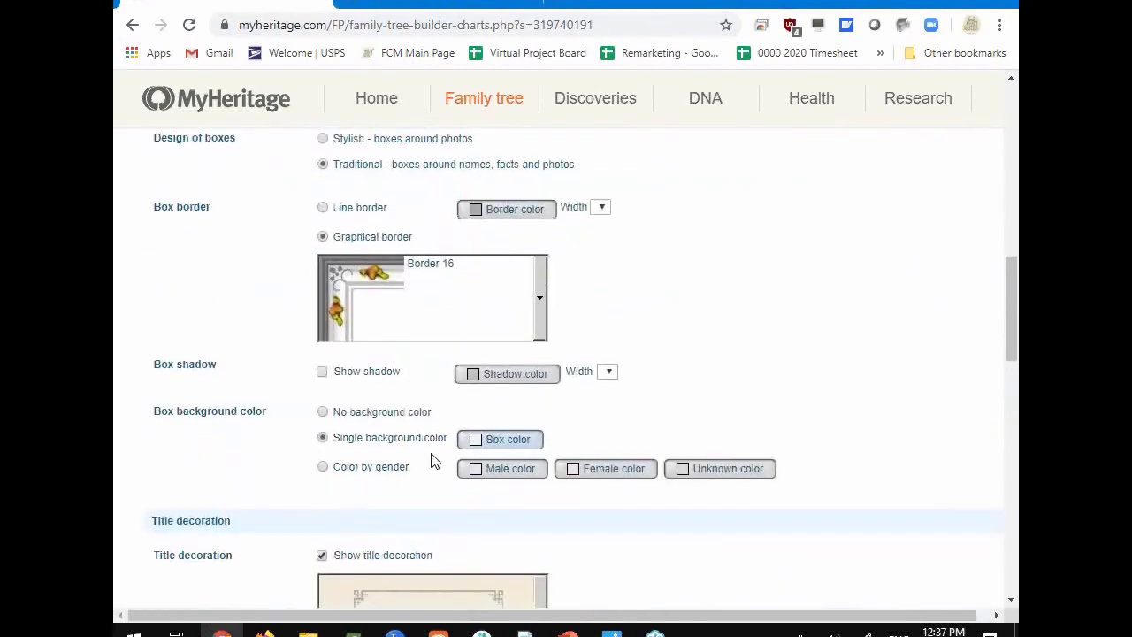
{"action": "scroll", "coordinate": [433, 460], "scroll_direction": "up", "scroll_amount": 1}
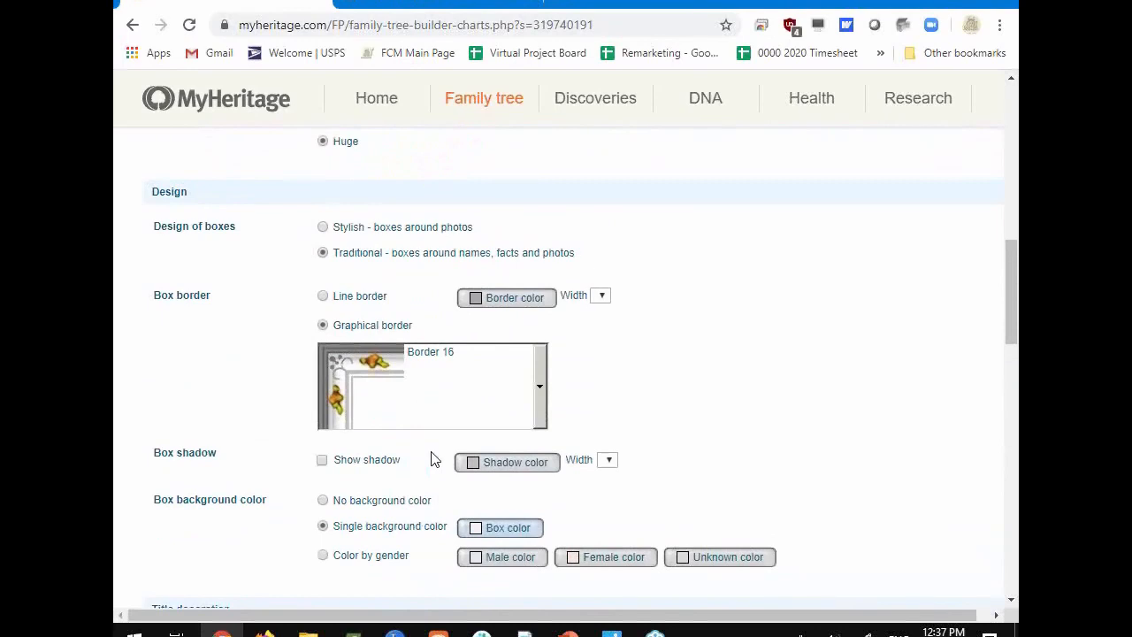
{"action": "left_click", "coordinate": [322, 229]}
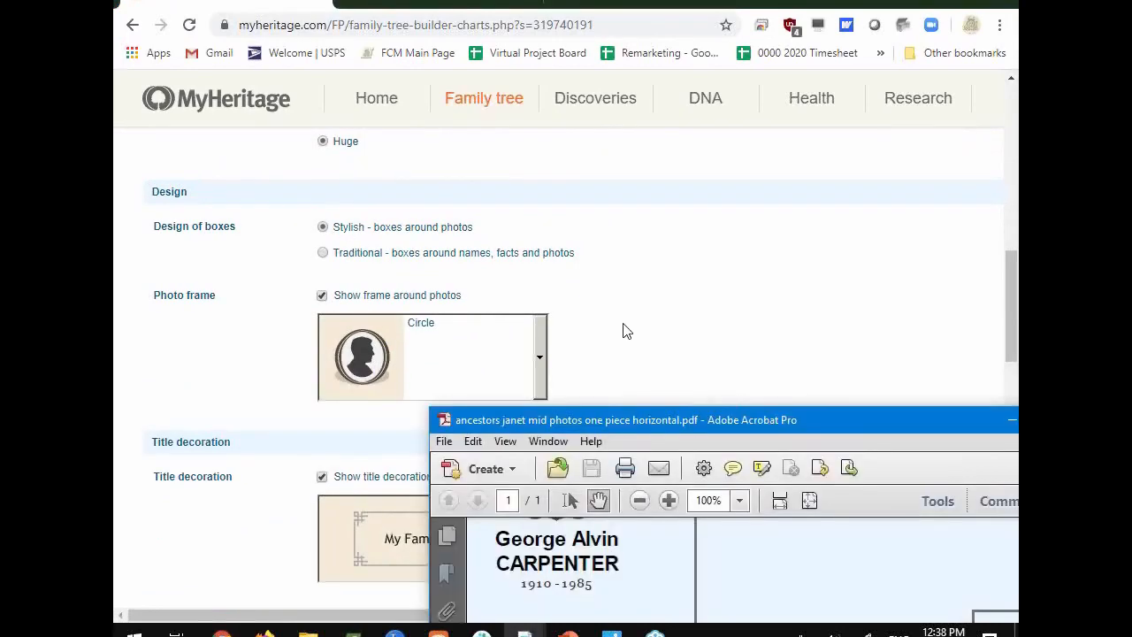
{"action": "left_click_drag", "start_coordinate": [764, 431], "coordinate": [602, 165]}
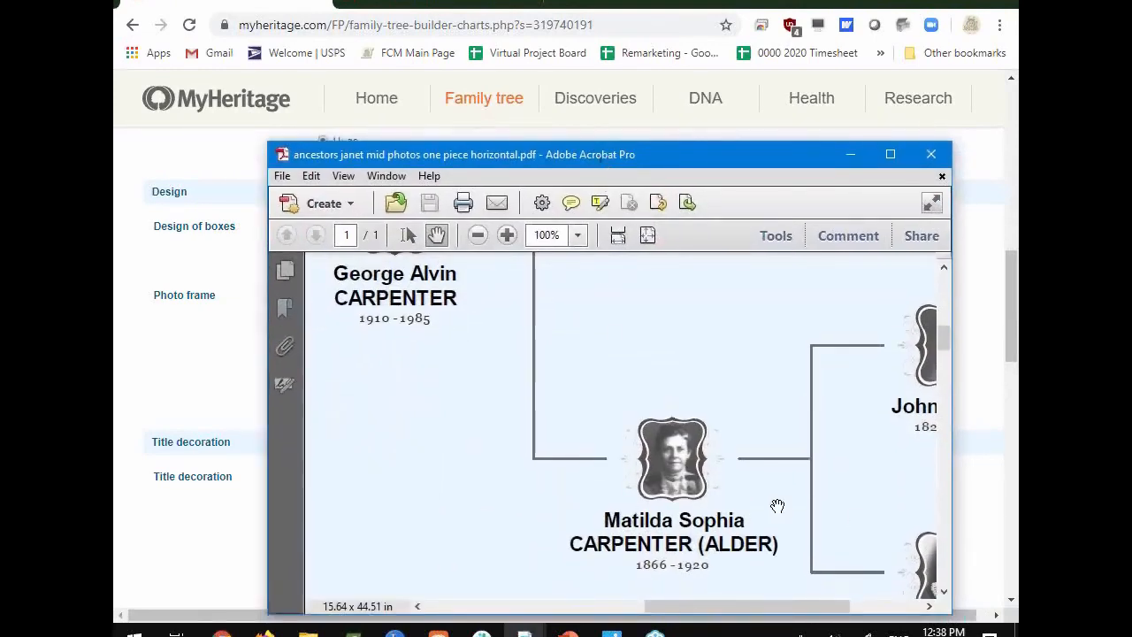
{"action": "left_click_drag", "start_coordinate": [662, 157], "coordinate": [1018, 265]}
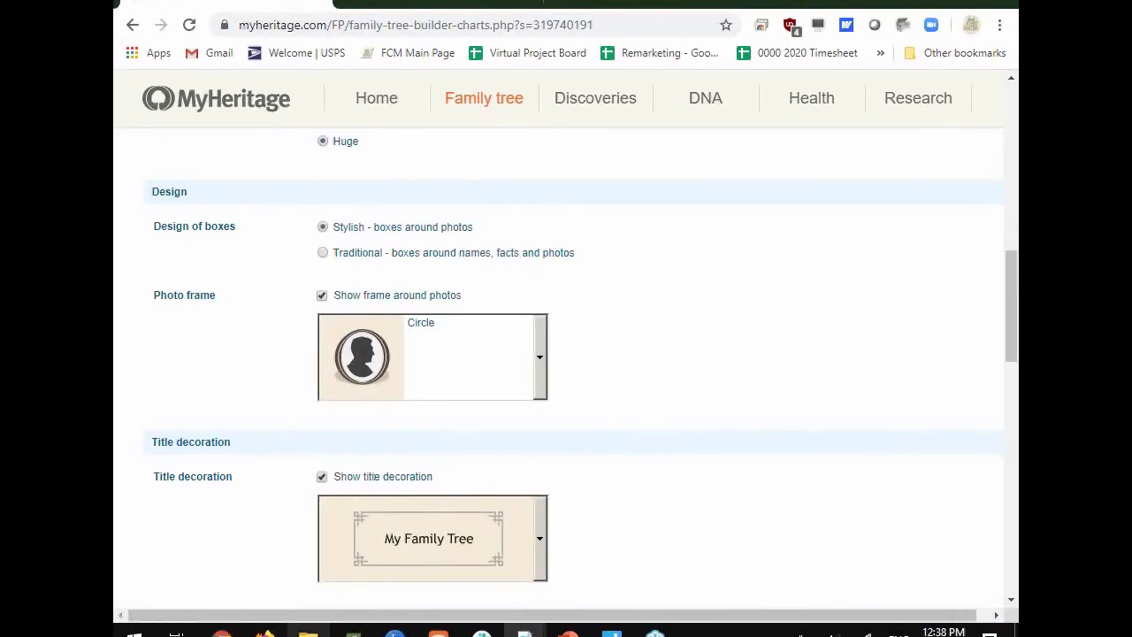
Open the previously created charts and save the first framed family chart as a PDF in the MyHeritage folder under its suggested name.
{"action": "scroll", "coordinate": [466, 298], "scroll_direction": "up", "scroll_amount": 5}
{"action": "scroll", "coordinate": [398, 299], "scroll_direction": "up", "scroll_amount": 4}
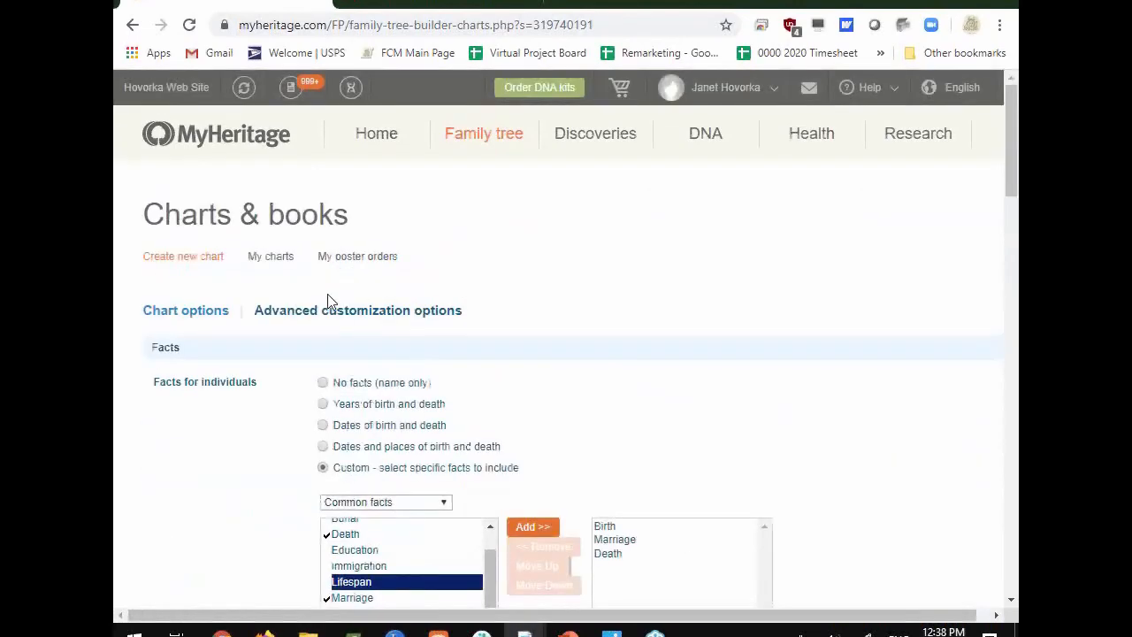
{"action": "left_click", "coordinate": [275, 256]}
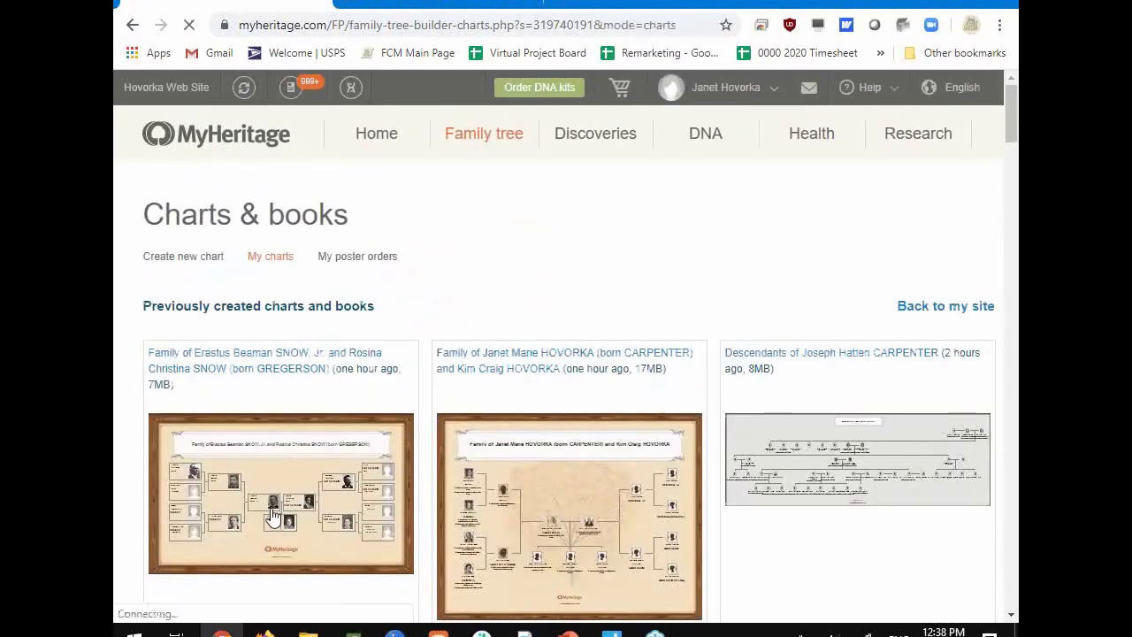
{"action": "left_click", "coordinate": [416, 478]}
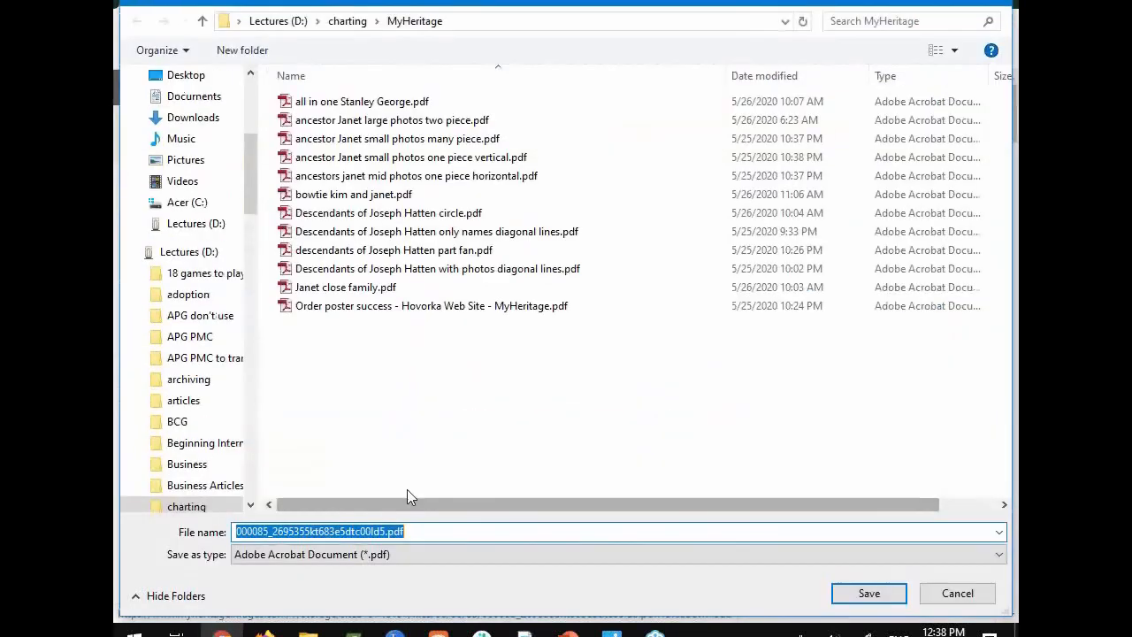
{"action": "left_click", "coordinate": [957, 593]}
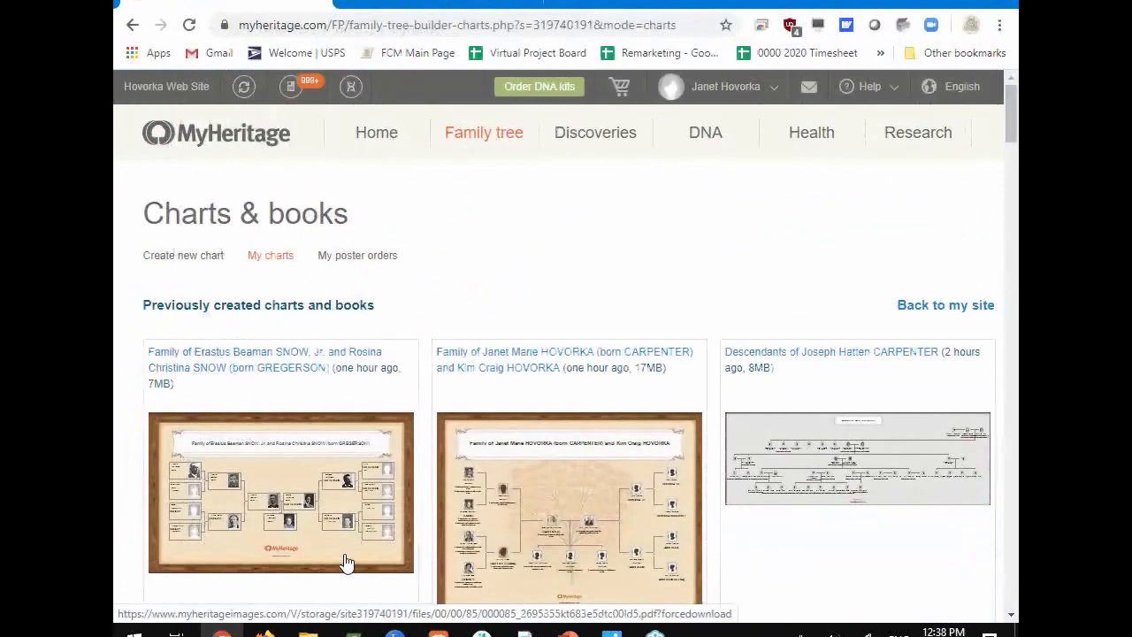
{"action": "scroll", "coordinate": [194, 390], "scroll_direction": "down", "scroll_amount": 3}
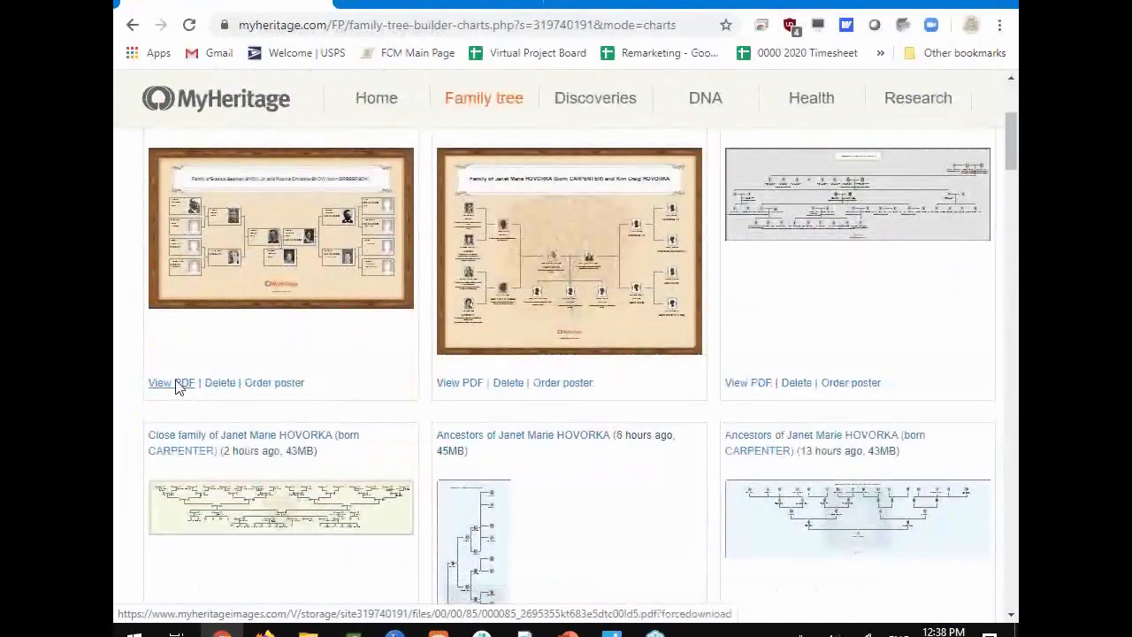
{"action": "left_click", "coordinate": [177, 383]}
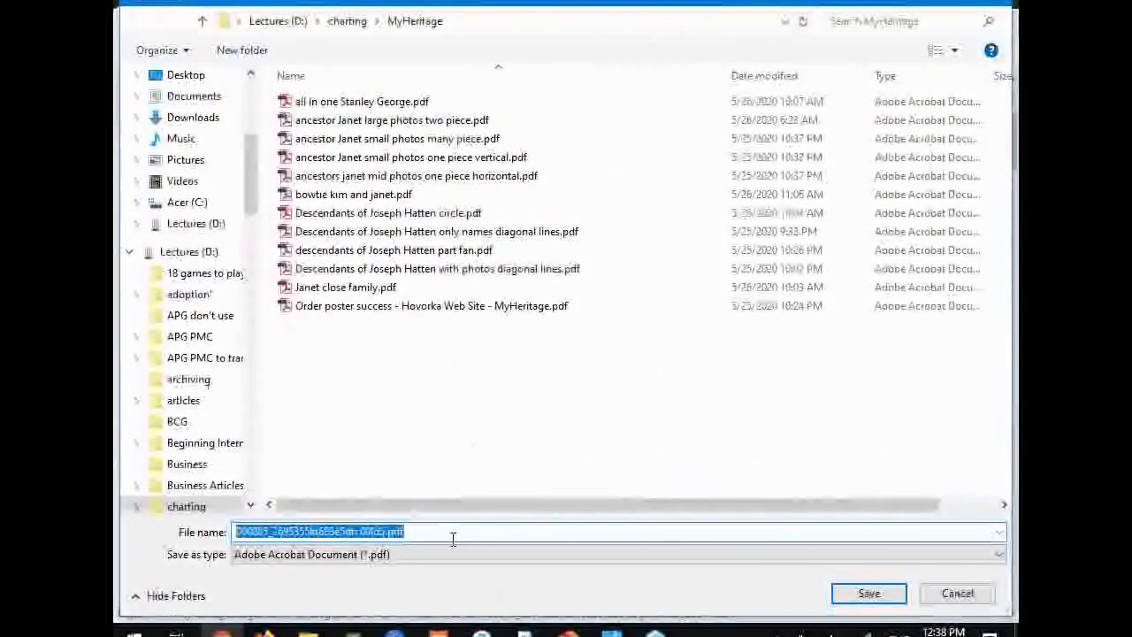
{"action": "left_click", "coordinate": [886, 598]}
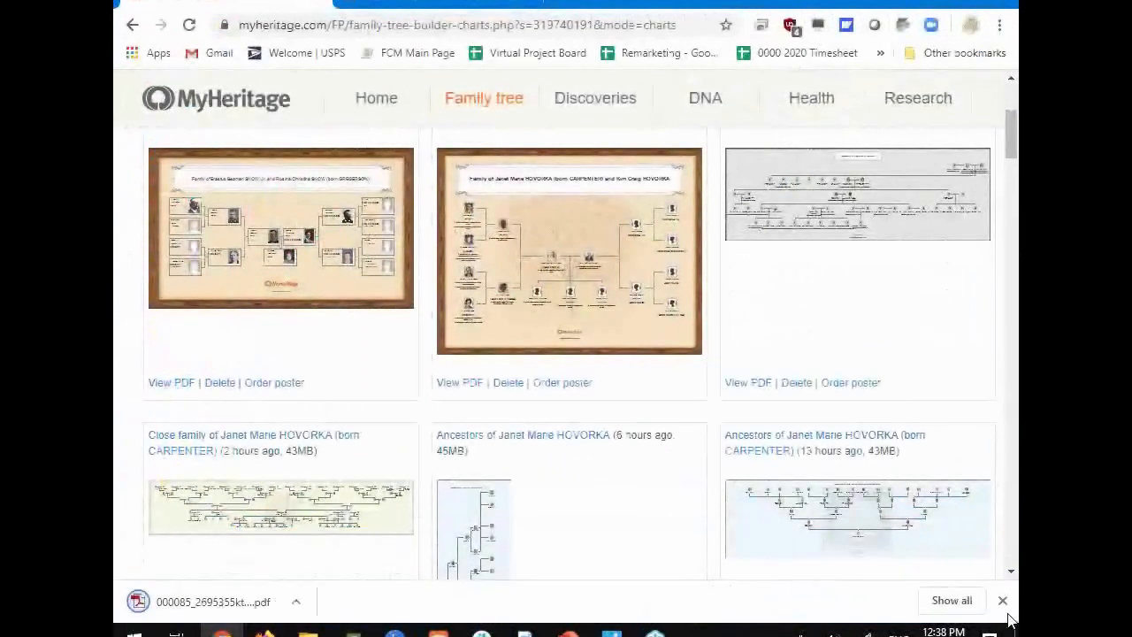
{"action": "left_click", "coordinate": [1005, 601]}
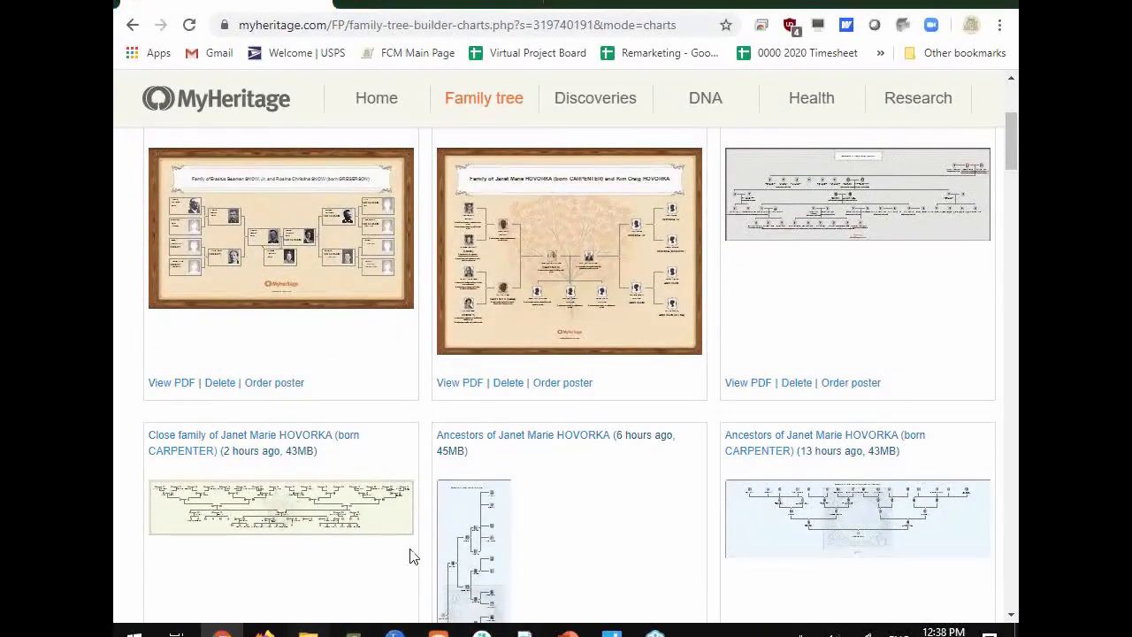
Open the downloaded PDF from the charting\MyHeritage folder, examine its boxes around names and photos, and return to the chart list in the browser.
{"action": "left_click", "coordinate": [434, 525]}
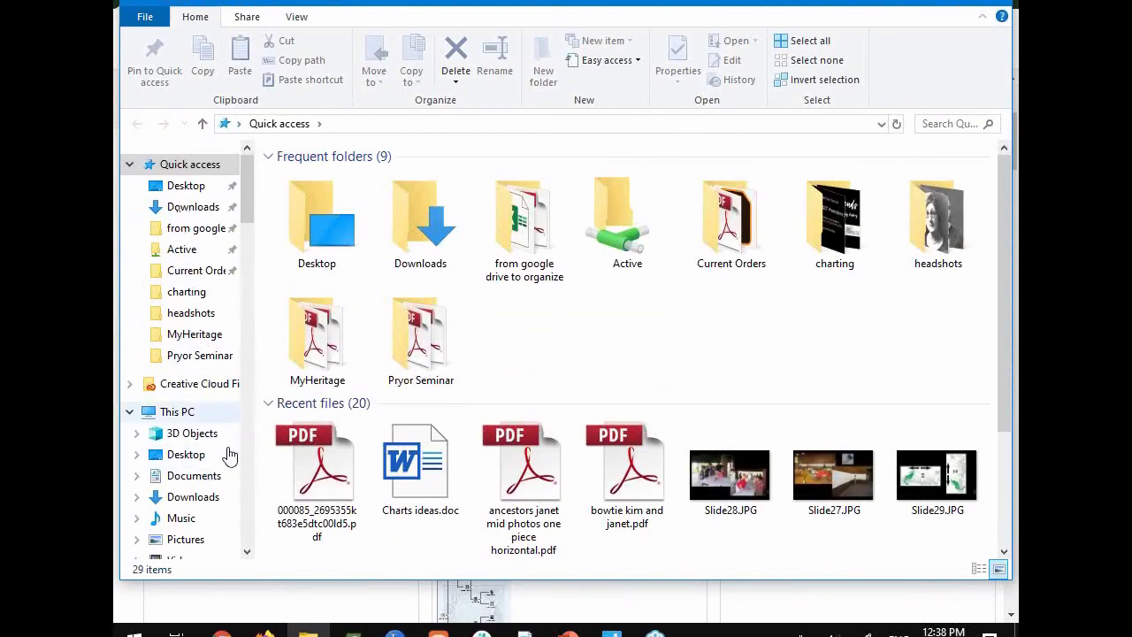
{"action": "left_click", "coordinate": [190, 292]}
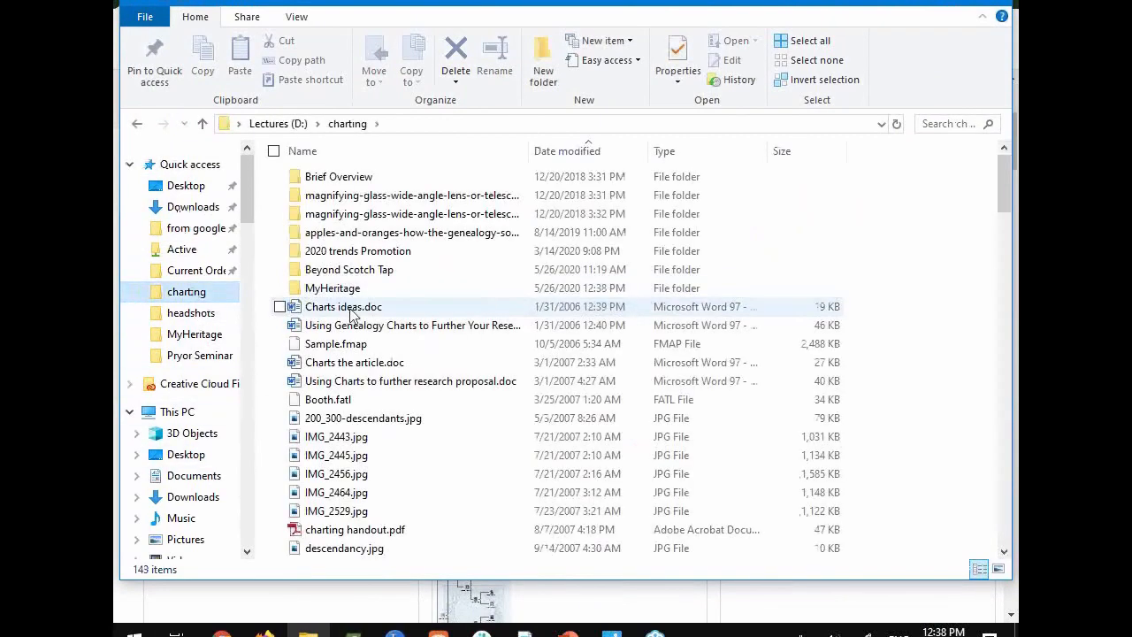
{"action": "double_click", "coordinate": [345, 290]}
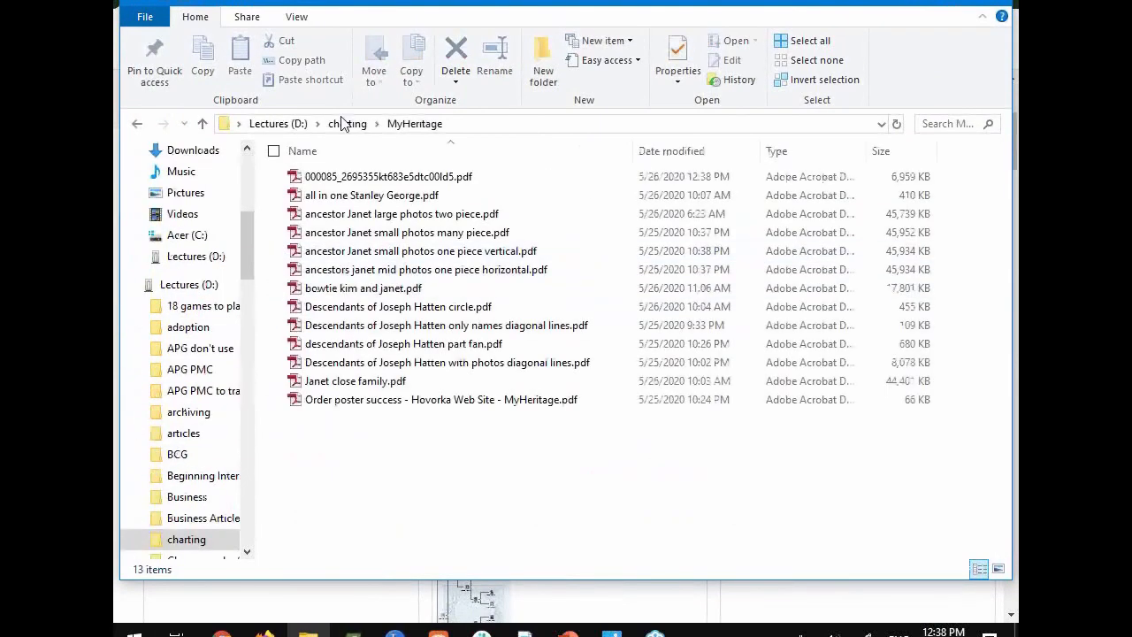
{"action": "double_click", "coordinate": [389, 176]}
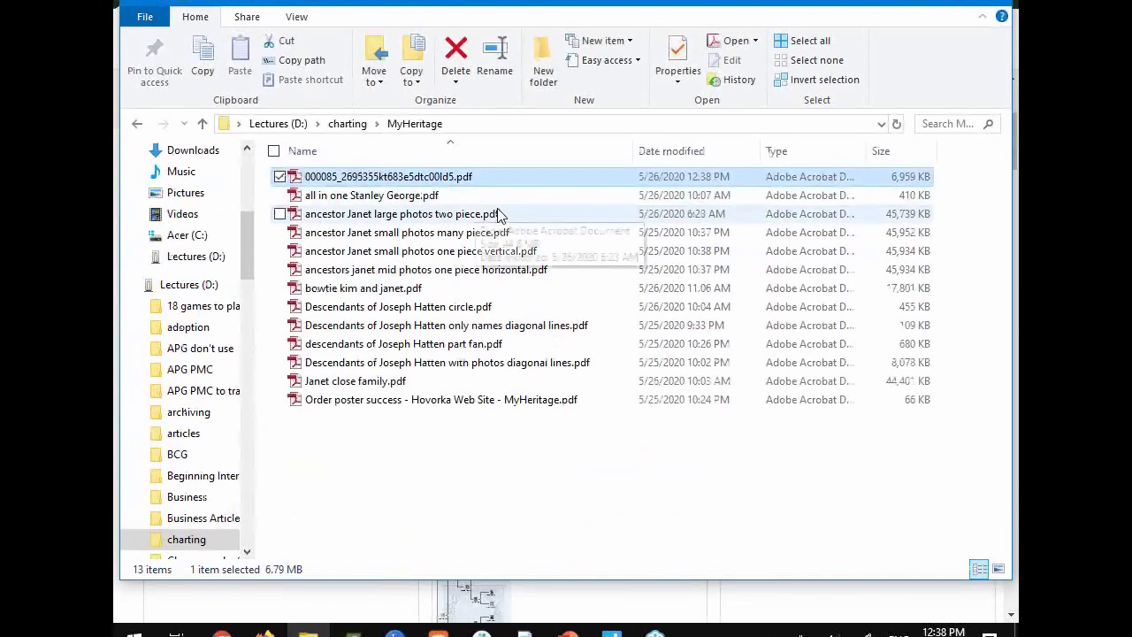
{"action": "left_click_drag", "start_coordinate": [547, 1], "coordinate": [1131, 133]}
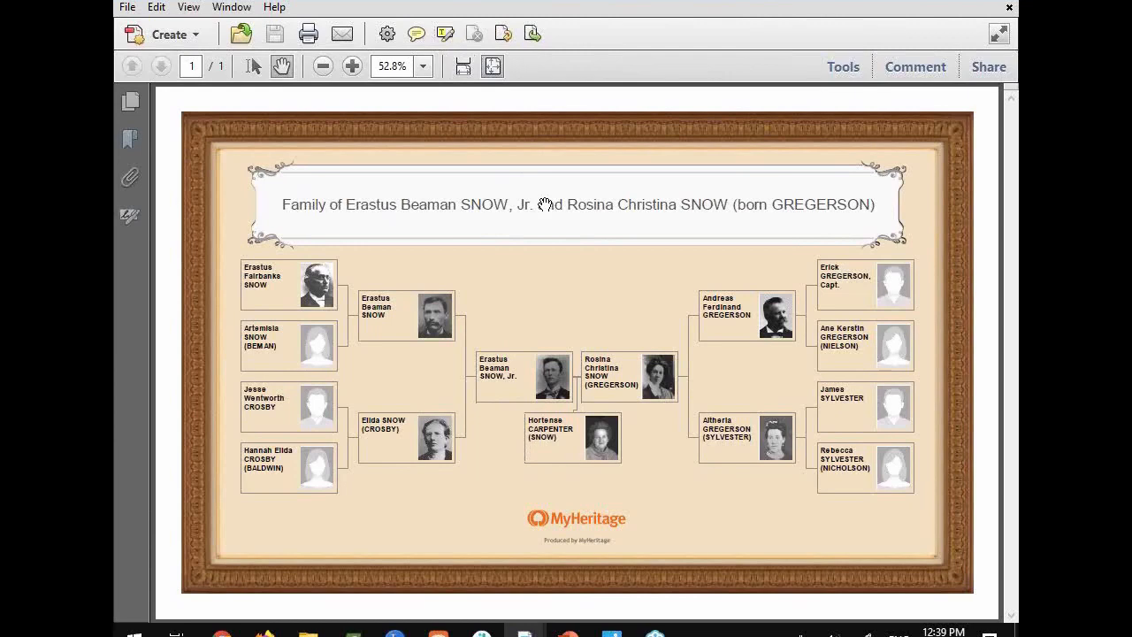
{"action": "left_click_drag", "start_coordinate": [507, 1], "coordinate": [115, 1]}
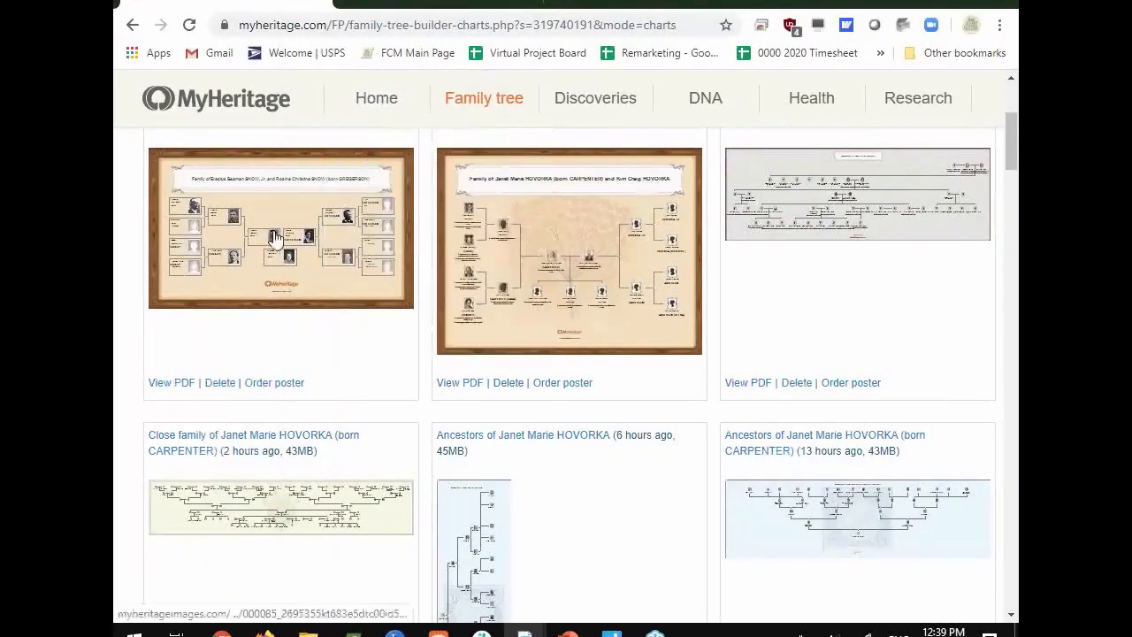
{"action": "scroll", "coordinate": [358, 380], "scroll_direction": "up", "scroll_amount": 3}
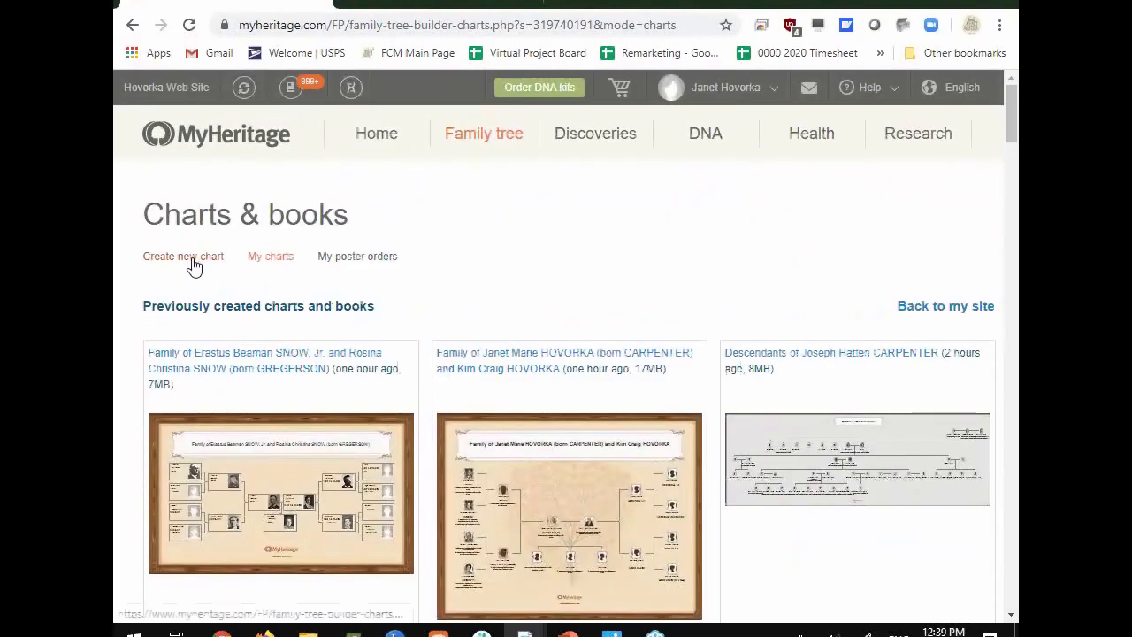
Start creating a new chart and open the Design settings within its advanced customization options.
{"action": "left_click", "coordinate": [193, 262]}
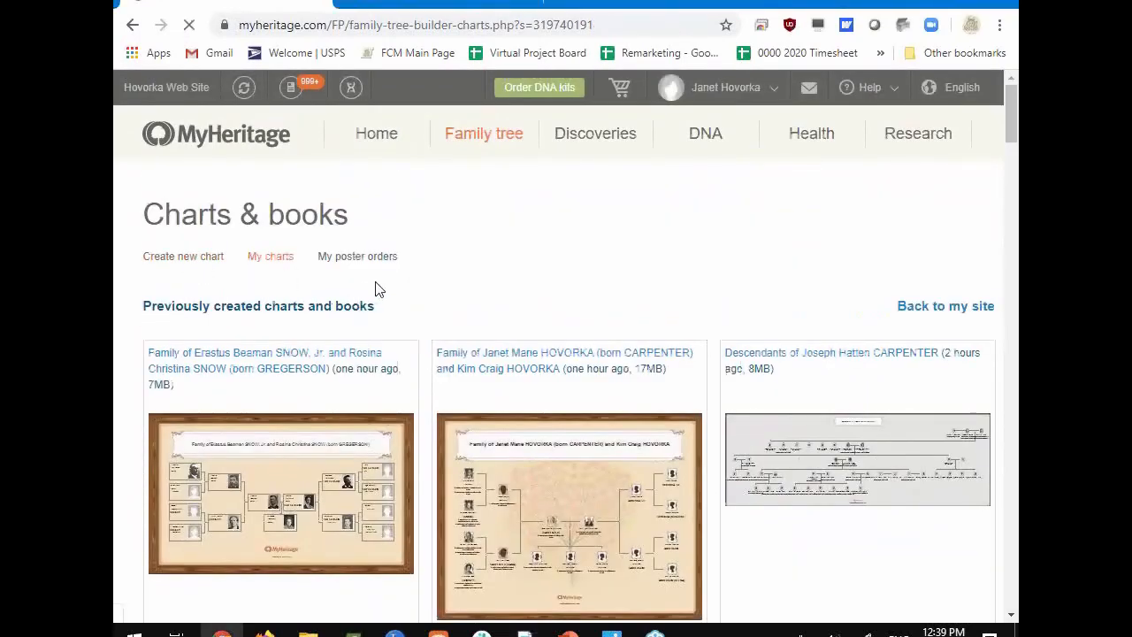
{"action": "left_click", "coordinate": [380, 311]}
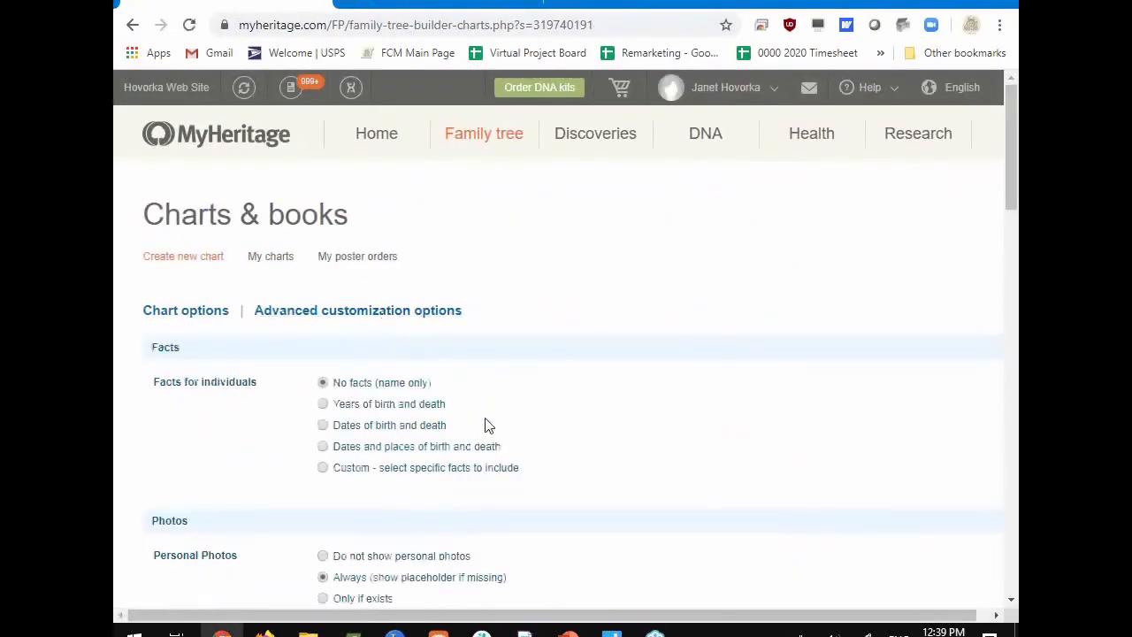
{"action": "scroll", "coordinate": [488, 423], "scroll_direction": "down", "scroll_amount": 10}
{"action": "scroll", "coordinate": [399, 310], "scroll_direction": "up", "scroll_amount": 1}
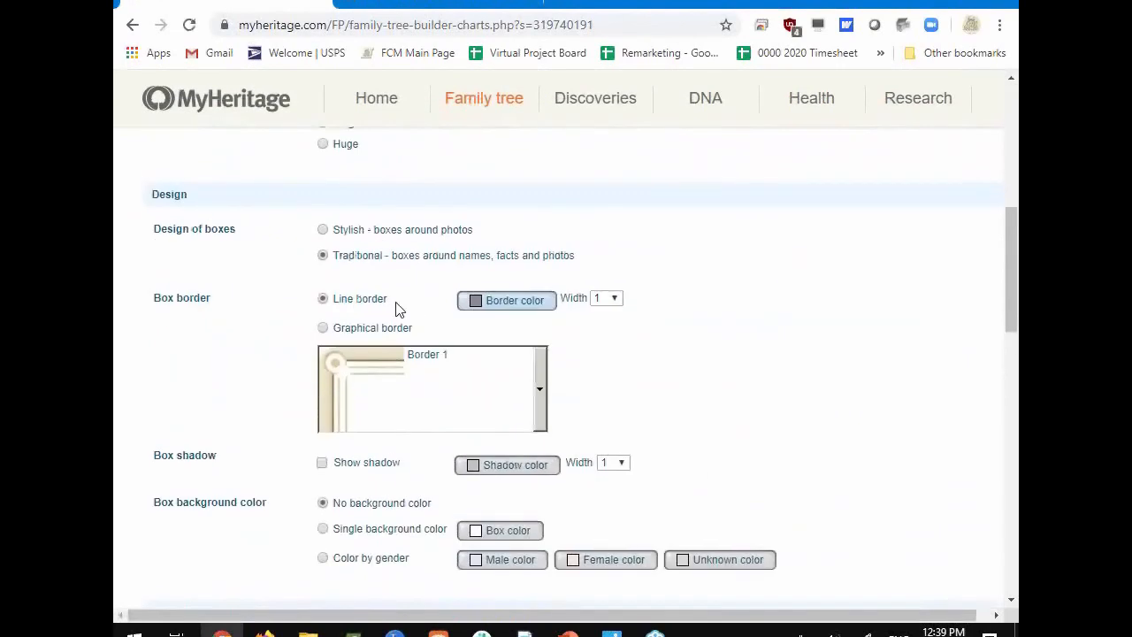
Try the Stylish - boxes around photos design, browsing its photo frame styles and turning off the frame around photos.
{"action": "left_click", "coordinate": [324, 230]}
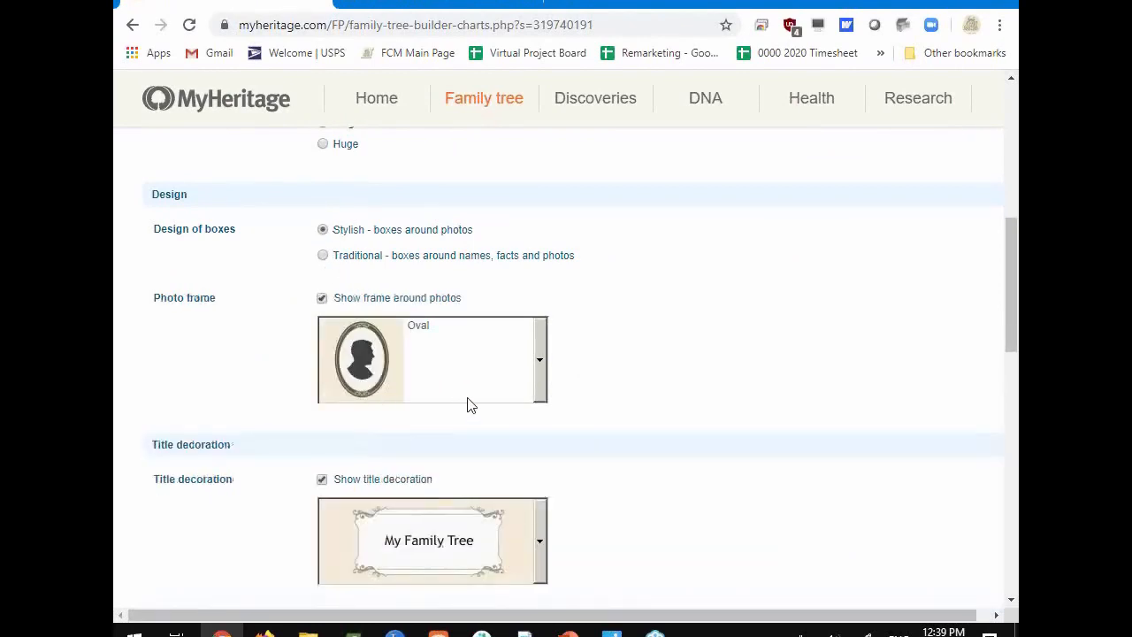
{"action": "left_click", "coordinate": [539, 360]}
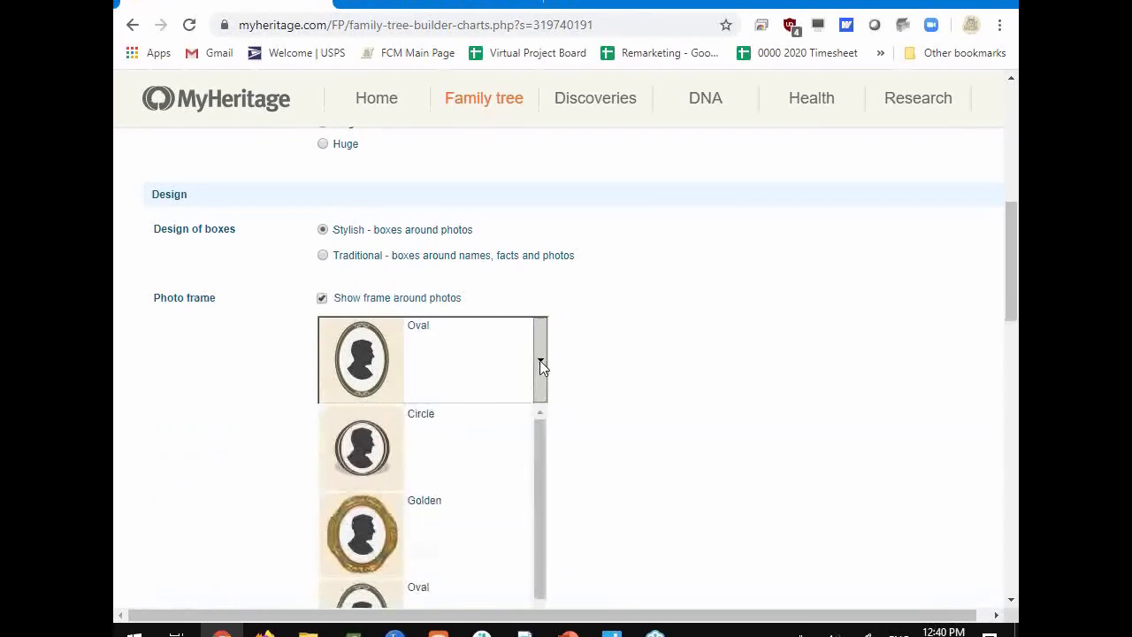
{"action": "scroll", "coordinate": [539, 374], "scroll_direction": "down", "scroll_amount": 2}
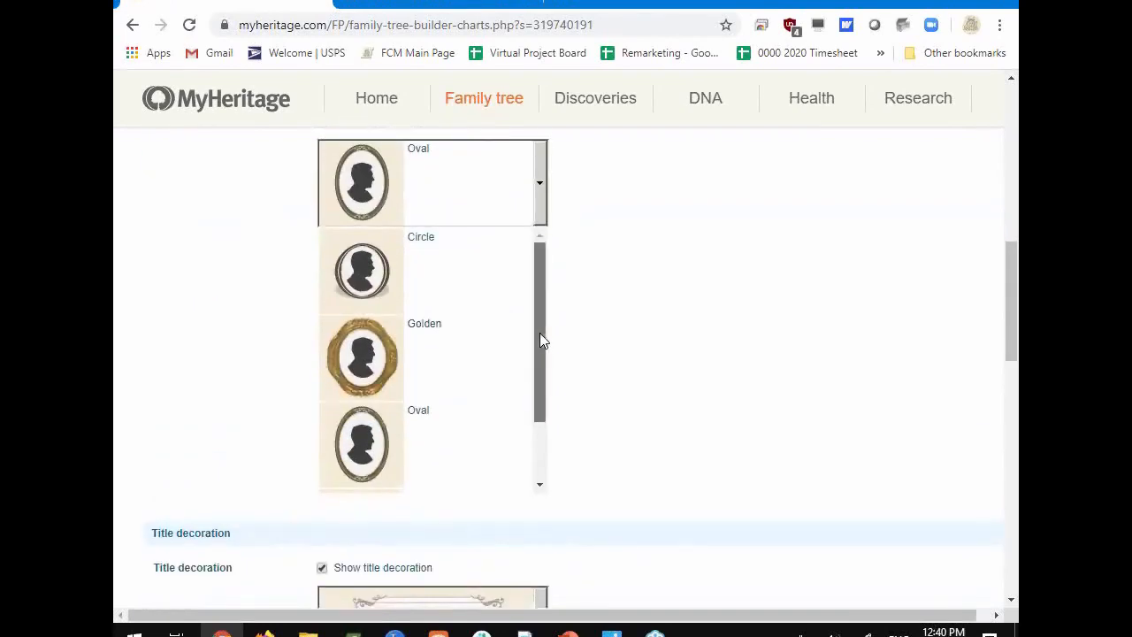
{"action": "mouse_move", "coordinate": [540, 332]}
{"action": "left_mouse_down"}
{"action": "mouse_move", "coordinate": [535, 400]}
{"action": "mouse_move", "coordinate": [546, 336]}
{"action": "left_mouse_up"}
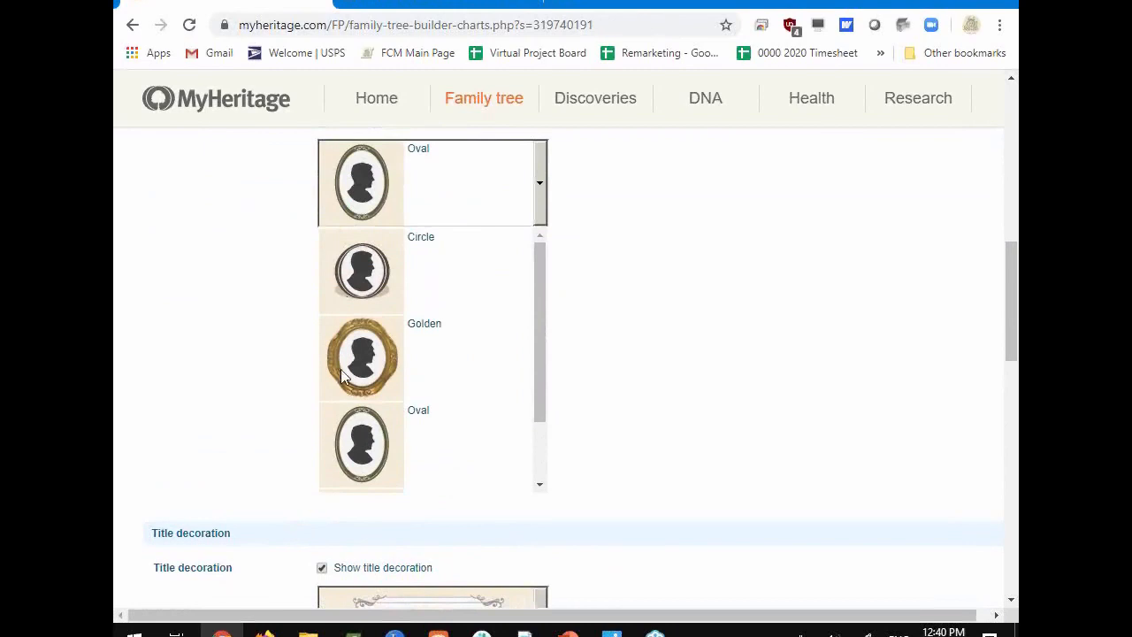
{"action": "scroll", "coordinate": [649, 354], "scroll_direction": "up", "scroll_amount": 2}
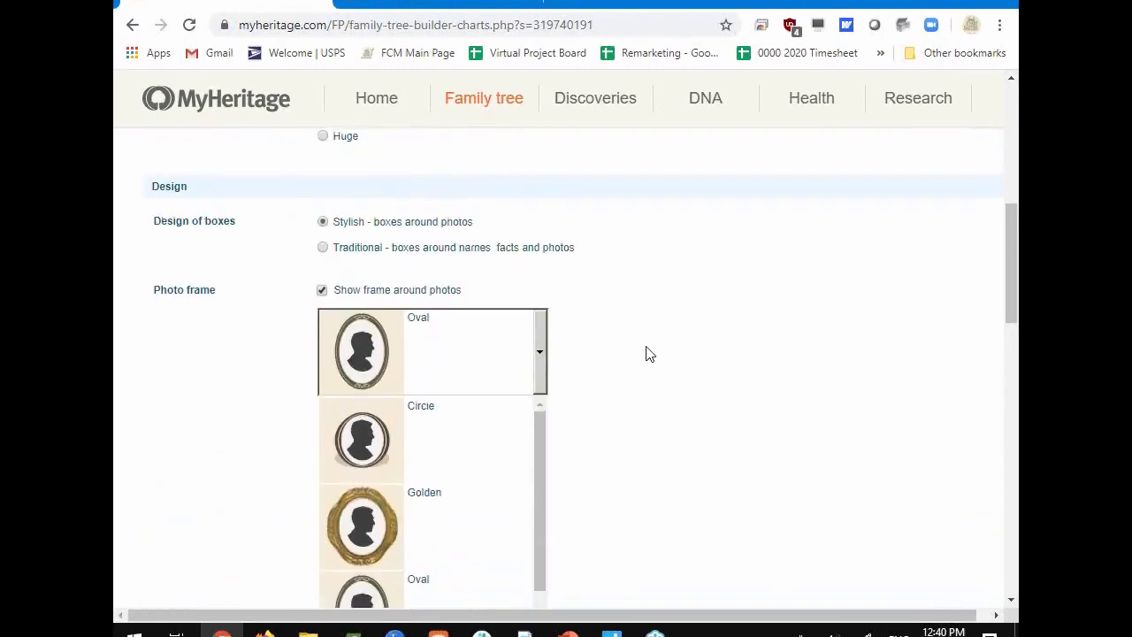
{"action": "left_click", "coordinate": [322, 298]}
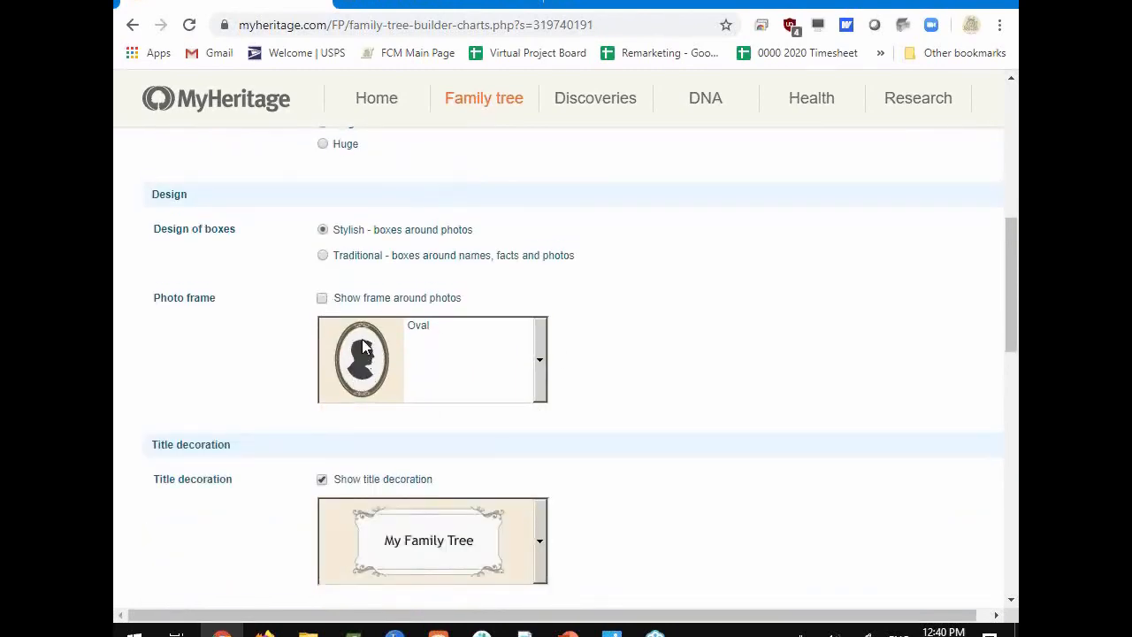
Set the design of boxes to Traditional - boxes around names, facts and photos, with a graphical border.
{"action": "left_click", "coordinate": [323, 256]}
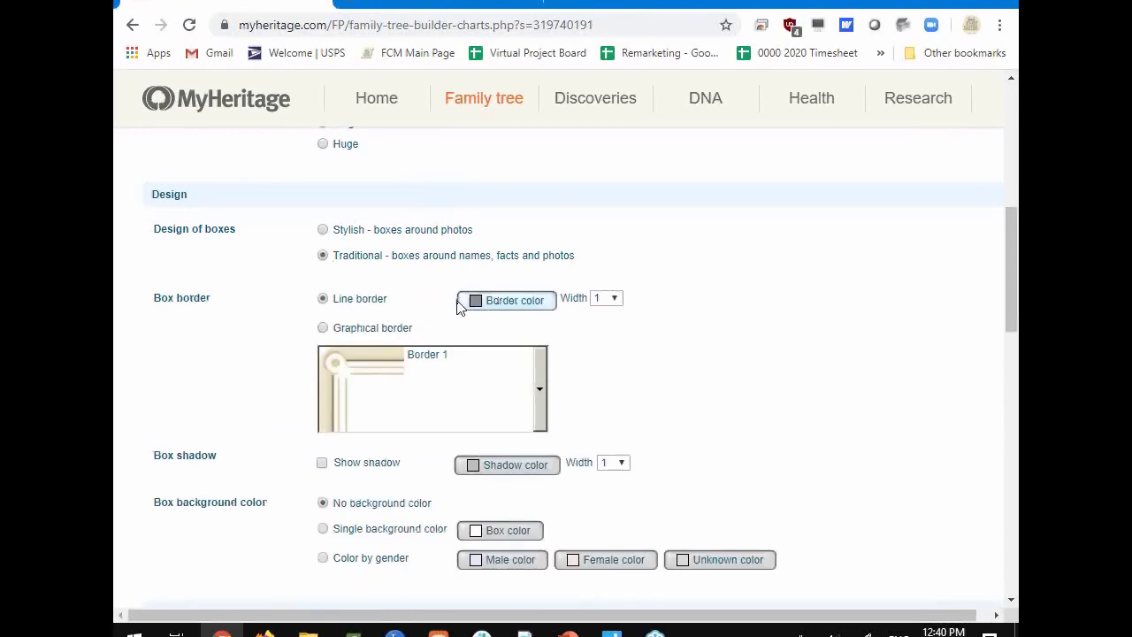
{"action": "left_click", "coordinate": [323, 328]}
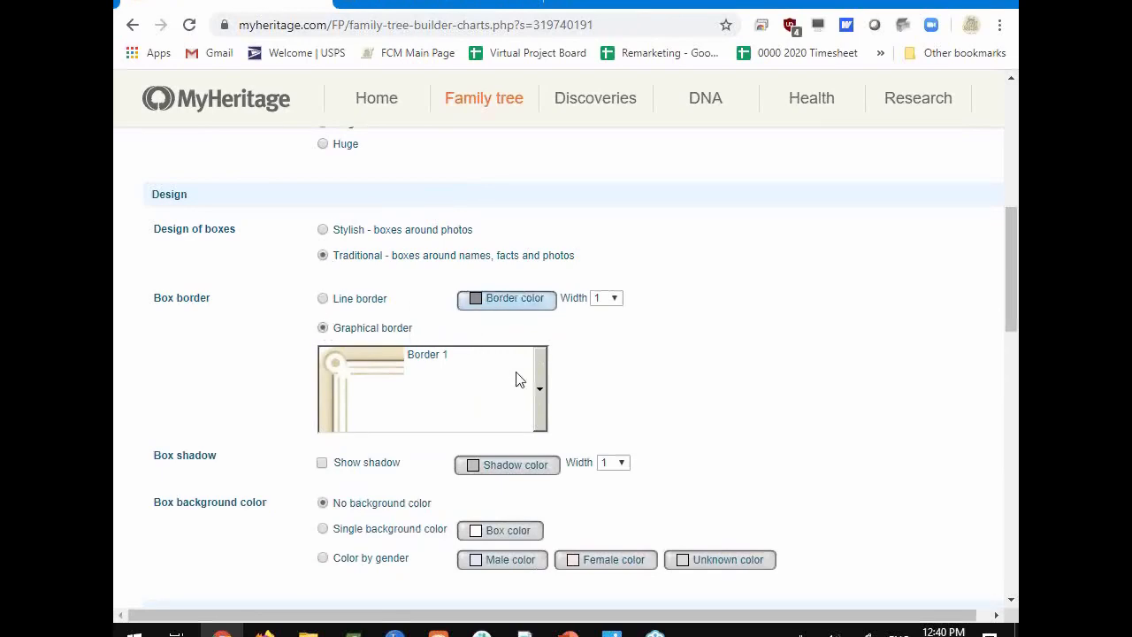
{"action": "scroll", "coordinate": [529, 385], "scroll_direction": "down", "scroll_amount": 1}
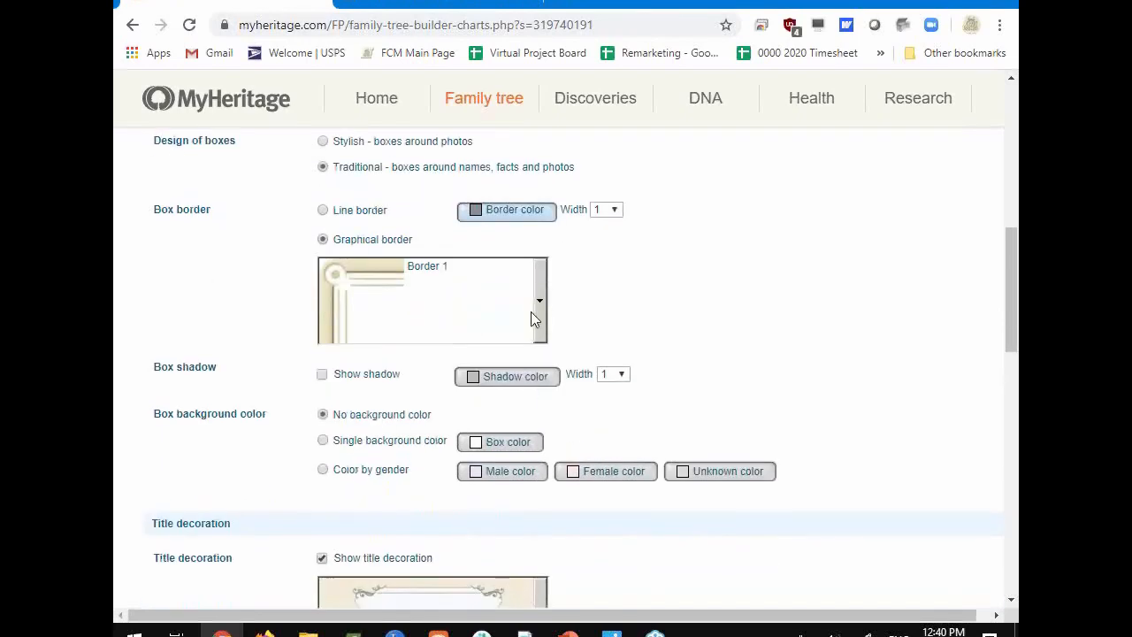
Examine the available graphical border styles for the boxes, from Border 1 through Border 79.
{"action": "left_click", "coordinate": [540, 303]}
{"action": "scroll", "coordinate": [506, 415], "scroll_direction": "down", "scroll_amount": 3}
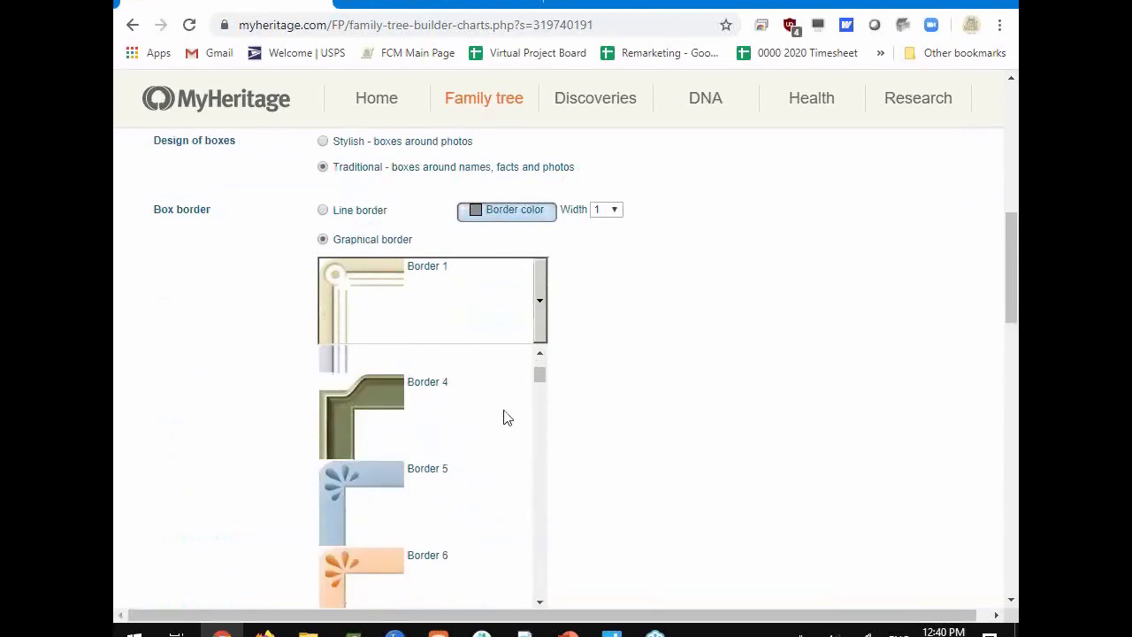
{"action": "scroll", "coordinate": [506, 416], "scroll_direction": "down", "scroll_amount": 4}
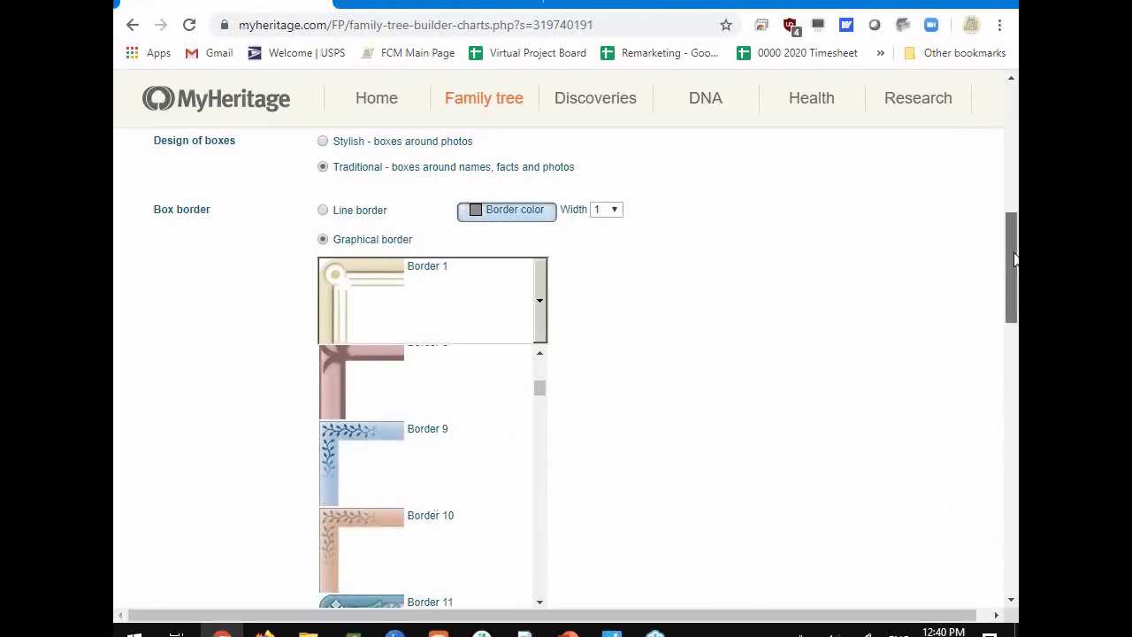
{"action": "left_click_drag", "start_coordinate": [1015, 263], "coordinate": [1014, 279]}
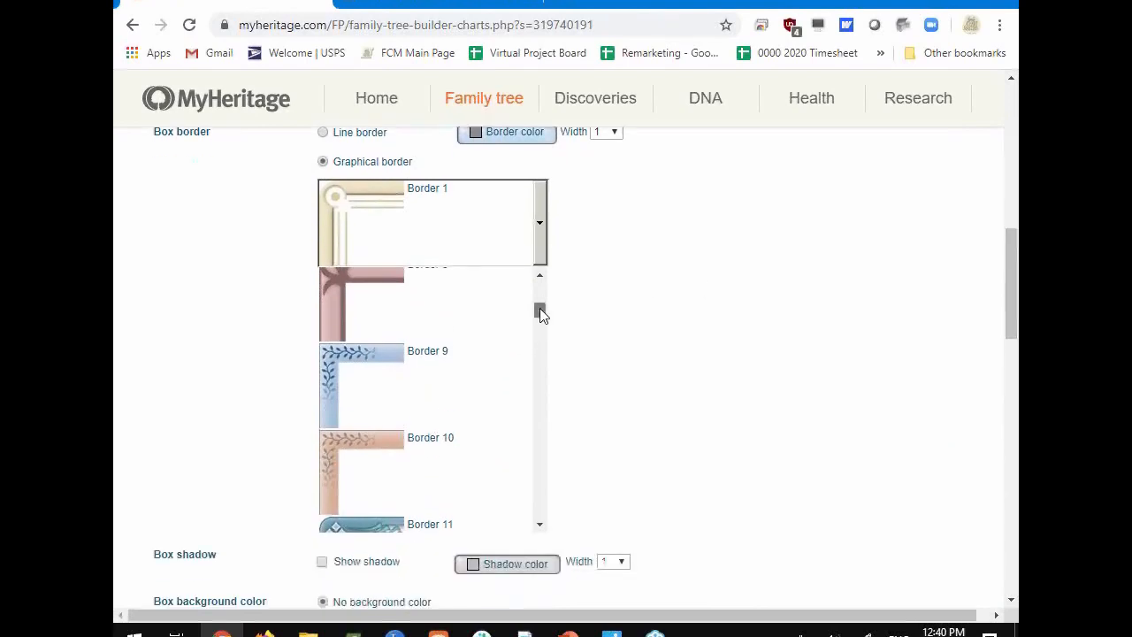
{"action": "left_click_drag", "start_coordinate": [539, 310], "coordinate": [515, 381]}
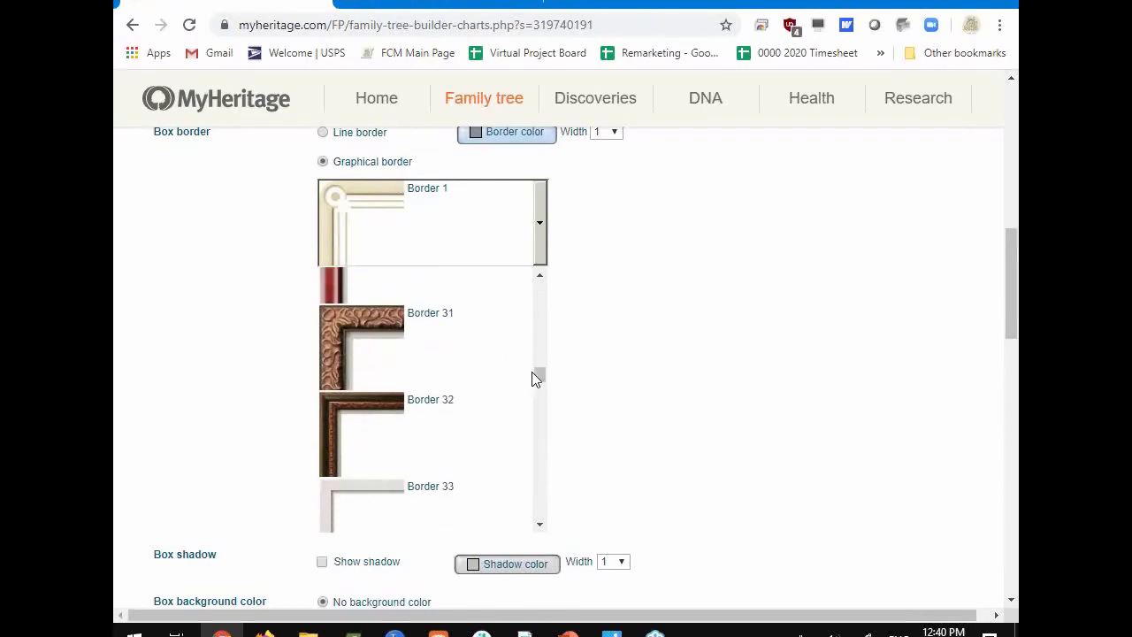
{"action": "left_click_drag", "start_coordinate": [536, 371], "coordinate": [523, 460]}
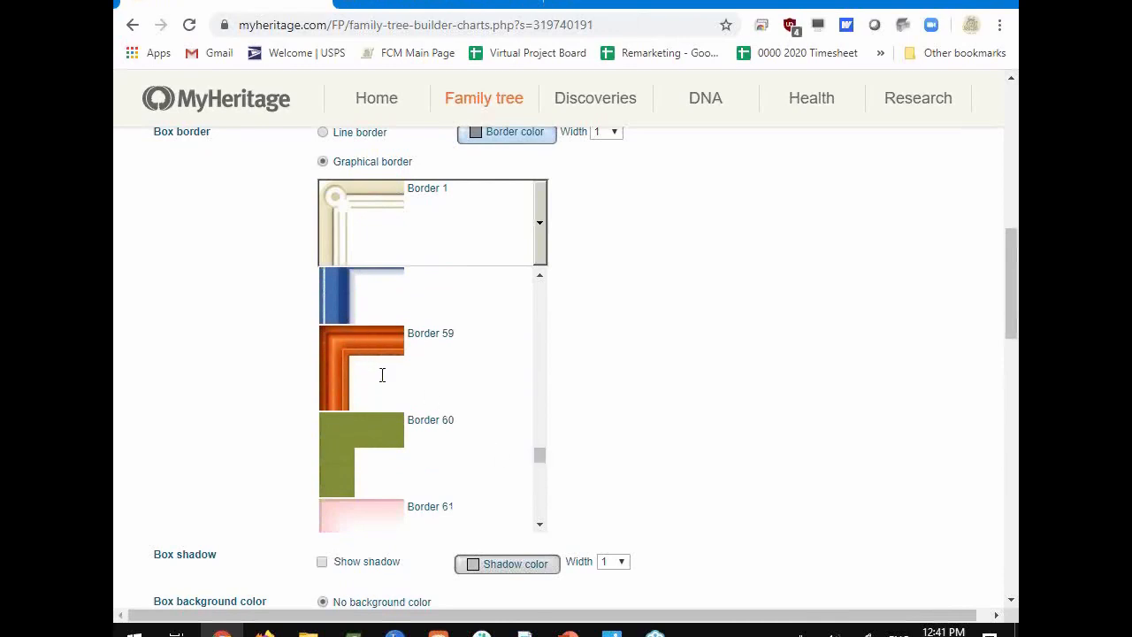
{"action": "left_click_drag", "start_coordinate": [542, 460], "coordinate": [541, 463]}
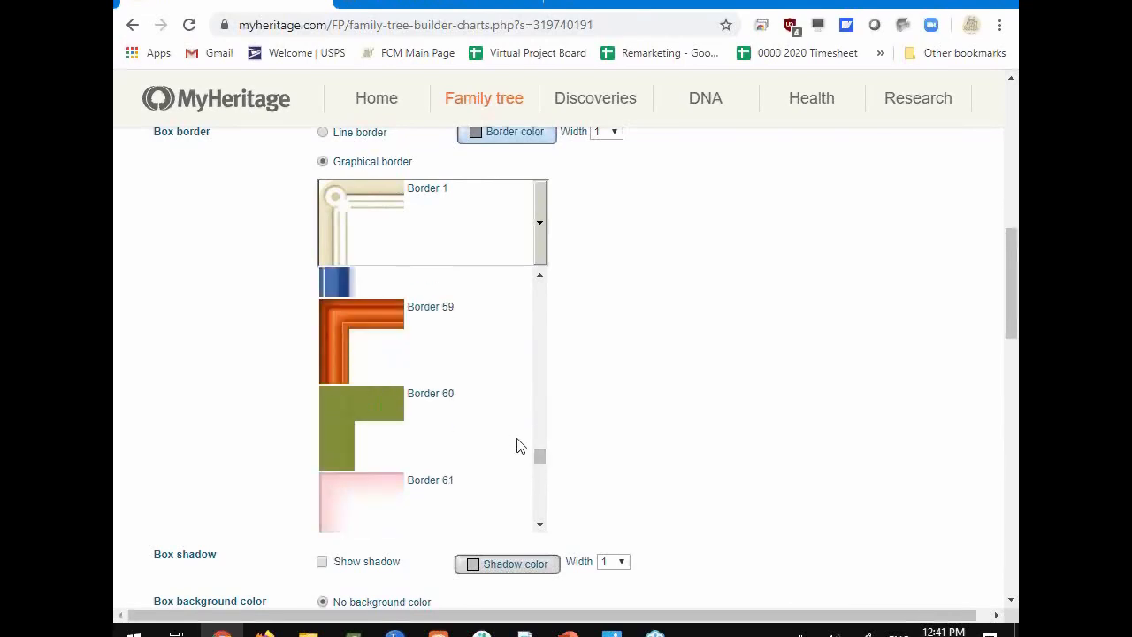
{"action": "left_click_drag", "start_coordinate": [542, 460], "coordinate": [542, 469]}
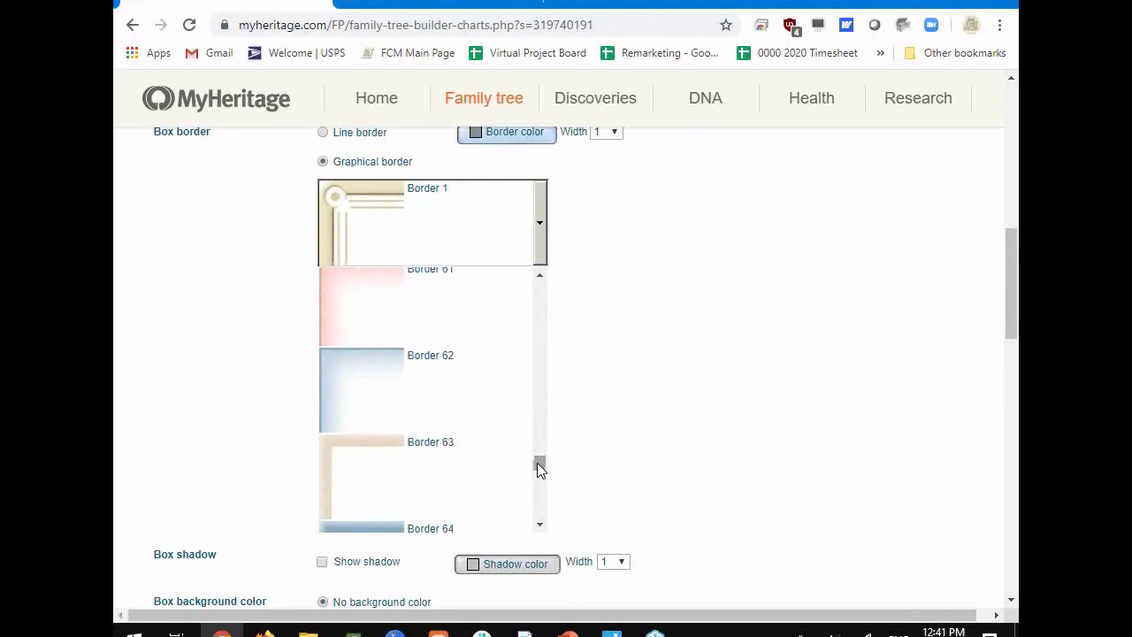
{"action": "left_click_drag", "start_coordinate": [538, 463], "coordinate": [520, 531]}
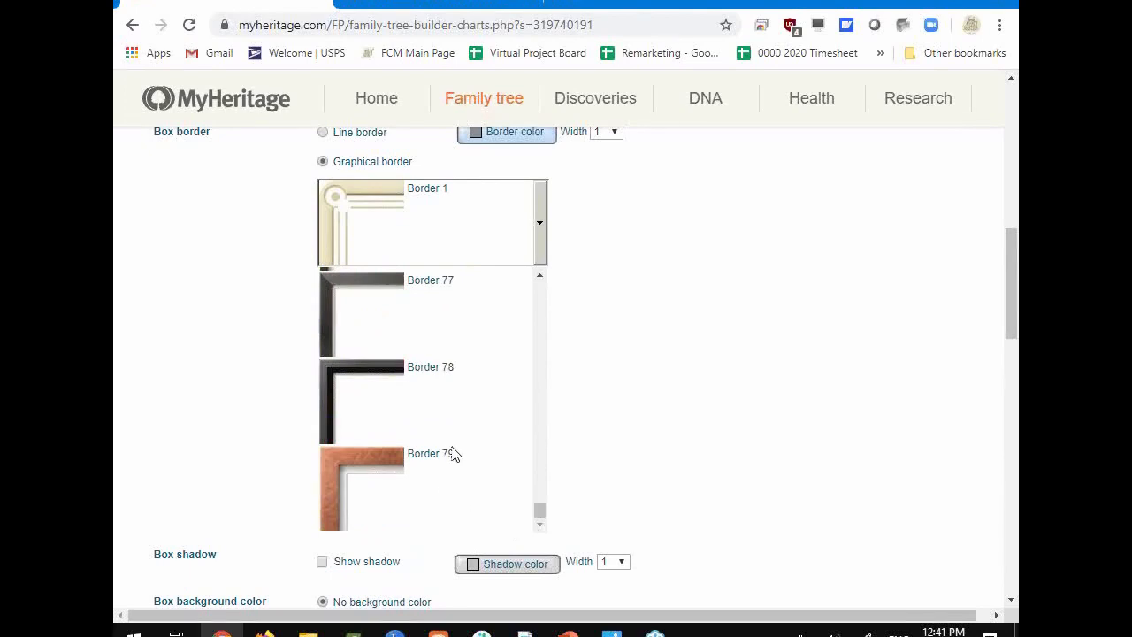
{"action": "left_click_drag", "start_coordinate": [528, 512], "coordinate": [549, 288]}
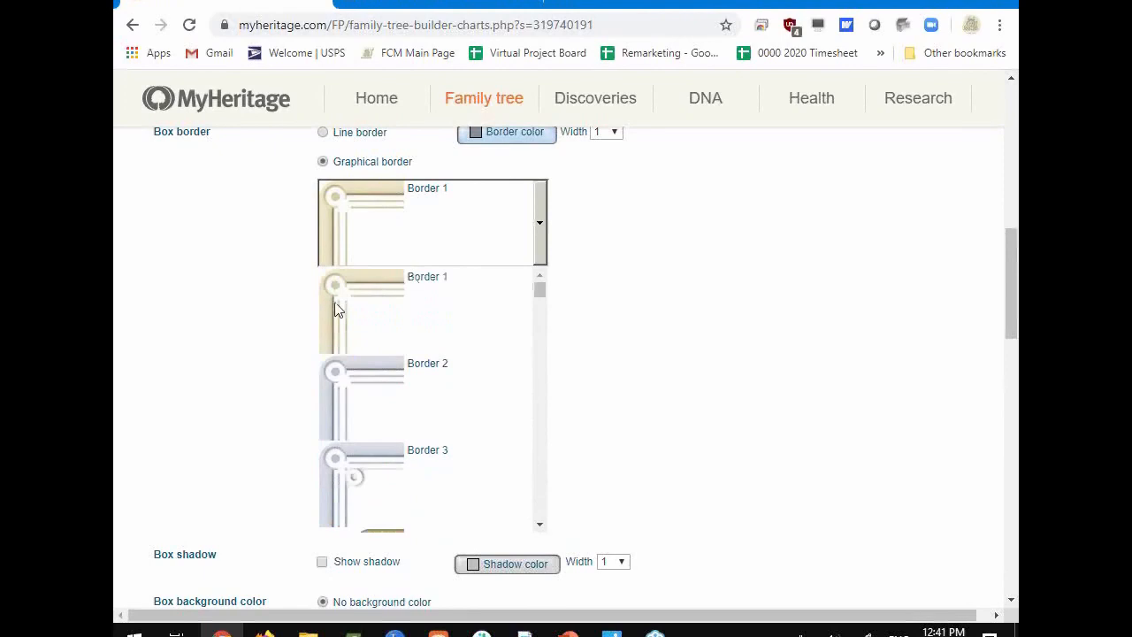
{"action": "scroll", "coordinate": [557, 261], "scroll_direction": "up", "scroll_amount": 2}
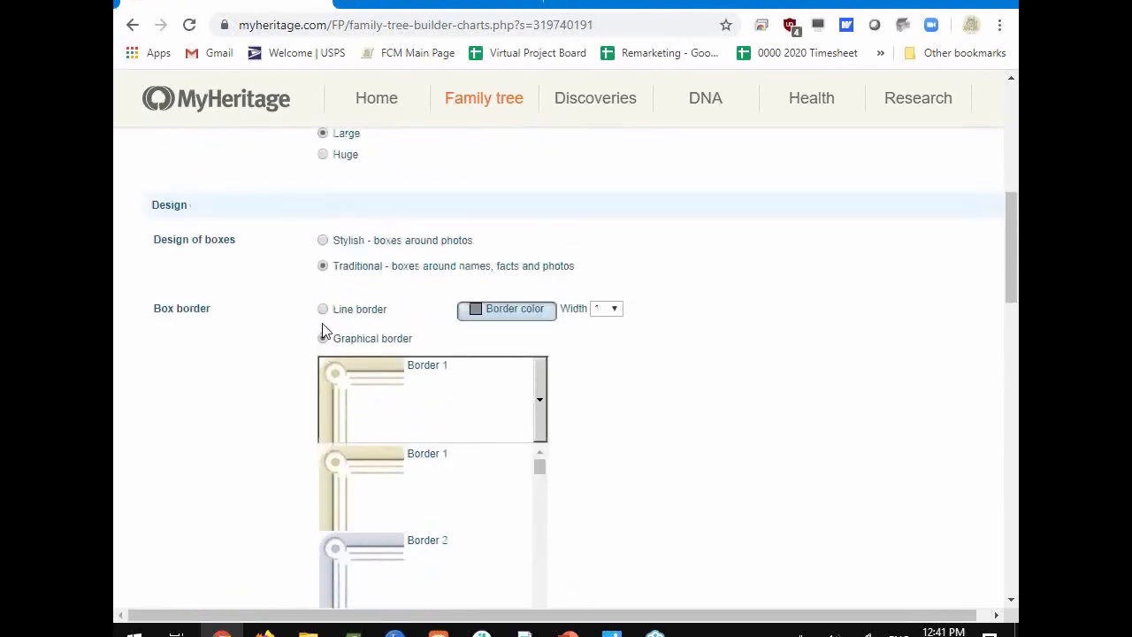
Set the box border to Line border and turn on the box shadow.
{"action": "left_click", "coordinate": [323, 312]}
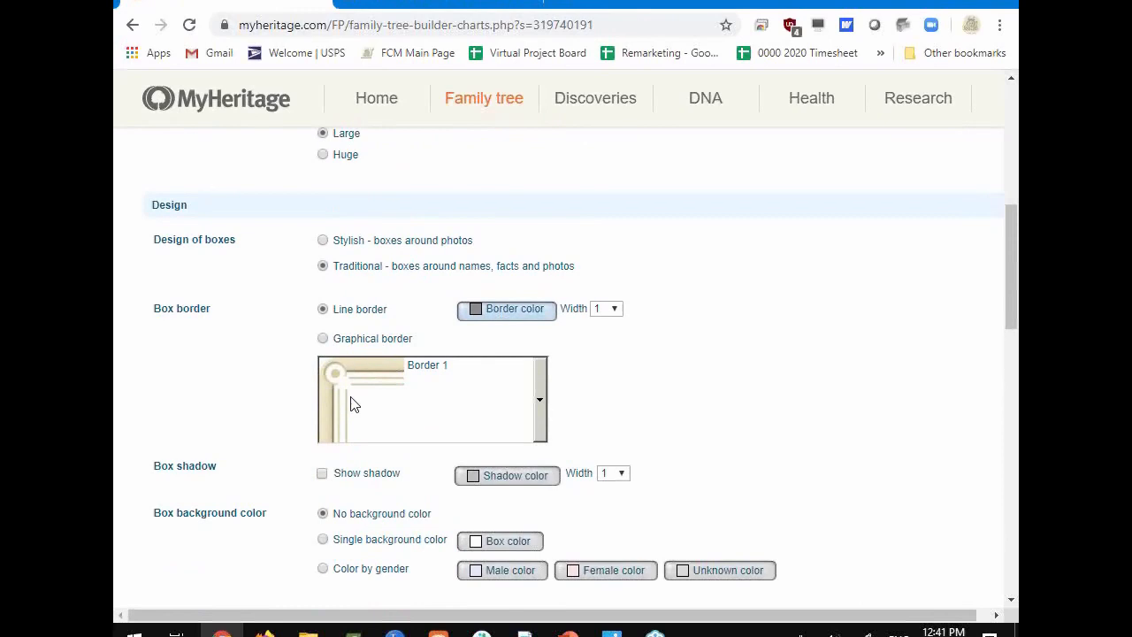
{"action": "left_click", "coordinate": [322, 475]}
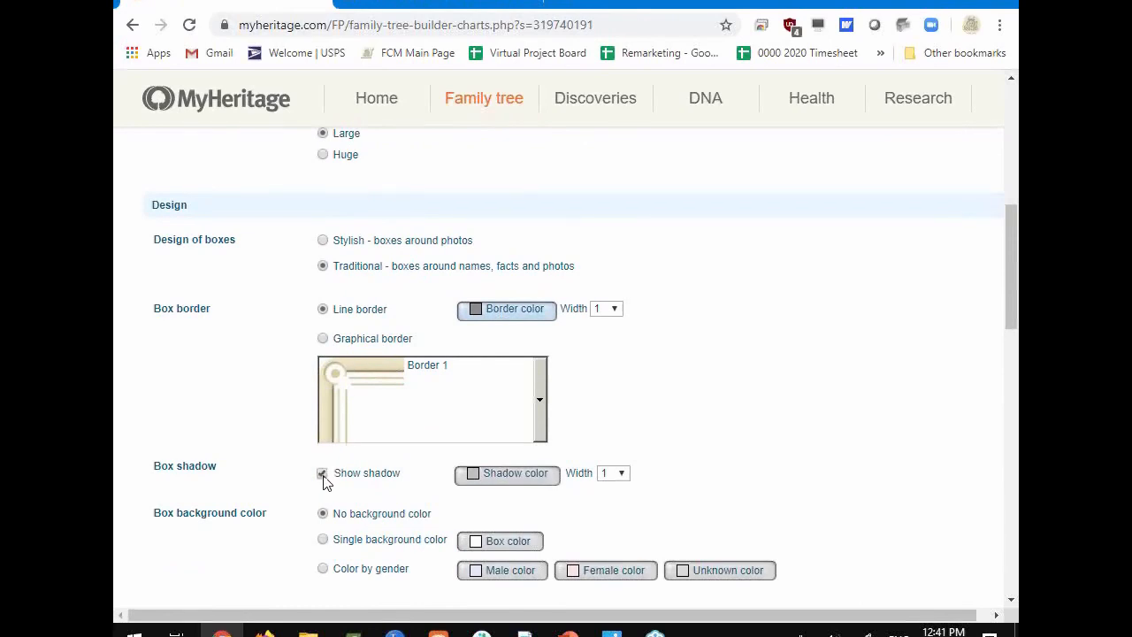
{"action": "scroll", "coordinate": [323, 482], "scroll_direction": "down", "scroll_amount": 1}
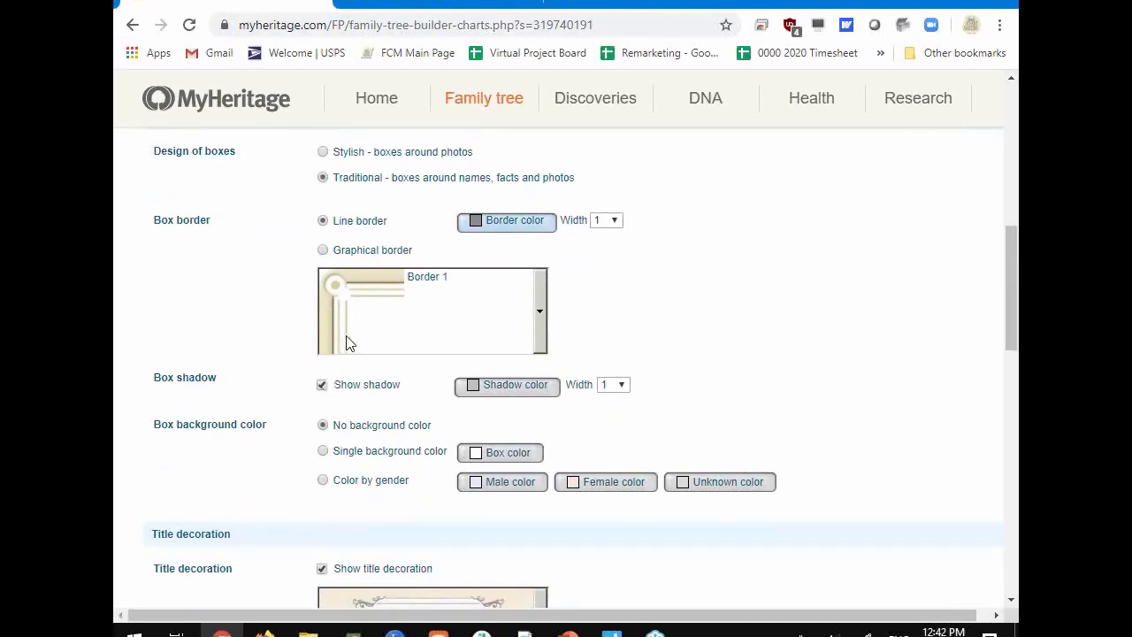
Set the boxes to a single background color and compare with the framed family chart PDF before returning to the browser.
{"action": "left_click", "coordinate": [324, 453]}
{"action": "left_click_drag", "start_coordinate": [1131, 285], "coordinate": [637, 0]}
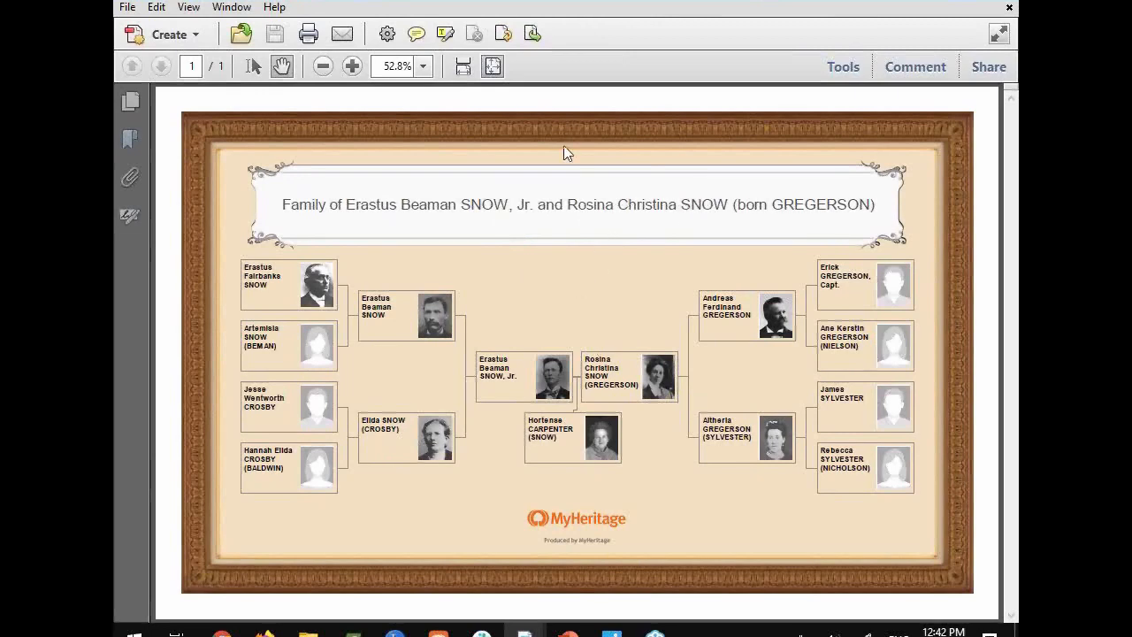
{"action": "left_click_drag", "start_coordinate": [546, 1], "coordinate": [1017, 170]}
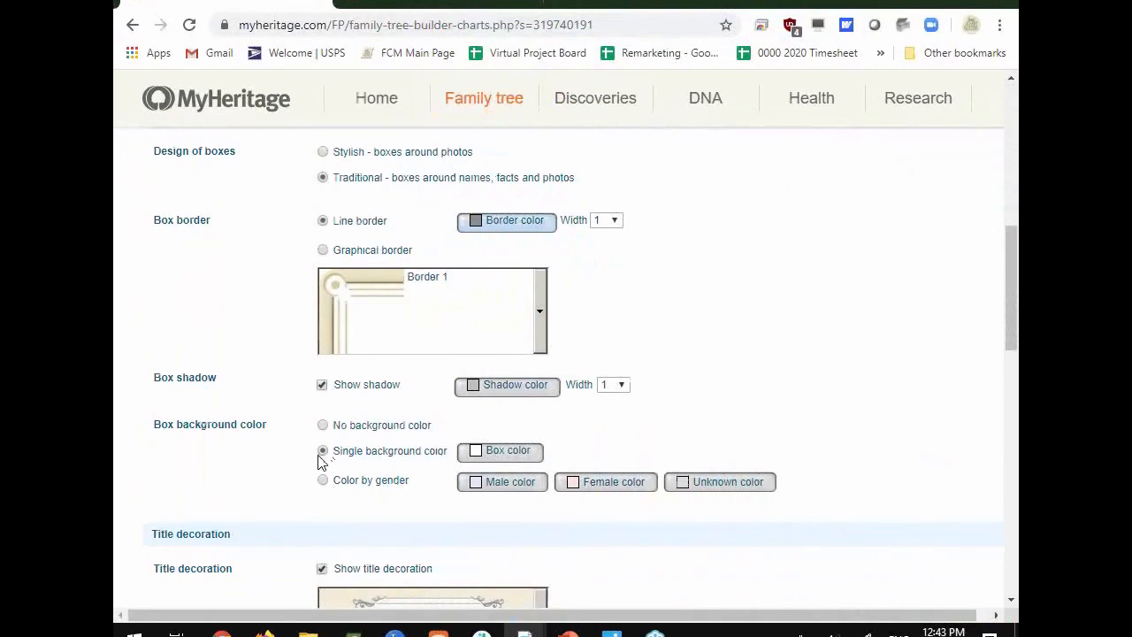
Try the Color by gender box background and return to Single background color.
{"action": "left_click", "coordinate": [322, 482]}
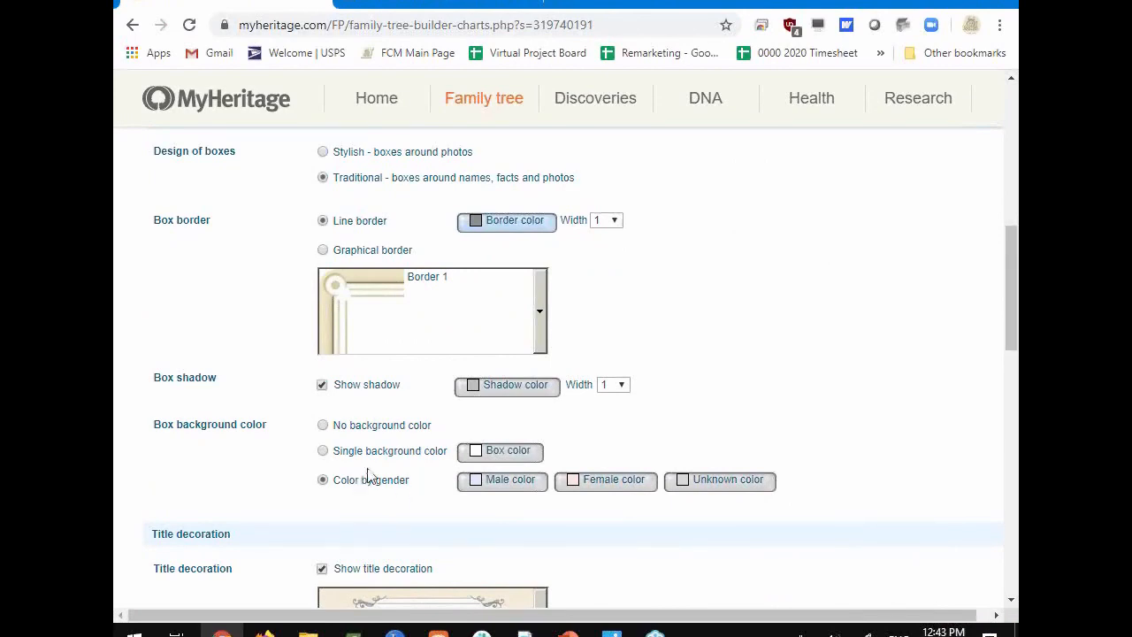
{"action": "scroll", "coordinate": [368, 478], "scroll_direction": "down", "scroll_amount": 2}
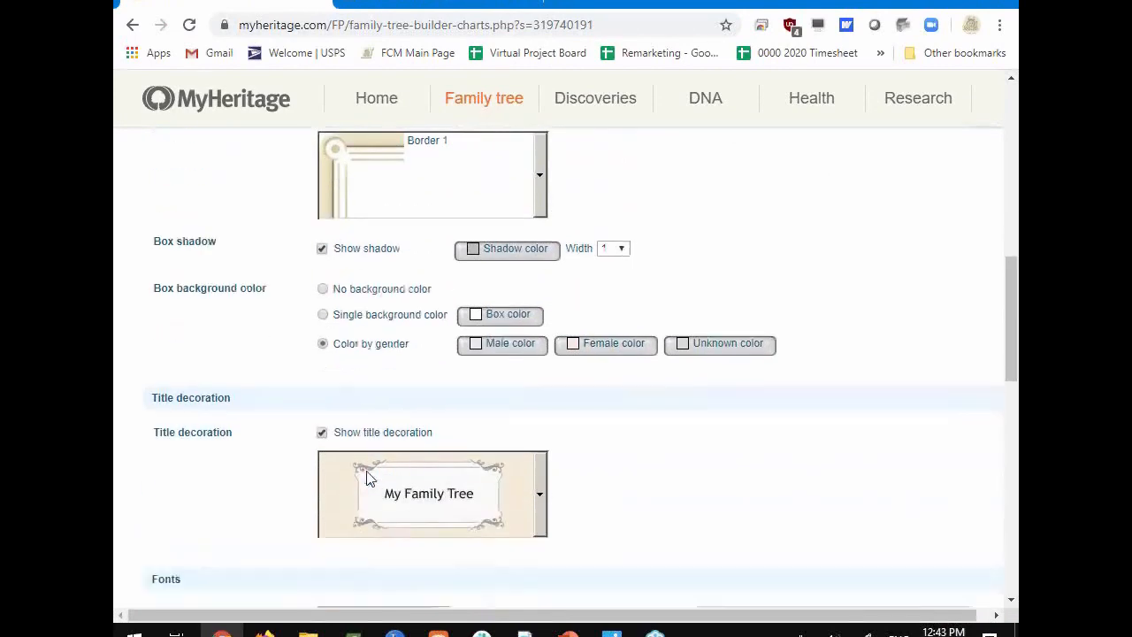
{"action": "scroll", "coordinate": [369, 478], "scroll_direction": "down", "scroll_amount": 1}
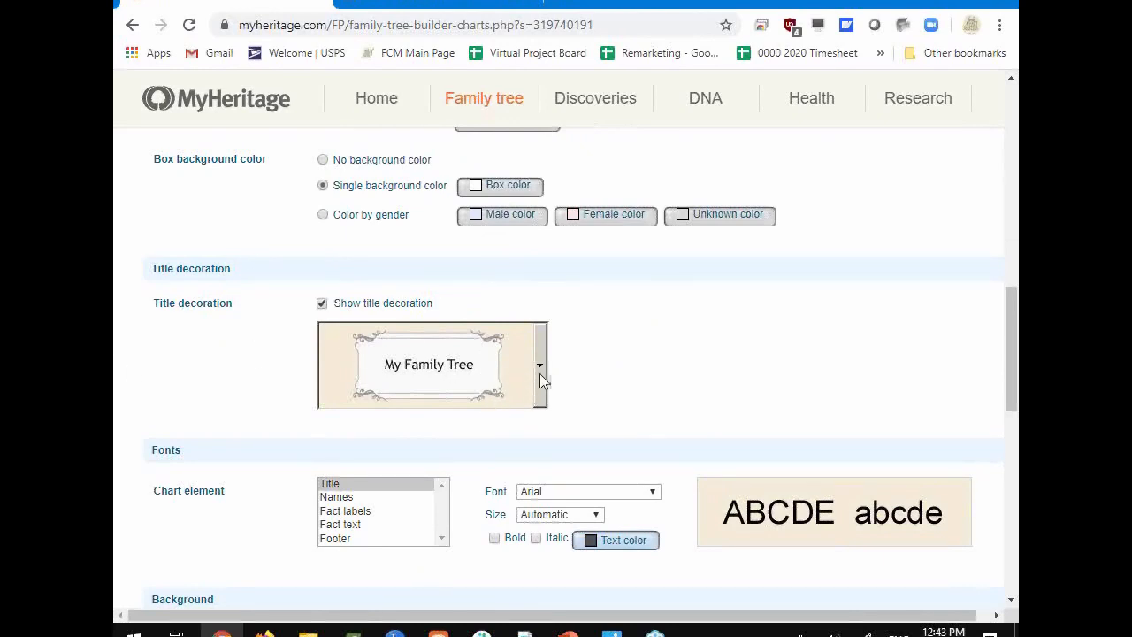
Examine the available title decoration styles through to the end of the list, keeping the title decoration shown.
{"action": "left_click", "coordinate": [322, 304]}
{"action": "left_click", "coordinate": [539, 364]}
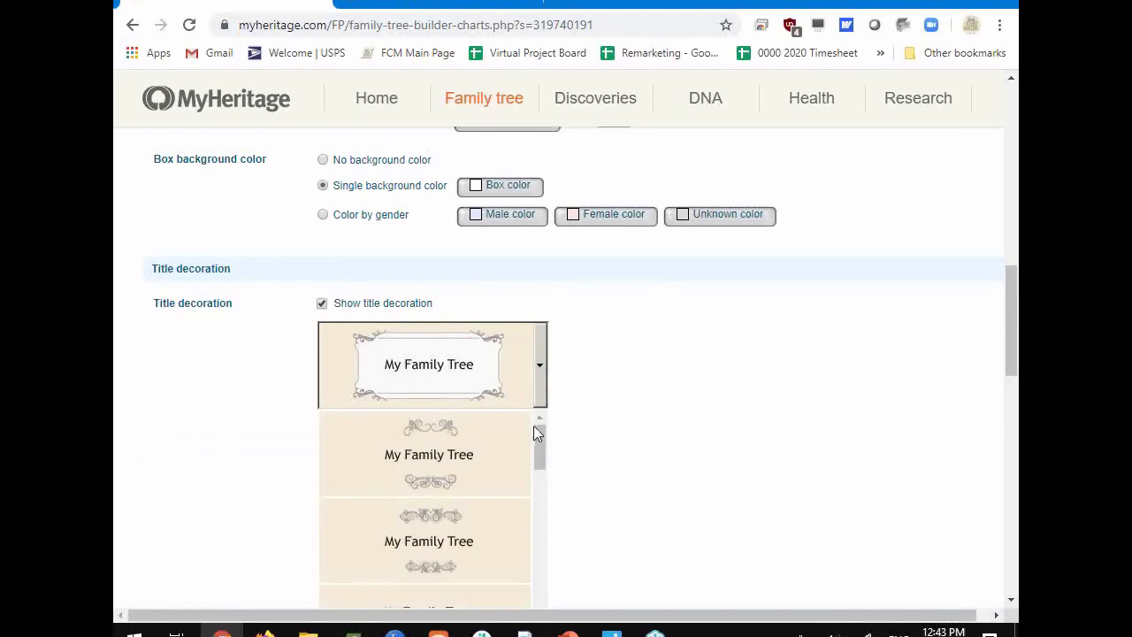
{"action": "scroll", "coordinate": [655, 398], "scroll_direction": "down", "scroll_amount": 2}
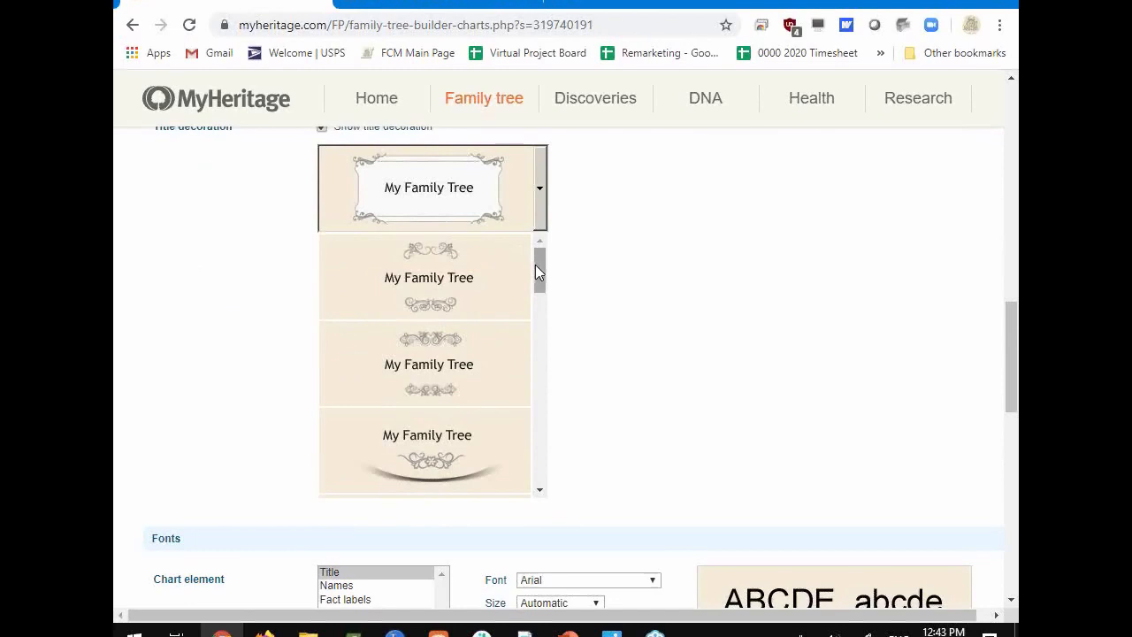
{"action": "scroll", "coordinate": [586, 383], "scroll_direction": "down", "scroll_amount": 1}
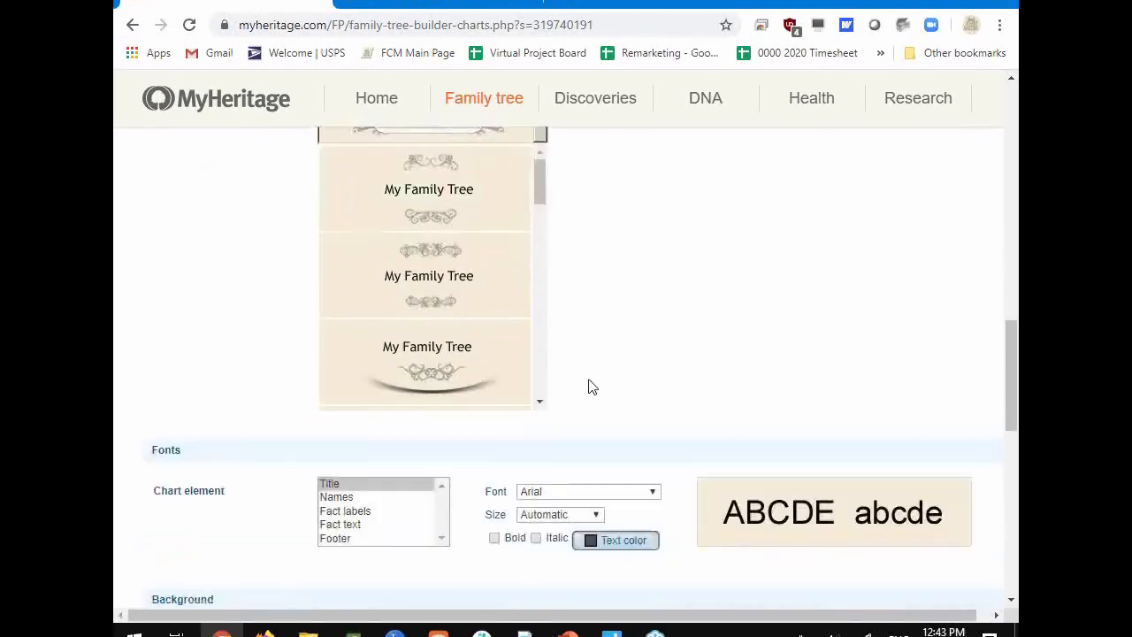
{"action": "scroll", "coordinate": [169, 207], "scroll_direction": "up", "scroll_amount": 1}
{"action": "scroll", "coordinate": [583, 412], "scroll_direction": "down", "scroll_amount": 1}
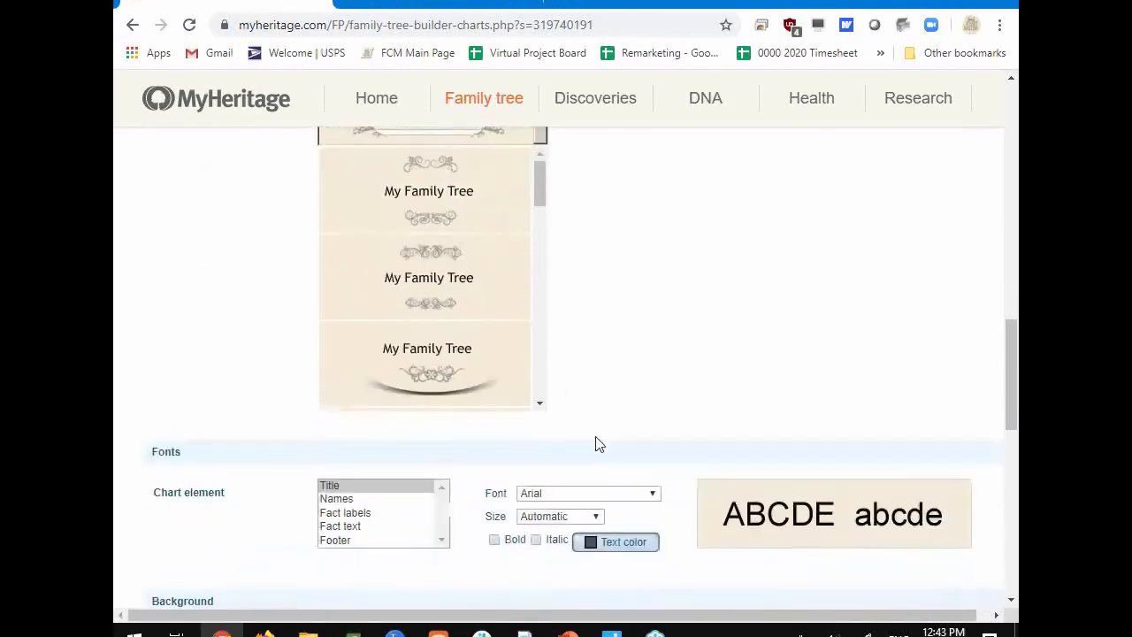
{"action": "scroll", "coordinate": [599, 445], "scroll_direction": "up", "scroll_amount": 1}
{"action": "left_click_drag", "start_coordinate": [543, 273], "coordinate": [482, 484]}
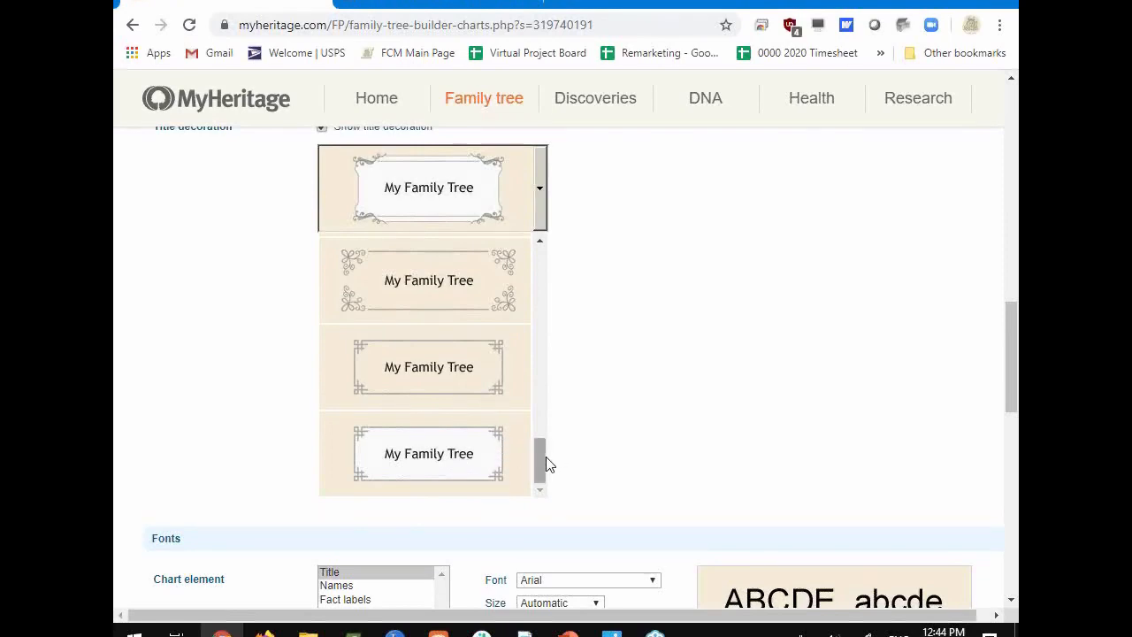
Try Times New Roman as the font for the Title chart element and settle on Tahoma Bold.
{"action": "scroll", "coordinate": [685, 442], "scroll_direction": "down", "scroll_amount": 1}
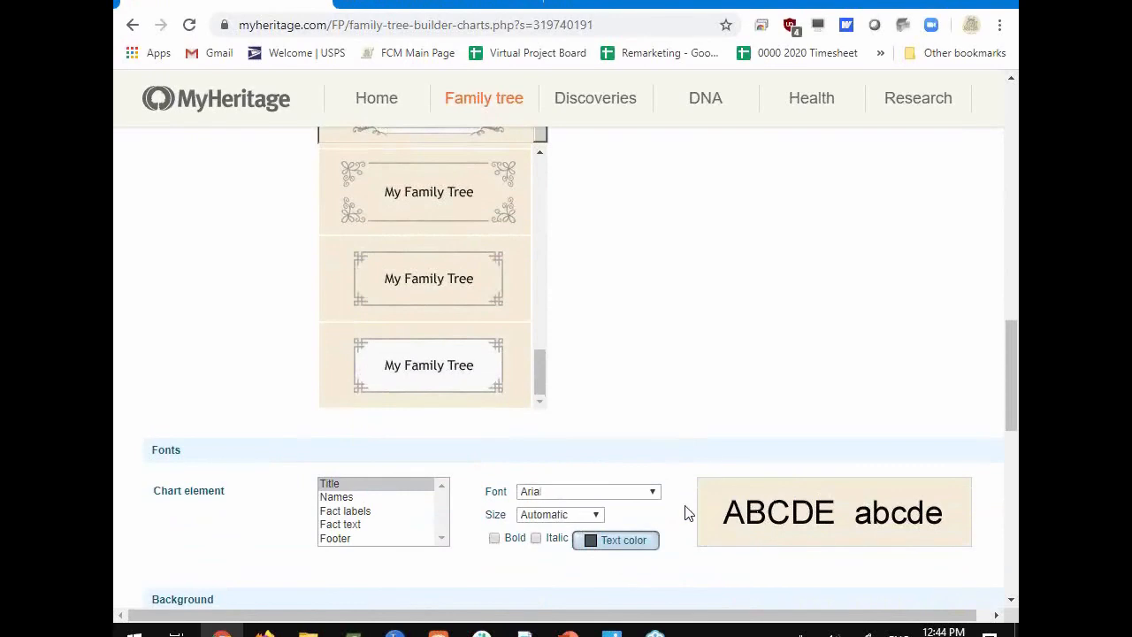
{"action": "left_click", "coordinate": [652, 494]}
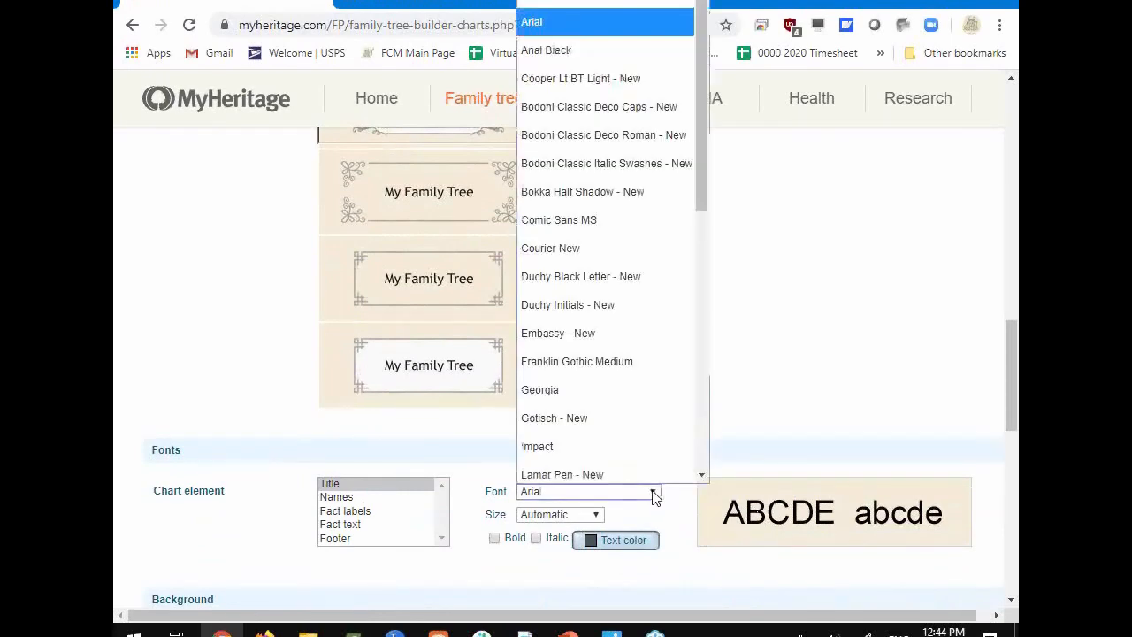
{"action": "scroll", "coordinate": [649, 451], "scroll_direction": "down", "scroll_amount": 7}
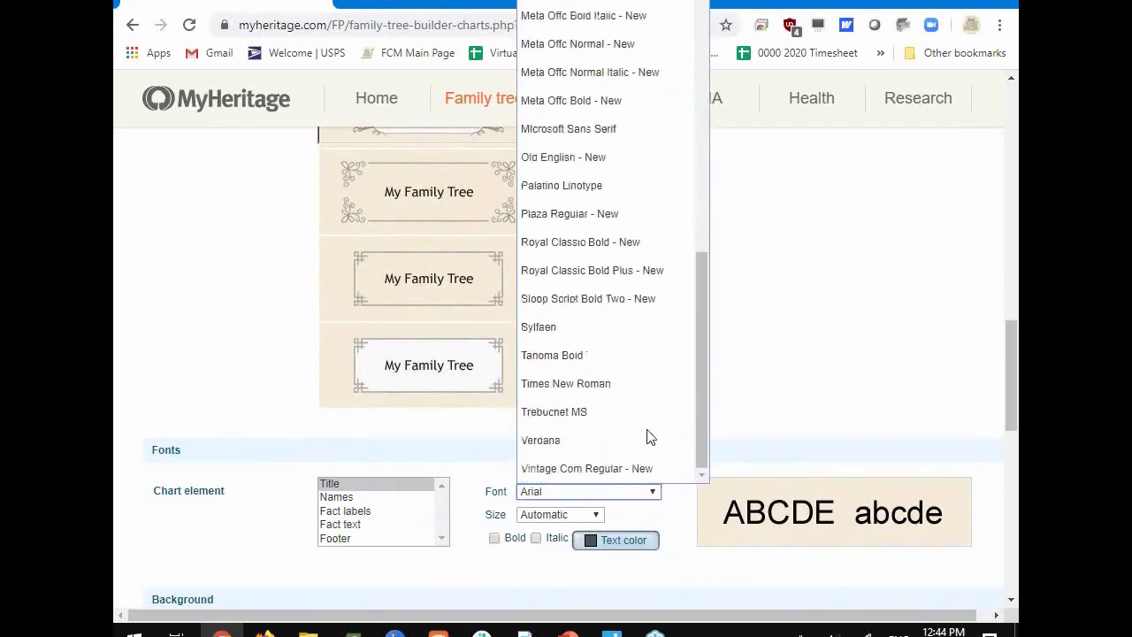
{"action": "left_click", "coordinate": [610, 385]}
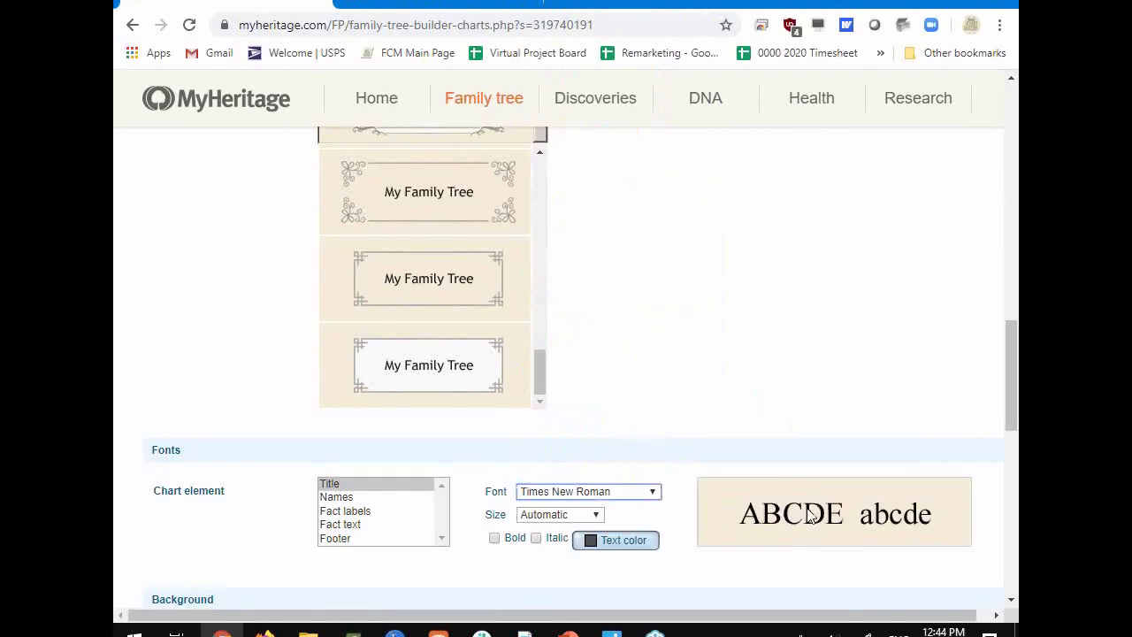
{"action": "left_click", "coordinate": [651, 492]}
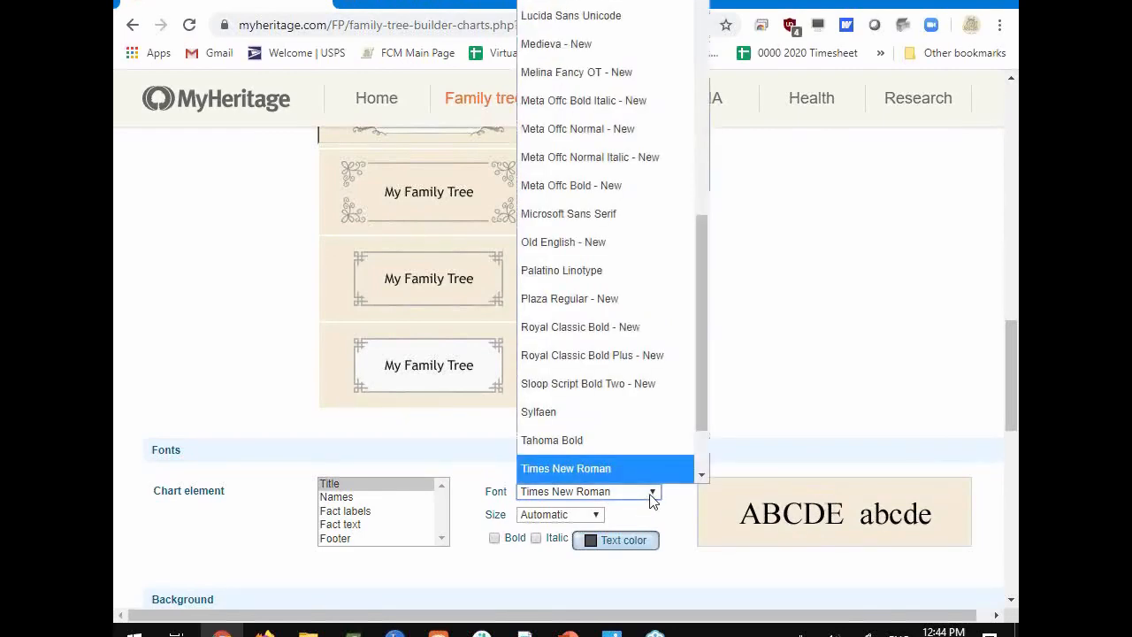
{"action": "left_click", "coordinate": [637, 441]}
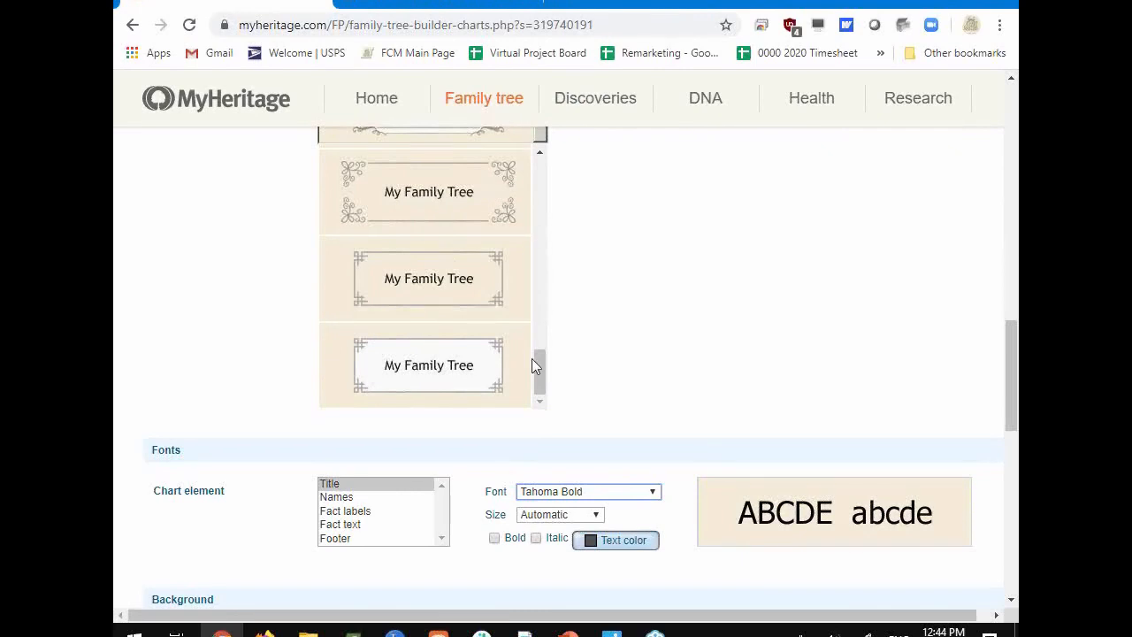
Choose the title decoration with separate scroll ornaments above and below the title and no enclosing frame.
{"action": "left_click_drag", "start_coordinate": [538, 368], "coordinate": [554, 186]}
{"action": "left_click", "coordinate": [454, 238]}
{"action": "scroll", "coordinate": [454, 239], "scroll_direction": "down", "scroll_amount": 3}
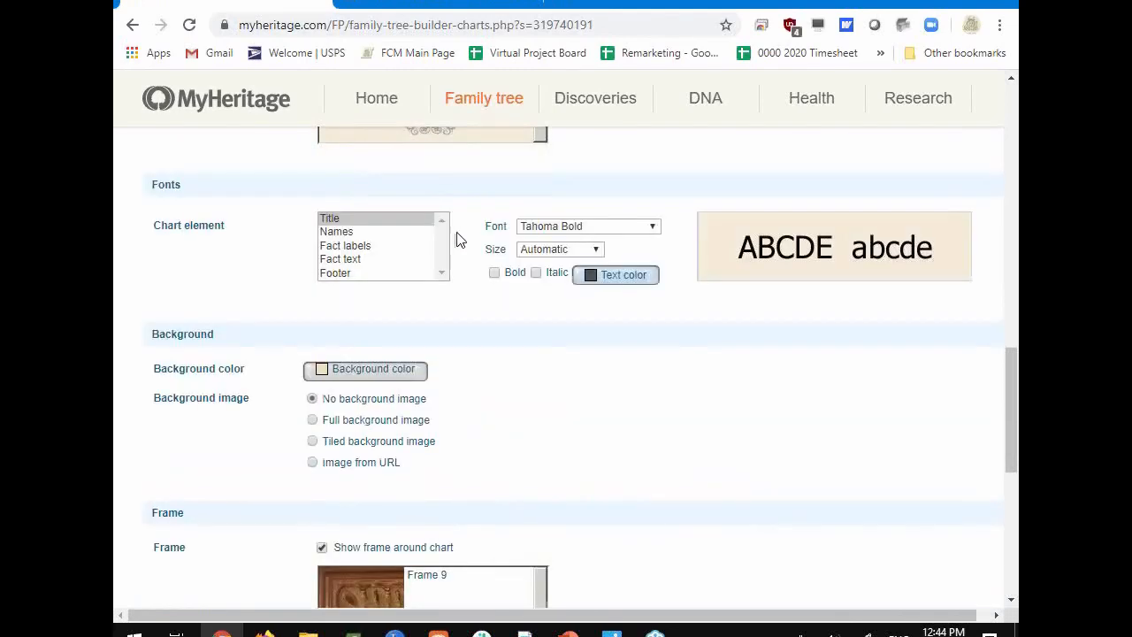
{"action": "scroll", "coordinate": [735, 407], "scroll_direction": "up", "scroll_amount": 3}
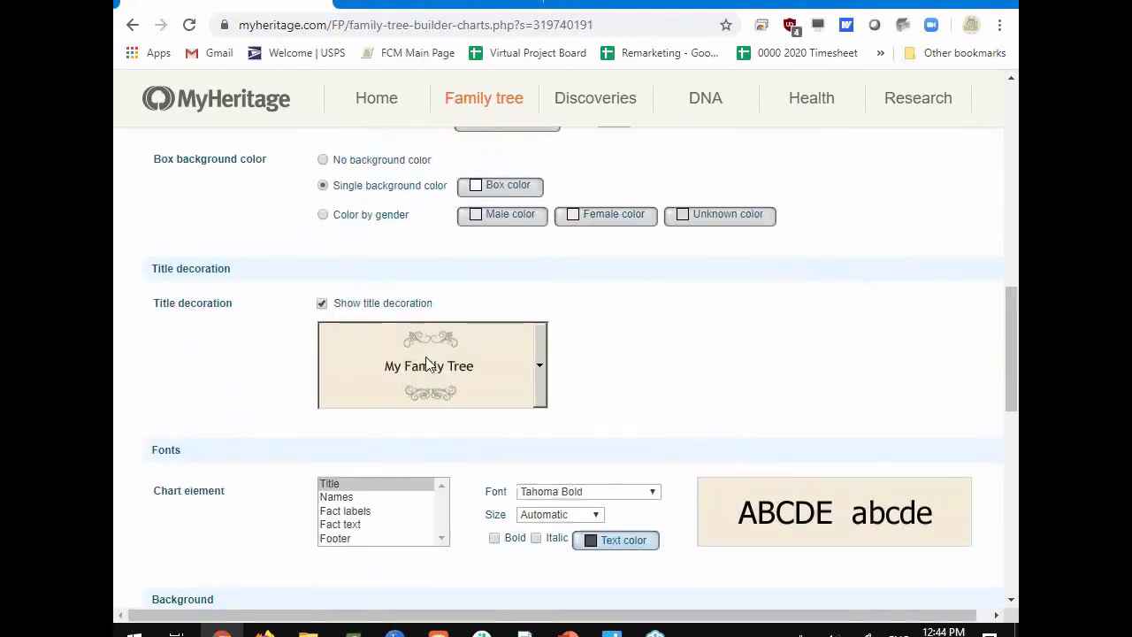
Open the list of available fonts for the Title chart element.
{"action": "left_click", "coordinate": [654, 494]}
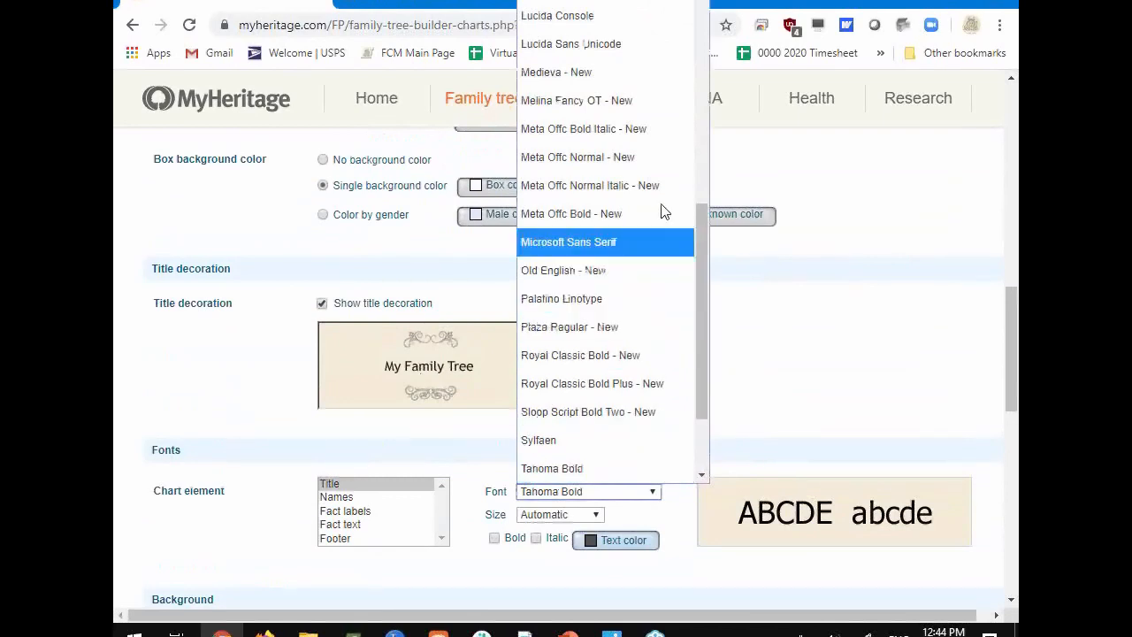
Try the Medieva - New font and the Bokka Half Shadow - New font on the chart title.
{"action": "left_click", "coordinate": [651, 71]}
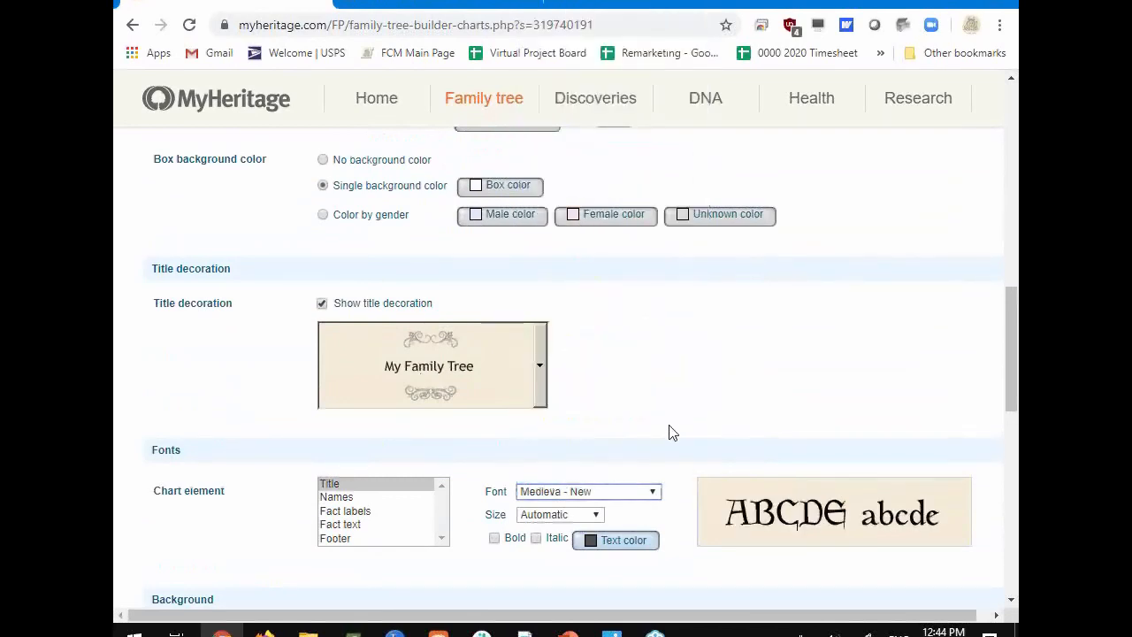
{"action": "left_click", "coordinate": [653, 492]}
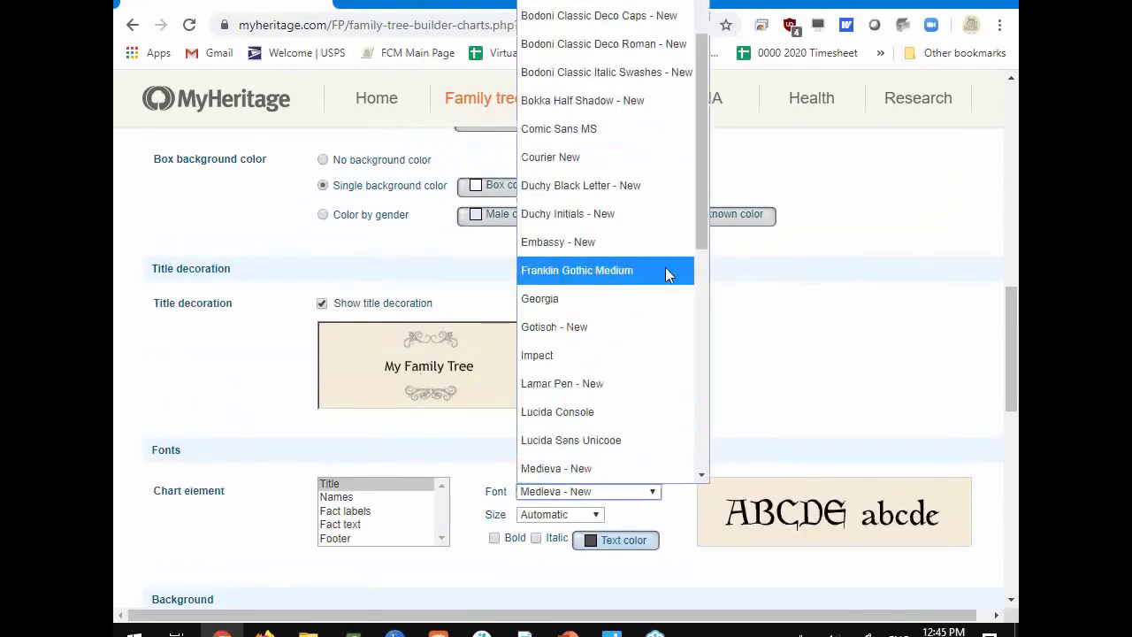
{"action": "scroll", "coordinate": [667, 262], "scroll_direction": "up", "scroll_amount": 1}
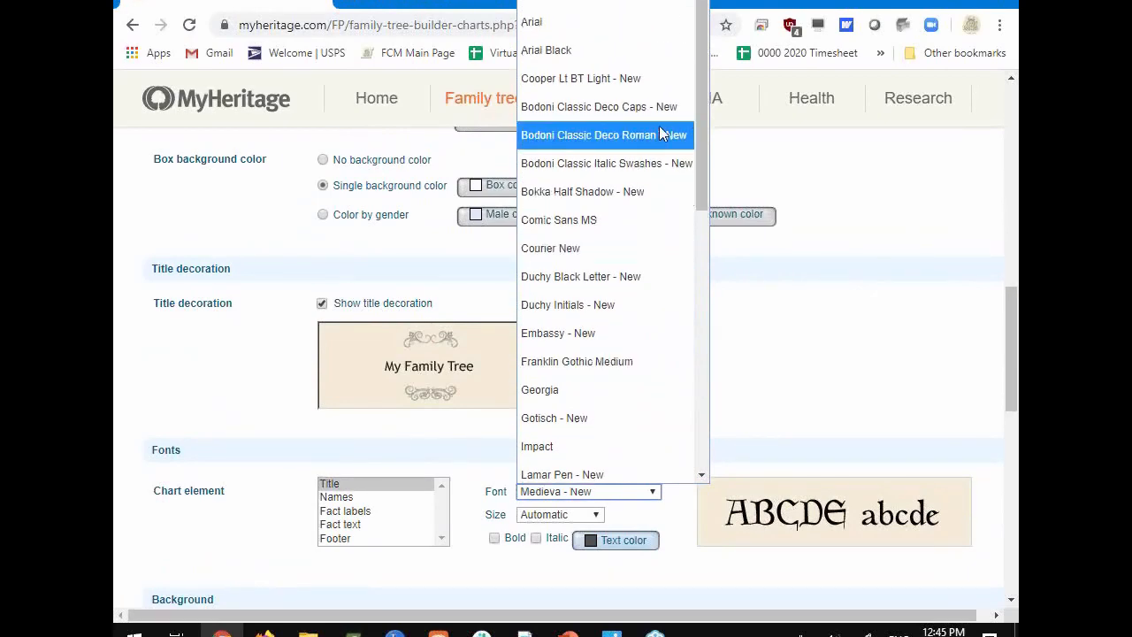
{"action": "left_click", "coordinate": [658, 192]}
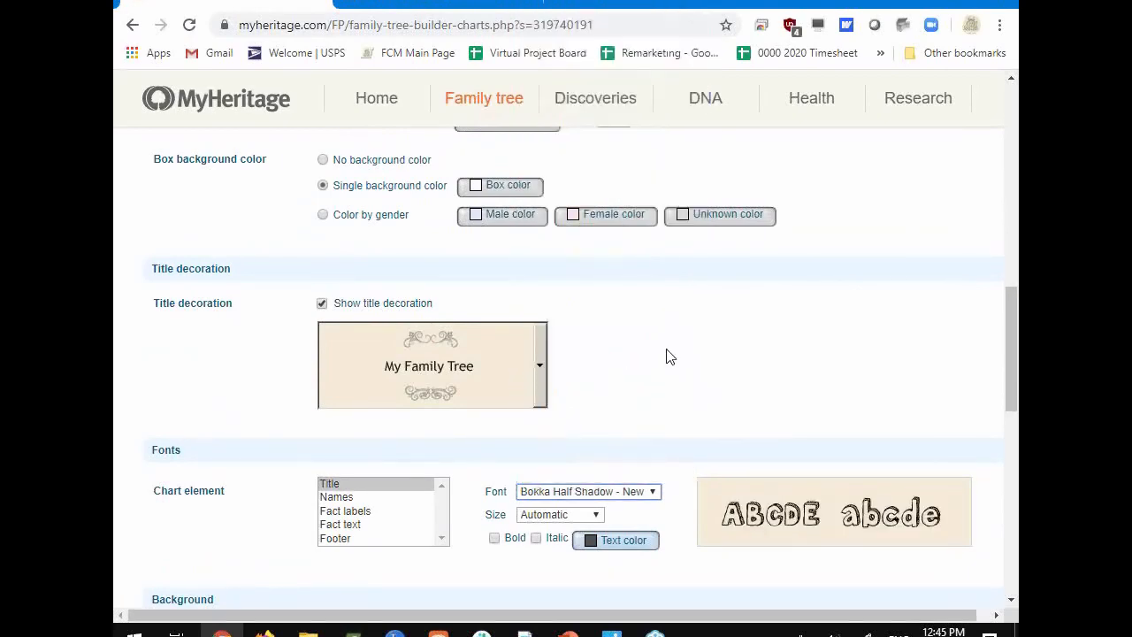
Try the Embassy - New and Lamar Pen - New script fonts on the chart title.
{"action": "left_click", "coordinate": [653, 493]}
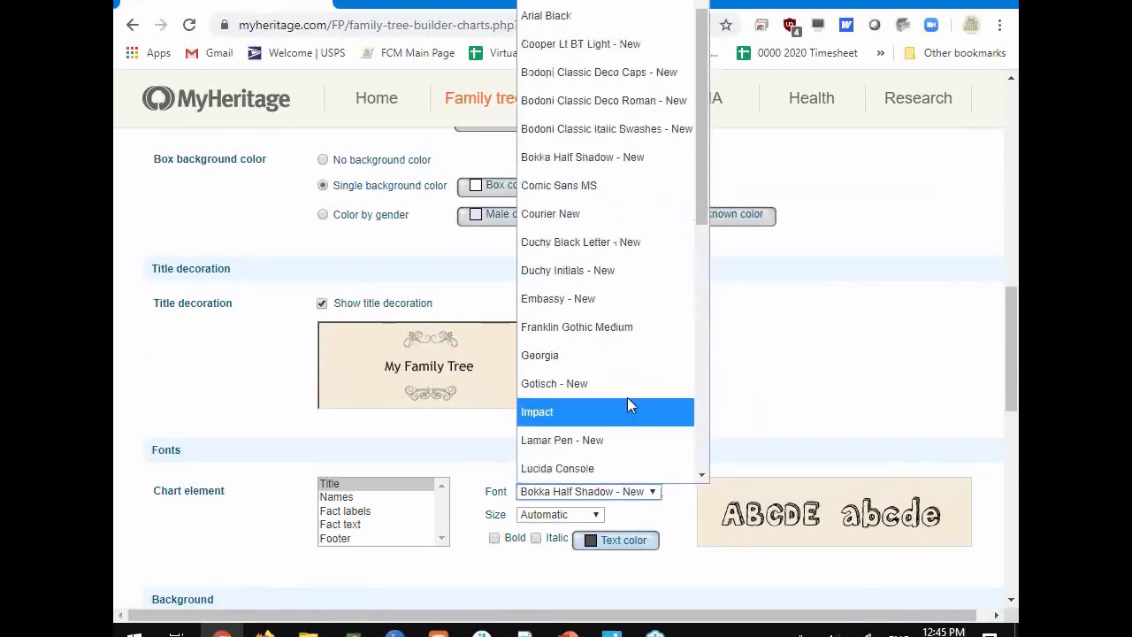
{"action": "left_click", "coordinate": [621, 299]}
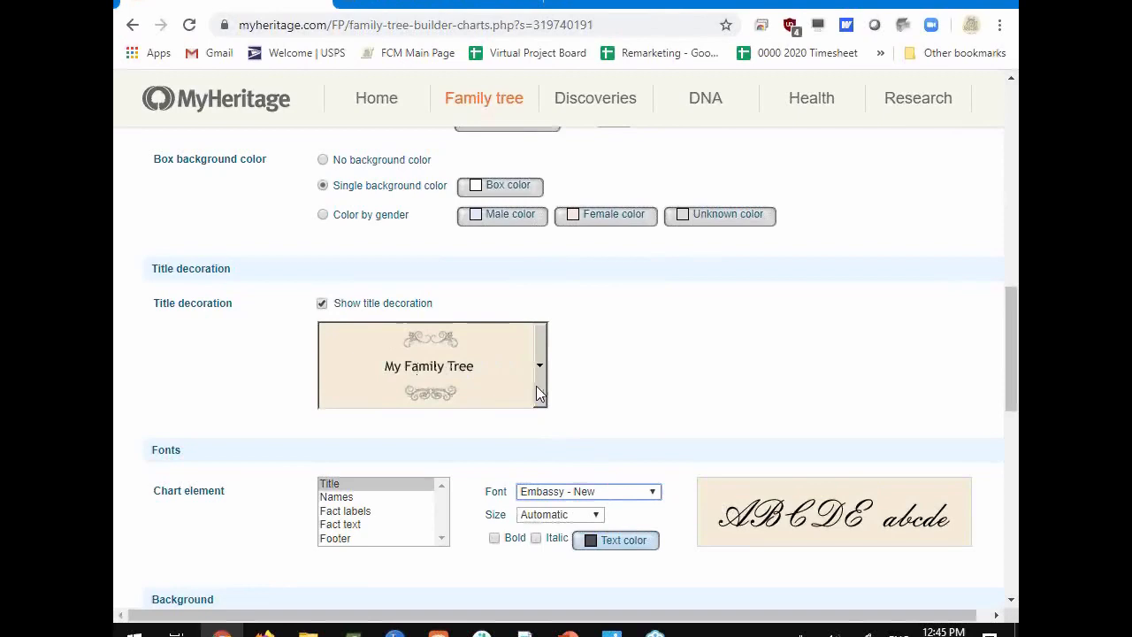
{"action": "left_click", "coordinate": [653, 492]}
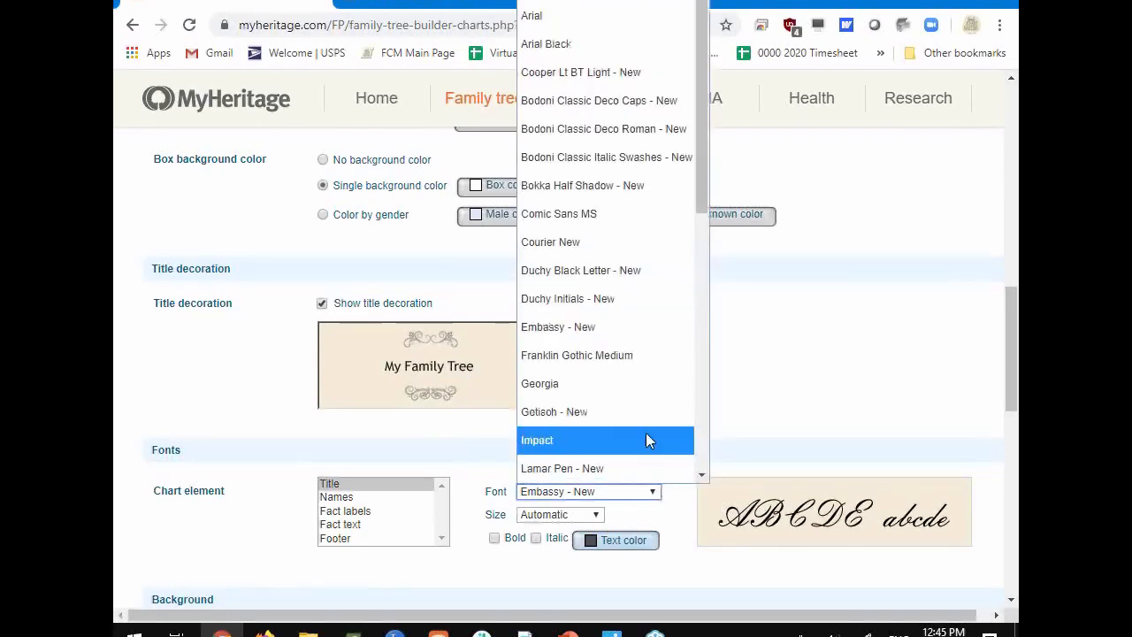
{"action": "left_click", "coordinate": [638, 464]}
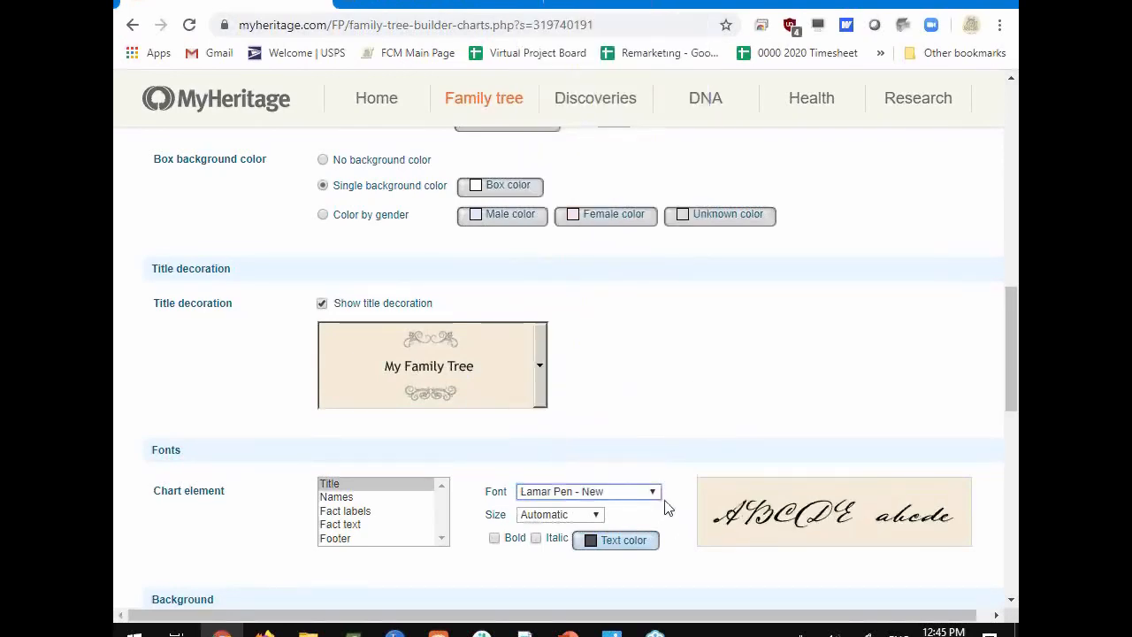
Try the Royal Classic Bold - New font and the Tahoma Bold font on the chart title.
{"action": "left_click", "coordinate": [654, 494]}
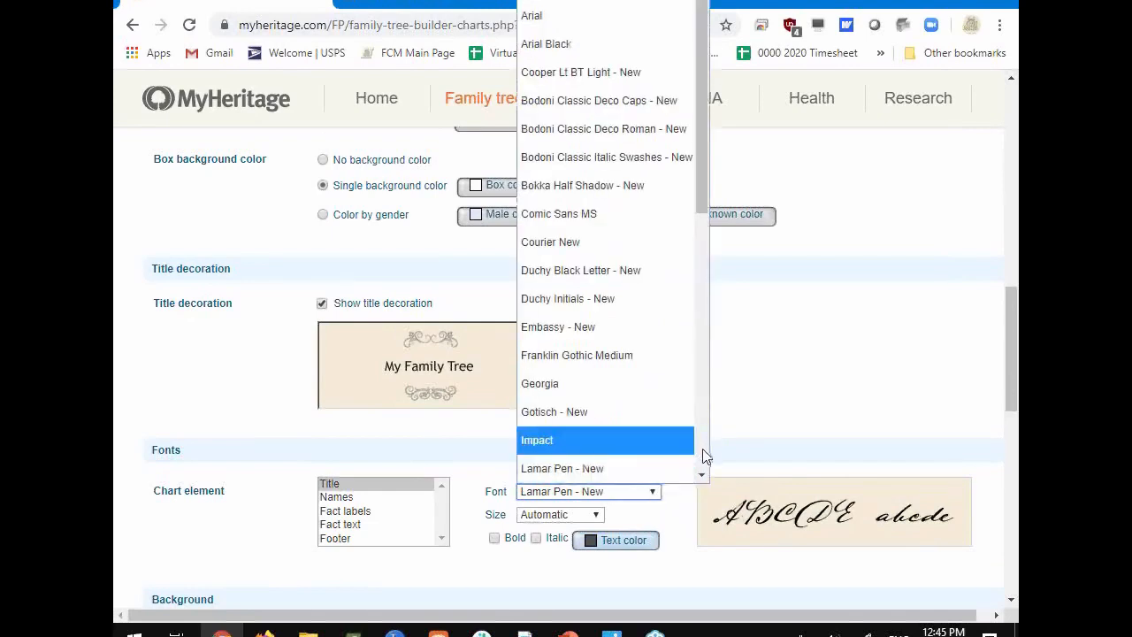
{"action": "scroll", "coordinate": [702, 453], "scroll_direction": "down", "scroll_amount": 5}
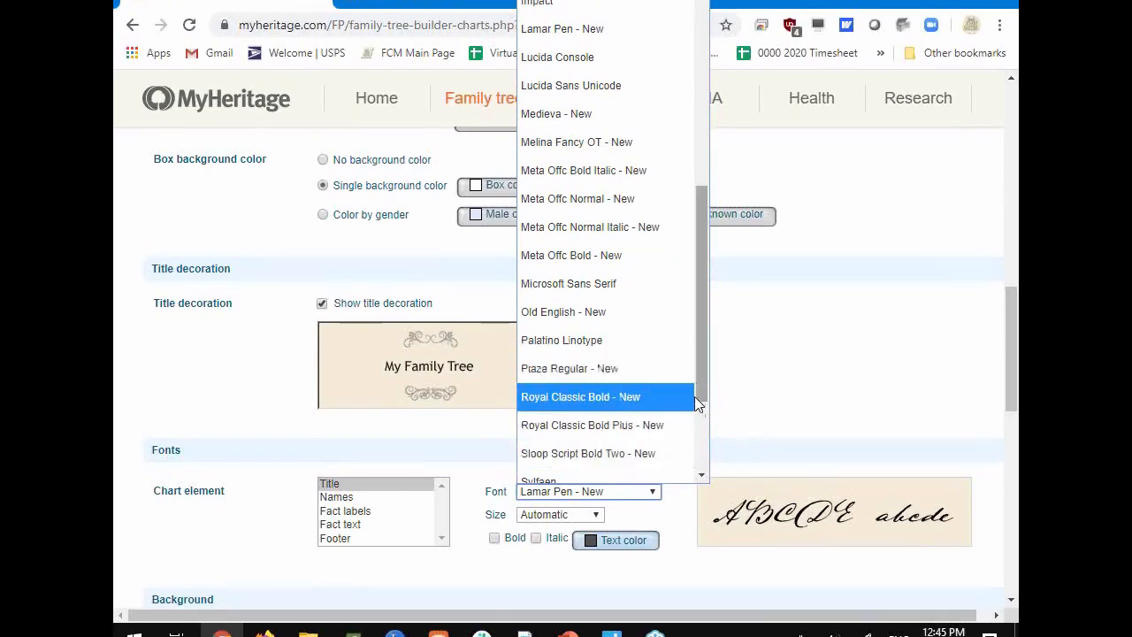
{"action": "left_click", "coordinate": [663, 405]}
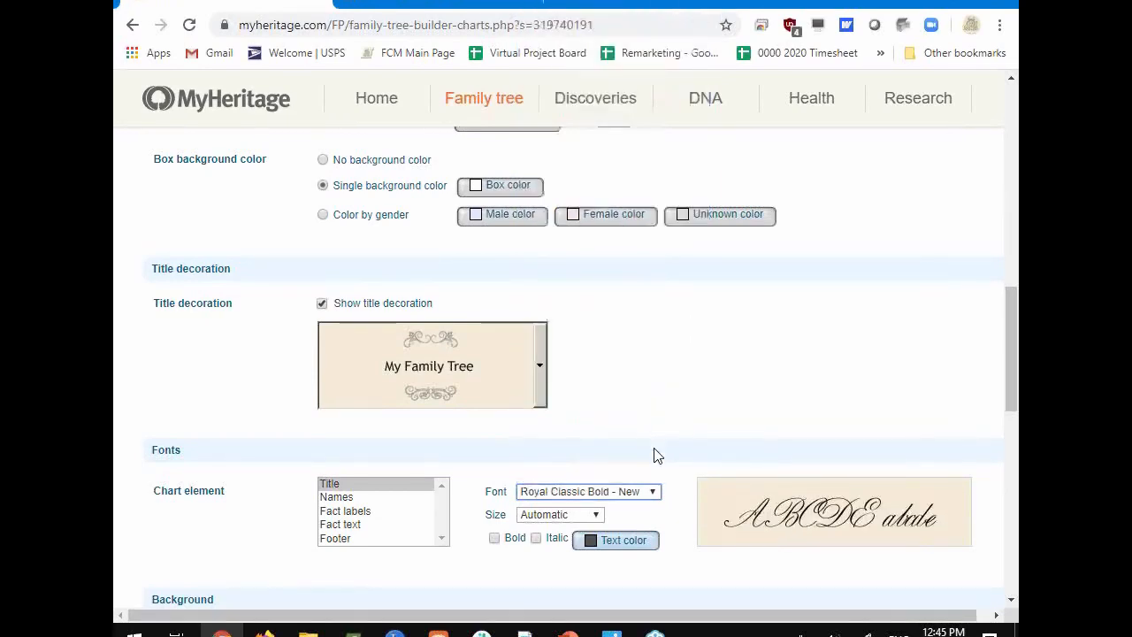
{"action": "left_click", "coordinate": [654, 495]}
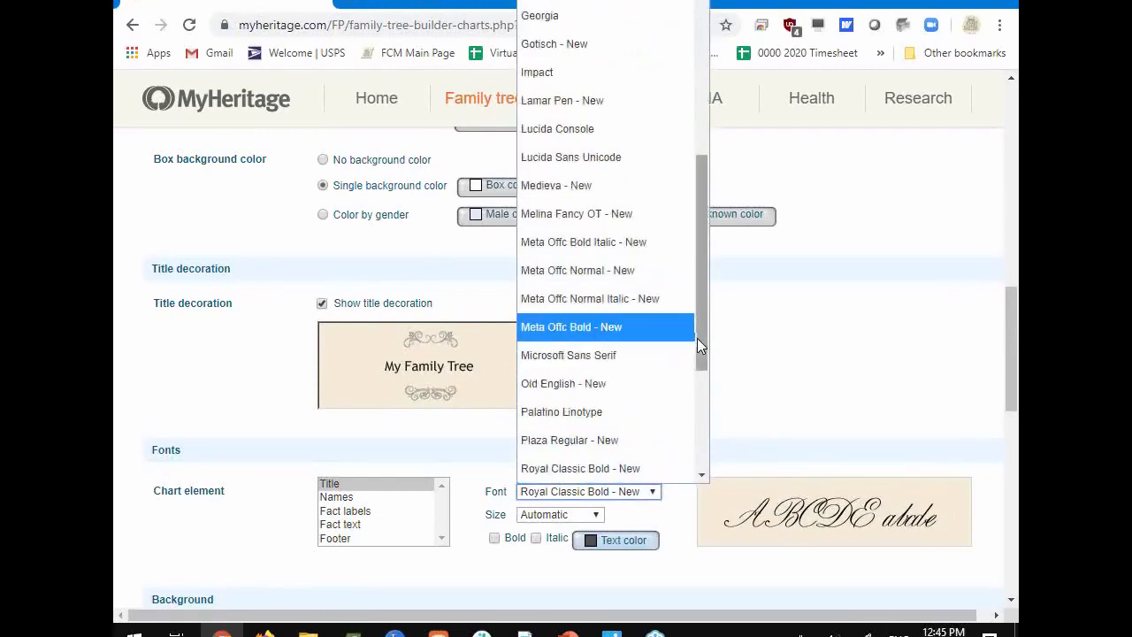
{"action": "left_click_drag", "start_coordinate": [697, 339], "coordinate": [678, 450]}
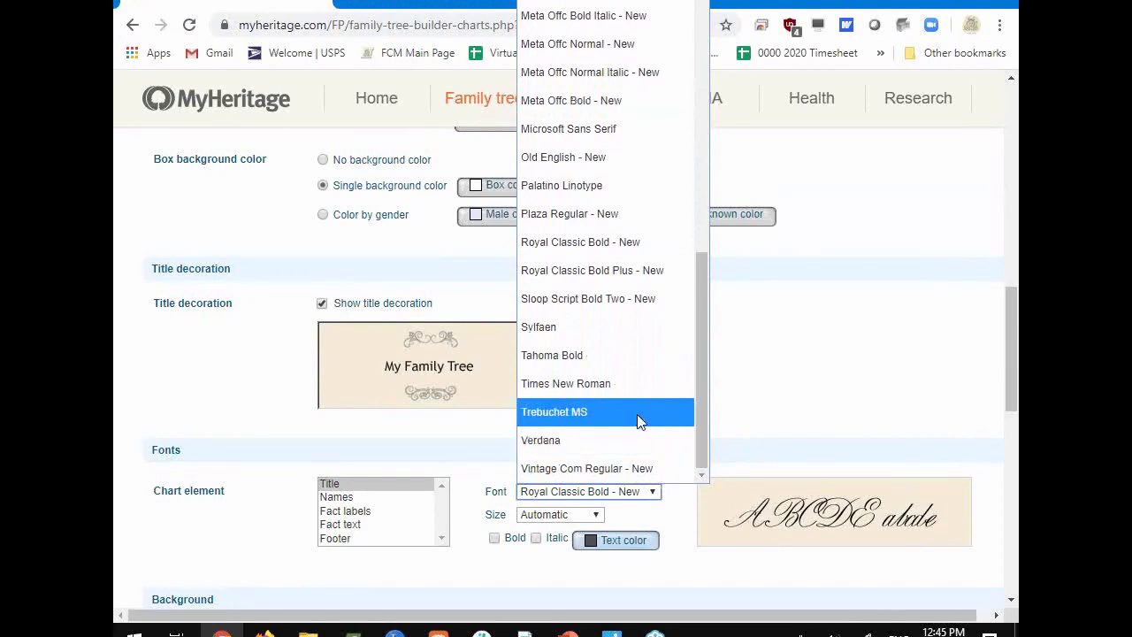
{"action": "left_click", "coordinate": [618, 362]}
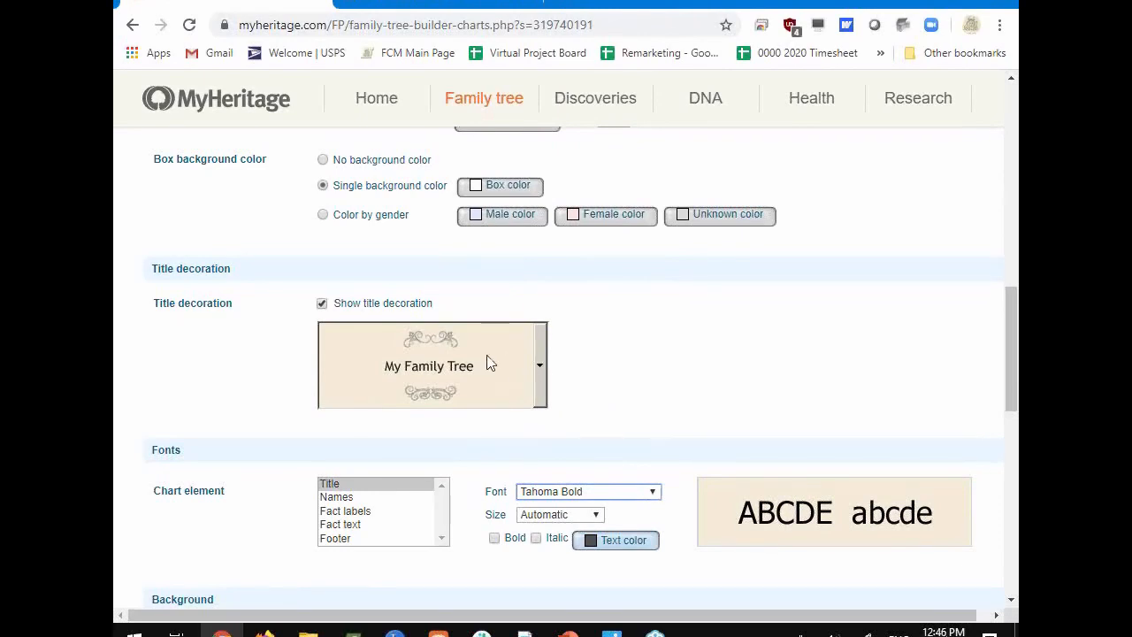
Try the Vintage Com Regular - New font on the chart title.
{"action": "left_click", "coordinate": [655, 495]}
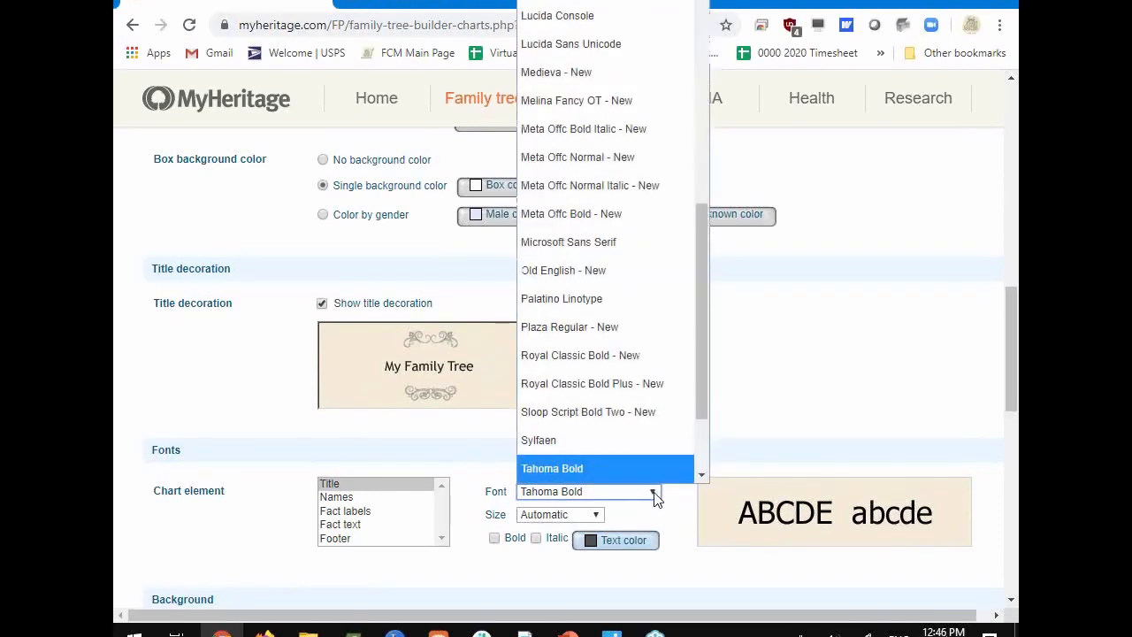
{"action": "scroll", "coordinate": [701, 454], "scroll_direction": "down", "scroll_amount": 2}
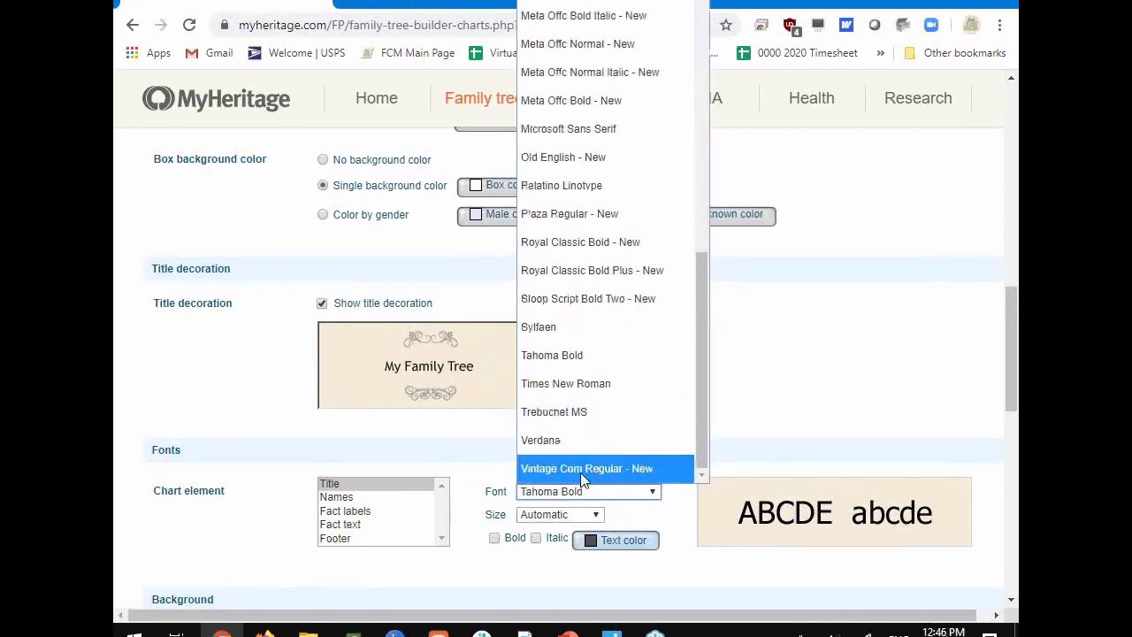
{"action": "left_click", "coordinate": [550, 476]}
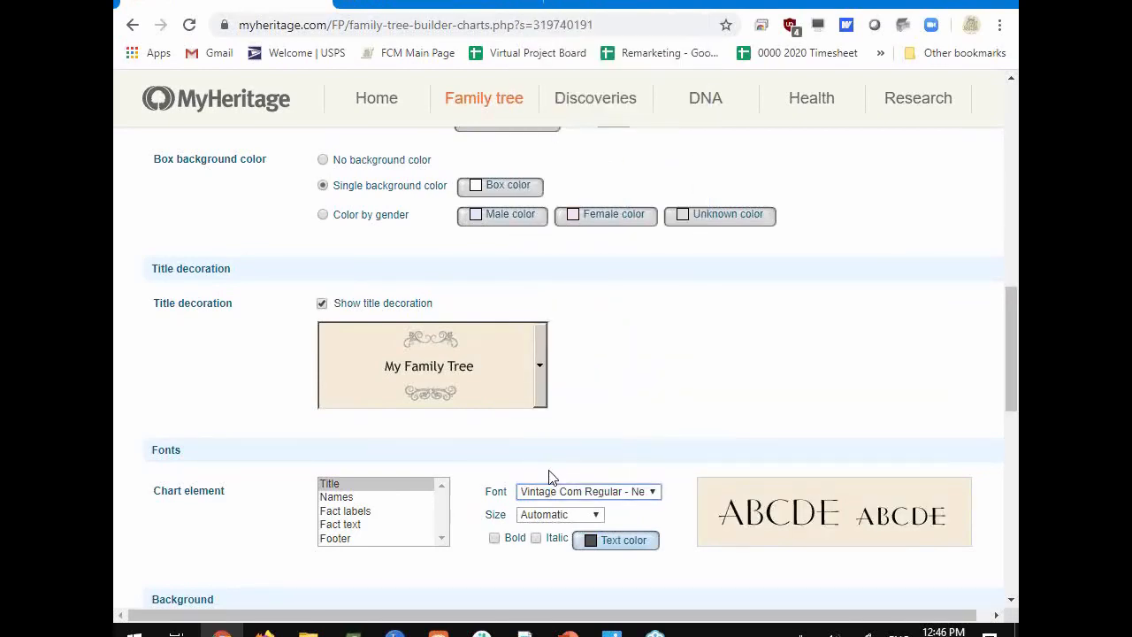
Try Comic Sans MS for the Names chart element and settle on Times New Roman as its font.
{"action": "left_click", "coordinate": [393, 501]}
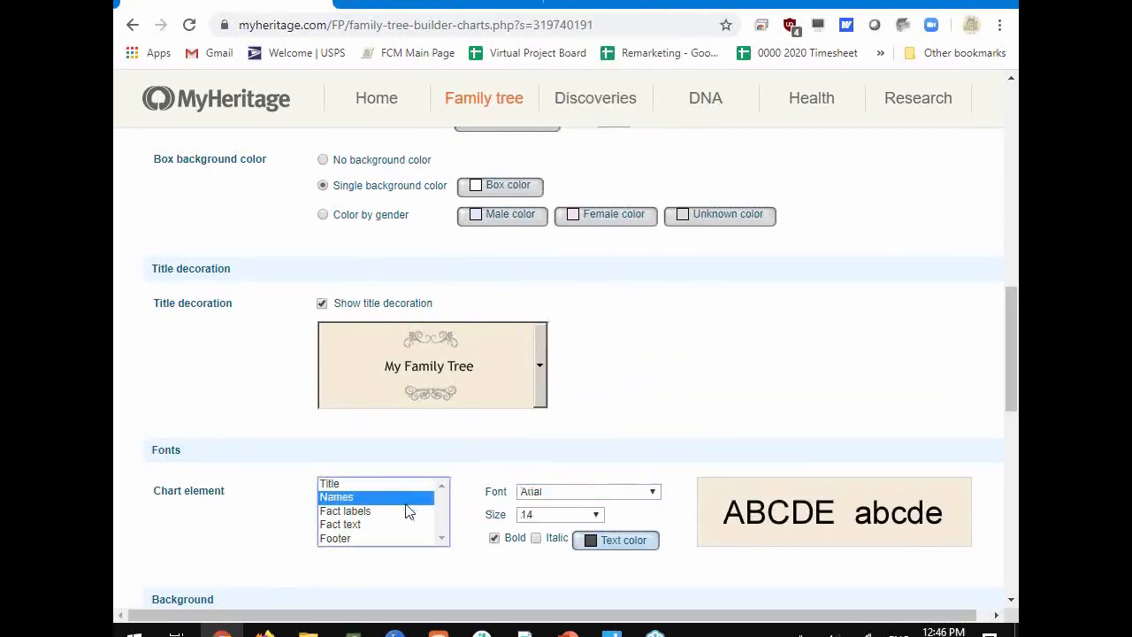
{"action": "left_click", "coordinate": [656, 498]}
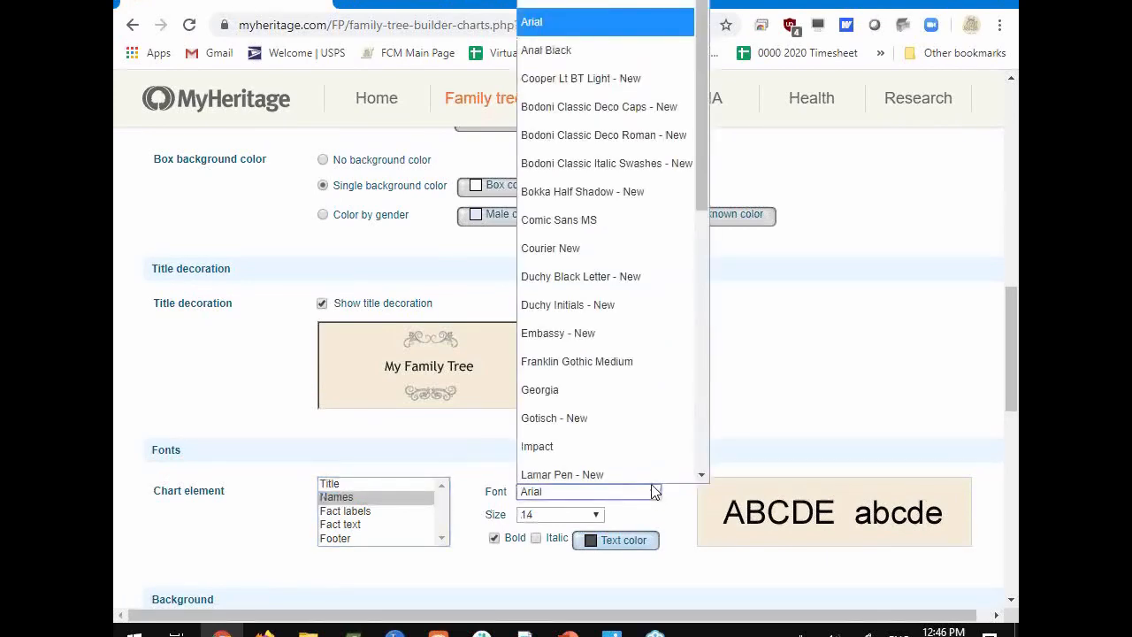
{"action": "scroll", "coordinate": [654, 473], "scroll_direction": "down", "scroll_amount": 1}
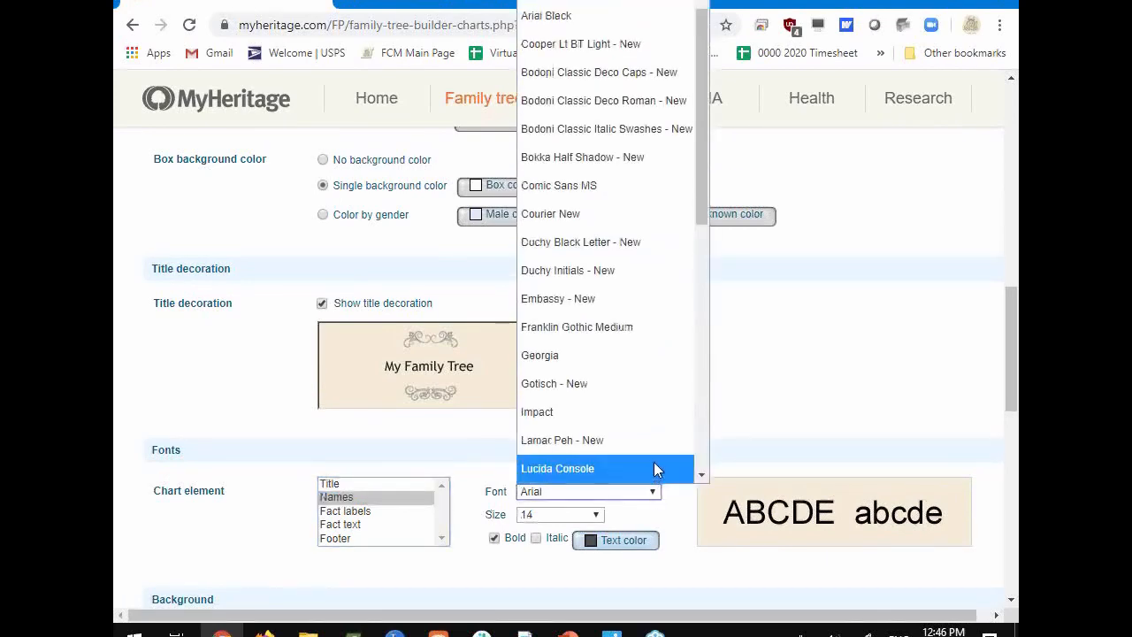
{"action": "left_click", "coordinate": [631, 181]}
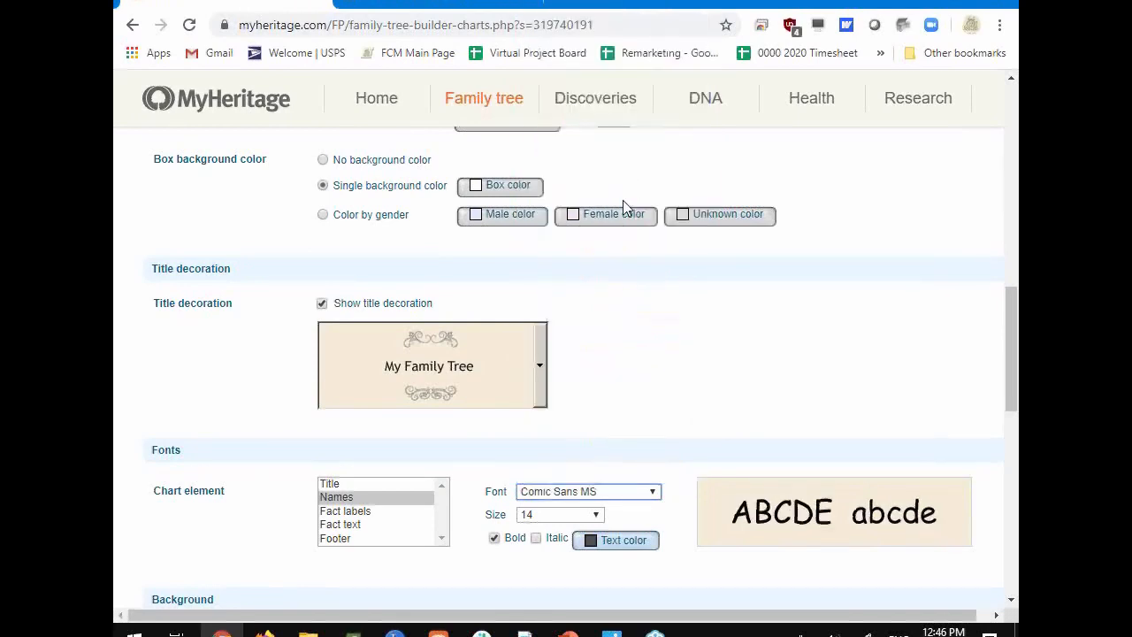
{"action": "left_click", "coordinate": [652, 494]}
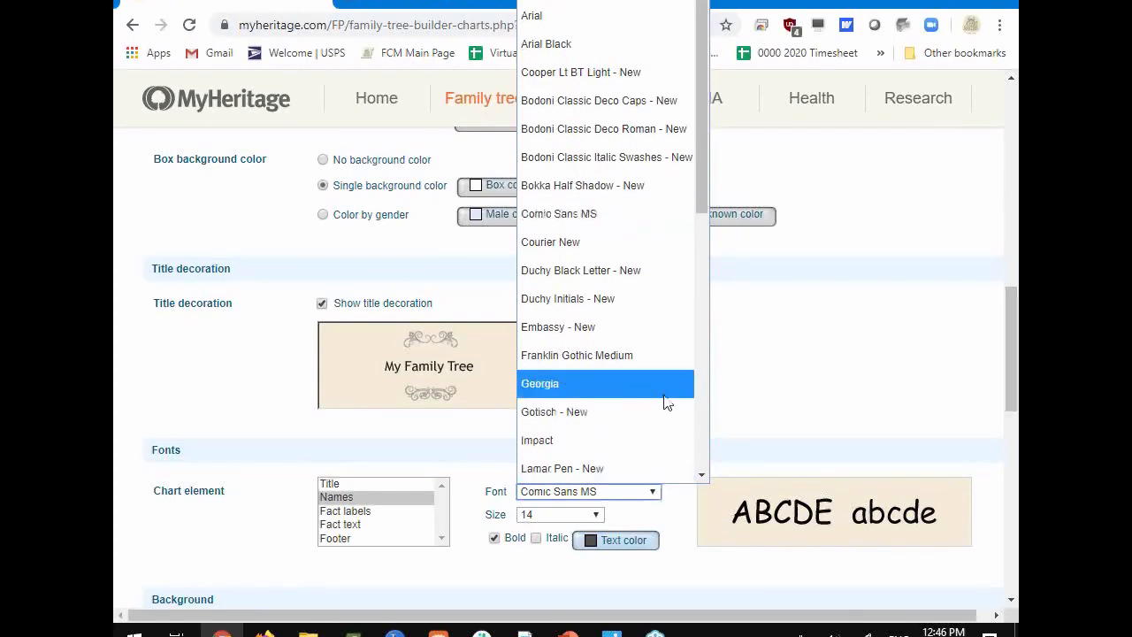
{"action": "scroll", "coordinate": [666, 402], "scroll_direction": "down", "scroll_amount": 10}
{"action": "scroll", "coordinate": [666, 408], "scroll_direction": "down", "scroll_amount": 2}
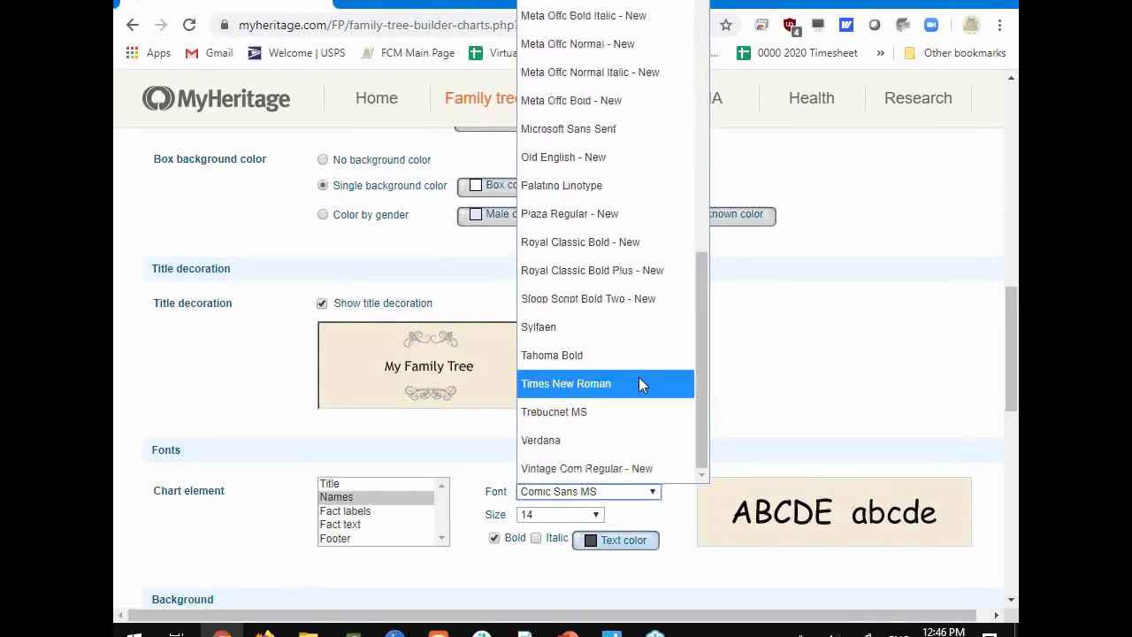
{"action": "left_click", "coordinate": [639, 379]}
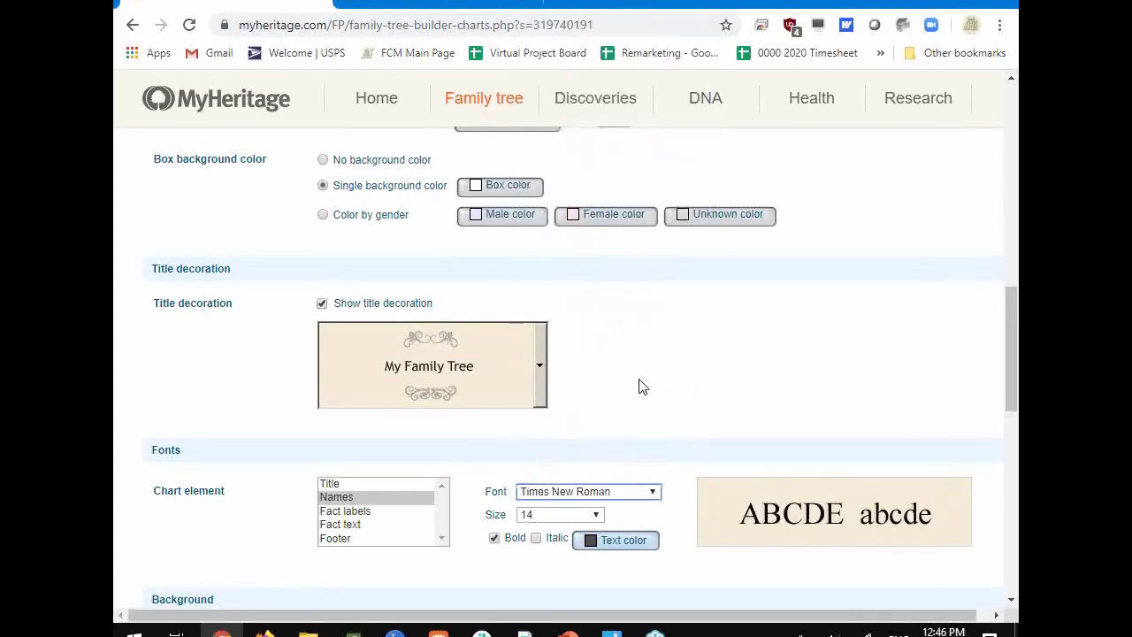
Set the font of the Title chart element to Sloop Script Bold Two - New.
{"action": "left_click", "coordinate": [367, 484]}
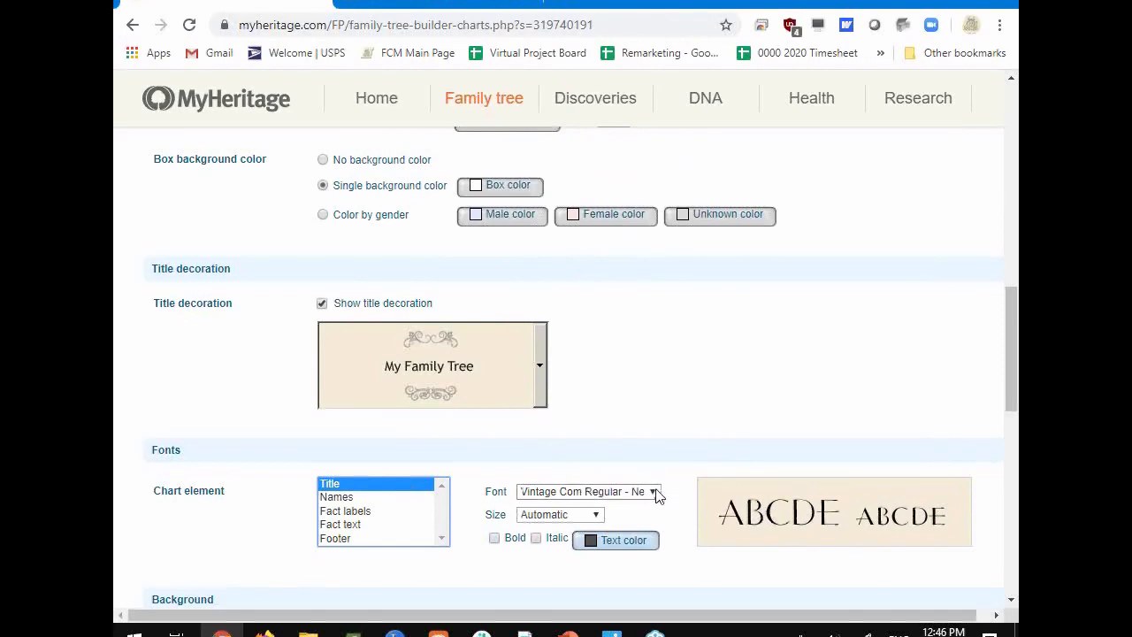
{"action": "left_click", "coordinate": [651, 492]}
{"action": "left_click", "coordinate": [645, 299]}
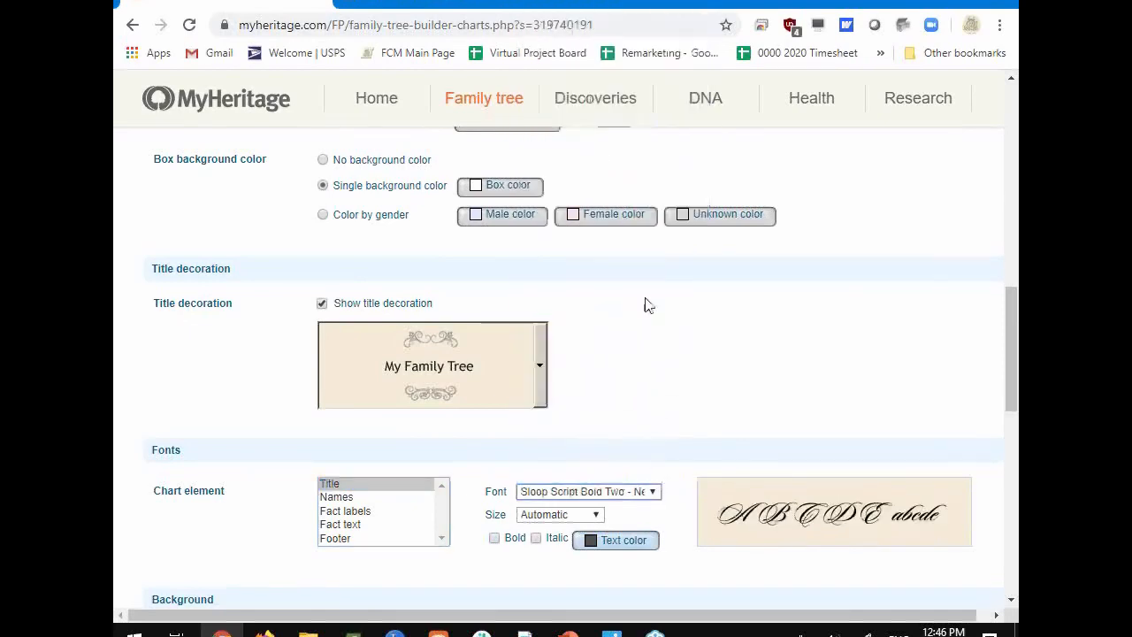
Set the Fact labels chart element to the Times New Roman font at size 10.
{"action": "left_click", "coordinate": [401, 498]}
{"action": "left_click", "coordinate": [393, 512]}
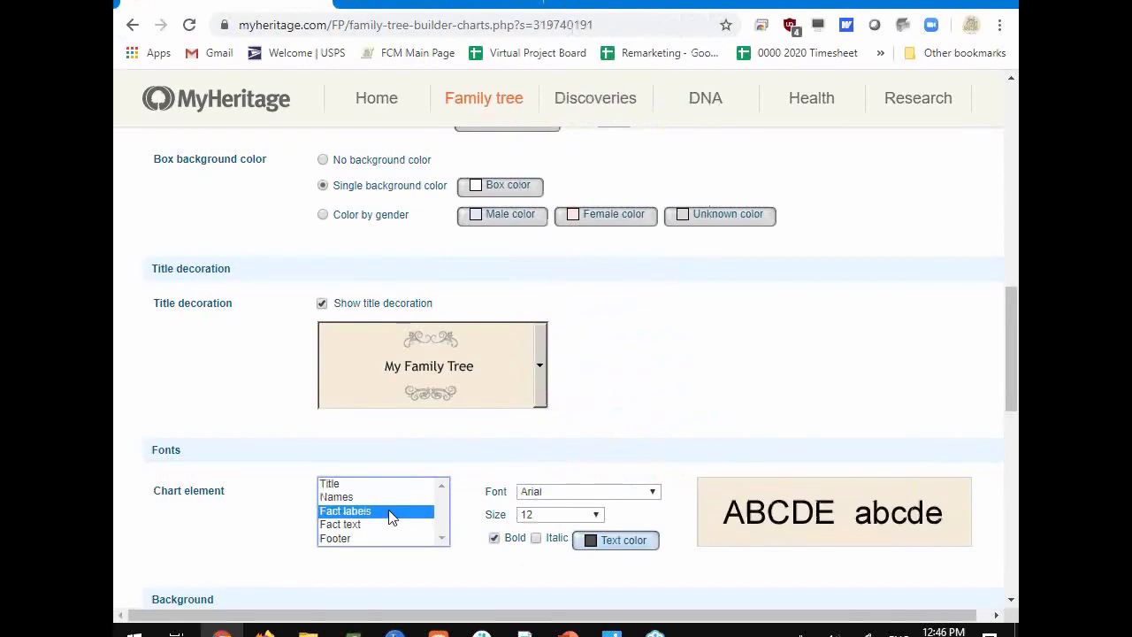
{"action": "left_click", "coordinate": [623, 498]}
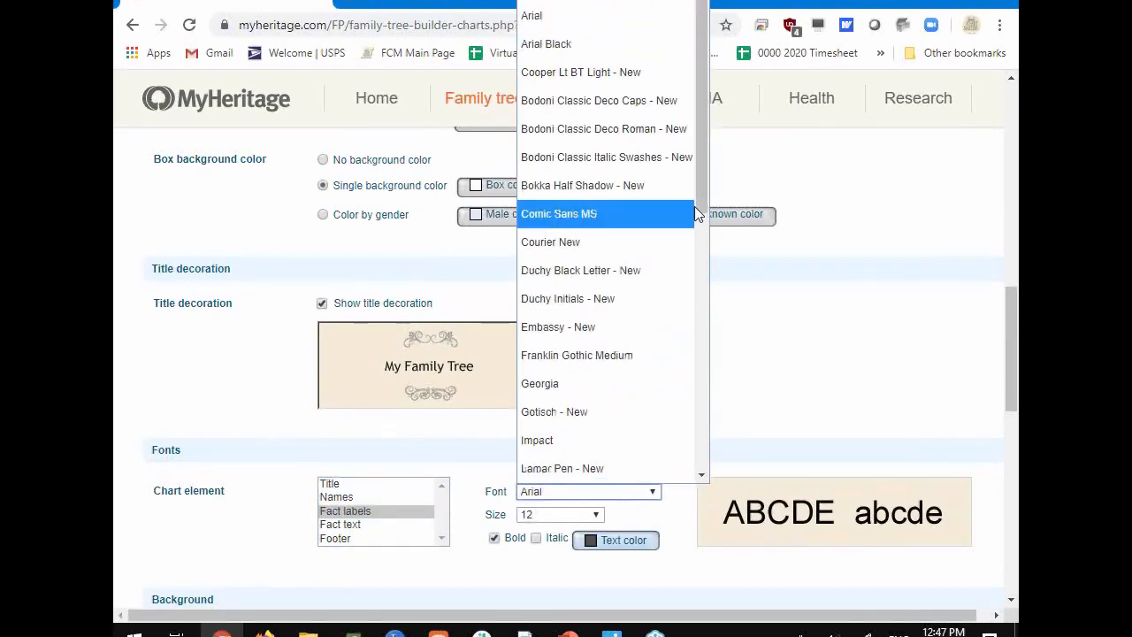
{"action": "left_click_drag", "start_coordinate": [704, 189], "coordinate": [722, 455]}
{"action": "left_click", "coordinate": [612, 383]}
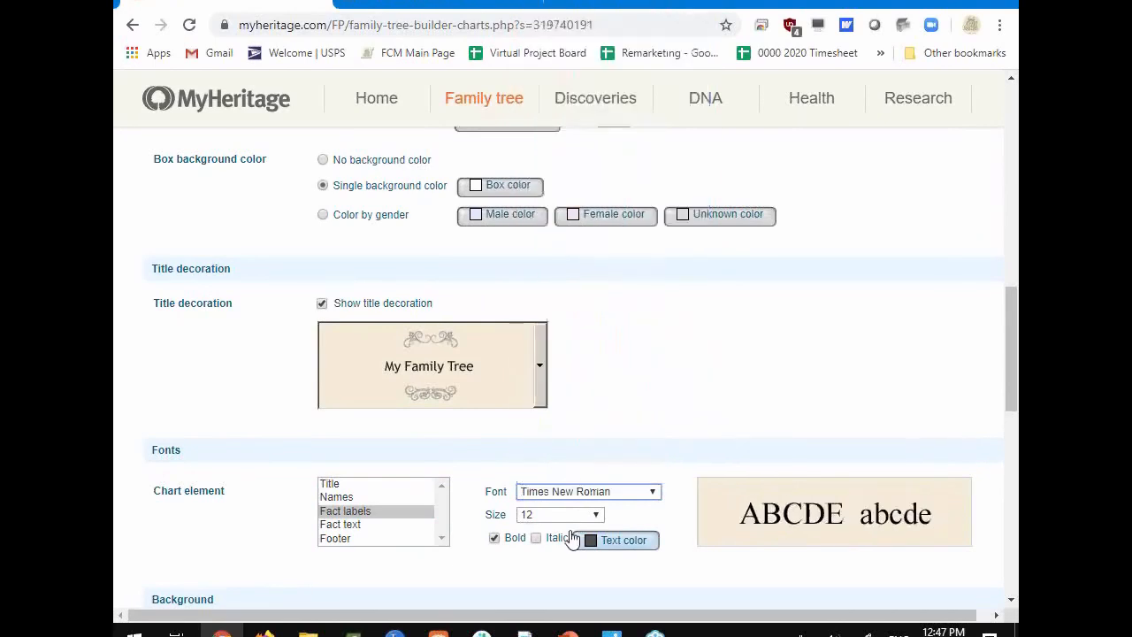
{"action": "left_click", "coordinate": [585, 515]}
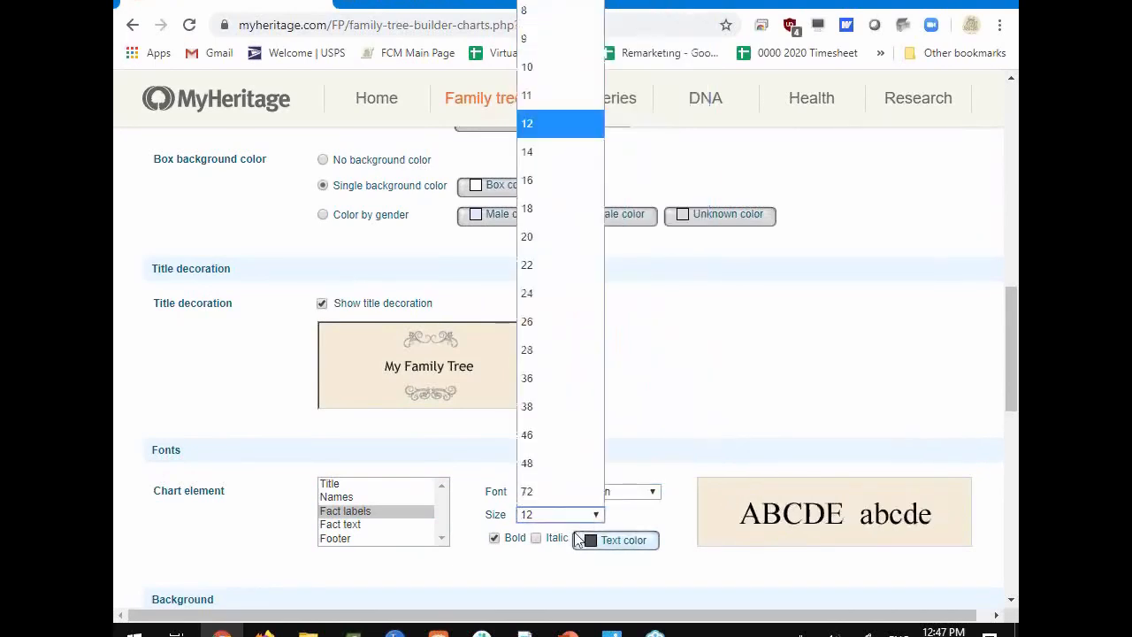
{"action": "left_click", "coordinate": [571, 69]}
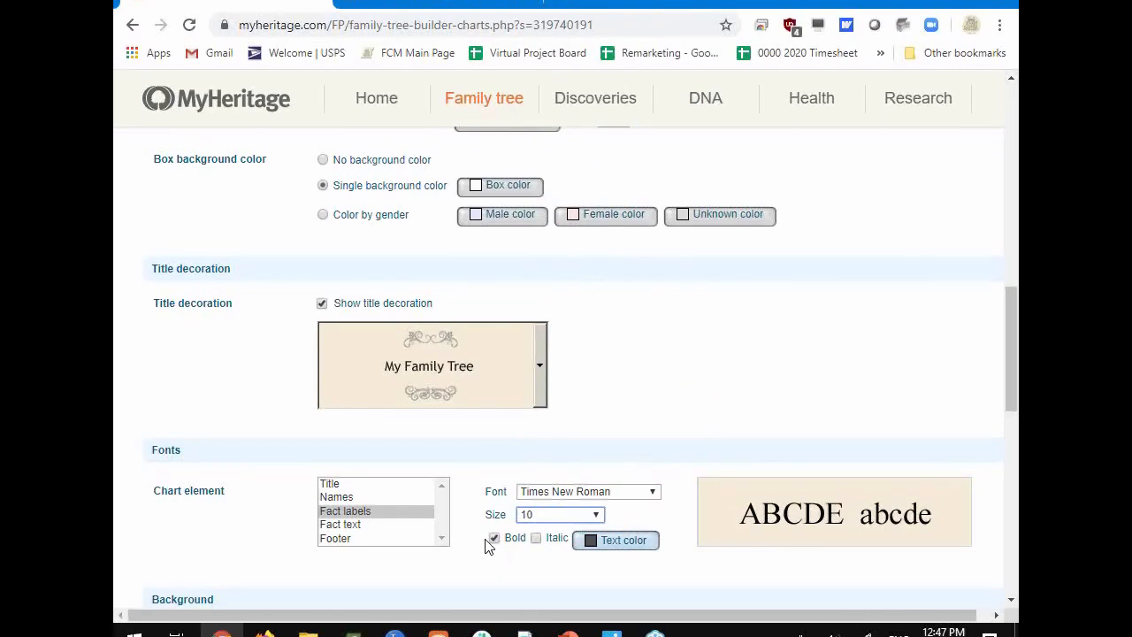
Set the font of the Fact text chart element to Times New Roman.
{"action": "left_click", "coordinate": [419, 499]}
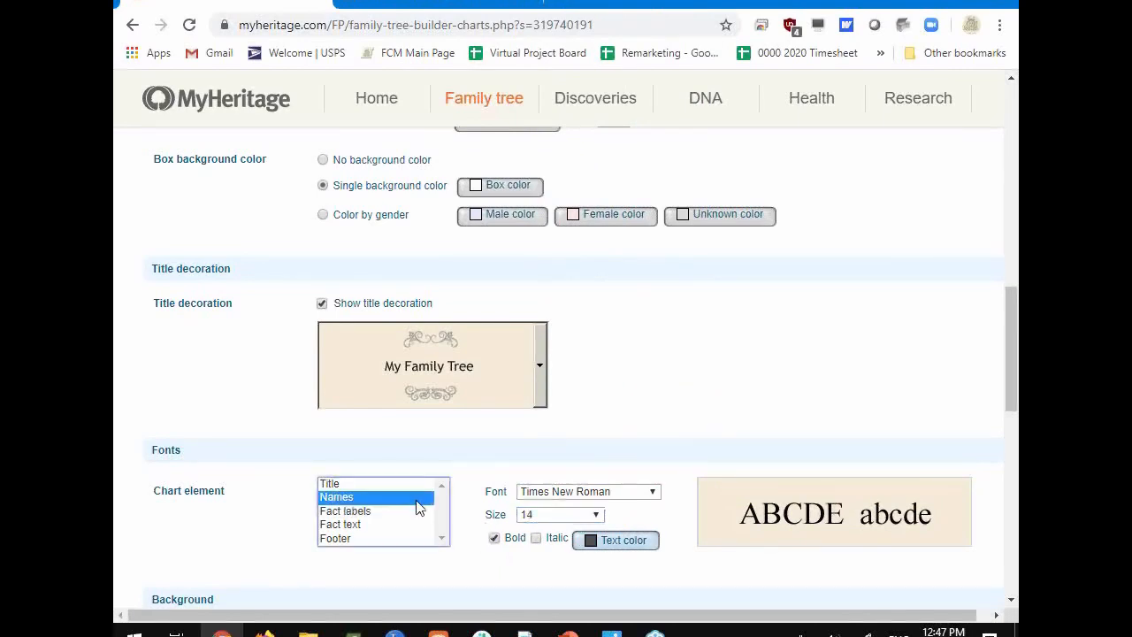
{"action": "left_click", "coordinate": [407, 525]}
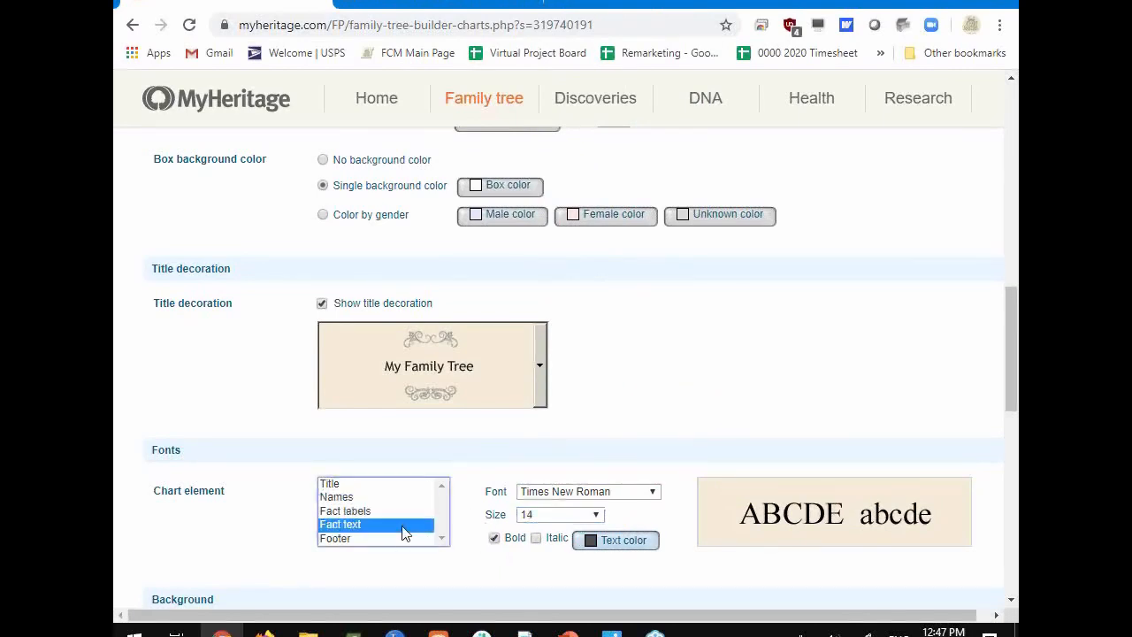
{"action": "left_click", "coordinate": [638, 498]}
{"action": "scroll", "coordinate": [690, 384], "scroll_direction": "down", "scroll_amount": 1}
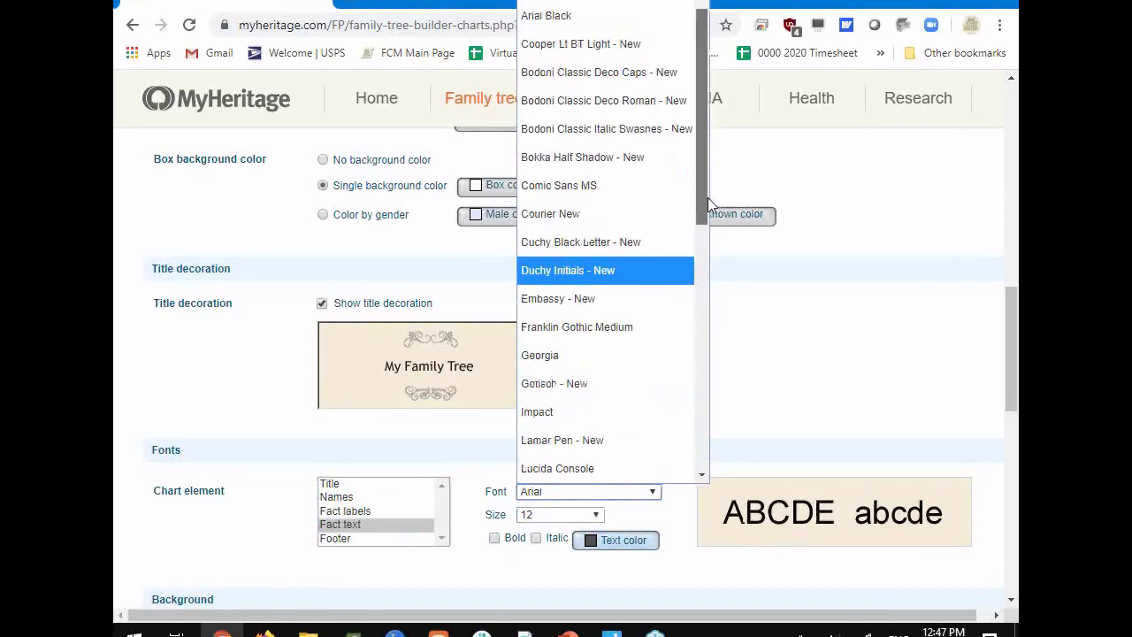
{"action": "left_click_drag", "start_coordinate": [708, 197], "coordinate": [695, 435]}
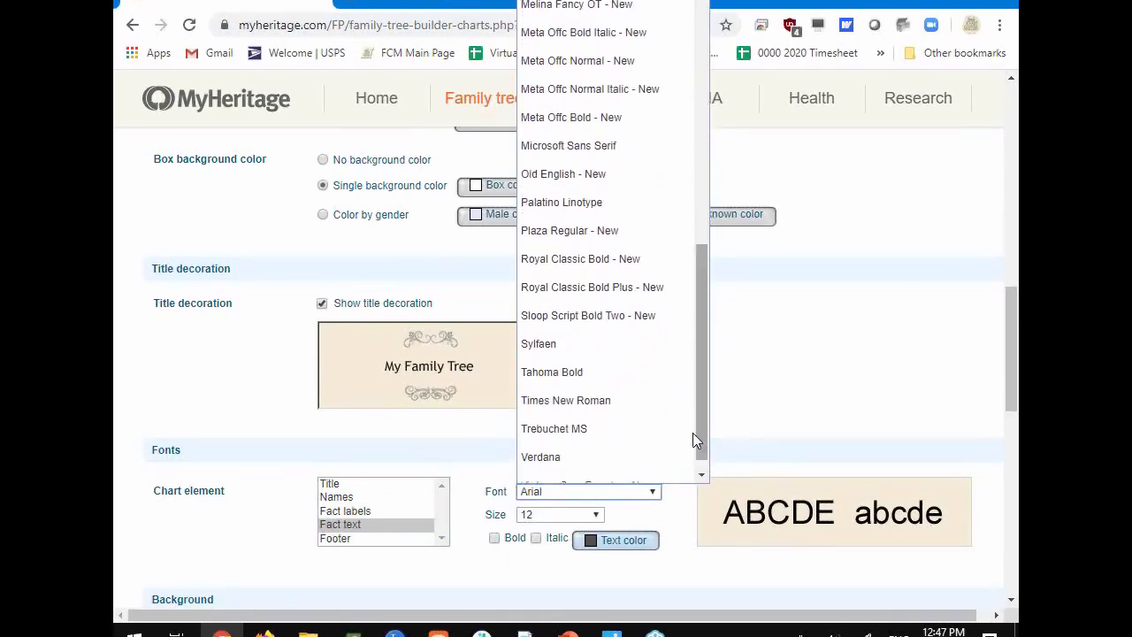
{"action": "left_click", "coordinate": [604, 410]}
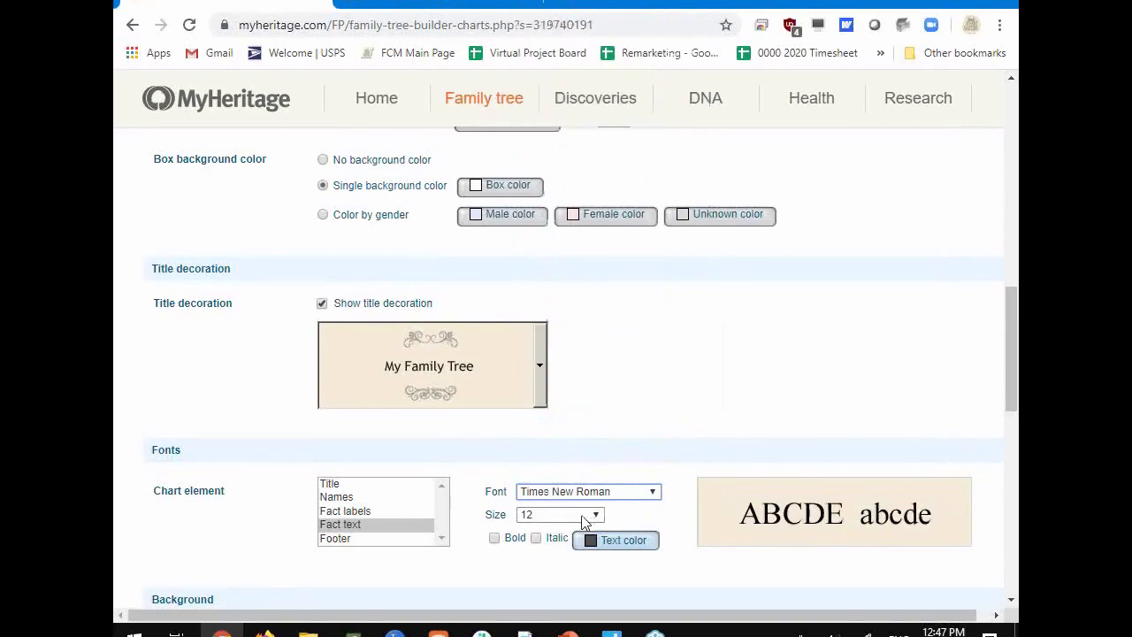
Set the font of the Footer chart element to Sloop Script Bold Two - New.
{"action": "left_click", "coordinate": [353, 541]}
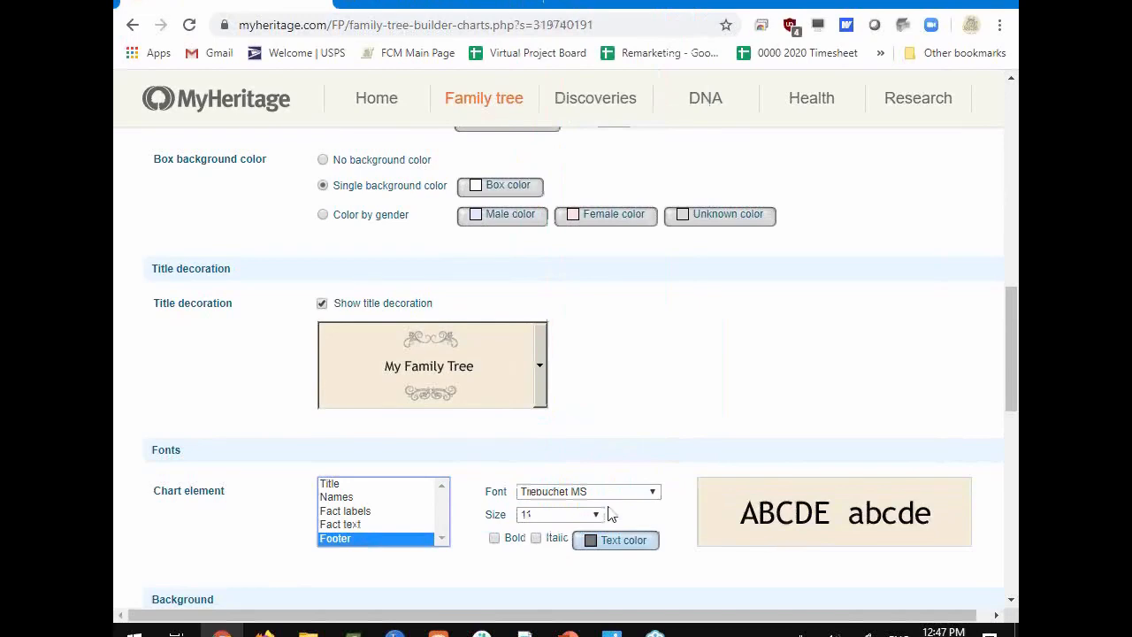
{"action": "left_click", "coordinate": [654, 492]}
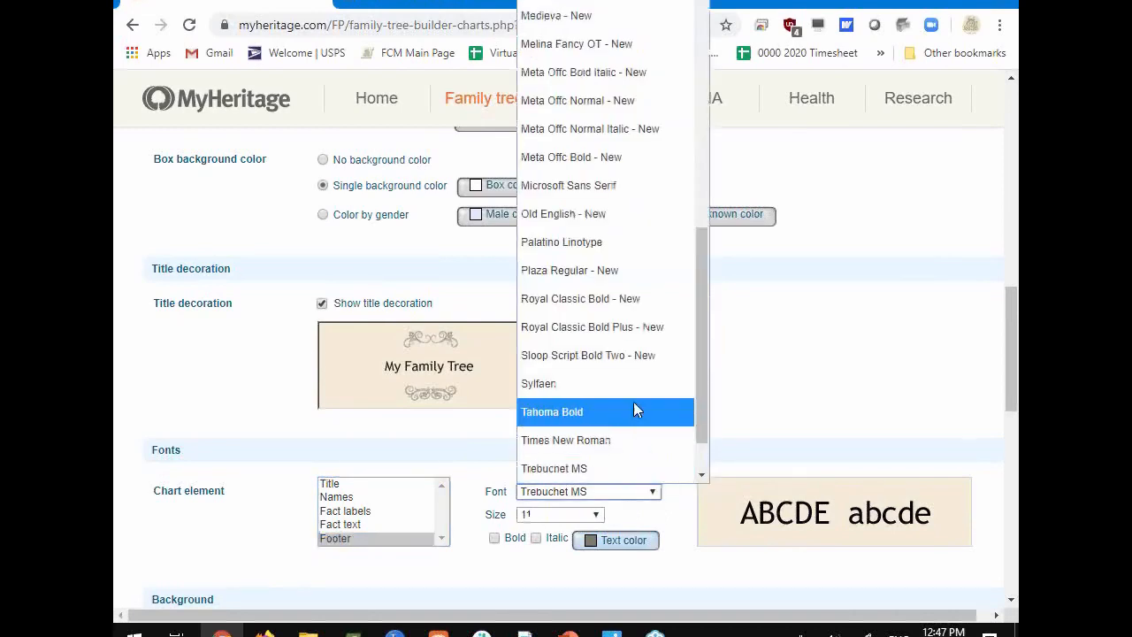
{"action": "left_click", "coordinate": [643, 355]}
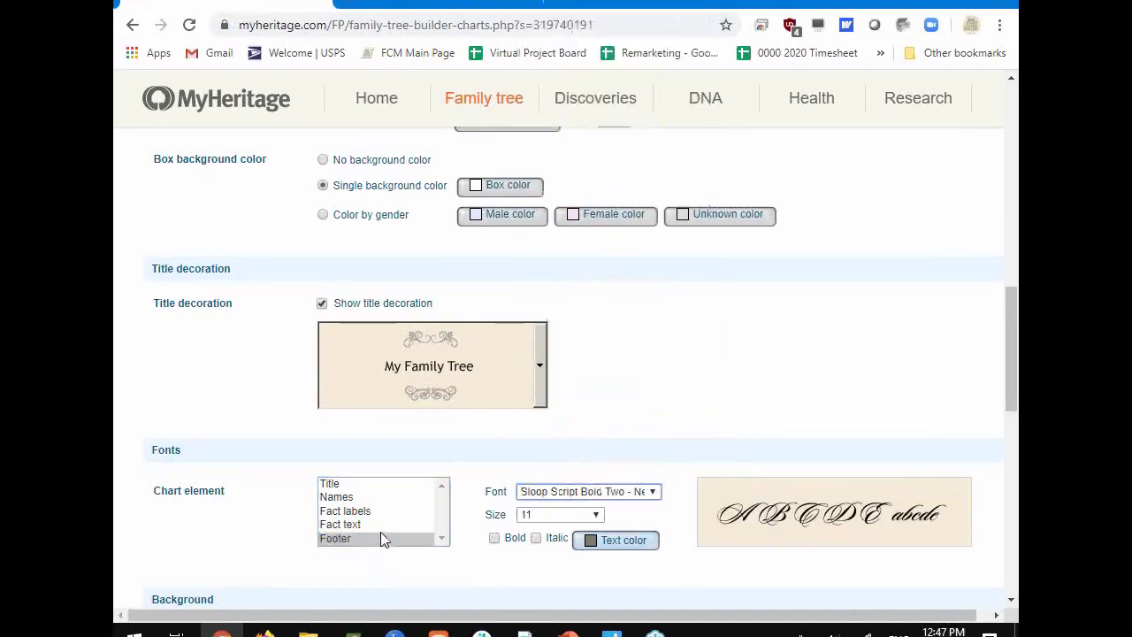
Review the names and fact font settings, and set the Title chart element's size to 38.
{"action": "left_click", "coordinate": [347, 497]}
{"action": "left_click", "coordinate": [347, 511]}
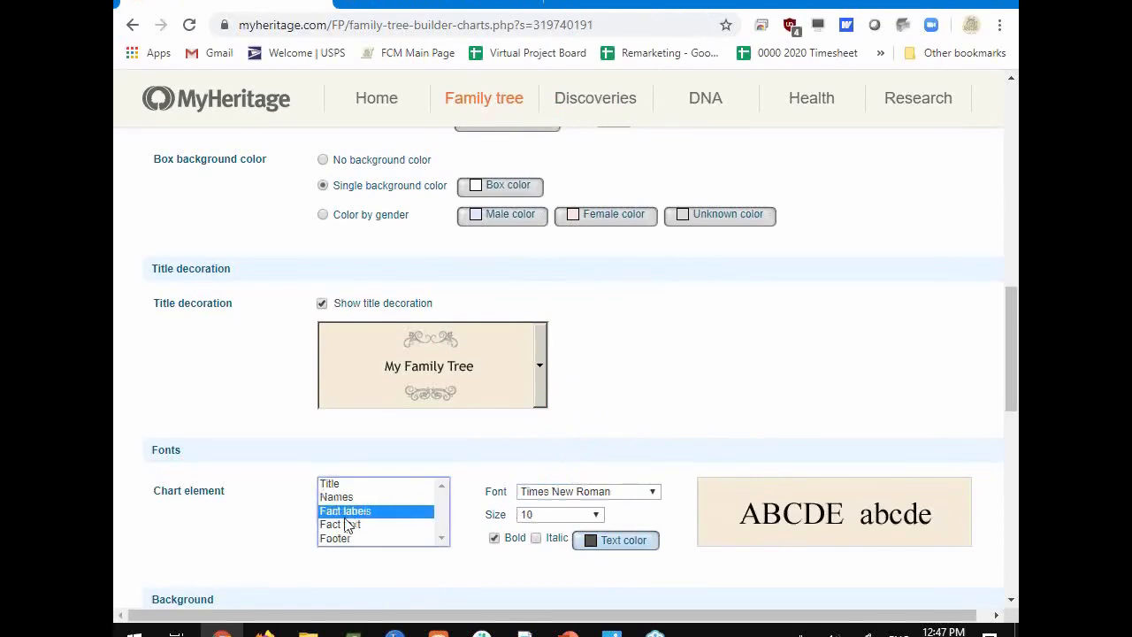
{"action": "left_click", "coordinate": [341, 524]}
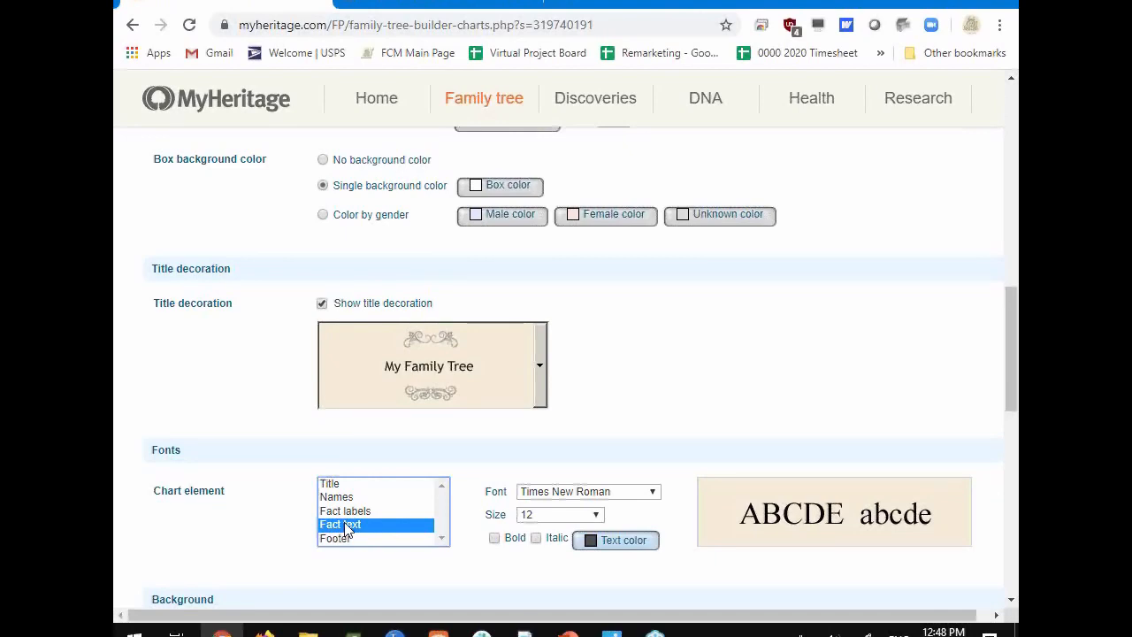
{"action": "left_click", "coordinate": [368, 484]}
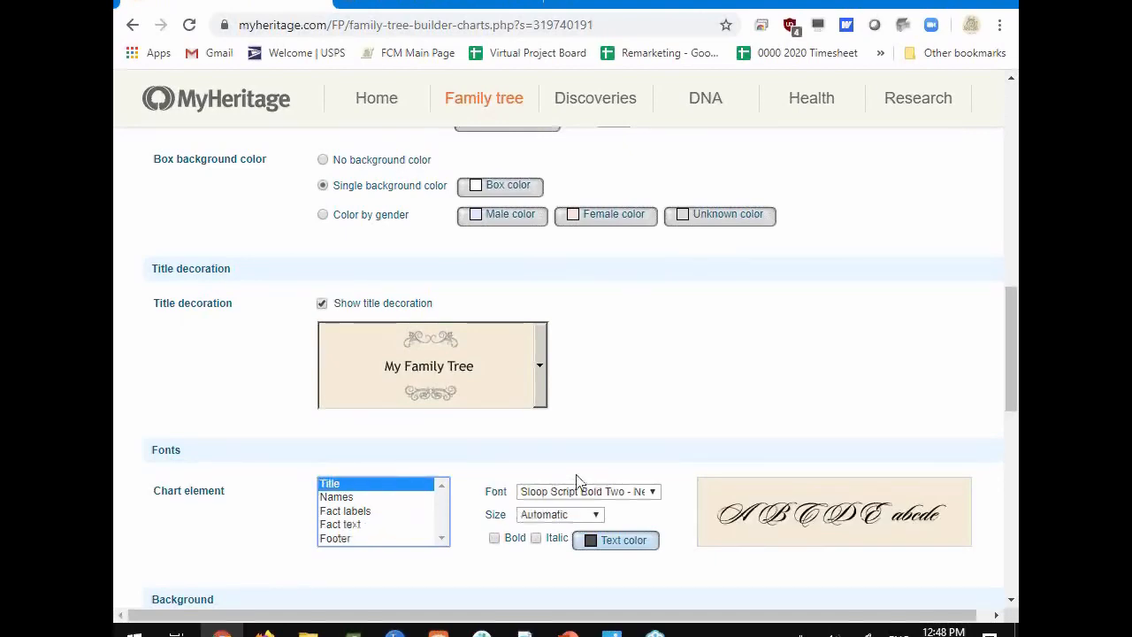
{"action": "left_click", "coordinate": [581, 515]}
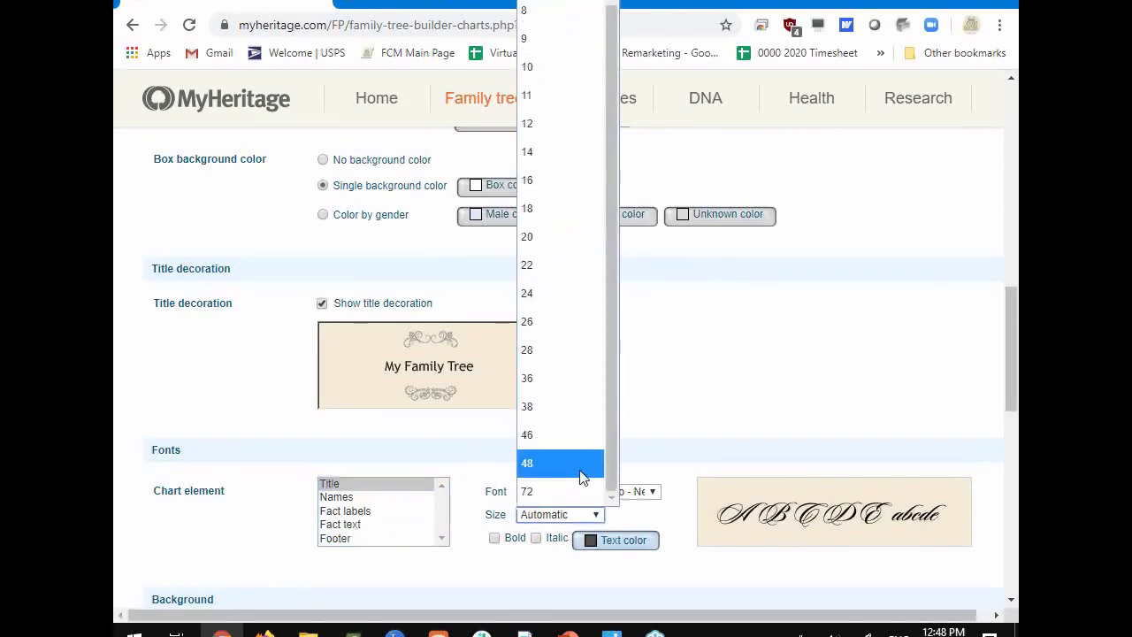
{"action": "left_click", "coordinate": [587, 406]}
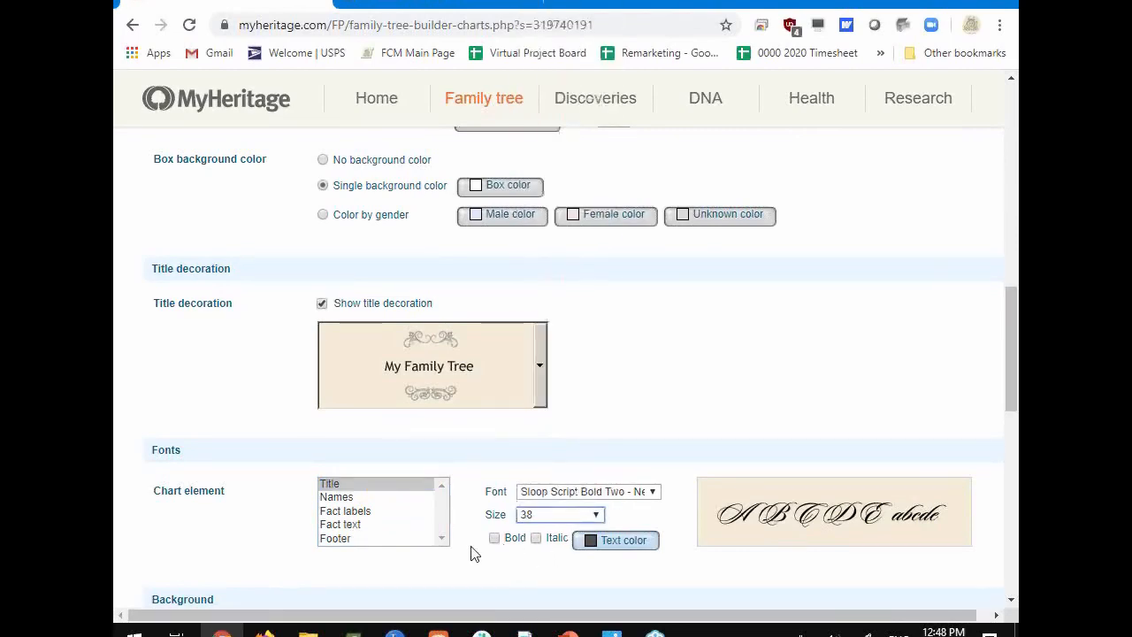
Make the Fact labels chart element italic and review the style settings of Names and Fact text.
{"action": "left_click", "coordinate": [366, 512]}
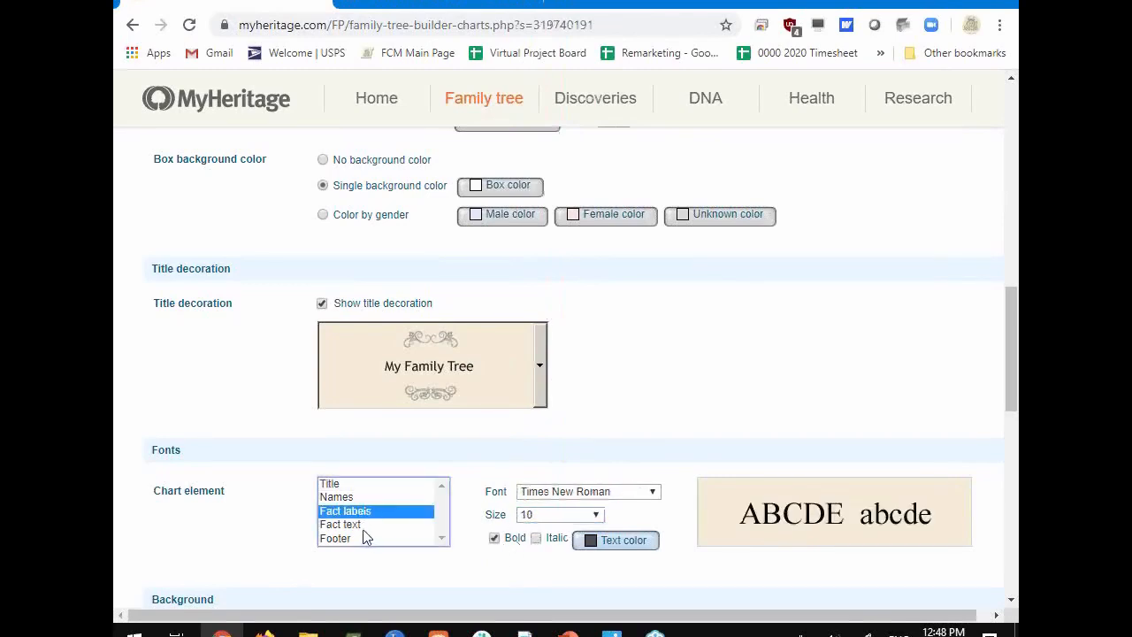
{"action": "left_click", "coordinate": [537, 538]}
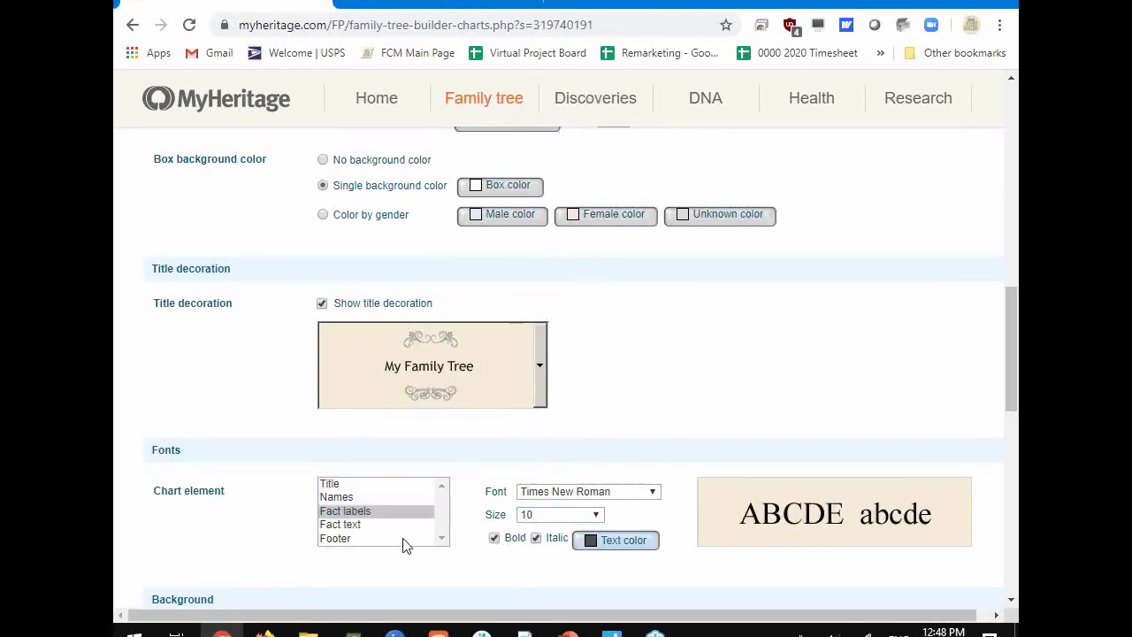
{"action": "left_click", "coordinate": [359, 497]}
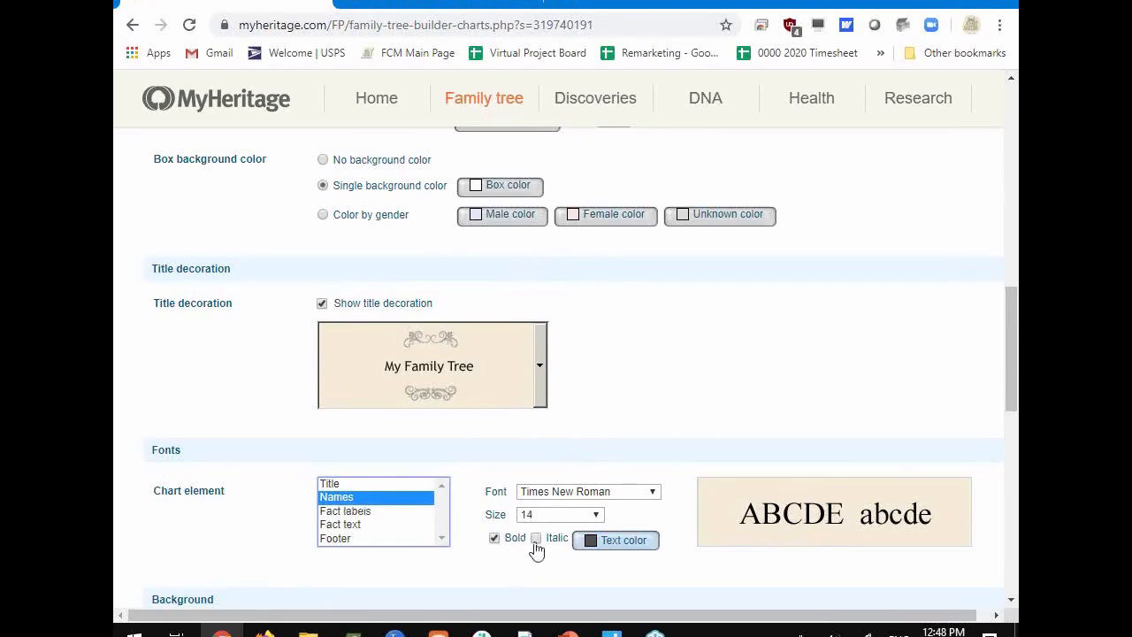
{"action": "left_click", "coordinate": [347, 525]}
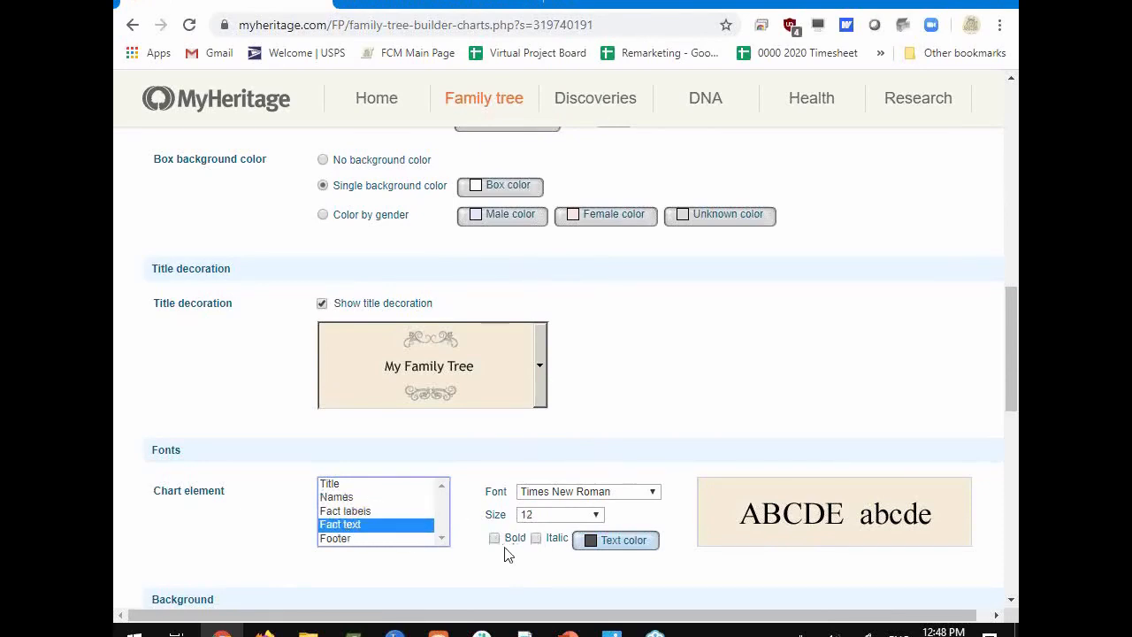
{"action": "left_click", "coordinate": [383, 500]}
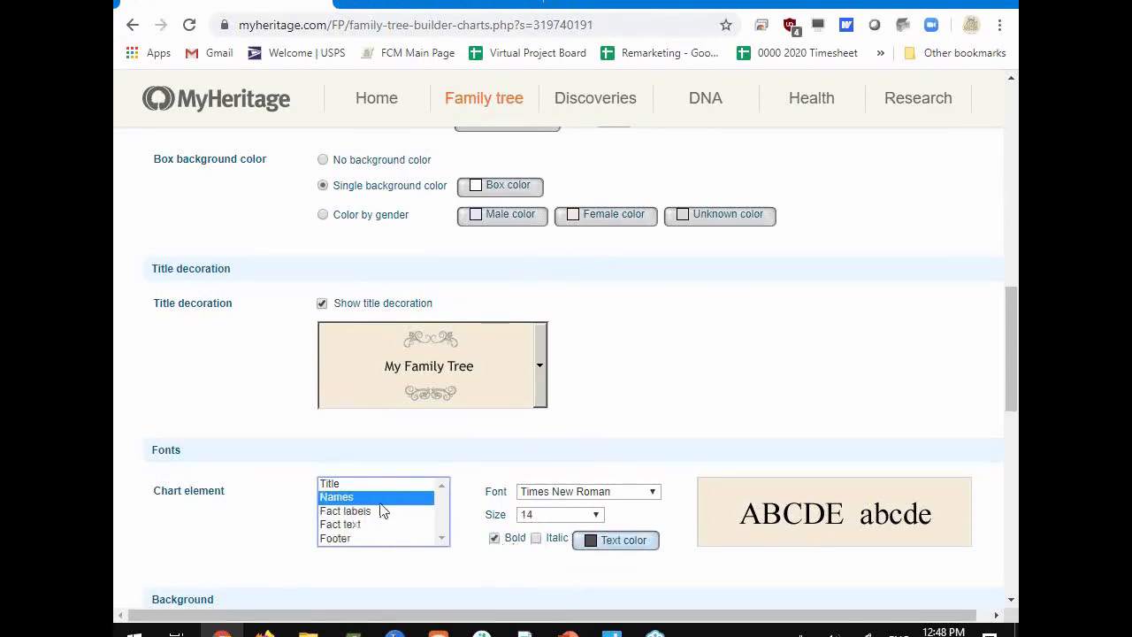
{"action": "left_click", "coordinate": [373, 527]}
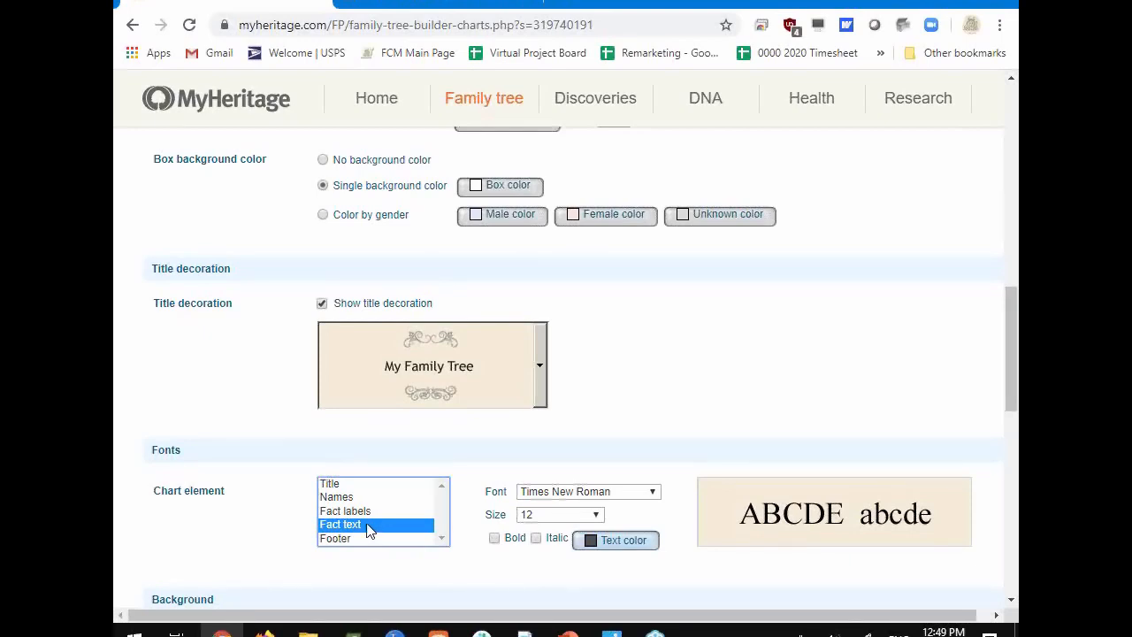
Try a full background image for the chart, using the Tree 3 design.
{"action": "scroll", "coordinate": [274, 528], "scroll_direction": "down", "scroll_amount": 2}
{"action": "scroll", "coordinate": [270, 529], "scroll_direction": "down", "scroll_amount": 1}
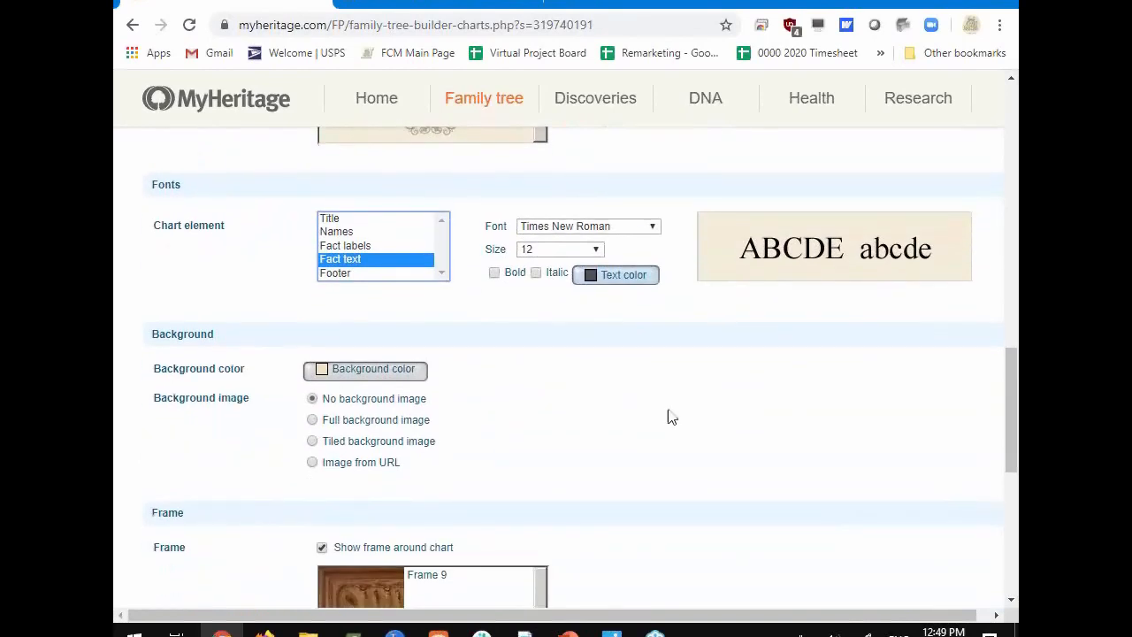
{"action": "scroll", "coordinate": [473, 433], "scroll_direction": "down", "scroll_amount": 1}
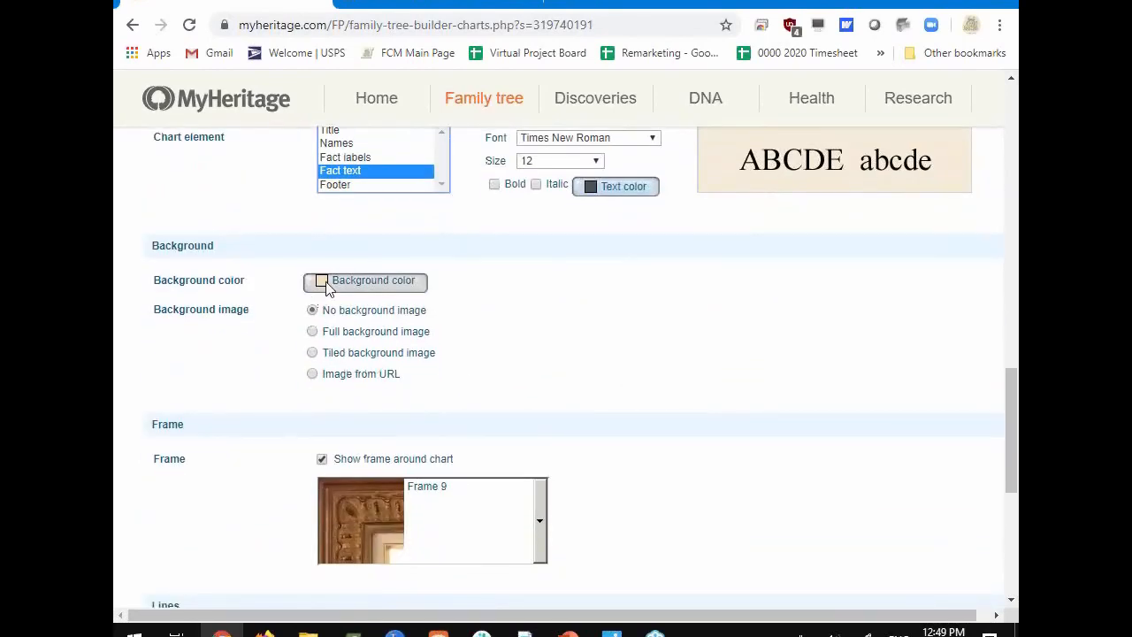
{"action": "left_click", "coordinate": [313, 333]}
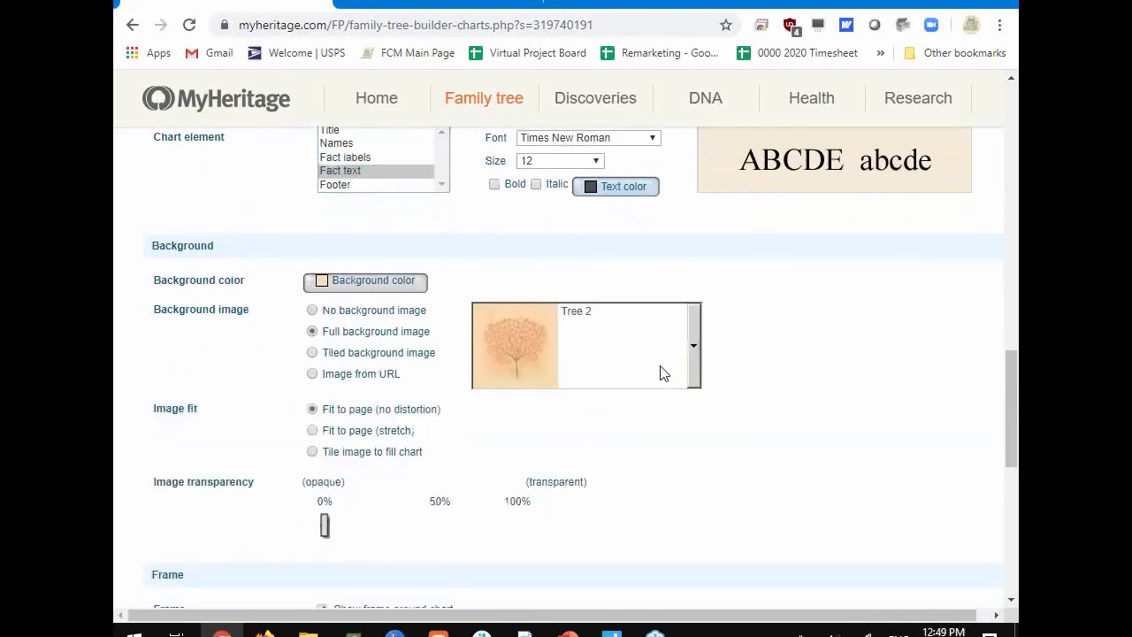
{"action": "left_click", "coordinate": [695, 367]}
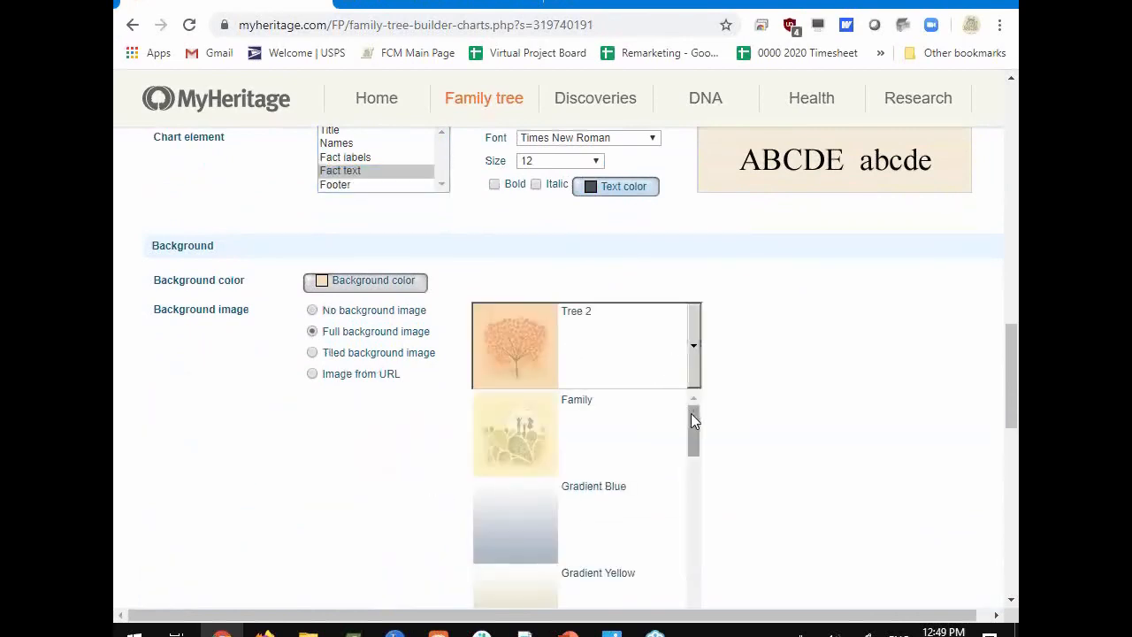
{"action": "left_click_drag", "start_coordinate": [691, 413], "coordinate": [647, 603]}
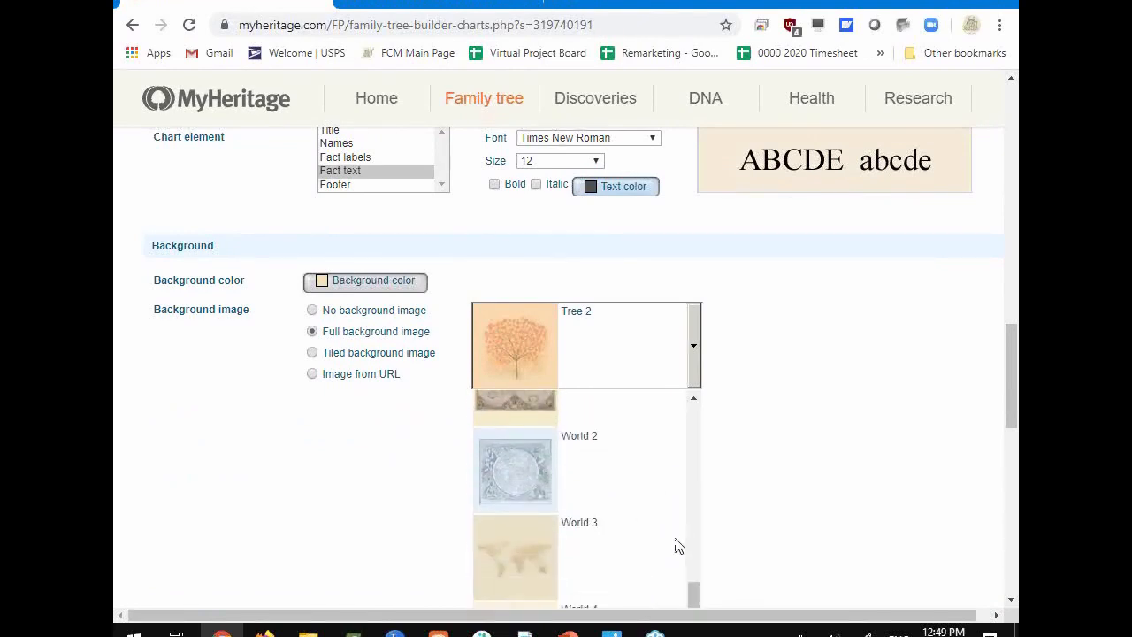
{"action": "left_click_drag", "start_coordinate": [696, 591], "coordinate": [692, 514]}
{"action": "left_click", "coordinate": [514, 485]}
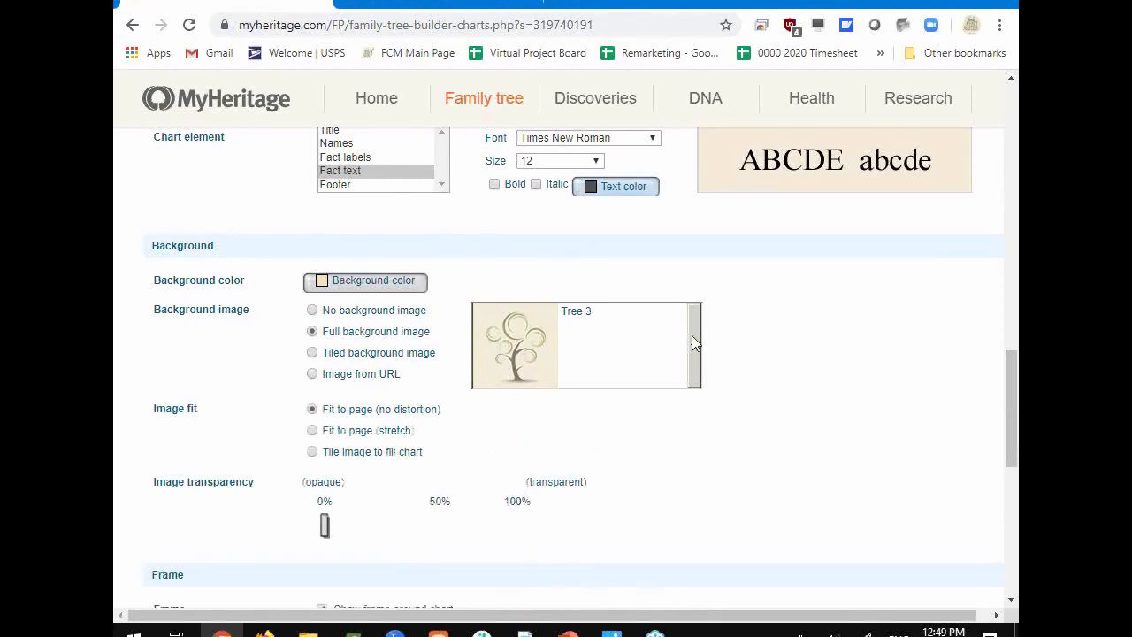
Try World 4 as the chart's full background image.
{"action": "left_click", "coordinate": [696, 345]}
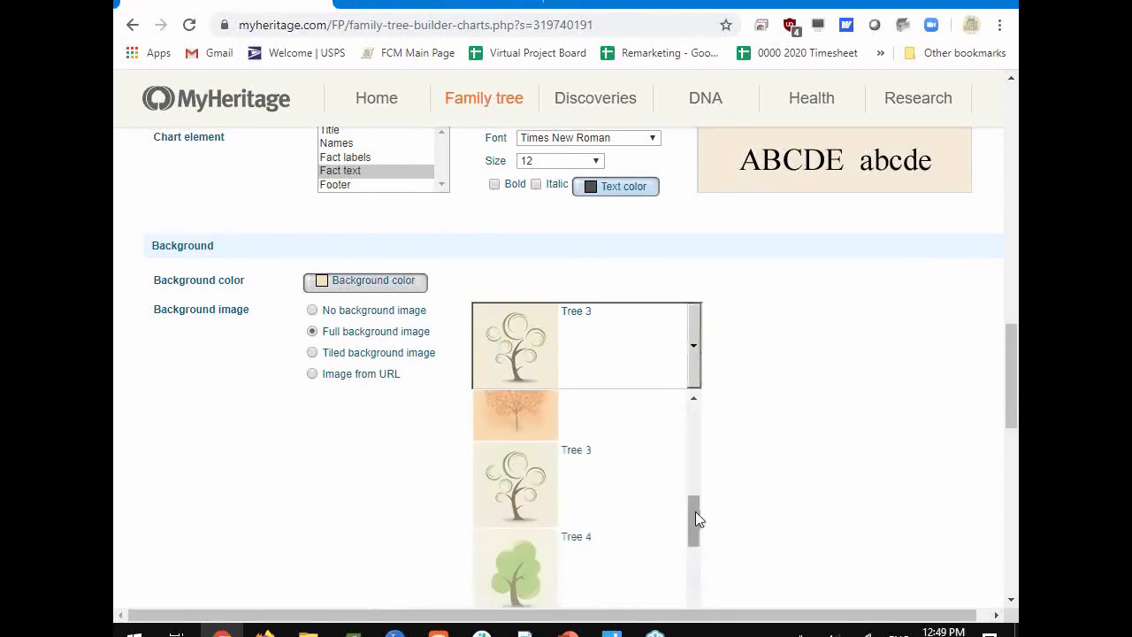
{"action": "left_click_drag", "start_coordinate": [695, 511], "coordinate": [681, 619]}
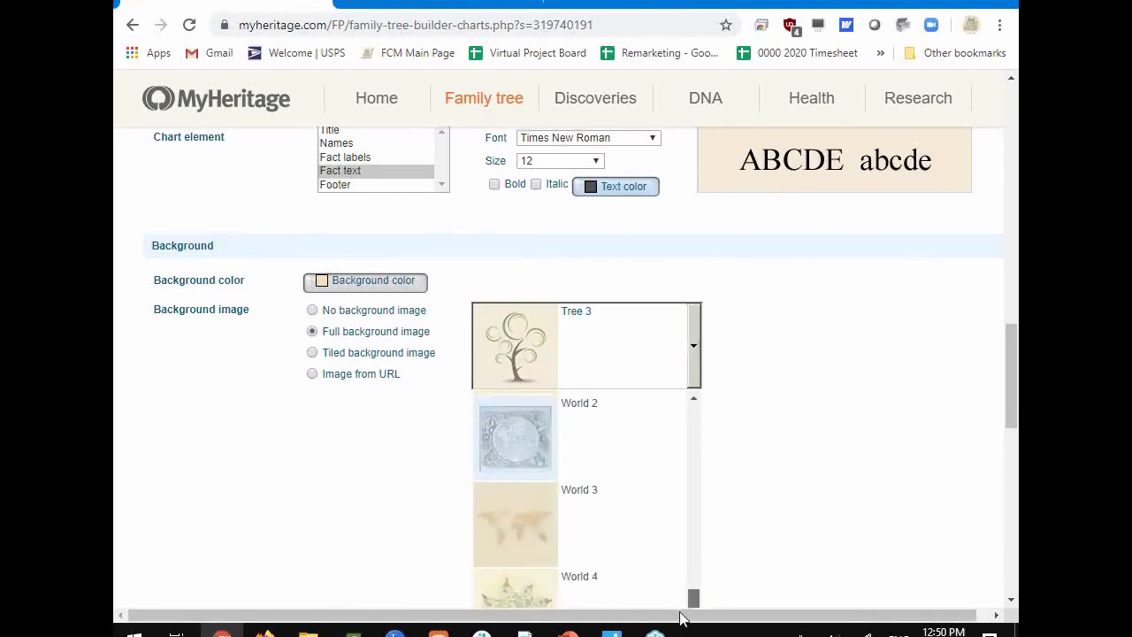
{"action": "scroll", "coordinate": [602, 561], "scroll_direction": "down", "scroll_amount": 2}
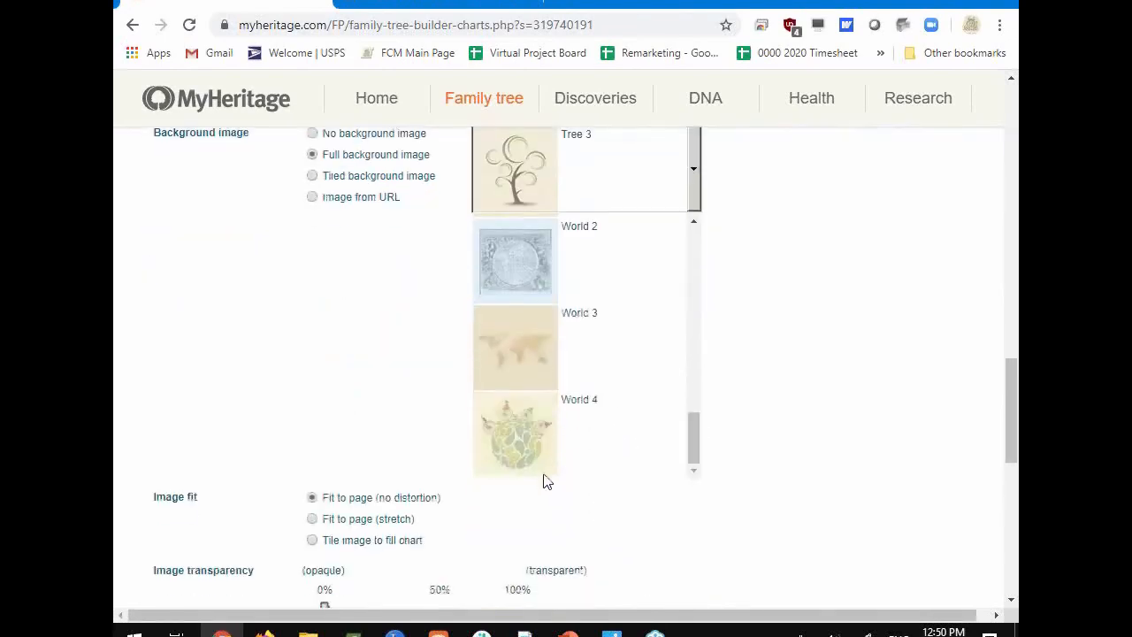
{"action": "left_click", "coordinate": [505, 436]}
{"action": "scroll", "coordinate": [570, 276], "scroll_direction": "up", "scroll_amount": 2}
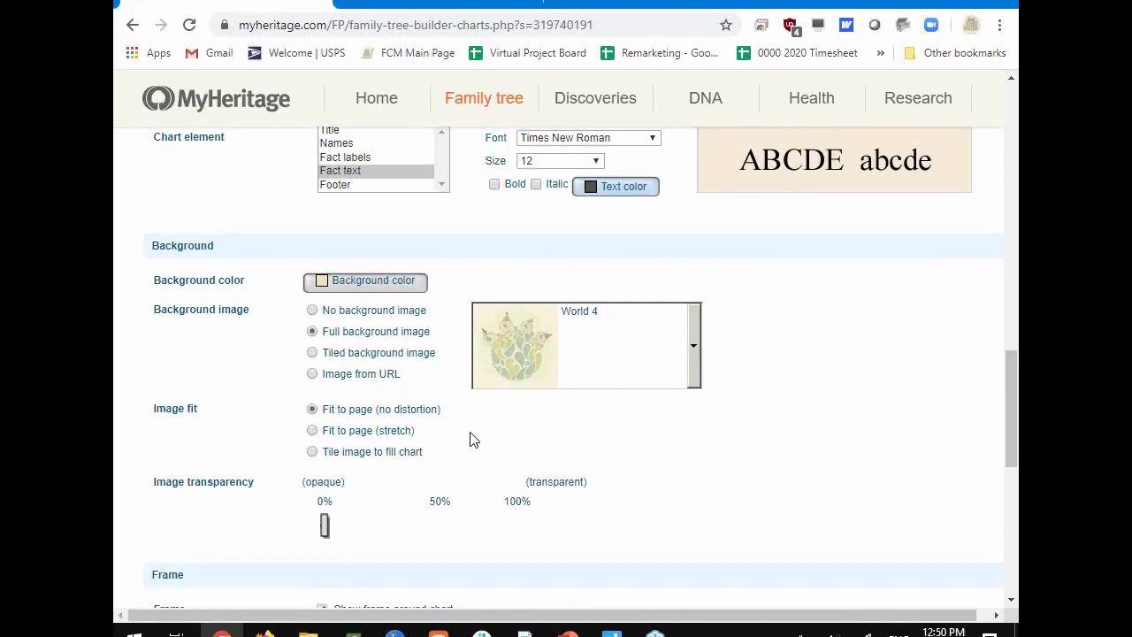
Try a tiled background image for the chart, using Tiled background 6.
{"action": "left_click", "coordinate": [313, 353]}
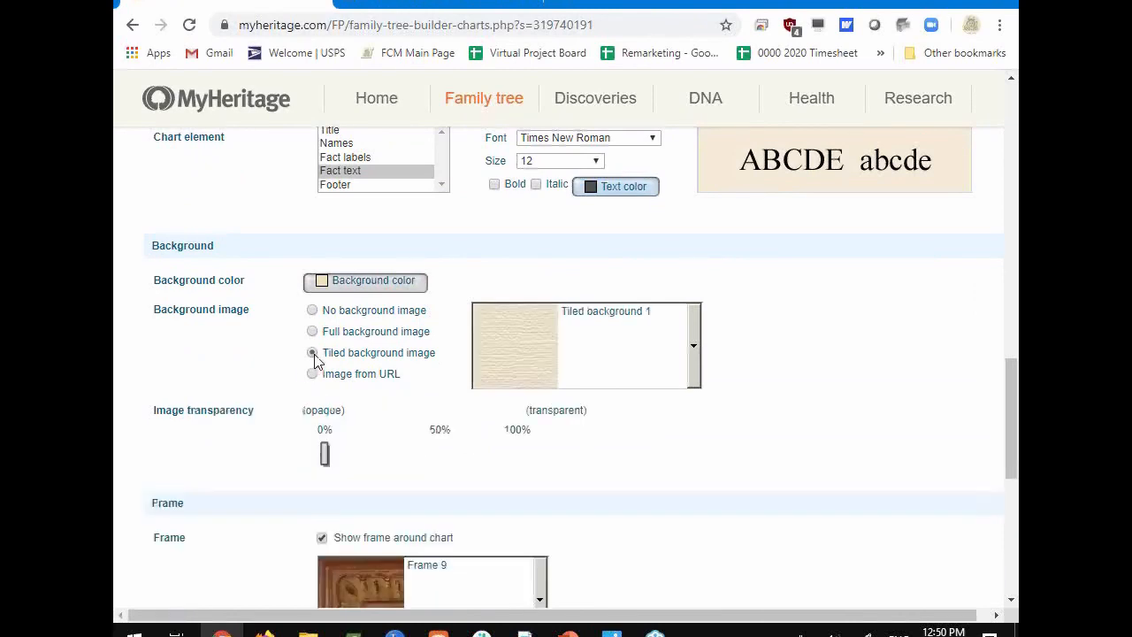
{"action": "left_click", "coordinate": [694, 347]}
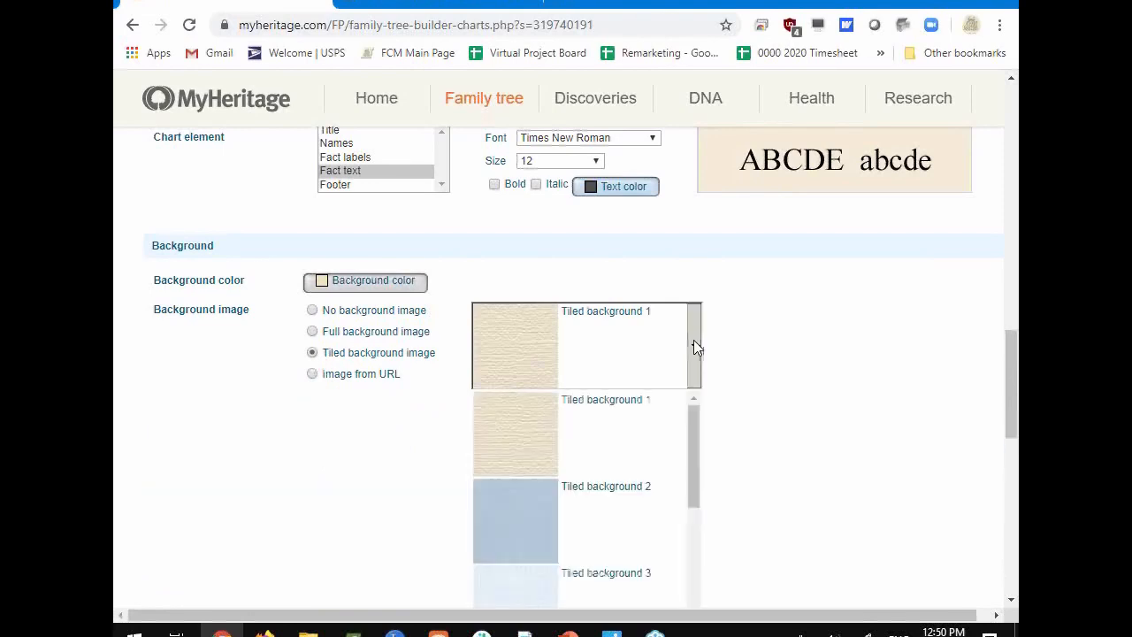
{"action": "scroll", "coordinate": [693, 488], "scroll_direction": "down", "scroll_amount": 1}
{"action": "left_click_drag", "start_coordinate": [695, 489], "coordinate": [687, 572]}
{"action": "left_click", "coordinate": [515, 538]}
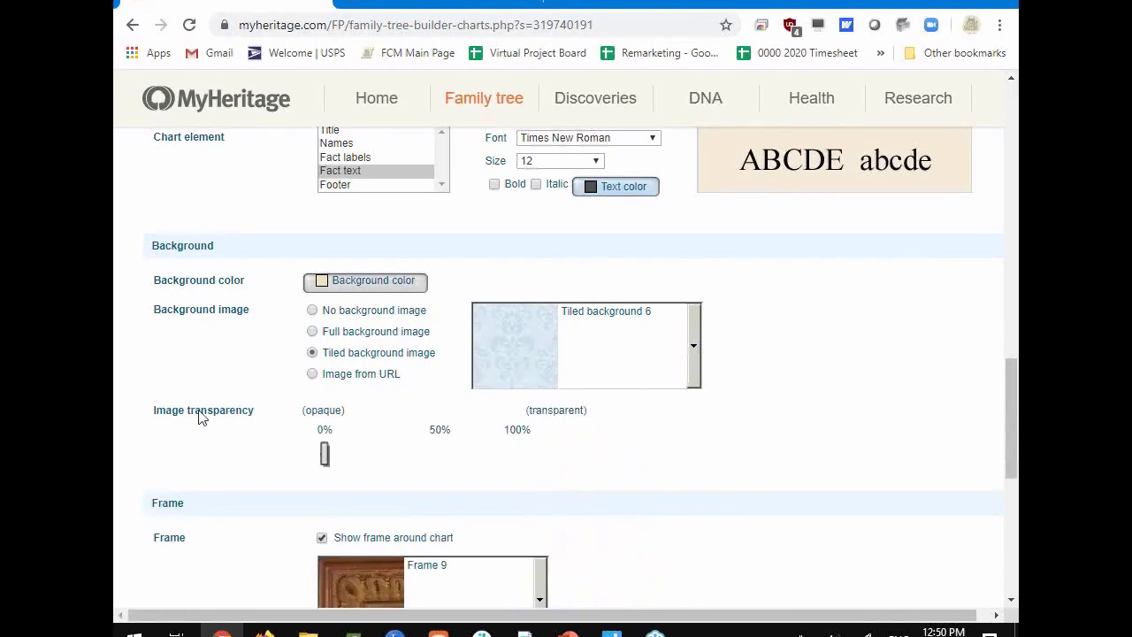
Compare the Image from URL and tiled background options and settle on Image from URL as the background source.
{"action": "left_click", "coordinate": [313, 375]}
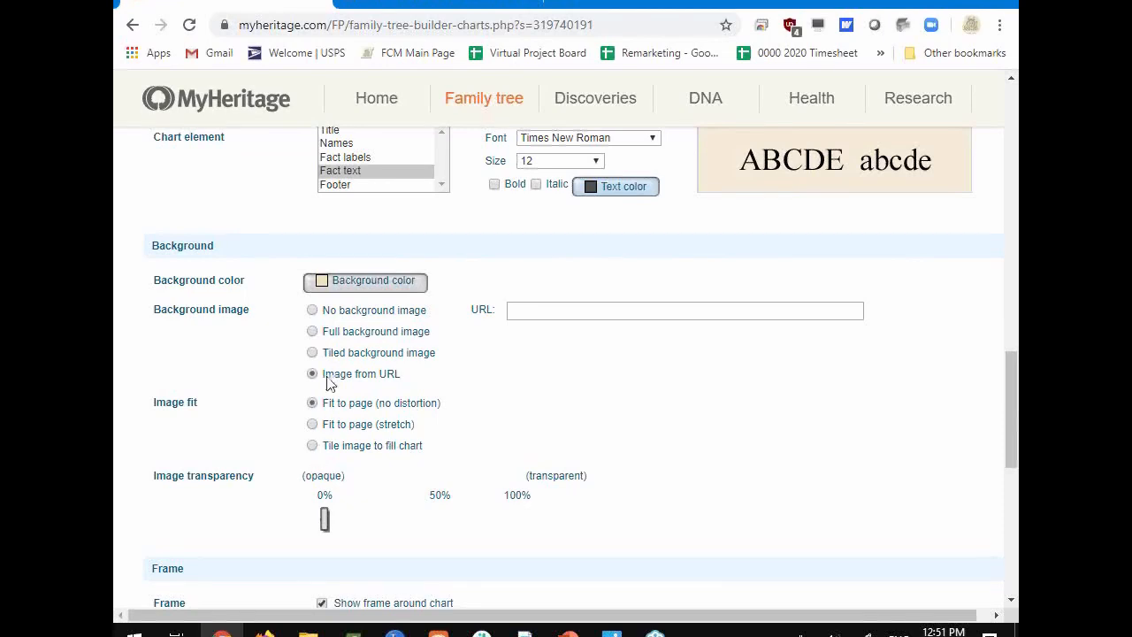
{"action": "left_click", "coordinate": [312, 353]}
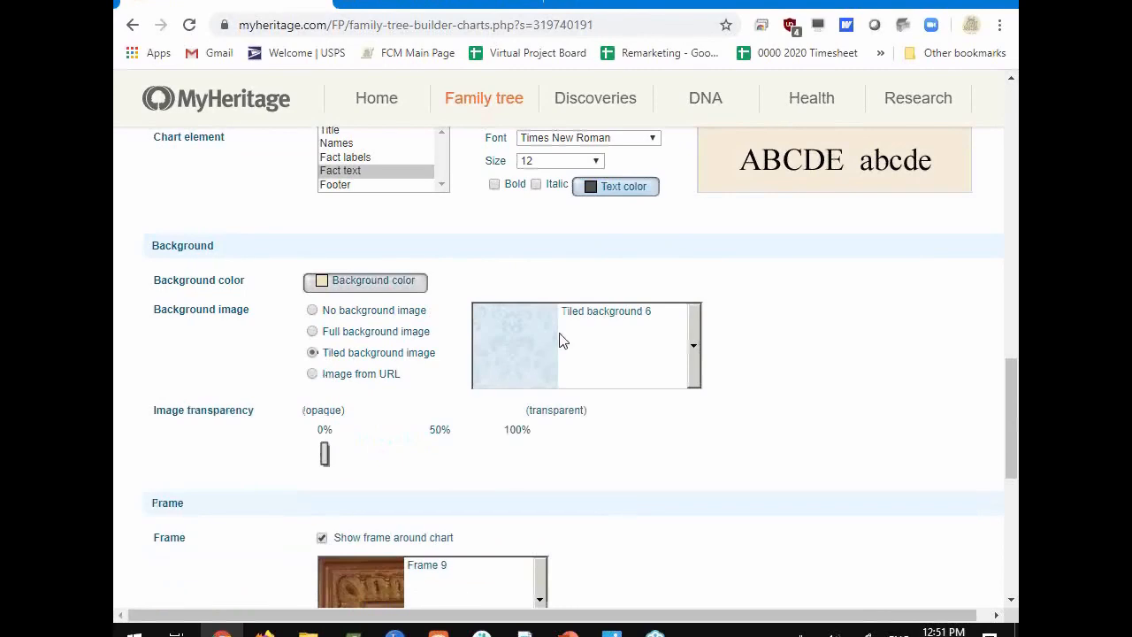
{"action": "left_click", "coordinate": [313, 374]}
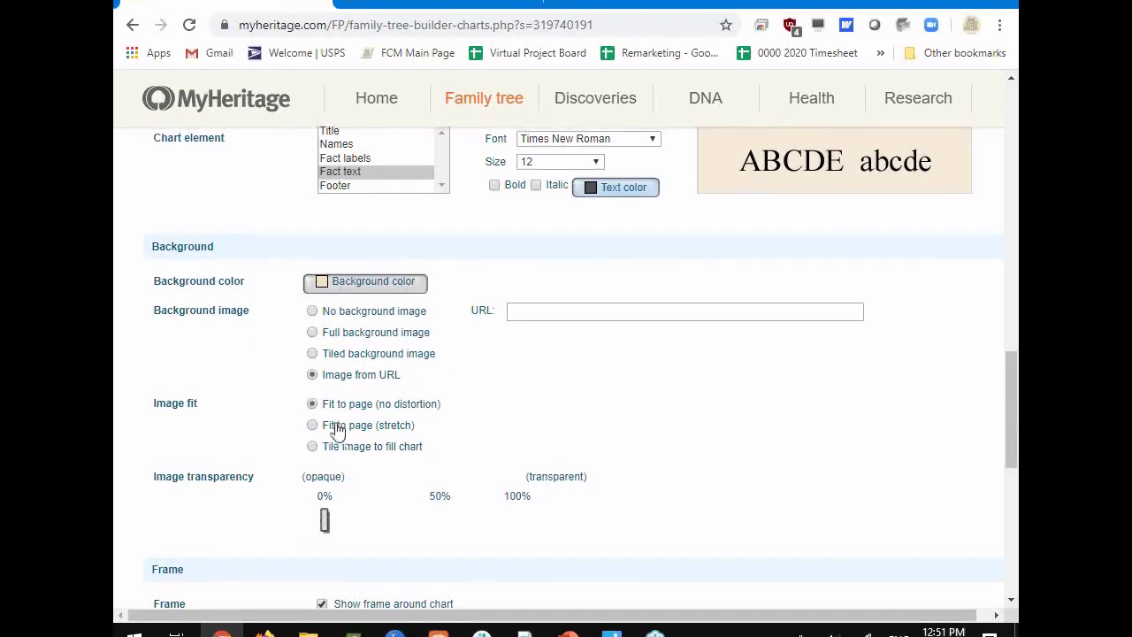
Change the frame shown around the chart to Frame 8.
{"action": "scroll", "coordinate": [336, 424], "scroll_direction": "up", "scroll_amount": 3}
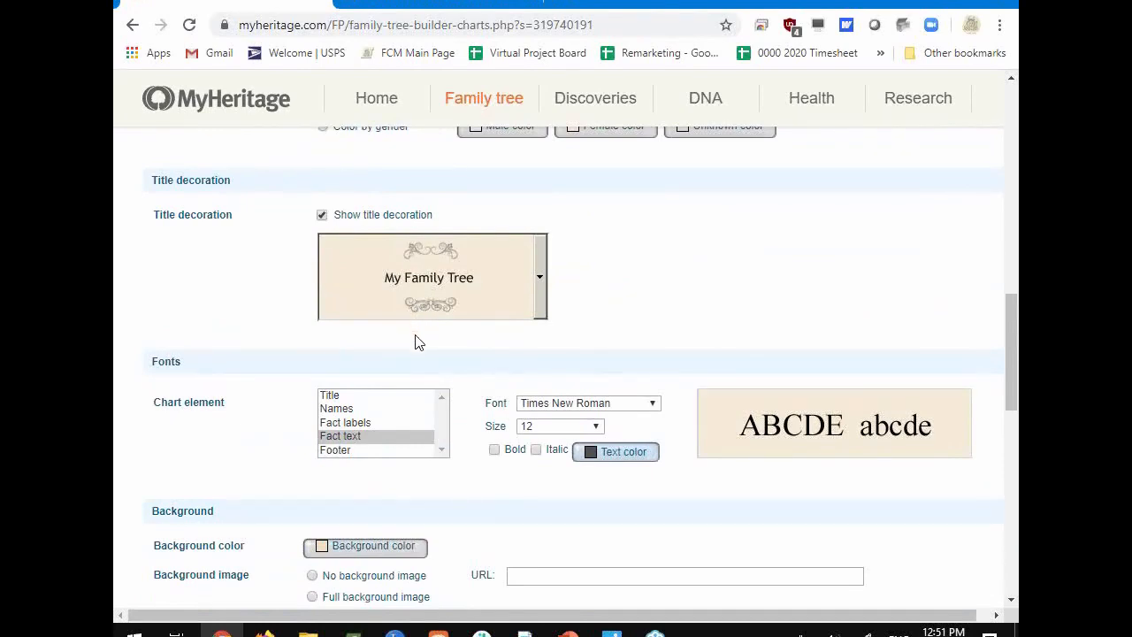
{"action": "scroll", "coordinate": [419, 358], "scroll_direction": "down", "scroll_amount": 3}
{"action": "scroll", "coordinate": [389, 354], "scroll_direction": "up", "scroll_amount": 2}
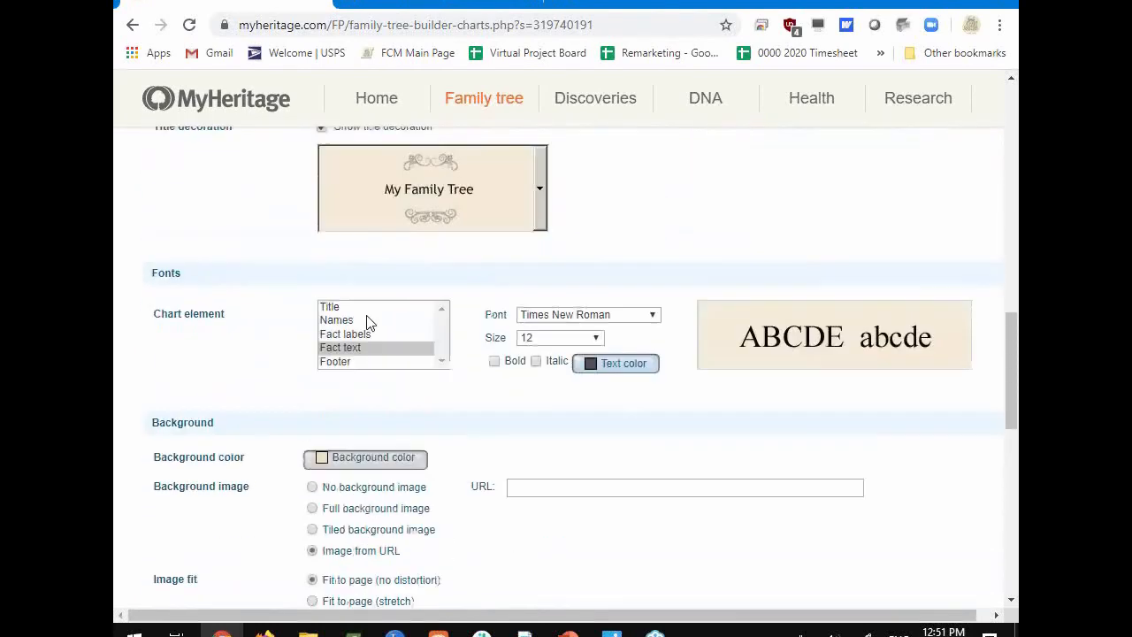
{"action": "scroll", "coordinate": [370, 324], "scroll_direction": "up", "scroll_amount": 2}
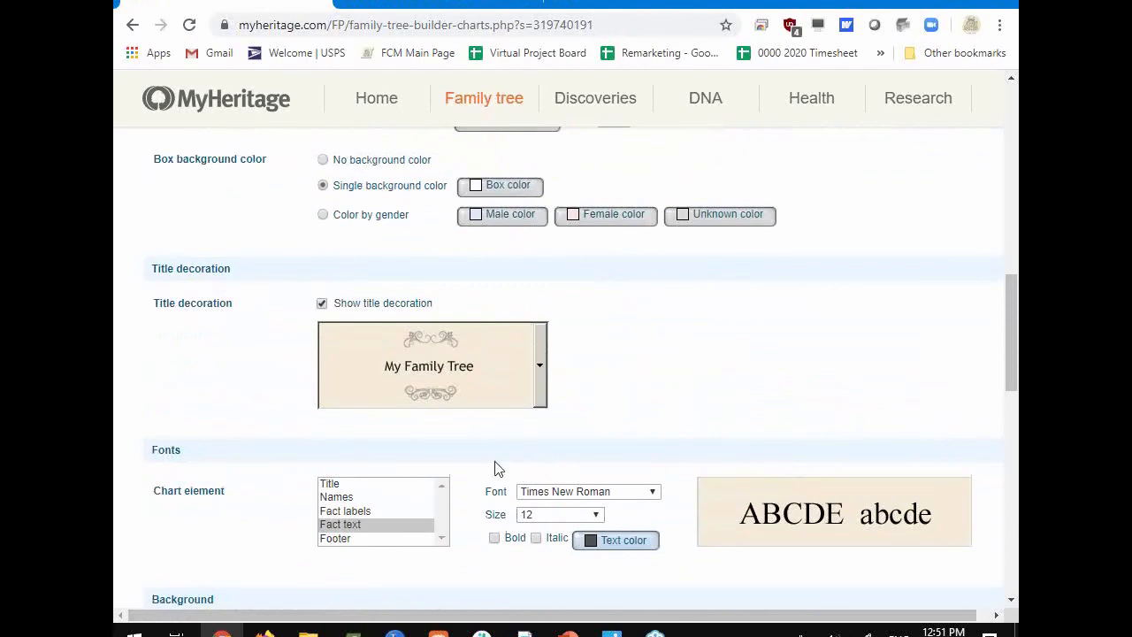
{"action": "scroll", "coordinate": [497, 469], "scroll_direction": "down", "scroll_amount": 6}
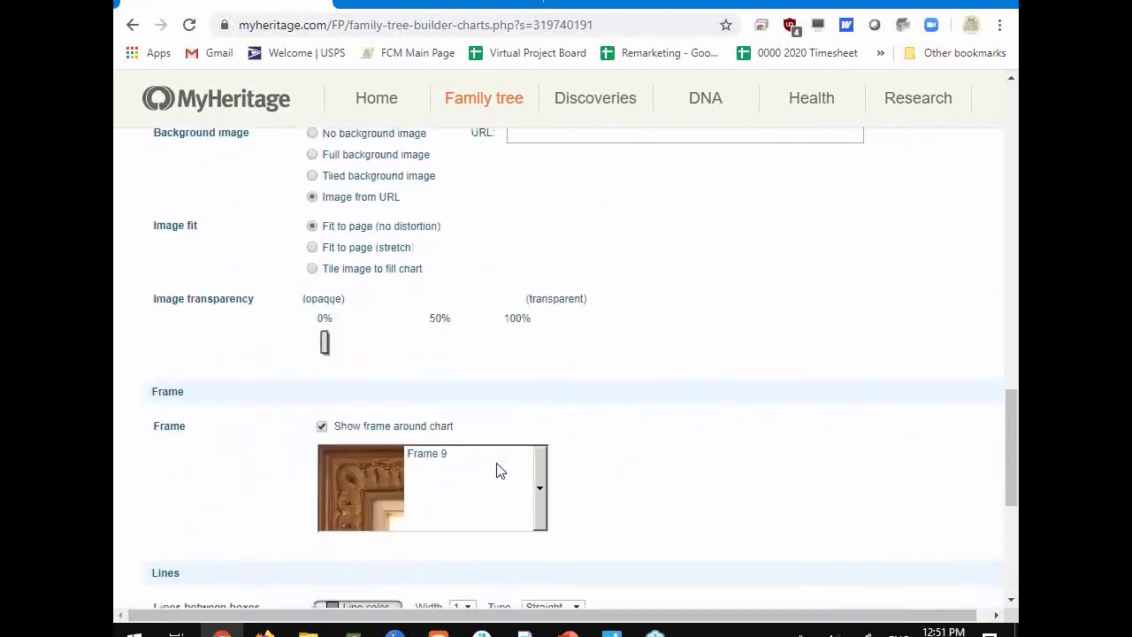
{"action": "scroll", "coordinate": [497, 470], "scroll_direction": "down", "scroll_amount": 1}
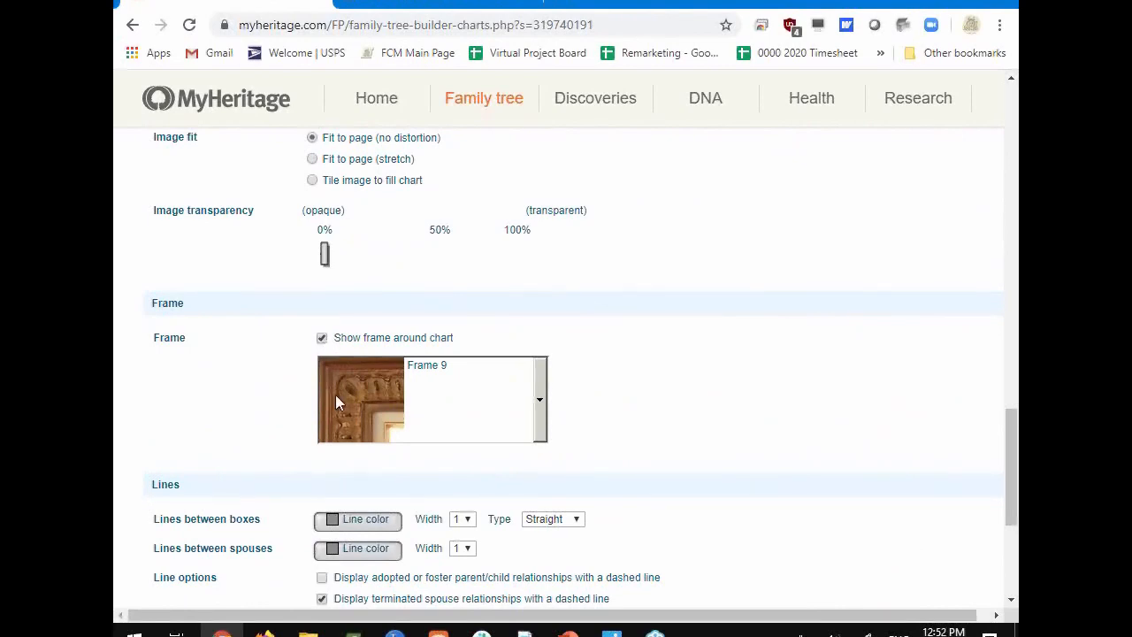
{"action": "left_click", "coordinate": [536, 400]}
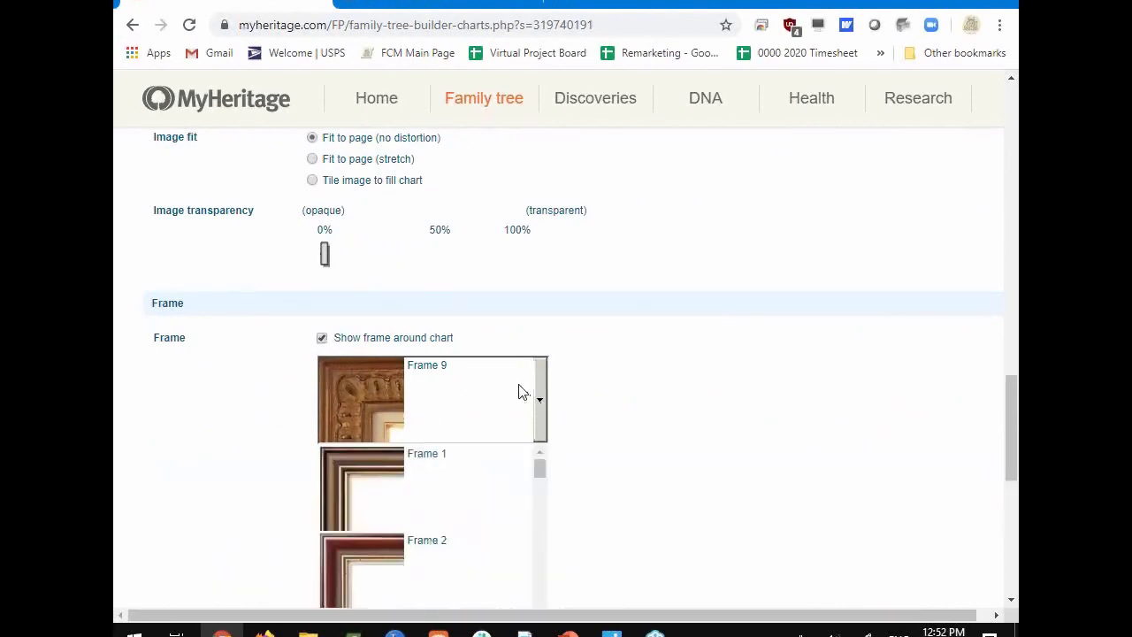
{"action": "scroll", "coordinate": [477, 472], "scroll_direction": "down", "scroll_amount": 5}
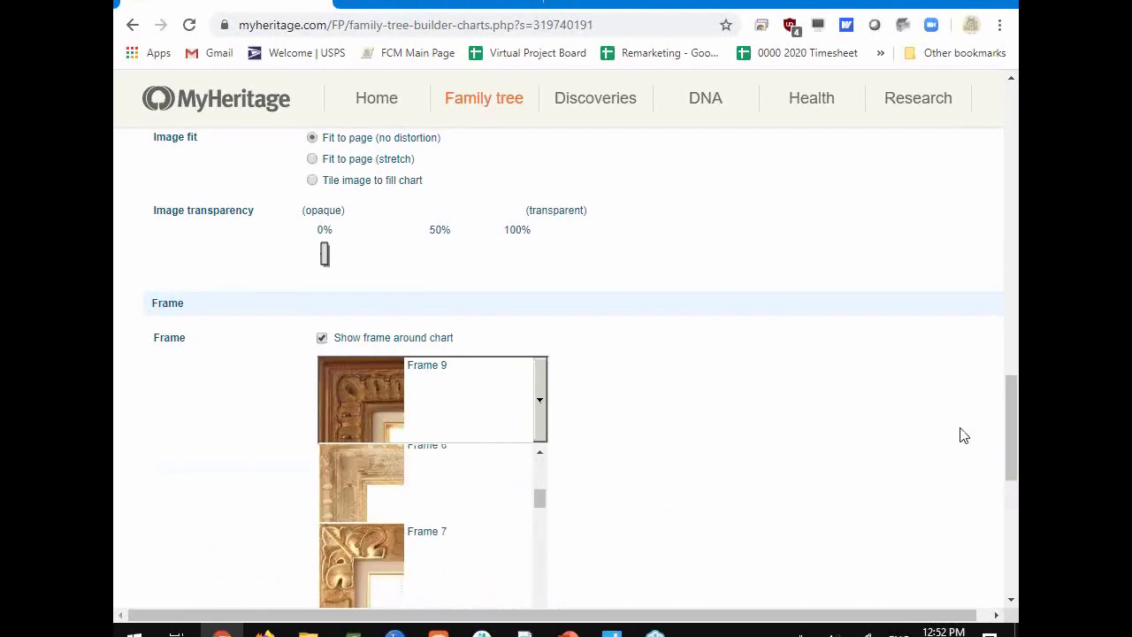
{"action": "left_click_drag", "start_coordinate": [1007, 423], "coordinate": [1001, 466]}
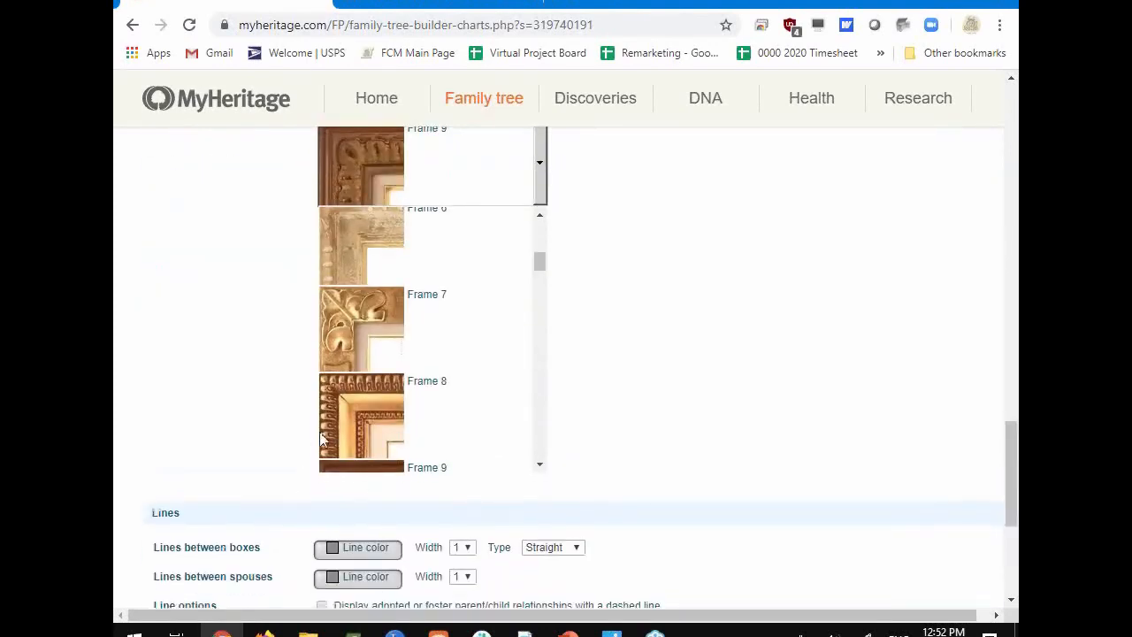
{"action": "left_click", "coordinate": [343, 420]}
{"action": "scroll", "coordinate": [456, 272], "scroll_direction": "up", "scroll_amount": 3}
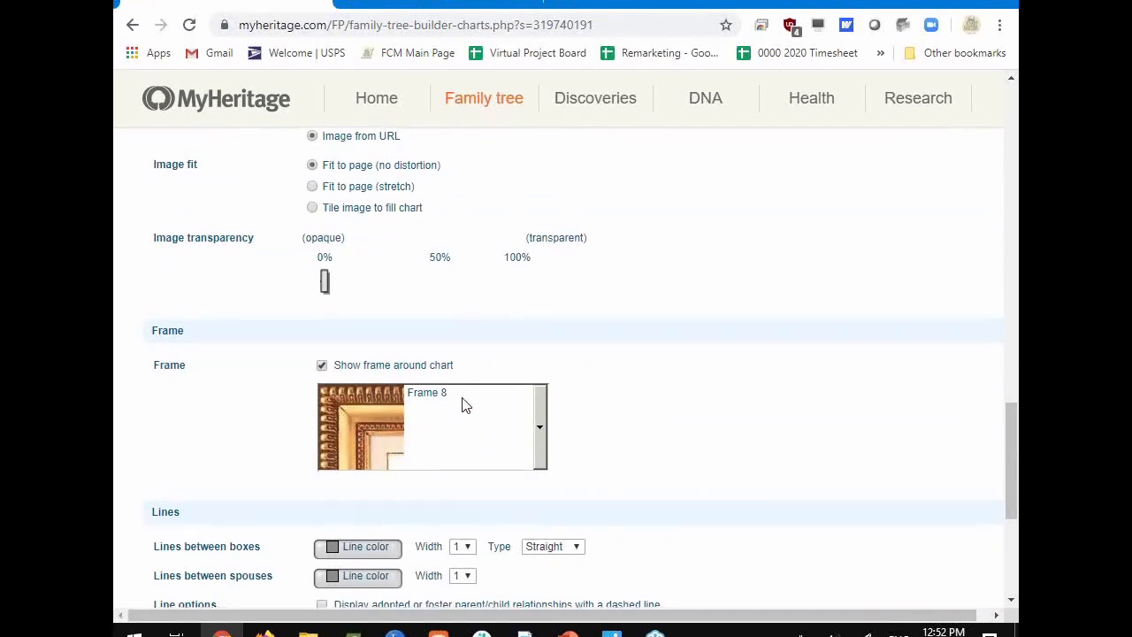
Try the line option that displays adopted or foster parent/child relationships with a dashed line.
{"action": "scroll", "coordinate": [463, 402], "scroll_direction": "down", "scroll_amount": 3}
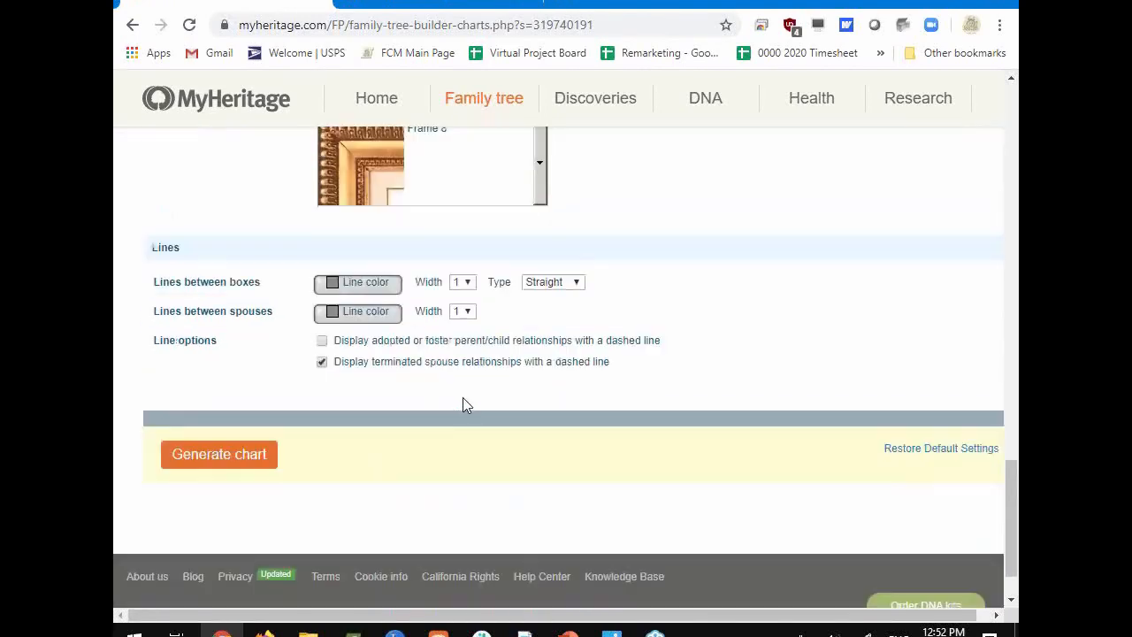
{"action": "left_click", "coordinate": [321, 343]}
{"action": "left_click", "coordinate": [323, 343]}
{"action": "scroll", "coordinate": [239, 457], "scroll_direction": "down", "scroll_amount": 1}
Return from the advanced customization options to the main chart options.
{"action": "scroll", "coordinate": [239, 457], "scroll_direction": "up", "scroll_amount": 15}
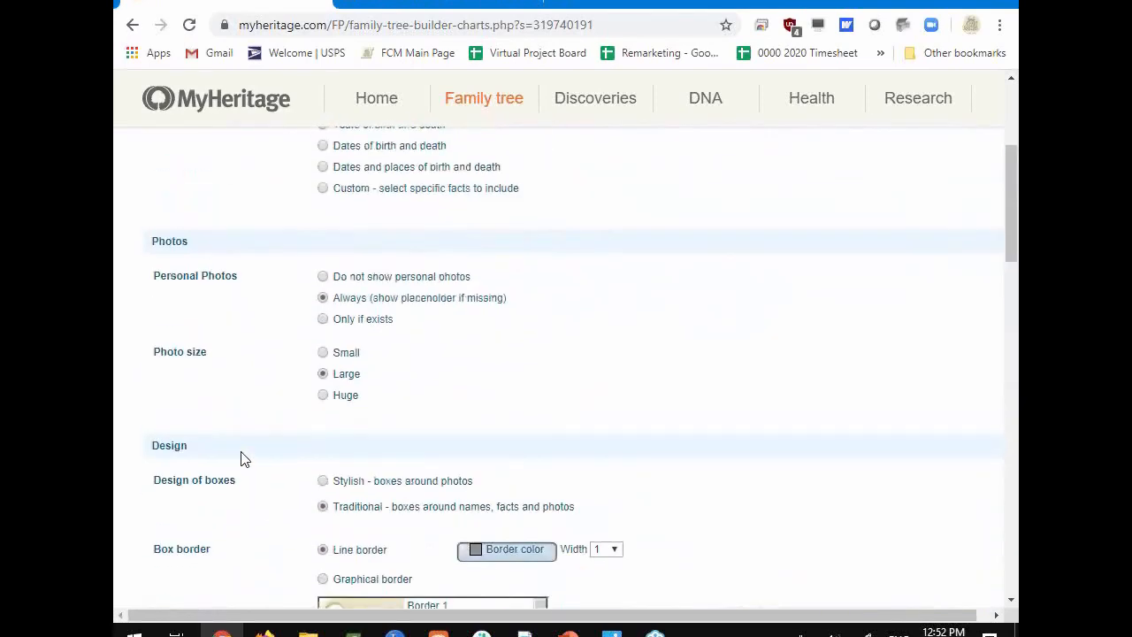
{"action": "scroll", "coordinate": [245, 459], "scroll_direction": "up", "scroll_amount": 3}
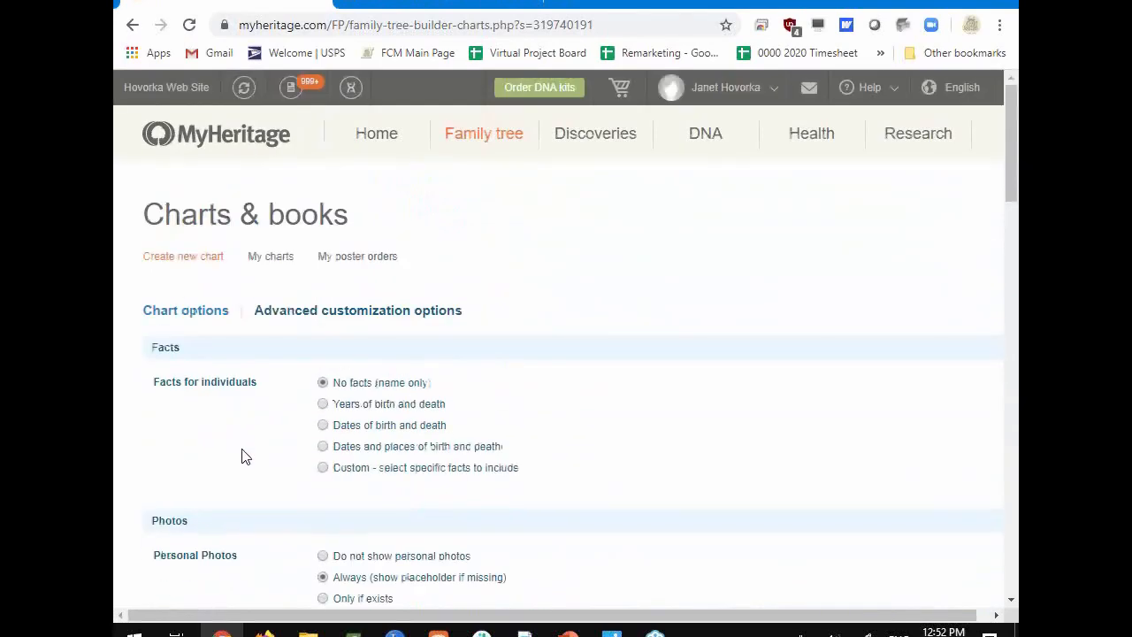
{"action": "left_click", "coordinate": [192, 312]}
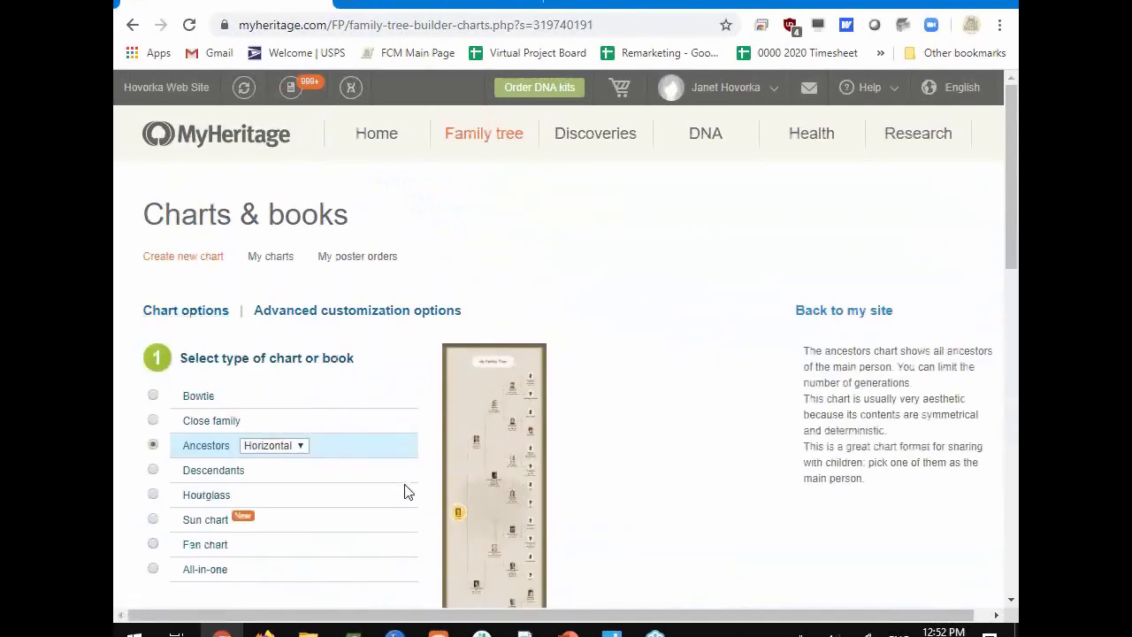
Replace the chart's main person by searching for another family member's first name and choosing the matching person with a photo.
{"action": "scroll", "coordinate": [318, 447], "scroll_direction": "down", "scroll_amount": 9}
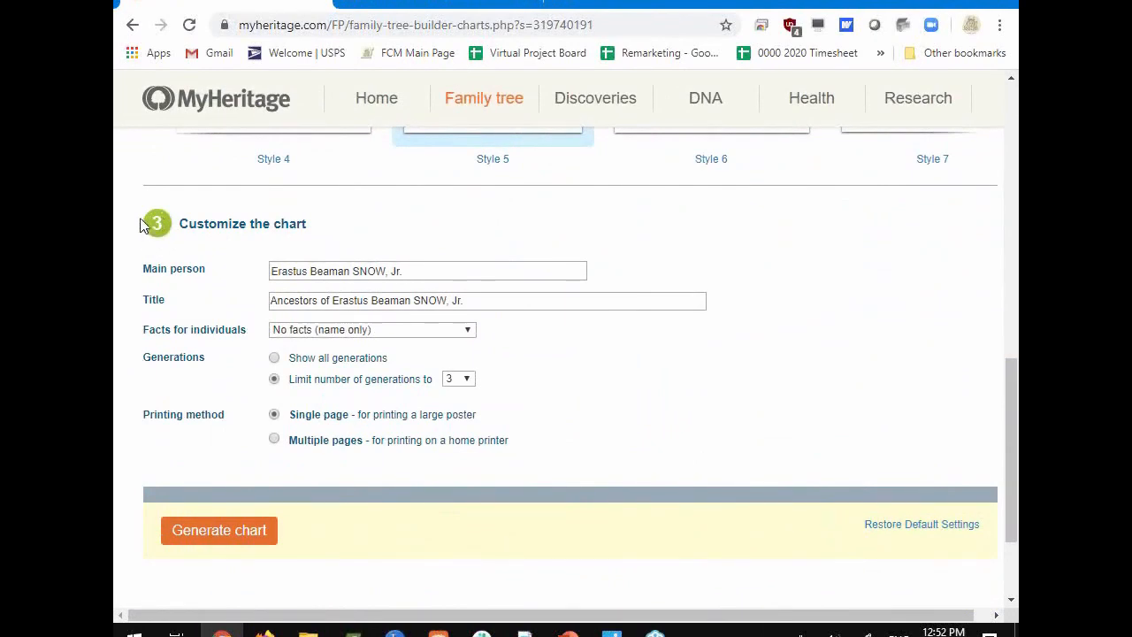
{"action": "left_click", "coordinate": [421, 271]}
{"action": "scroll", "coordinate": [239, 270], "scroll_direction": "down", "scroll_amount": 2}
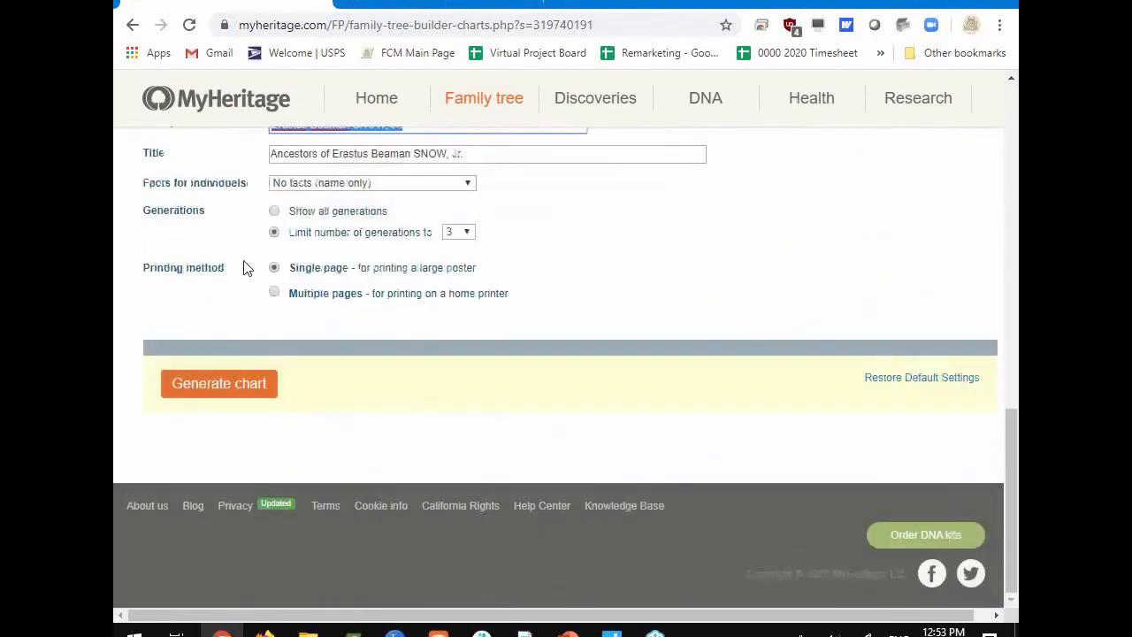
{"action": "scroll", "coordinate": [371, 192], "scroll_direction": "up", "scroll_amount": 2}
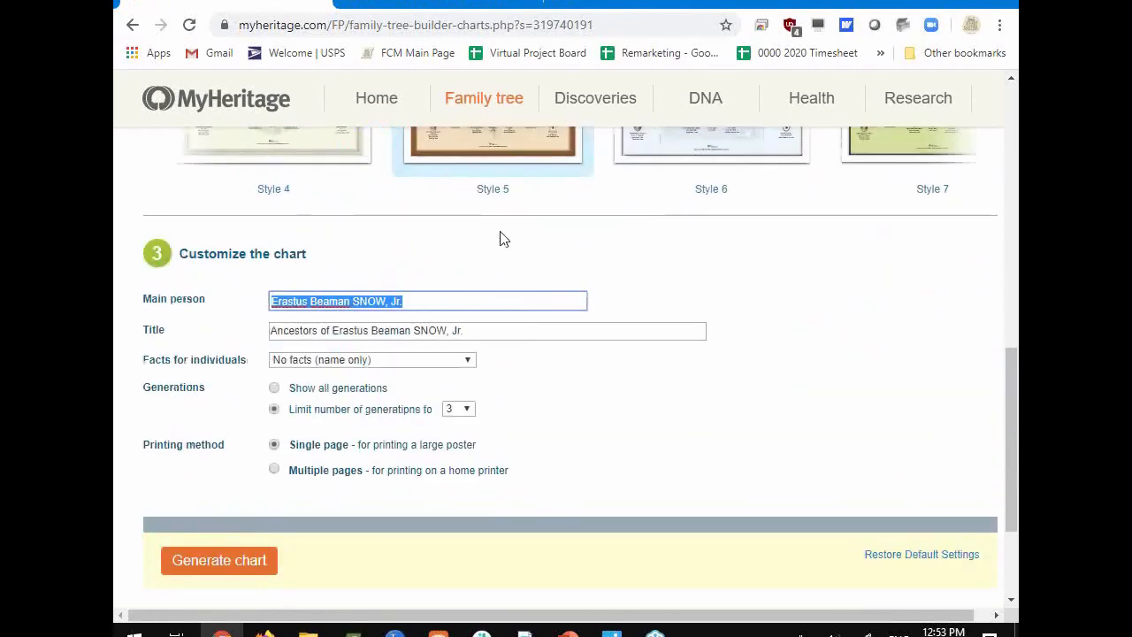
{"action": "type", "text": "Jose"}
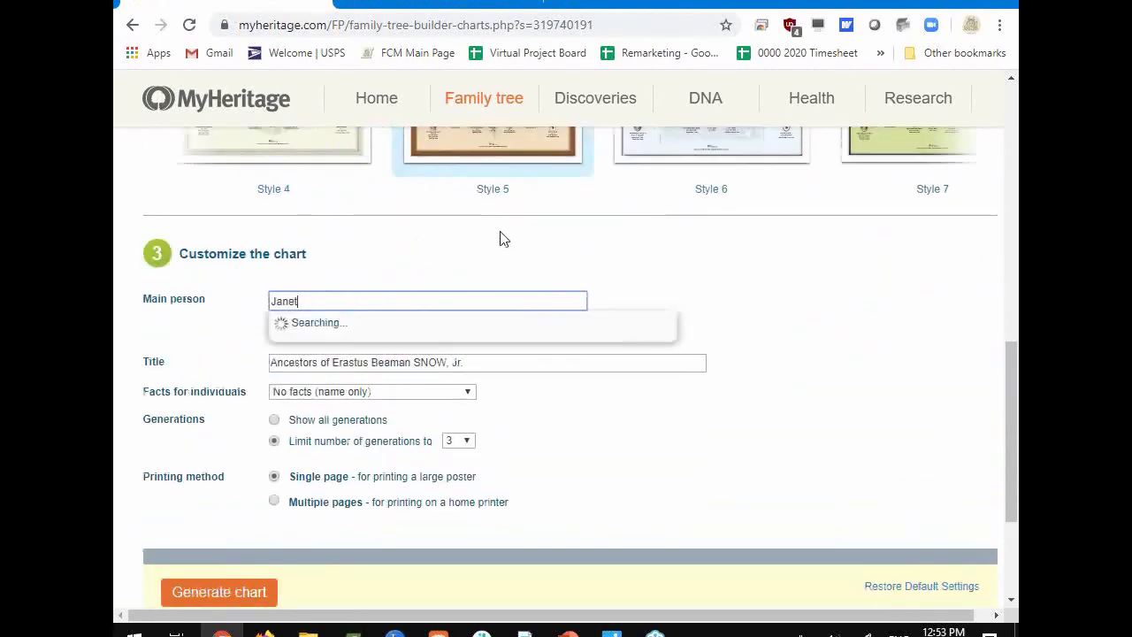
{"action": "scroll", "coordinate": [504, 241], "scroll_direction": "down", "scroll_amount": 2}
{"action": "scroll", "coordinate": [504, 242], "scroll_direction": "up", "scroll_amount": 3}
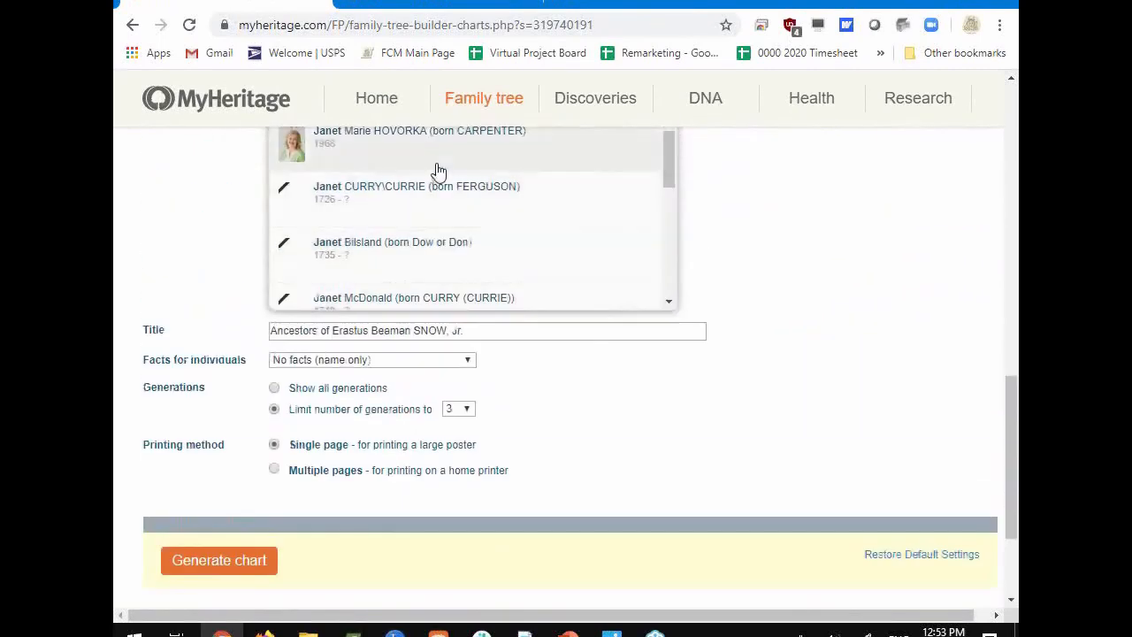
{"action": "left_click", "coordinate": [425, 234]}
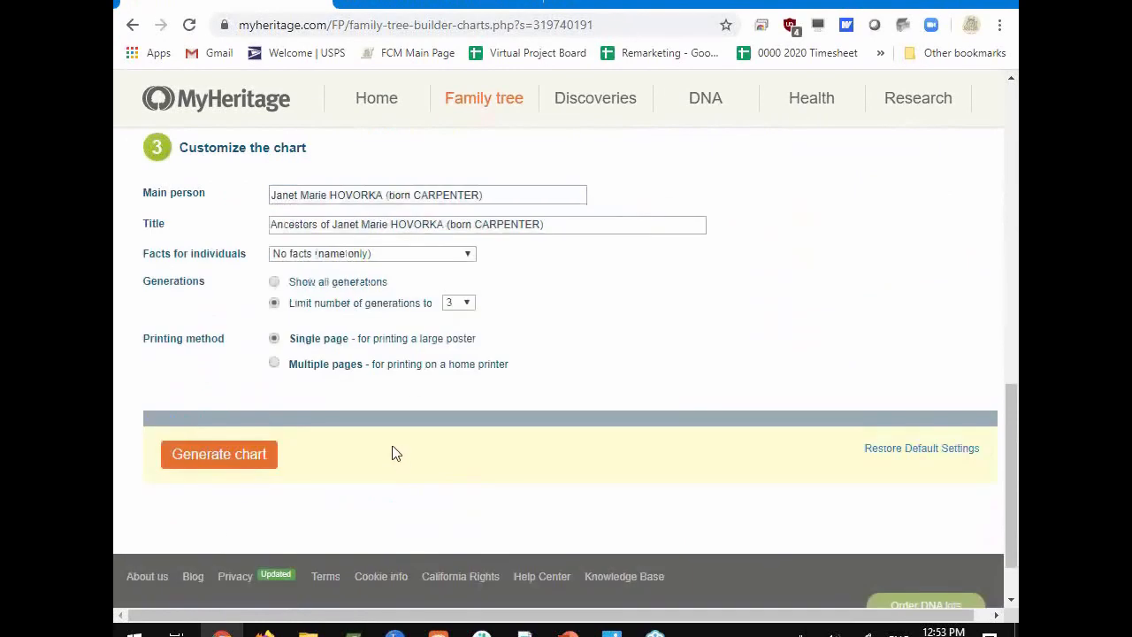
Limit the chart to 7 generations and set the printing method to multiple pages on Letter paper.
{"action": "left_click", "coordinate": [466, 303]}
{"action": "left_click", "coordinate": [452, 137]}
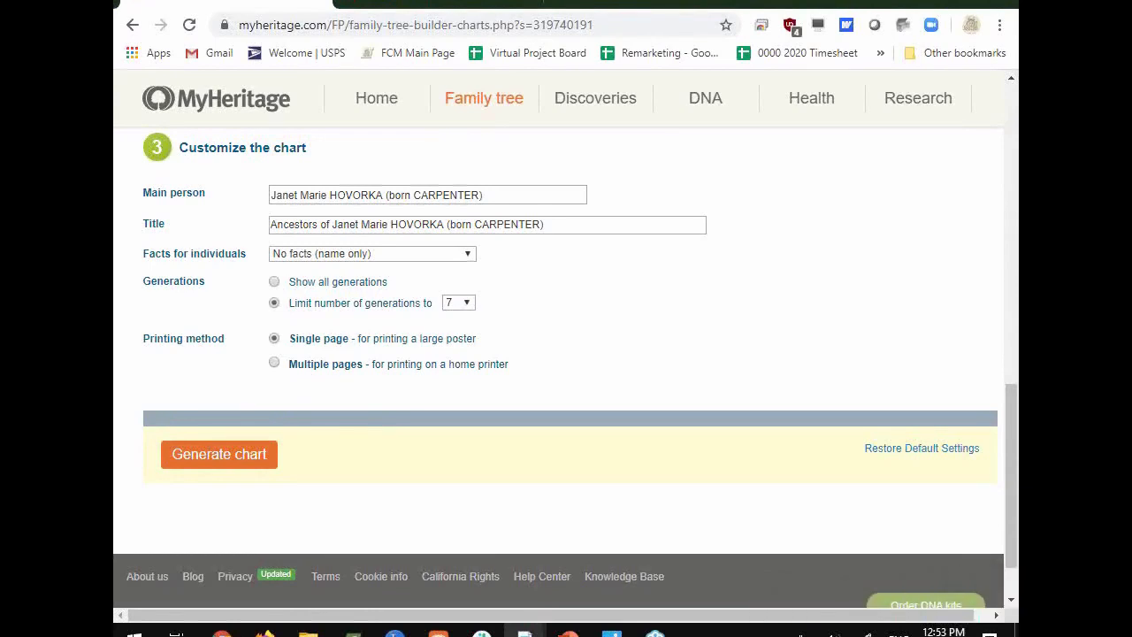
{"action": "left_click", "coordinate": [275, 363]}
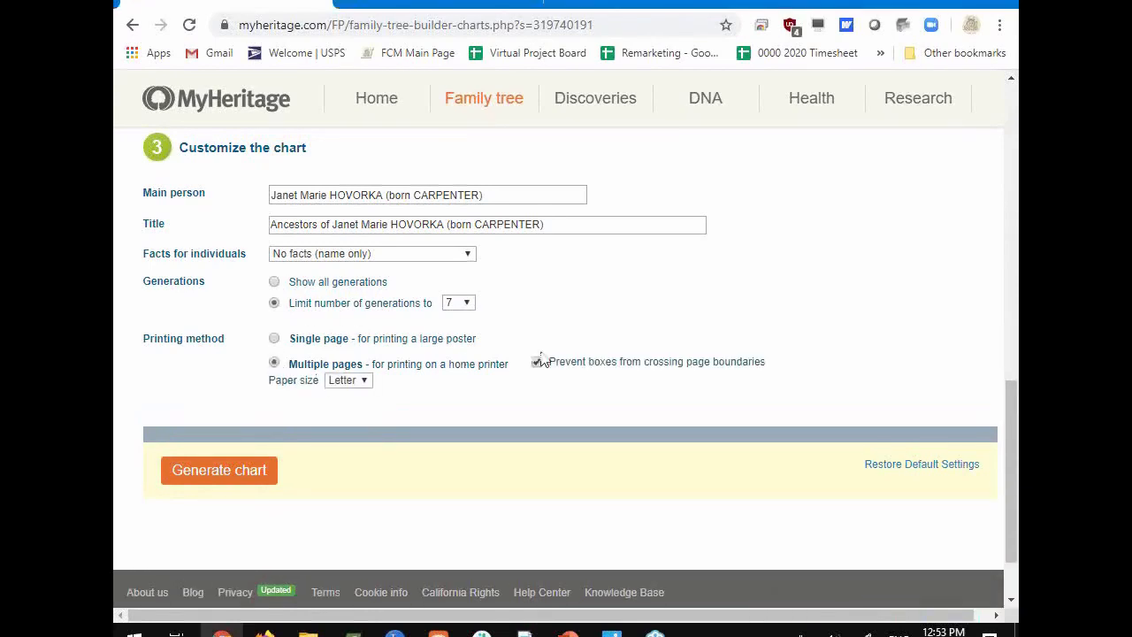
{"action": "left_click", "coordinate": [371, 387]}
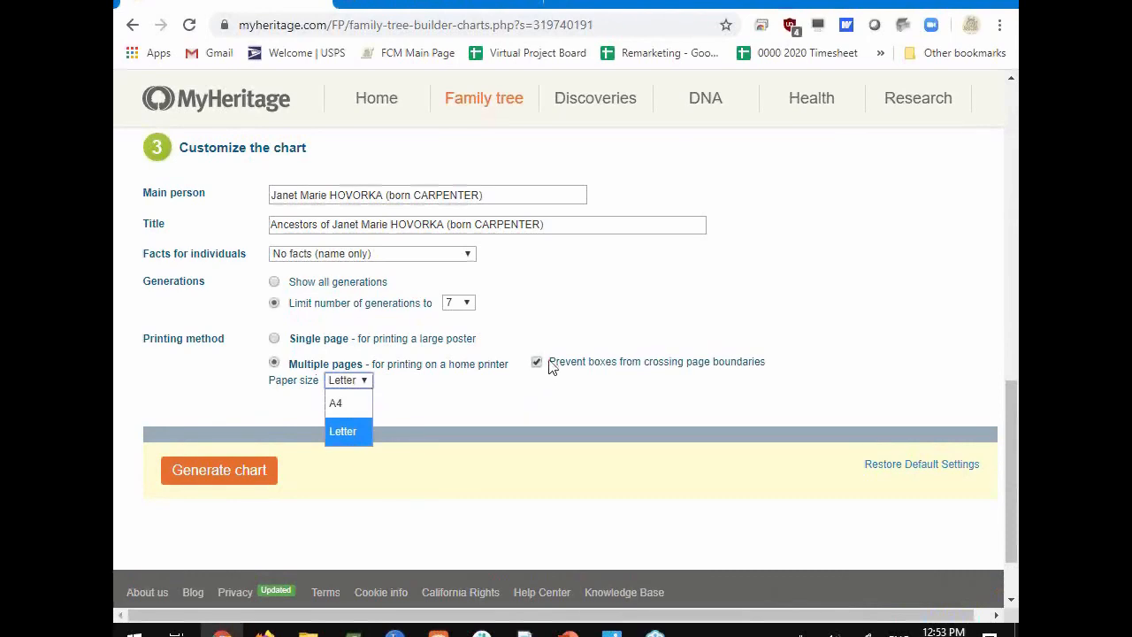
{"action": "left_click", "coordinate": [367, 382]}
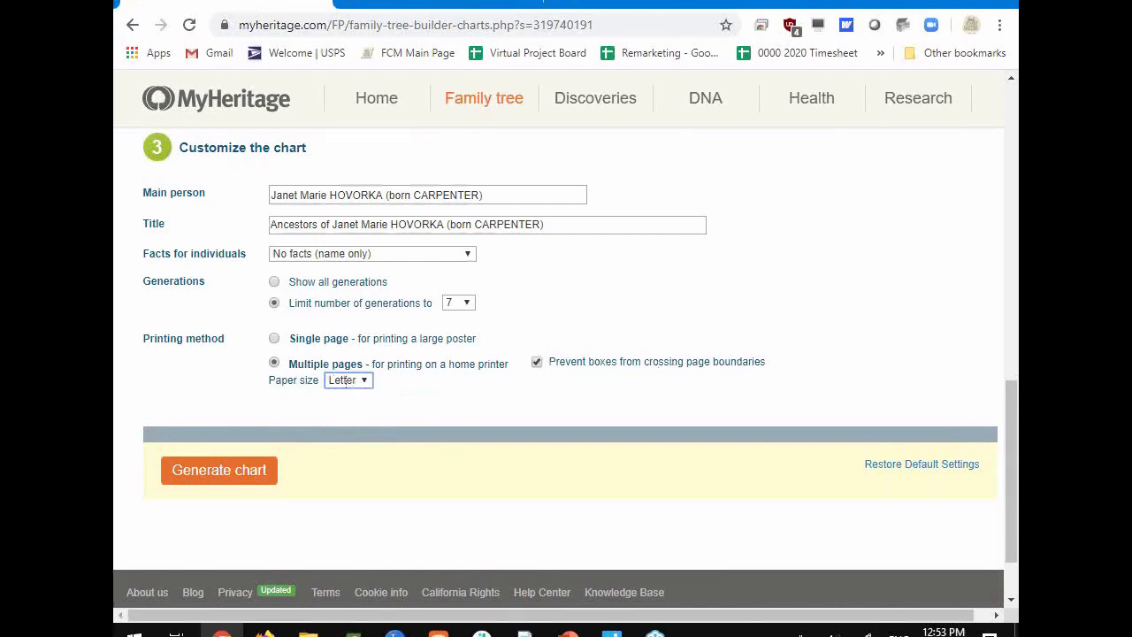
Switch to the family tree chart PDF in Adobe Acrobat and display its pages in Two Page Scrolling.
{"action": "left_click_drag", "start_coordinate": [531, 245], "coordinate": [417, 1]}
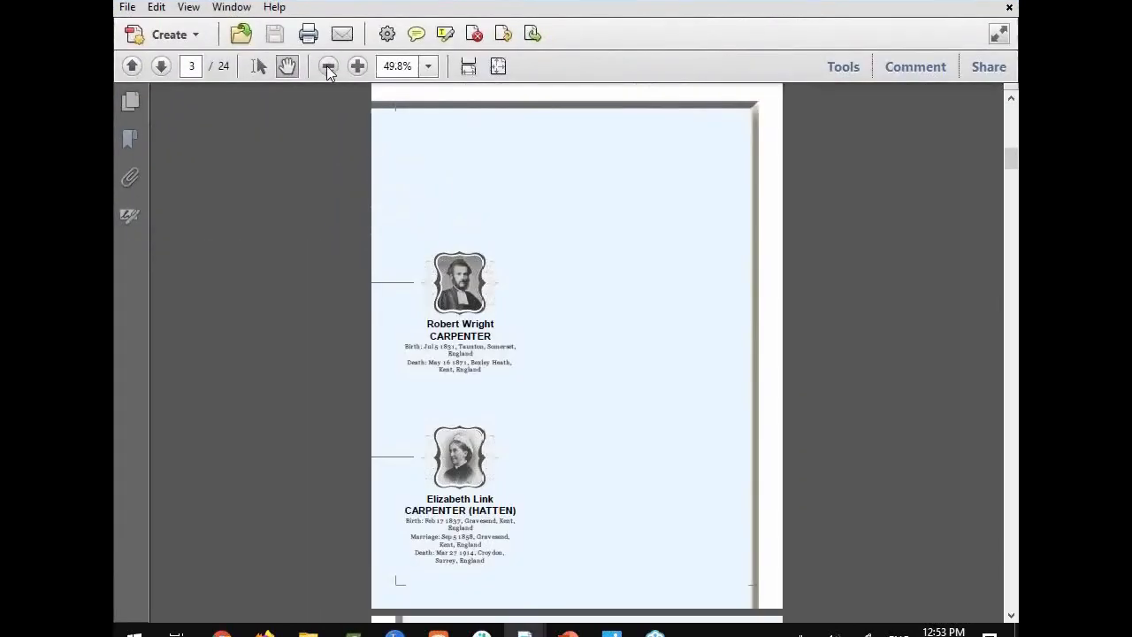
{"action": "left_click", "coordinate": [187, 8]}
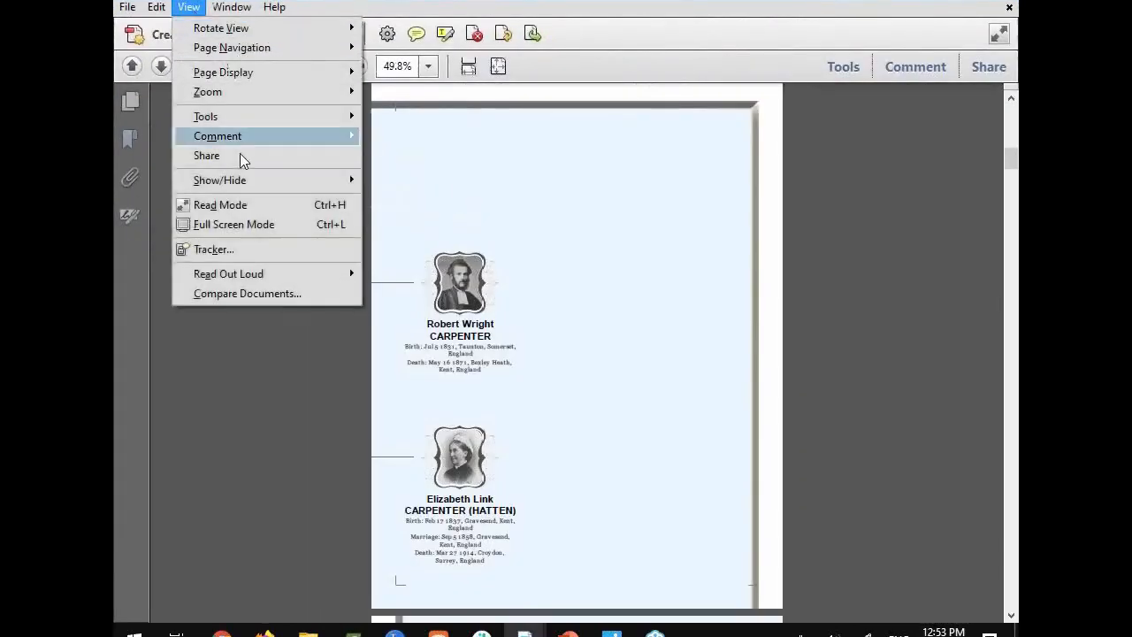
{"action": "mouse_move", "coordinate": [259, 113]}
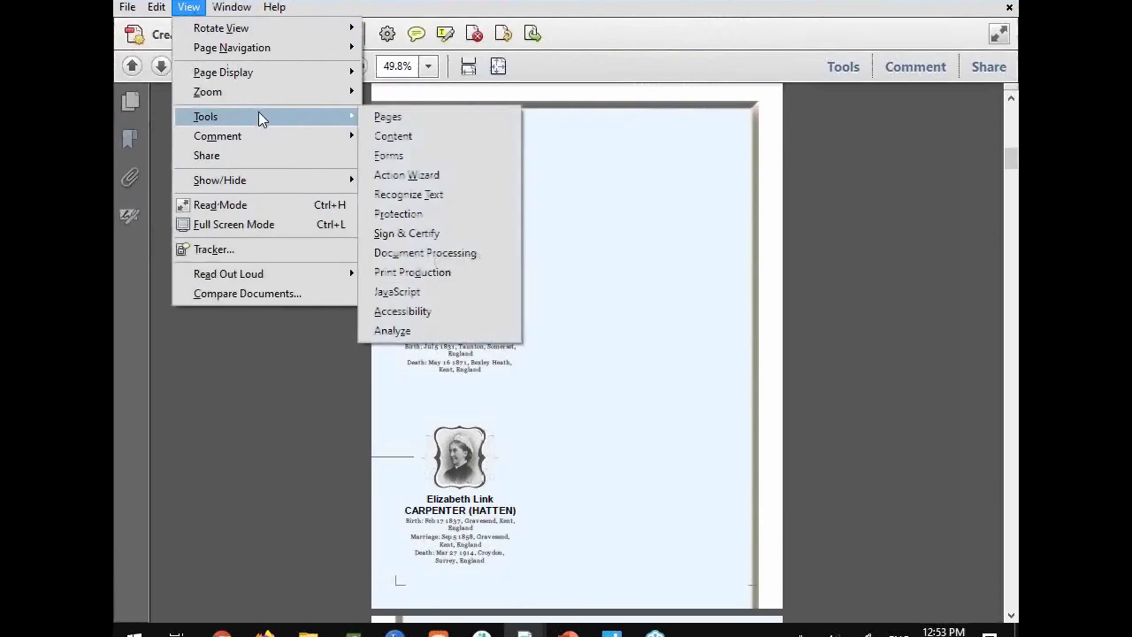
{"action": "left_click", "coordinate": [232, 8]}
{"action": "left_click", "coordinate": [189, 7]}
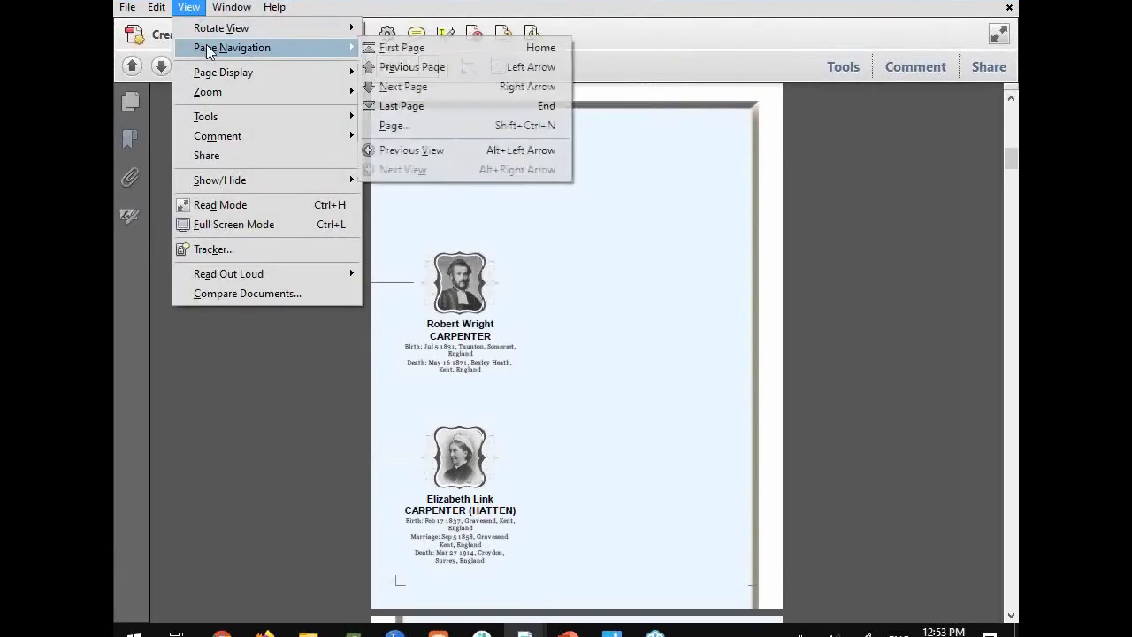
{"action": "mouse_move", "coordinate": [214, 36]}
{"action": "mouse_move", "coordinate": [213, 74]}
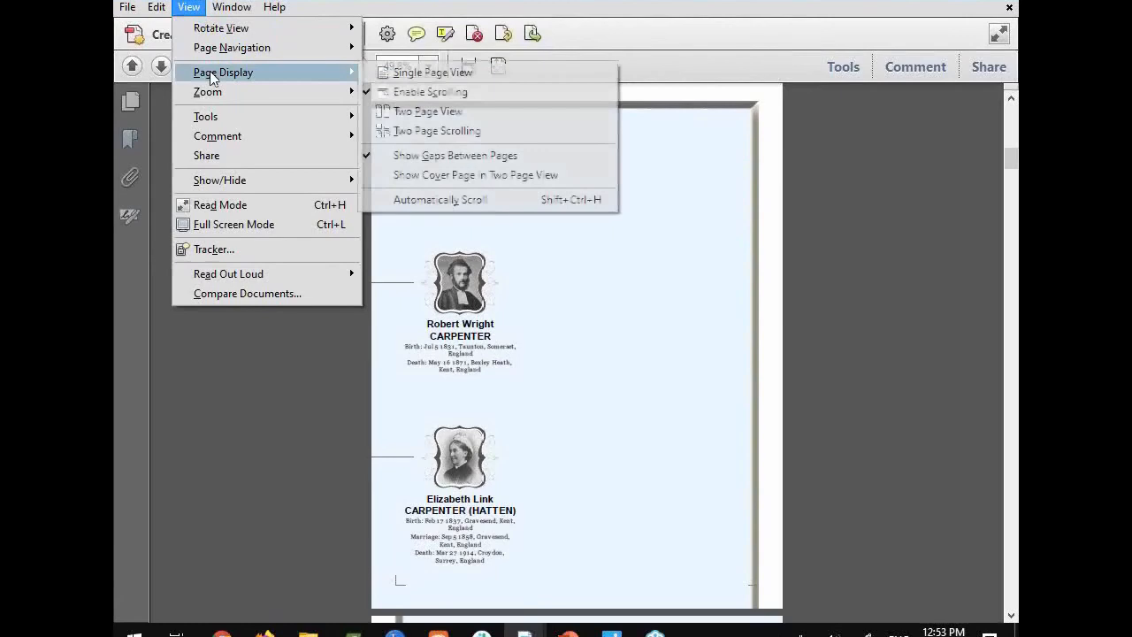
{"action": "left_click", "coordinate": [440, 135]}
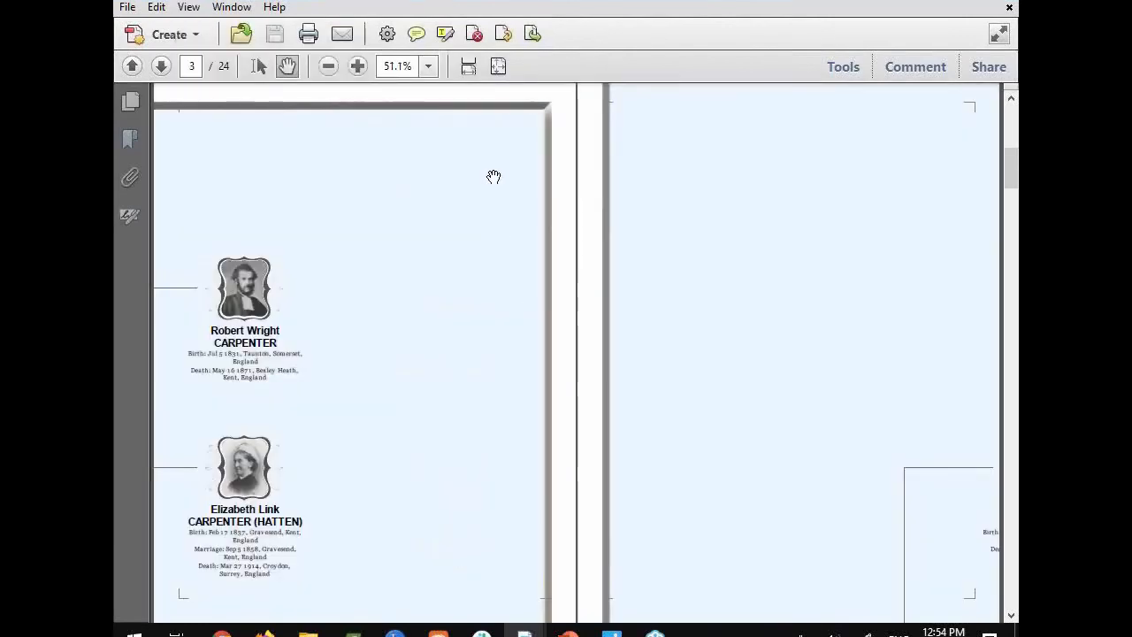
Zoom out to 12.5% and look through the remaining pages to see how the chart is split across sheets.
{"action": "left_click", "coordinate": [328, 69]}
{"action": "left_click", "coordinate": [328, 69]}
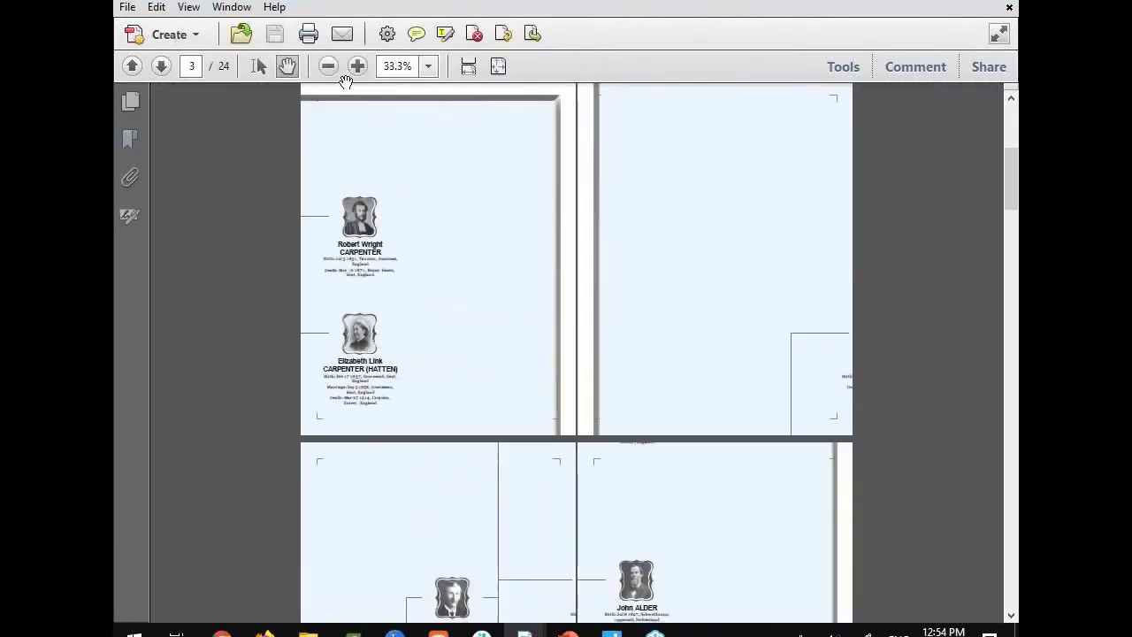
{"action": "left_click", "coordinate": [328, 67]}
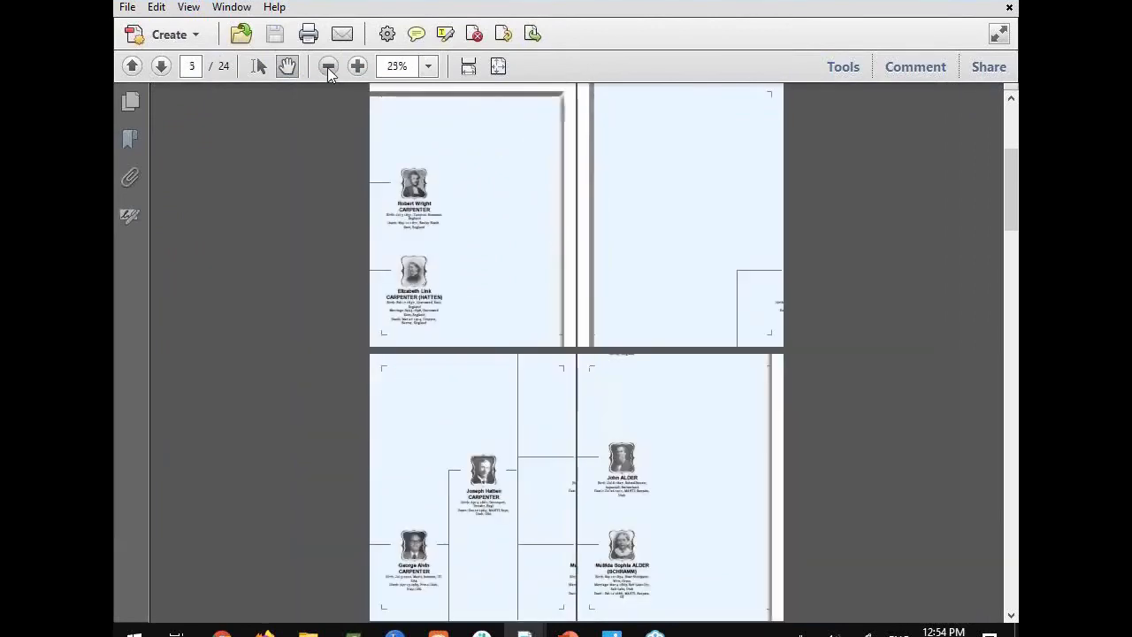
{"action": "left_click", "coordinate": [327, 67]}
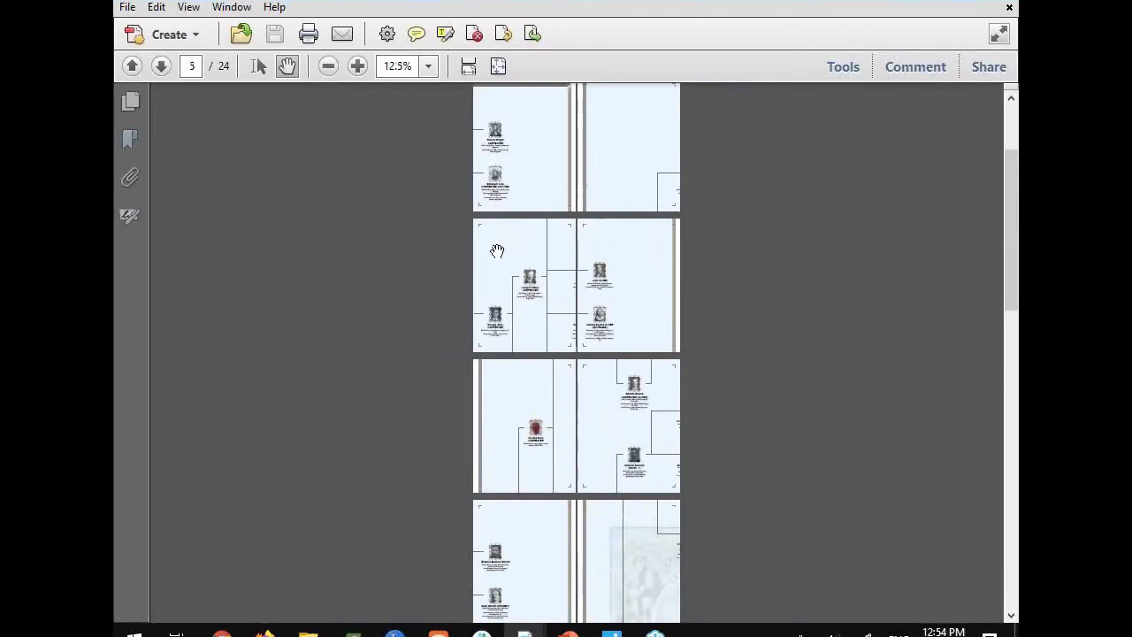
{"action": "scroll", "coordinate": [577, 417], "scroll_direction": "down", "scroll_amount": 1}
{"action": "scroll", "coordinate": [577, 418], "scroll_direction": "down", "scroll_amount": 9}
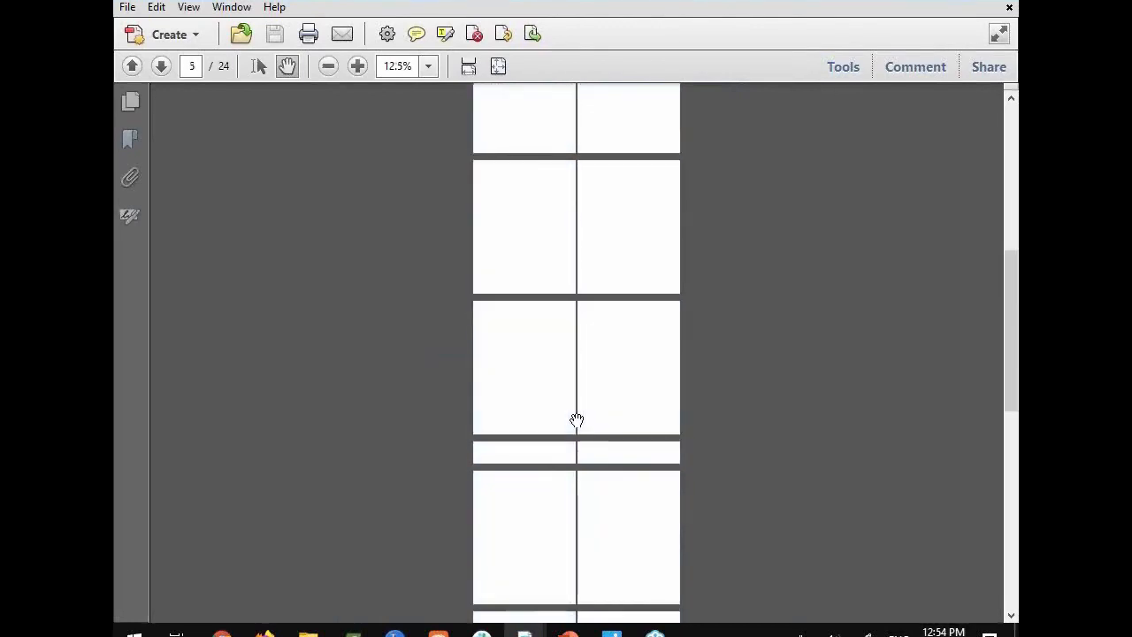
{"action": "scroll", "coordinate": [577, 419], "scroll_direction": "down", "scroll_amount": 4}
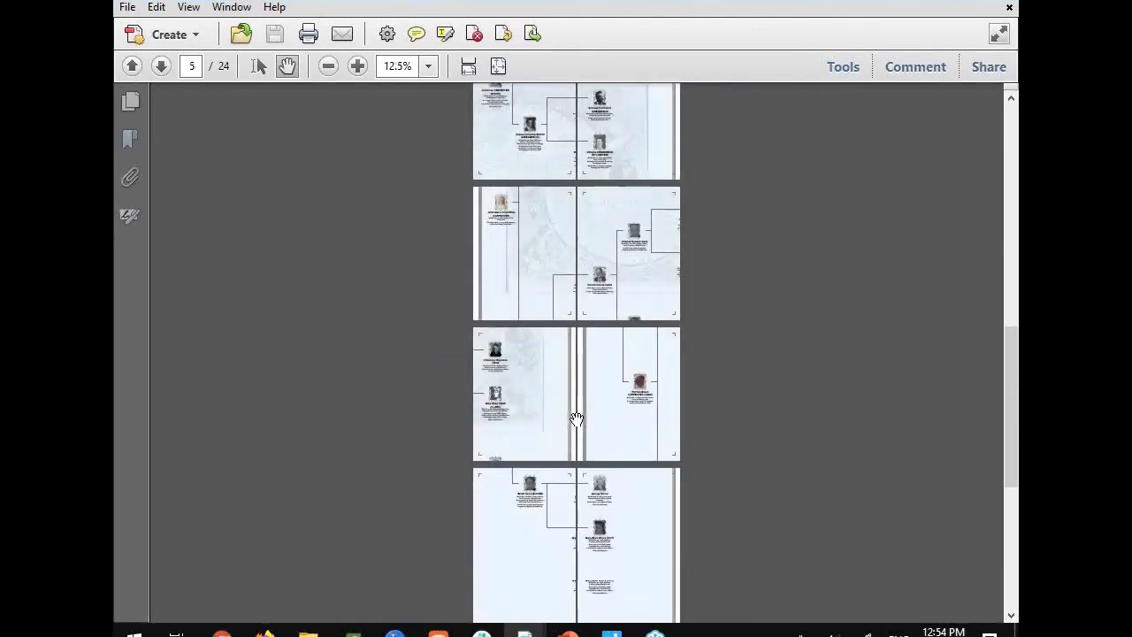
{"action": "scroll", "coordinate": [577, 418], "scroll_direction": "down", "scroll_amount": 10}
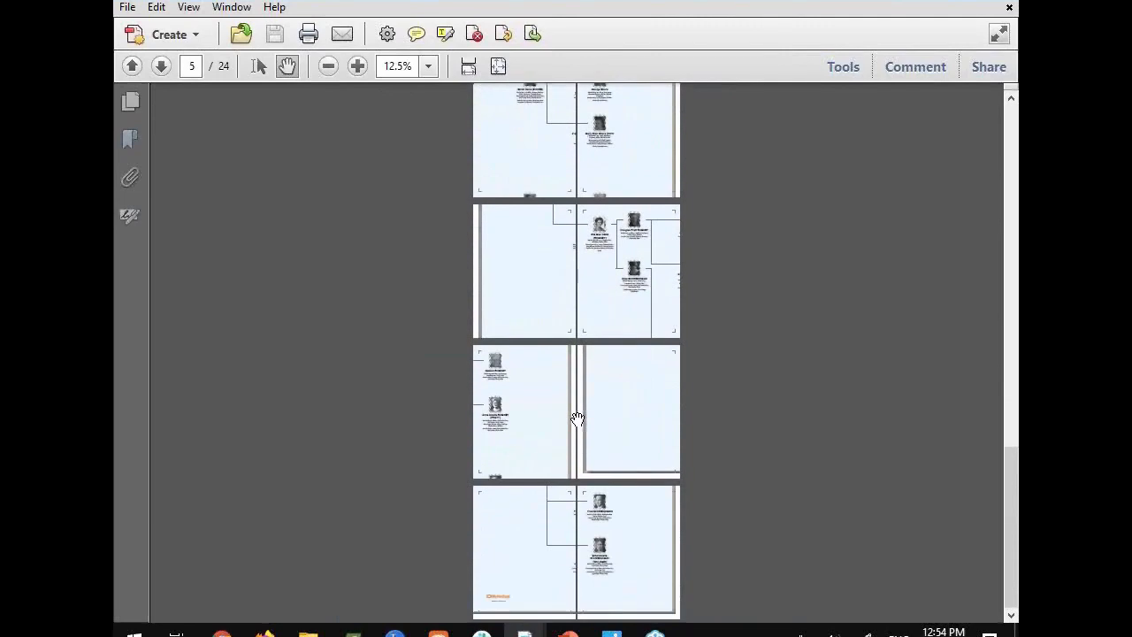
Go back to the beginning of the chart PDF and close it to return to the MyHeritage chart settings in Chrome.
{"action": "scroll", "coordinate": [561, 338], "scroll_direction": "up", "scroll_amount": 10}
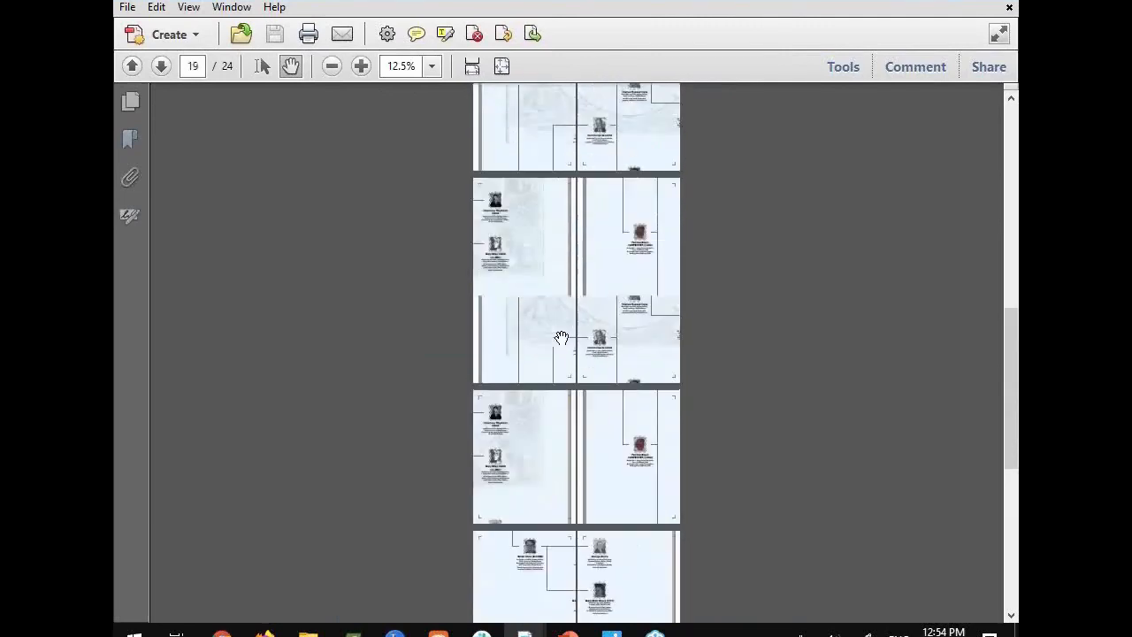
{"action": "scroll", "coordinate": [561, 338], "scroll_direction": "up", "scroll_amount": 10}
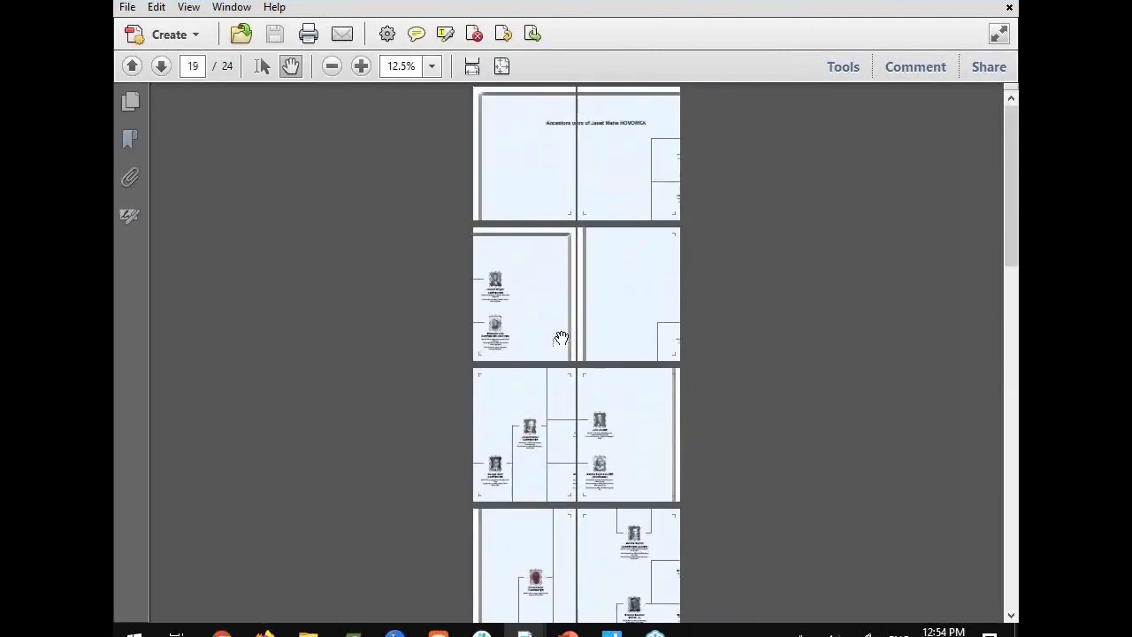
{"action": "left_click", "coordinate": [1008, 6]}
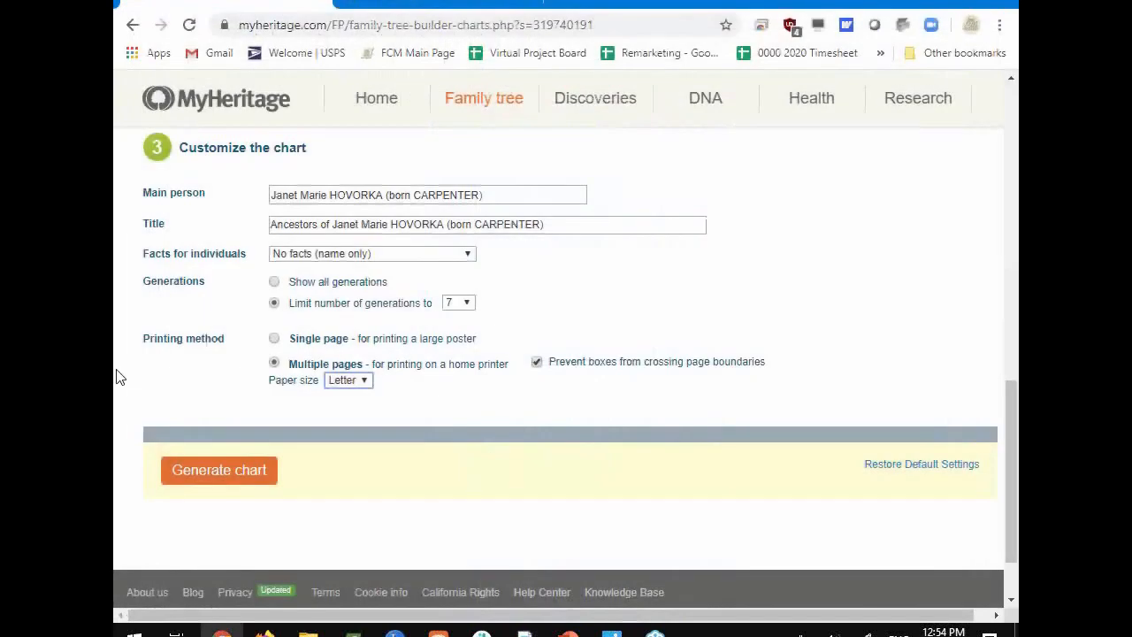
Set the printing method to Single page for a large poster and try to generate the chart.
{"action": "left_click", "coordinate": [274, 340]}
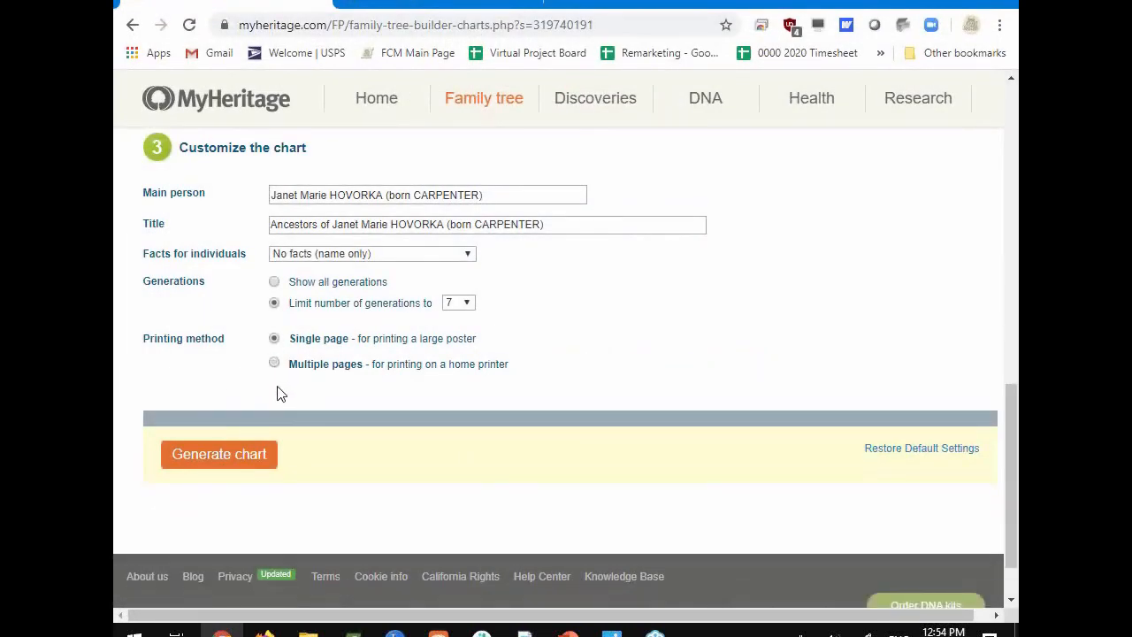
{"action": "left_click", "coordinate": [220, 464]}
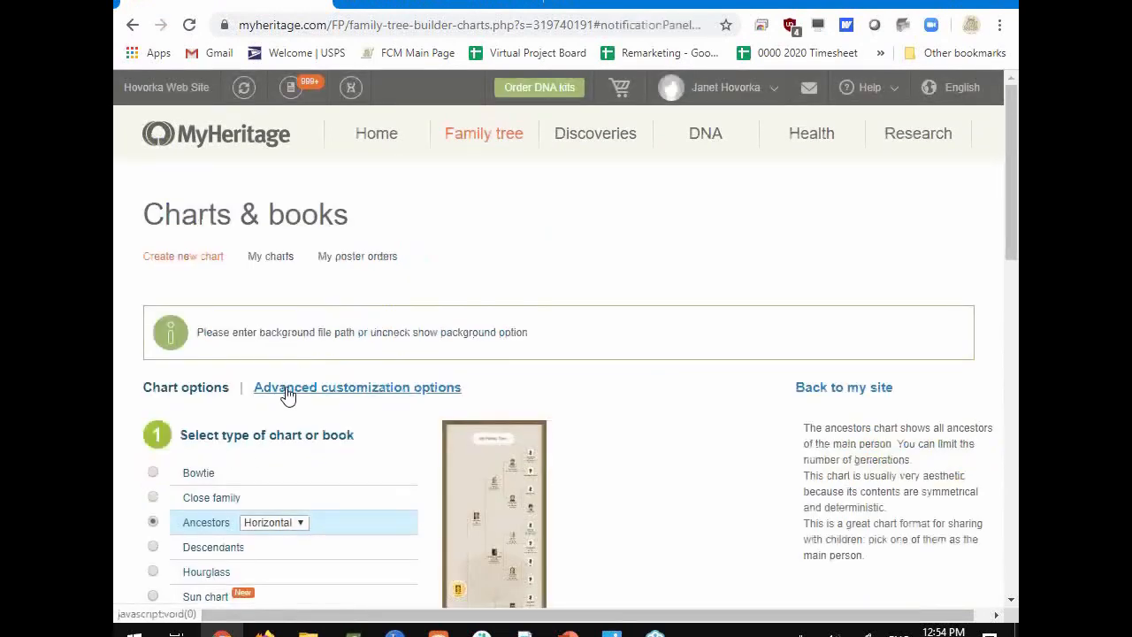
Open the My charts list and look through the previously created charts and their PDF and poster ordering options.
{"action": "left_click", "coordinate": [266, 261]}
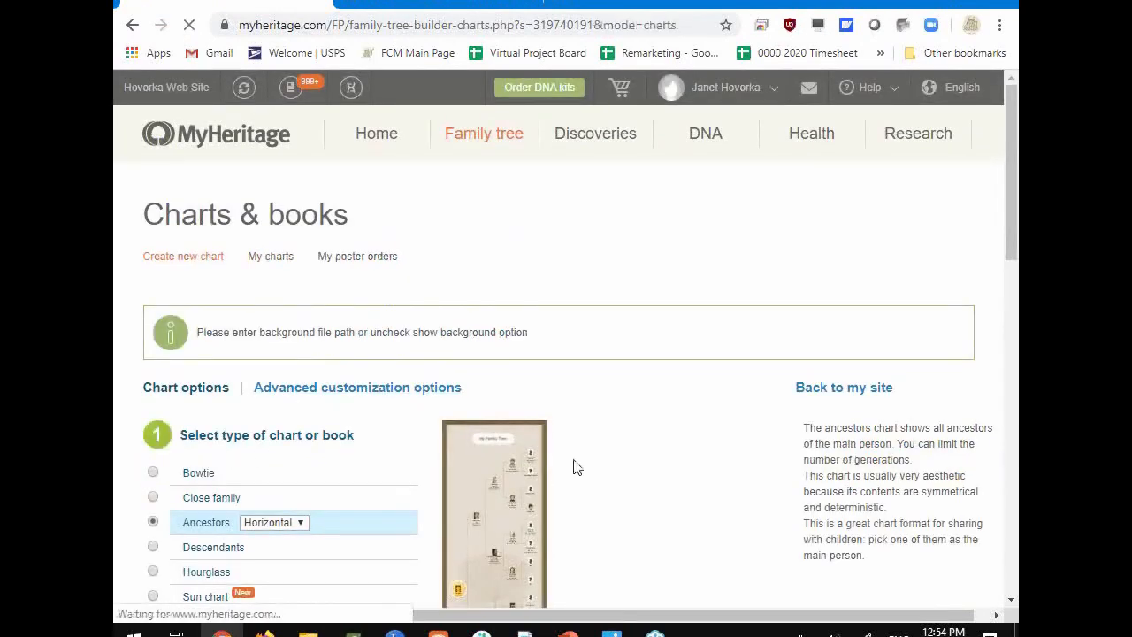
{"action": "scroll", "coordinate": [635, 410], "scroll_direction": "down", "scroll_amount": 4}
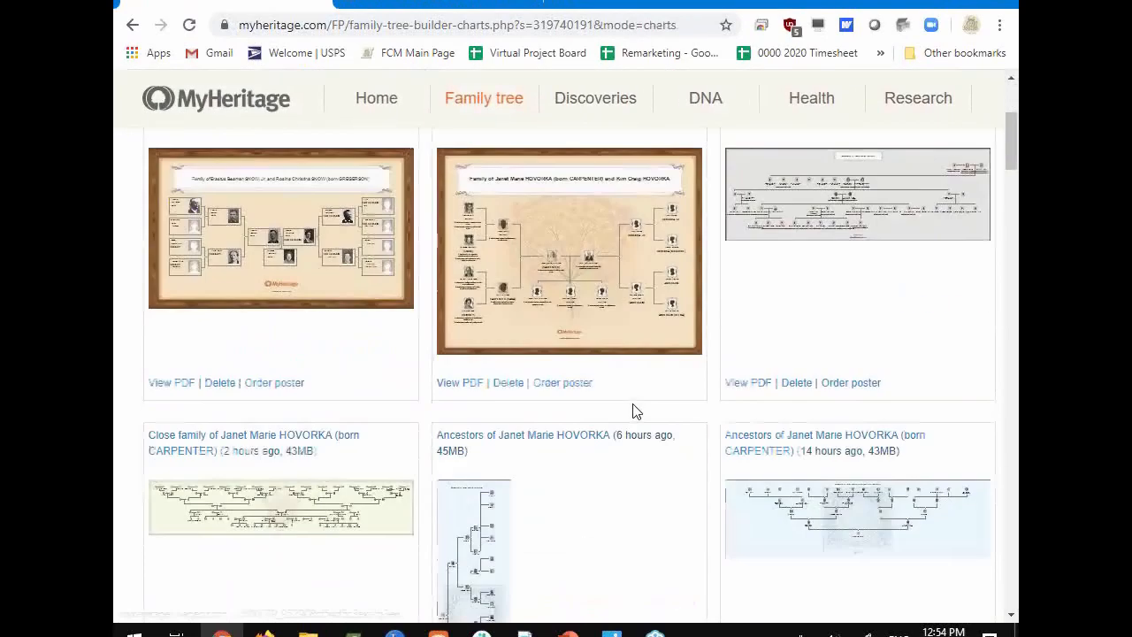
{"action": "scroll", "coordinate": [620, 403], "scroll_direction": "down", "scroll_amount": 1}
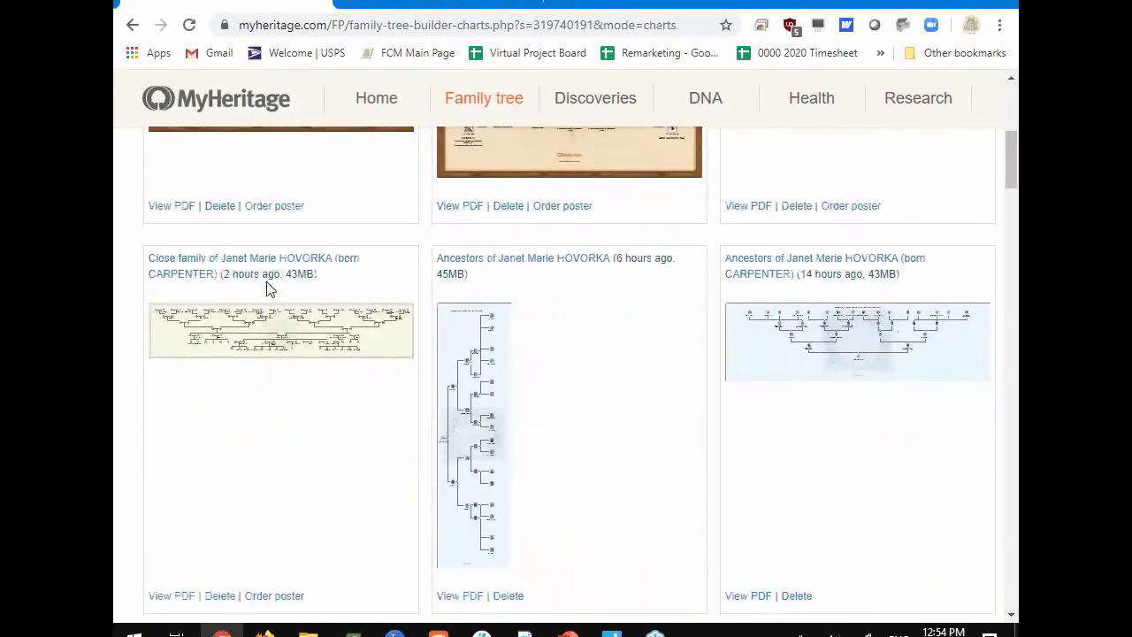
{"action": "scroll", "coordinate": [248, 495], "scroll_direction": "down", "scroll_amount": 2}
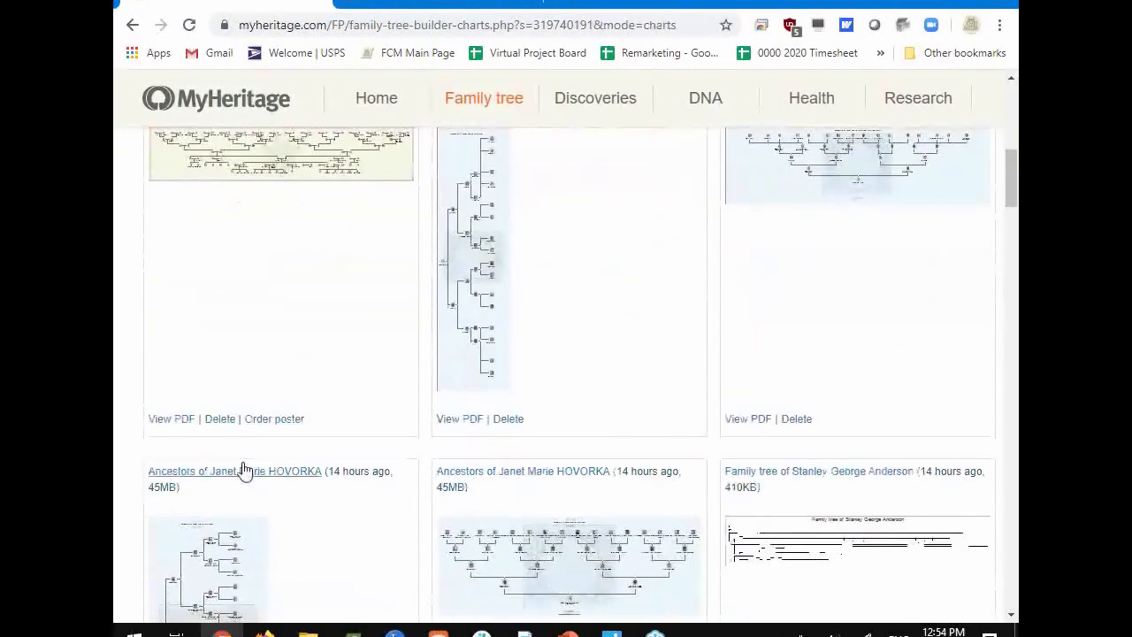
Switch to Gmail and open the "Your family tree chart is ready!" conversation from MyHeritage.
{"action": "left_click", "coordinate": [383, 3]}
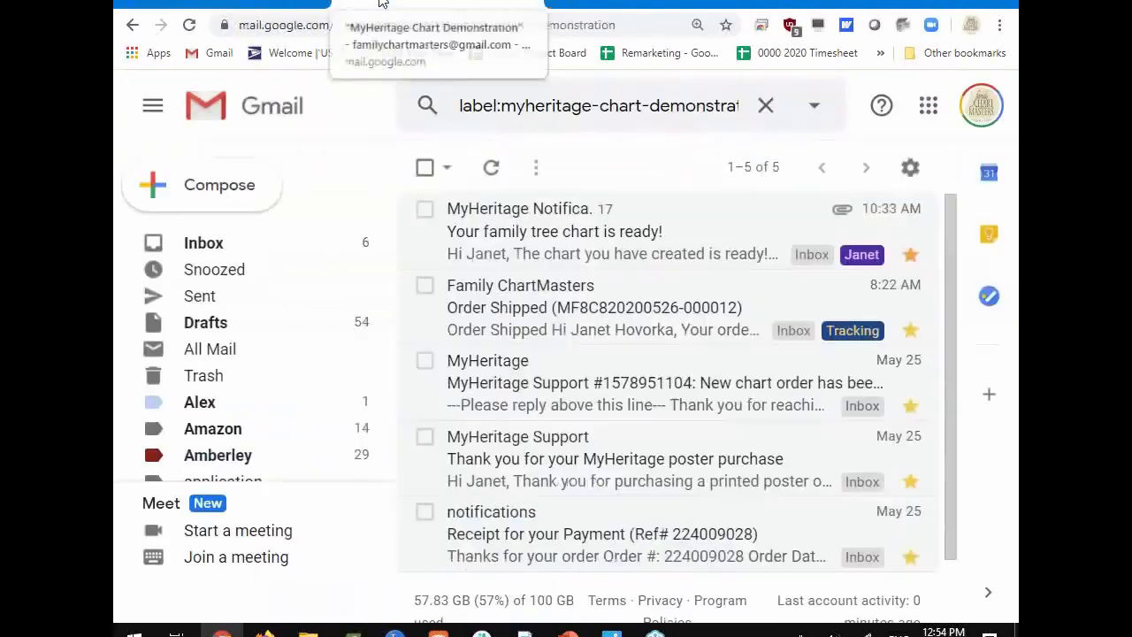
{"action": "left_click", "coordinate": [495, 237]}
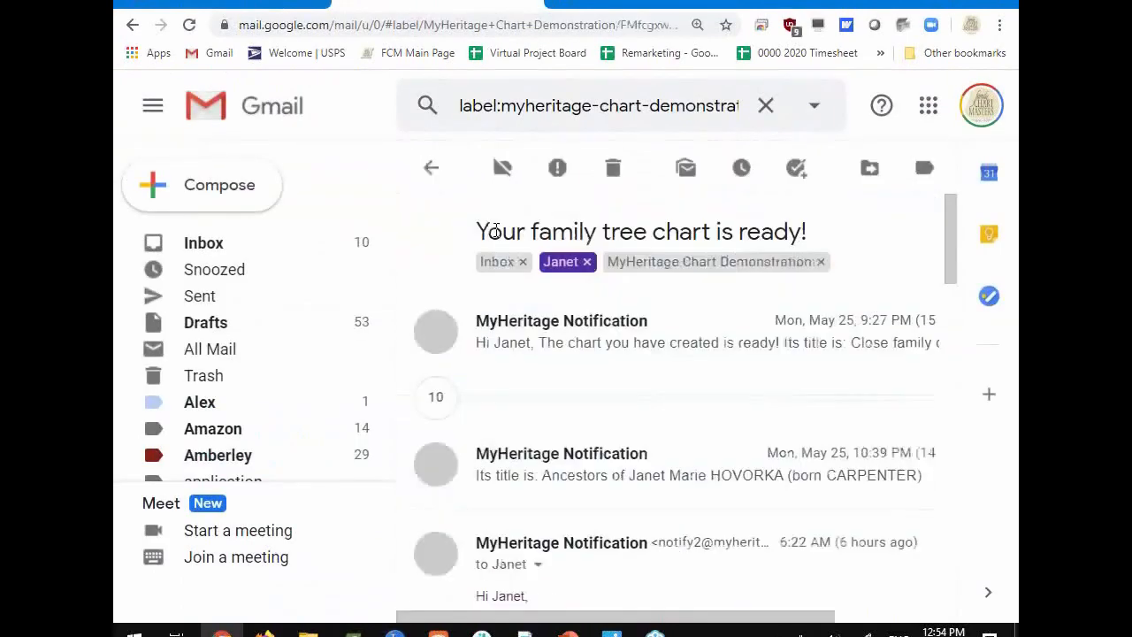
{"action": "left_click", "coordinate": [219, 3]}
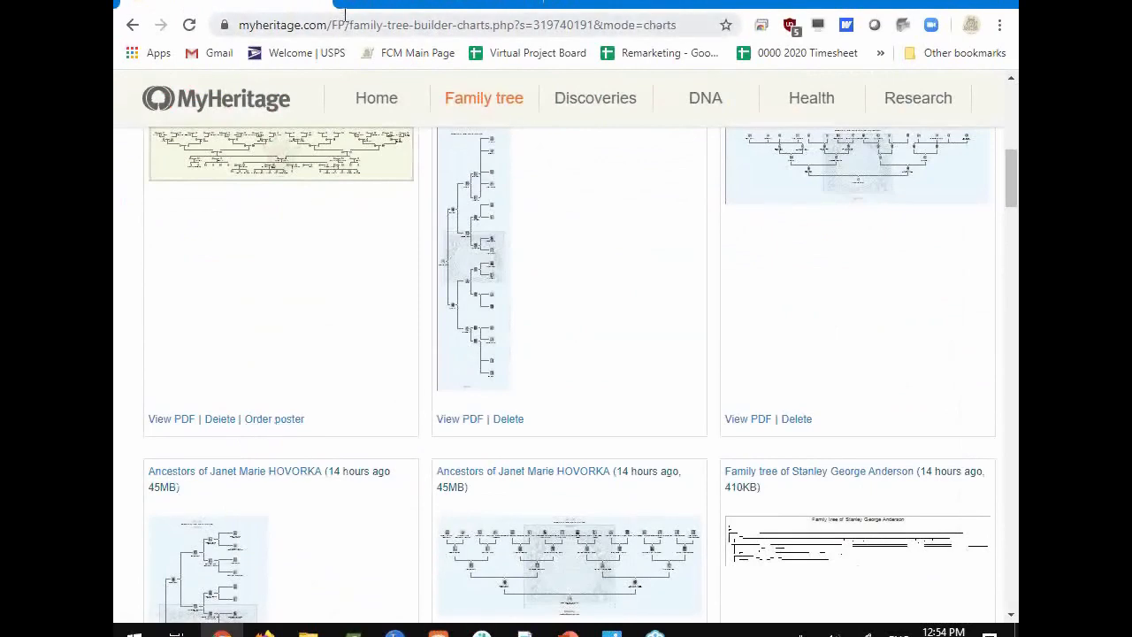
{"action": "left_click", "coordinate": [387, 4]}
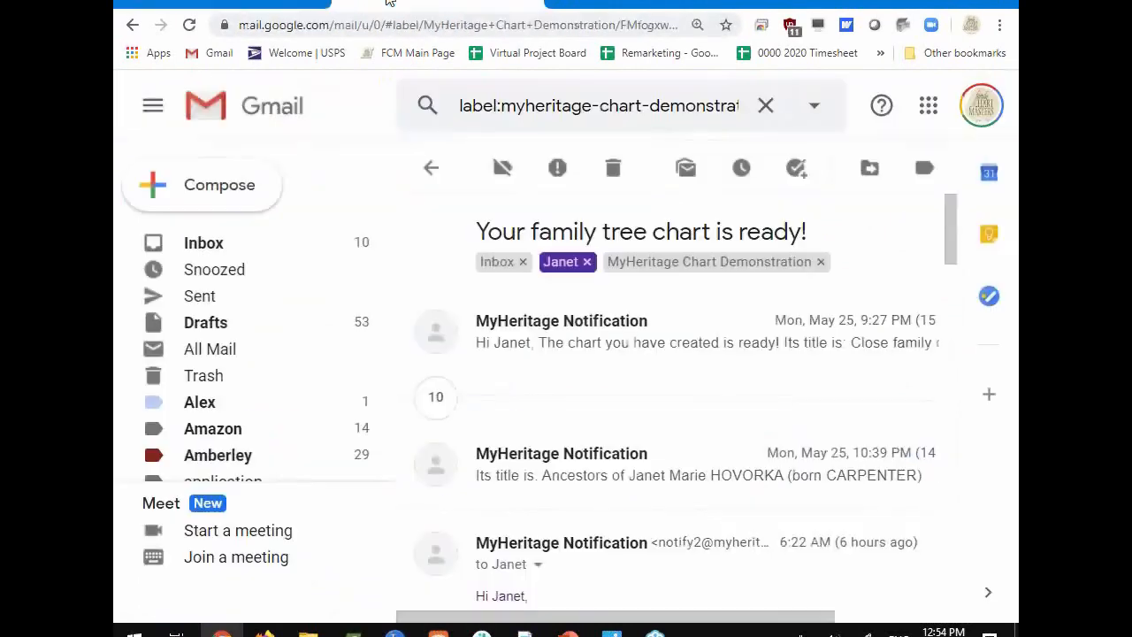
Expand the earliest chart notification, follow its poster ordering link, and close the order page.
{"action": "left_click", "coordinate": [516, 348]}
{"action": "scroll", "coordinate": [553, 376], "scroll_direction": "down", "scroll_amount": 3}
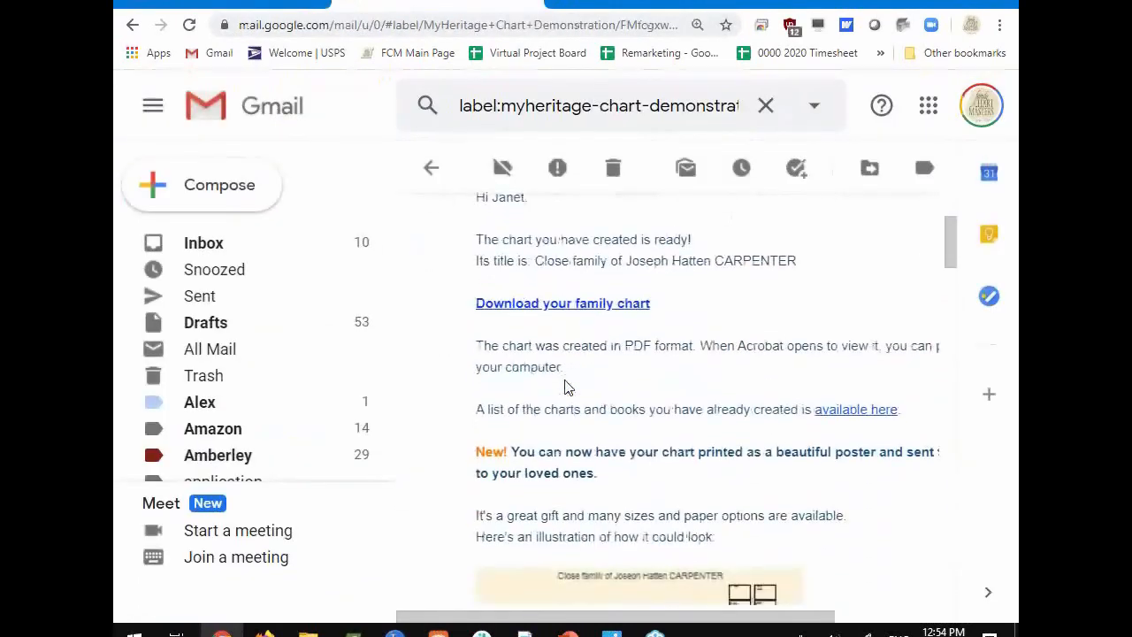
{"action": "scroll", "coordinate": [569, 387], "scroll_direction": "down", "scroll_amount": 6}
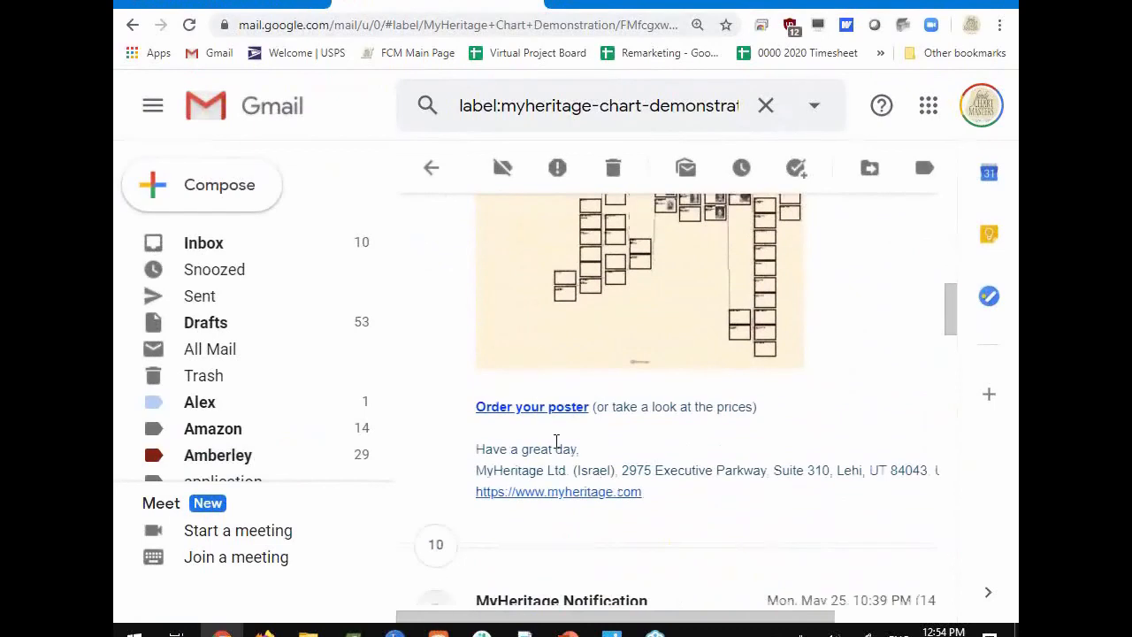
{"action": "left_click", "coordinate": [535, 409]}
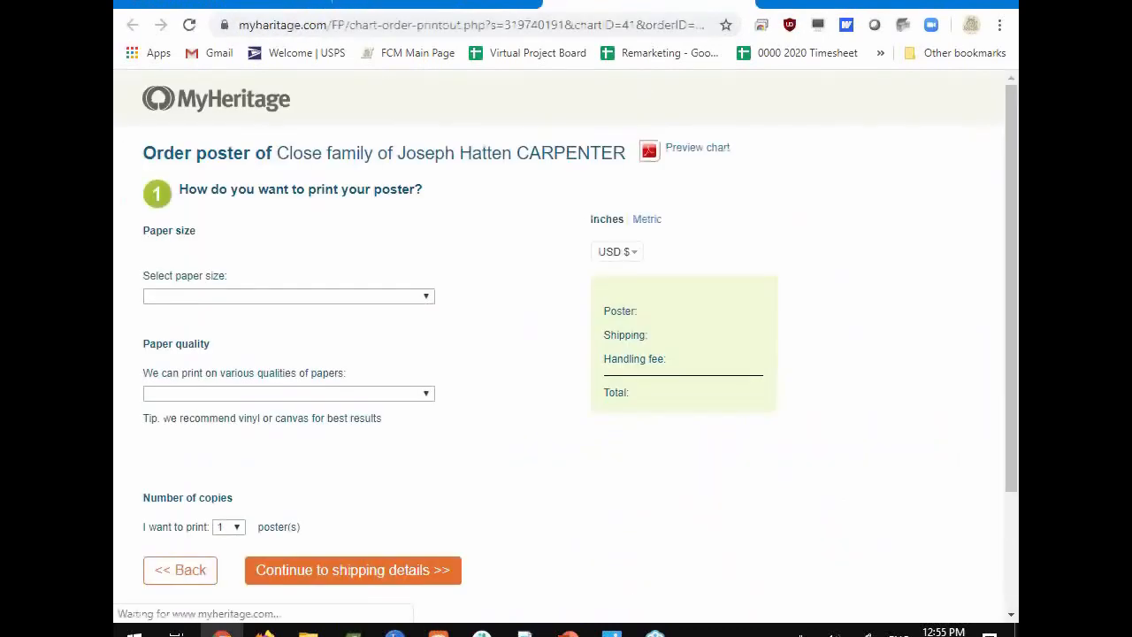
{"action": "left_click", "coordinate": [746, 3]}
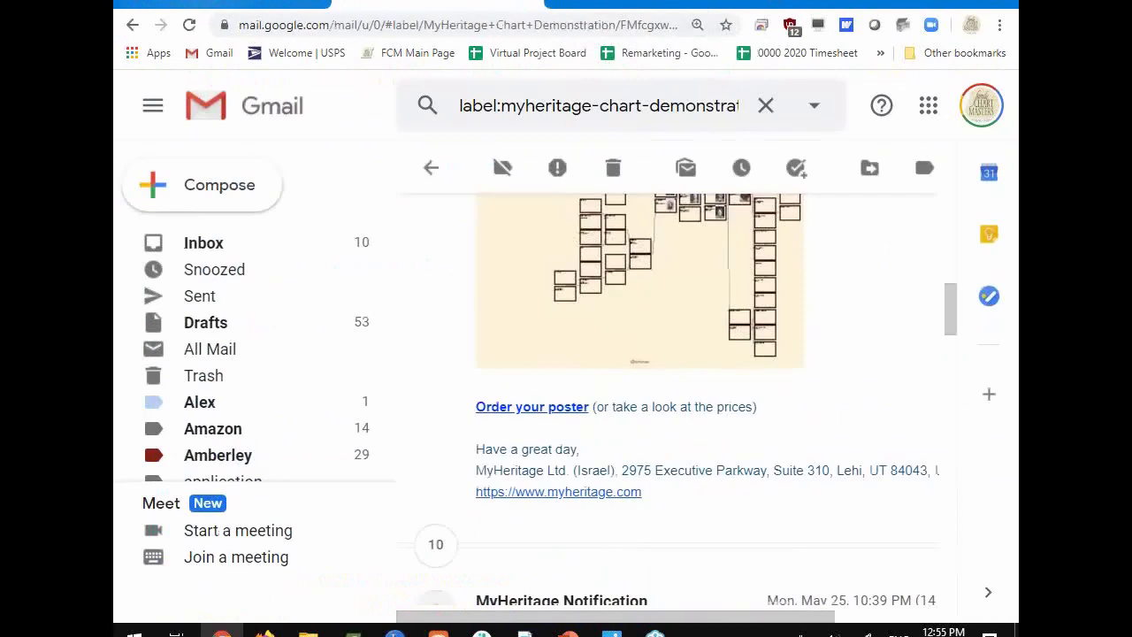
Return to the MyHeritage charts list, start a poster order for the Close family chart, and examine its size illustration.
{"action": "left_click", "coordinate": [213, 4]}
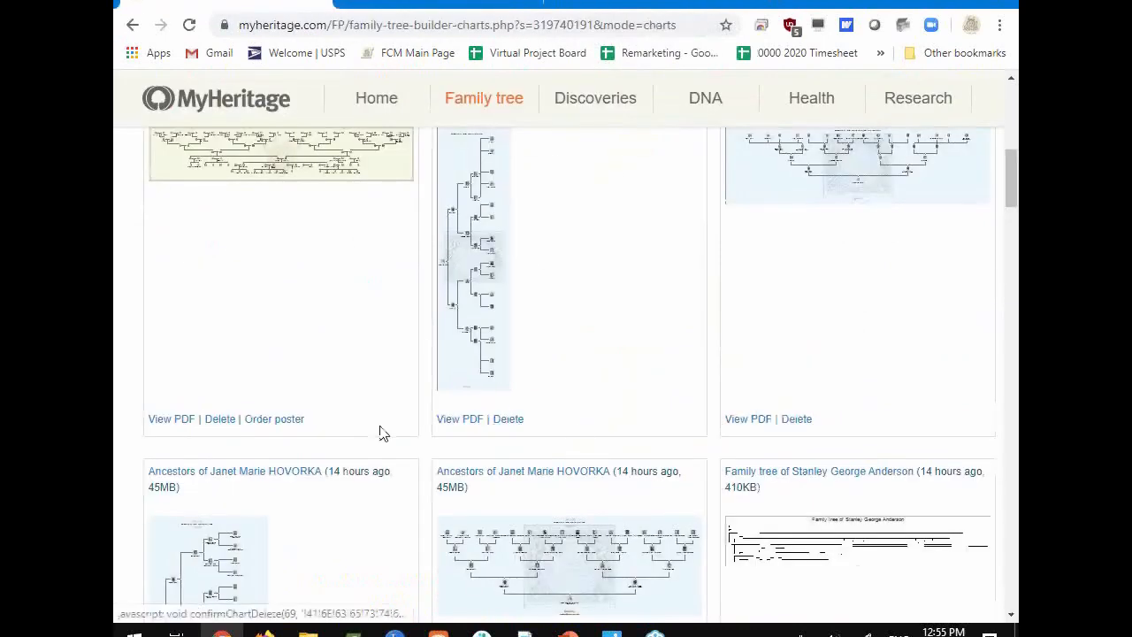
{"action": "left_click", "coordinate": [263, 421]}
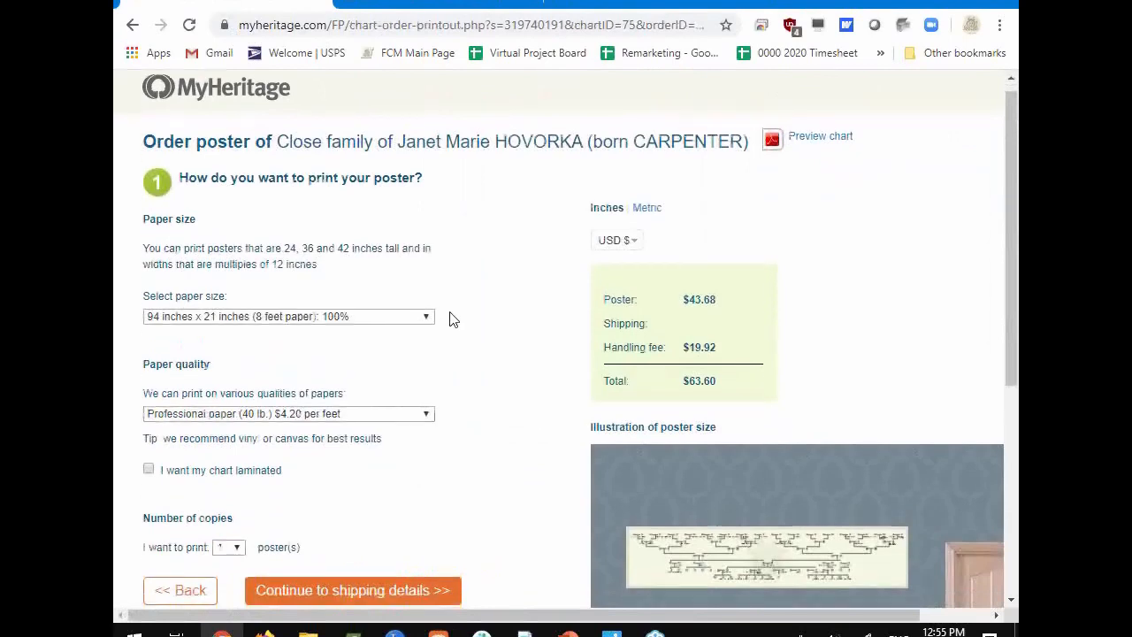
{"action": "scroll", "coordinate": [477, 296], "scroll_direction": "down", "scroll_amount": 1}
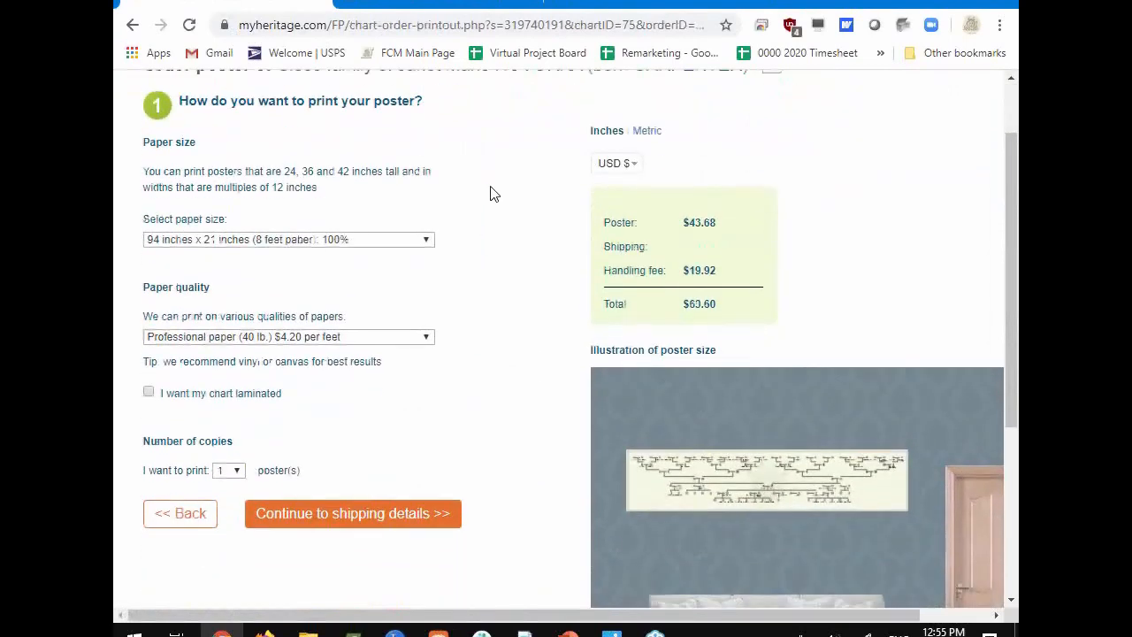
{"action": "scroll", "coordinate": [493, 194], "scroll_direction": "down", "scroll_amount": 1}
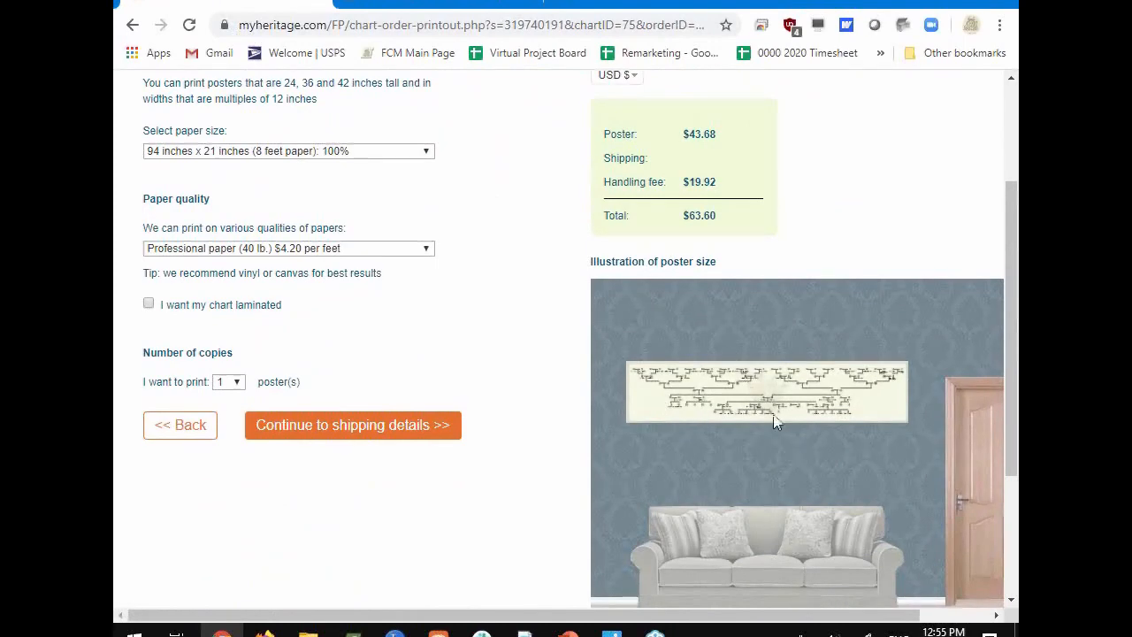
Try the 165 x 36 inch and 193 x 42 inch paper sizes, and return the poster to 94 x 21 inches.
{"action": "left_click", "coordinate": [292, 155]}
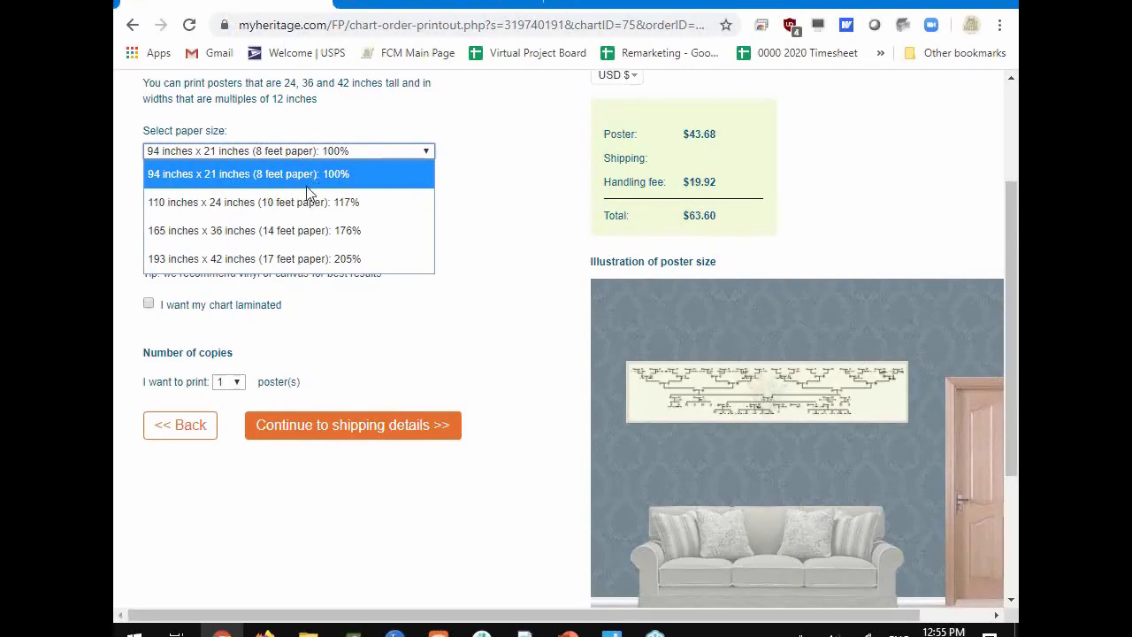
{"action": "left_click", "coordinate": [245, 230]}
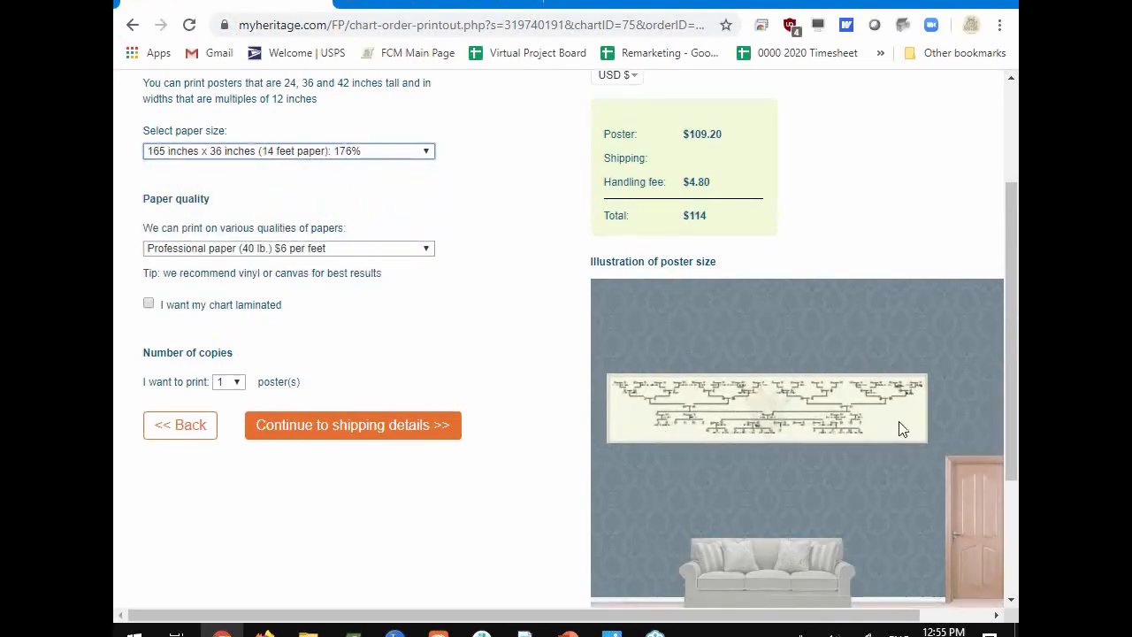
{"action": "left_click", "coordinate": [196, 155]}
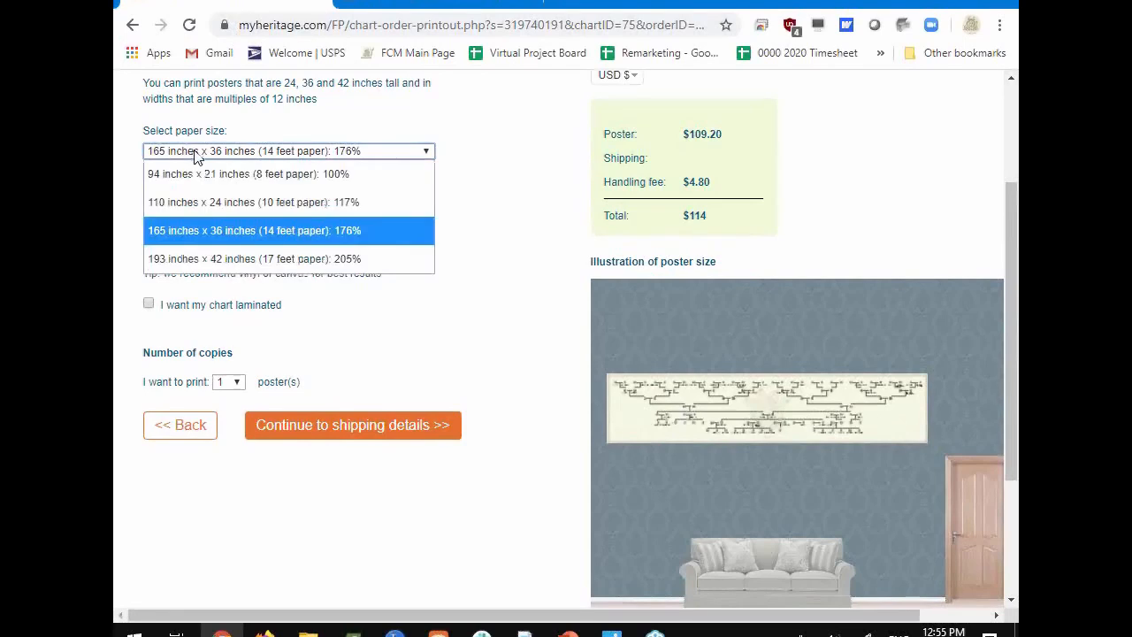
{"action": "left_click", "coordinate": [218, 259]}
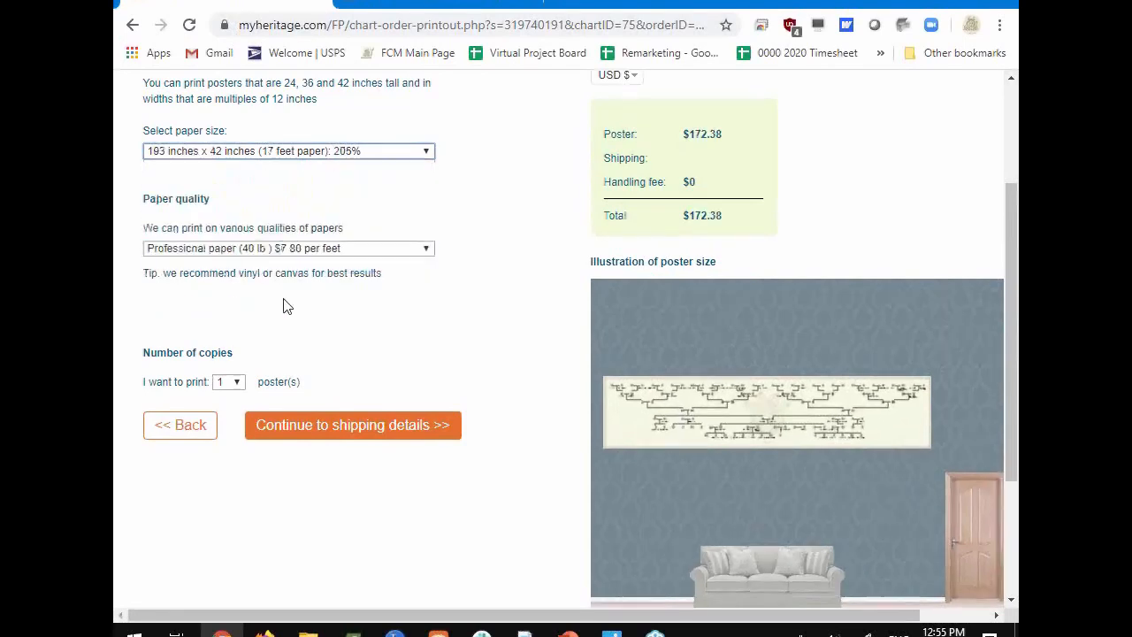
{"action": "left_click", "coordinate": [398, 156]}
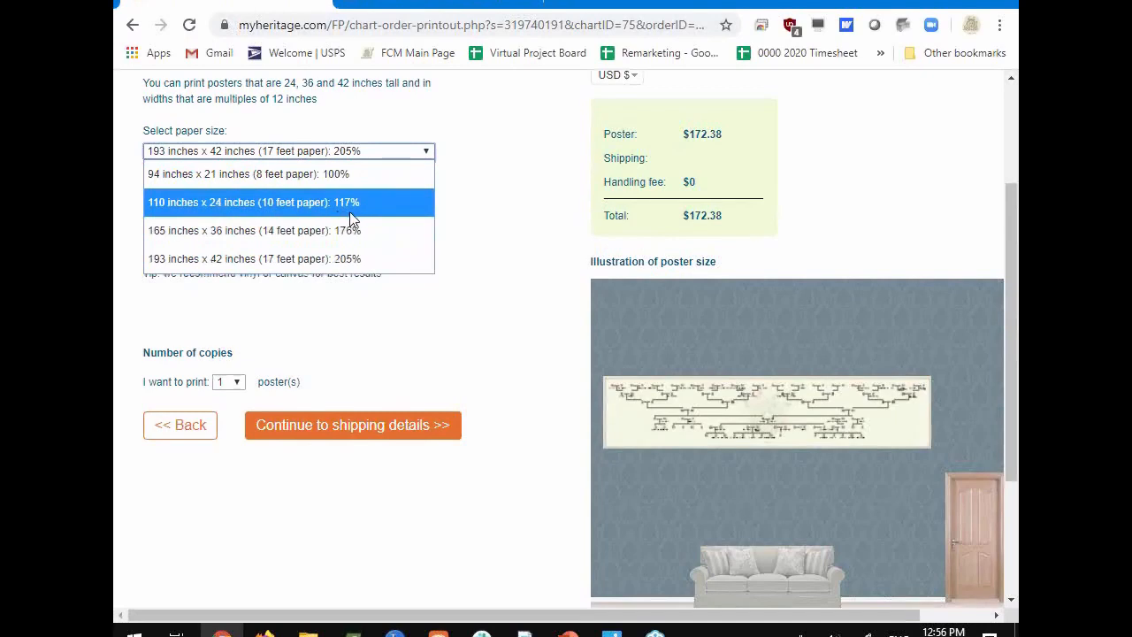
{"action": "left_click", "coordinate": [226, 180]}
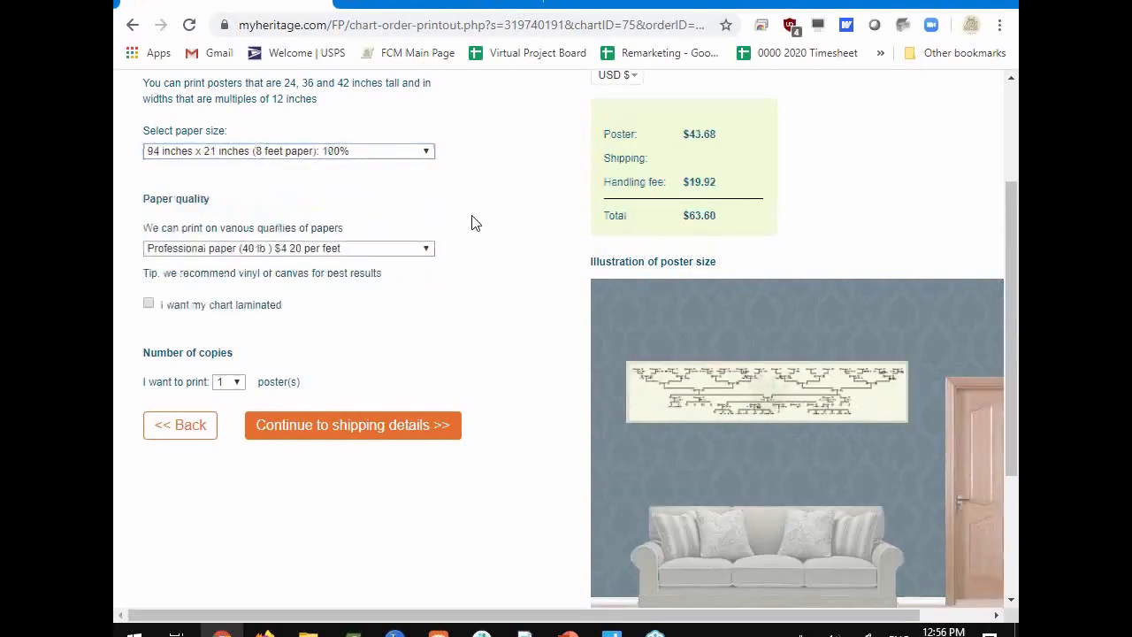
Check the paper quality options, keep Professional paper (40 lb.), and add lamination to the chart.
{"action": "left_click", "coordinate": [423, 249]}
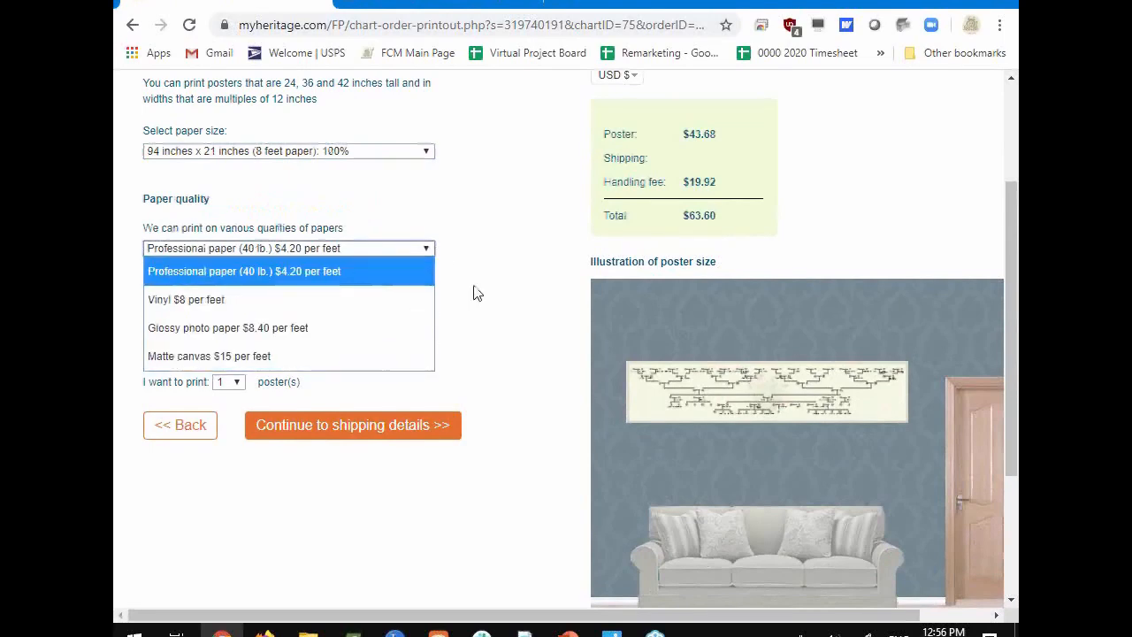
{"action": "left_click", "coordinate": [534, 218]}
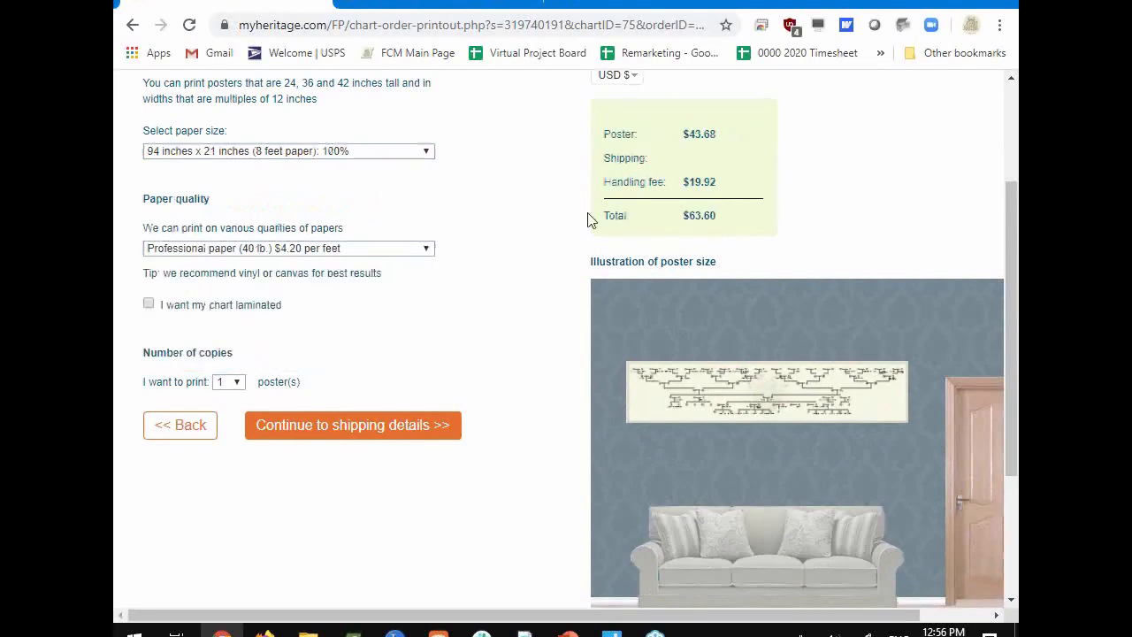
{"action": "left_click", "coordinate": [149, 304]}
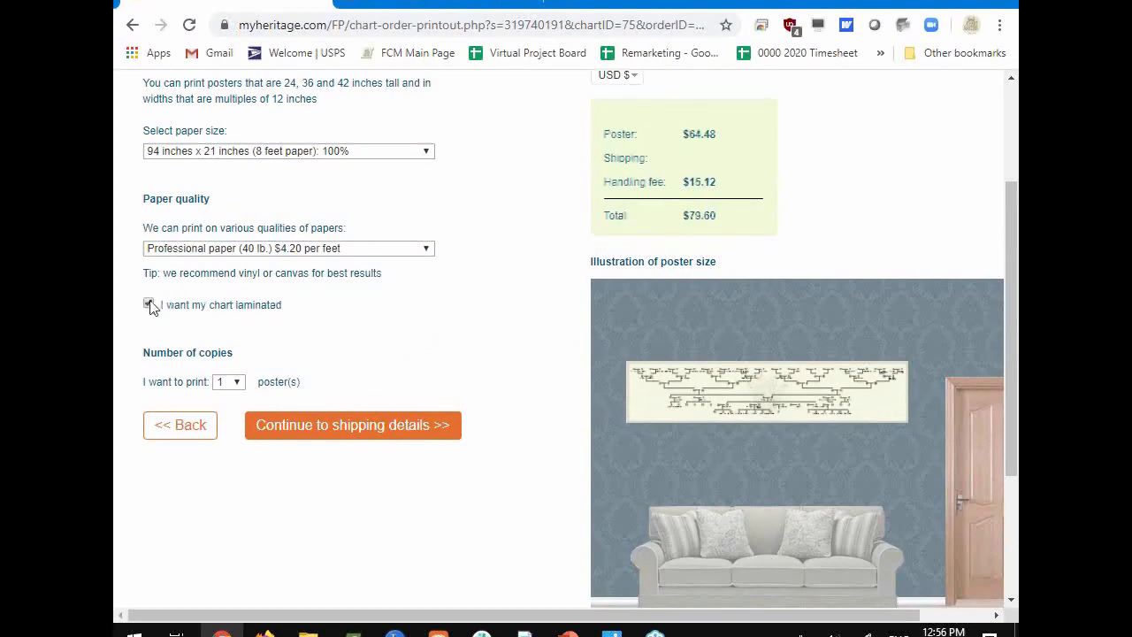
Continue to the shipping details and review the shipping address fields, express shipping option and price summary.
{"action": "scroll", "coordinate": [322, 354], "scroll_direction": "down", "scroll_amount": 1}
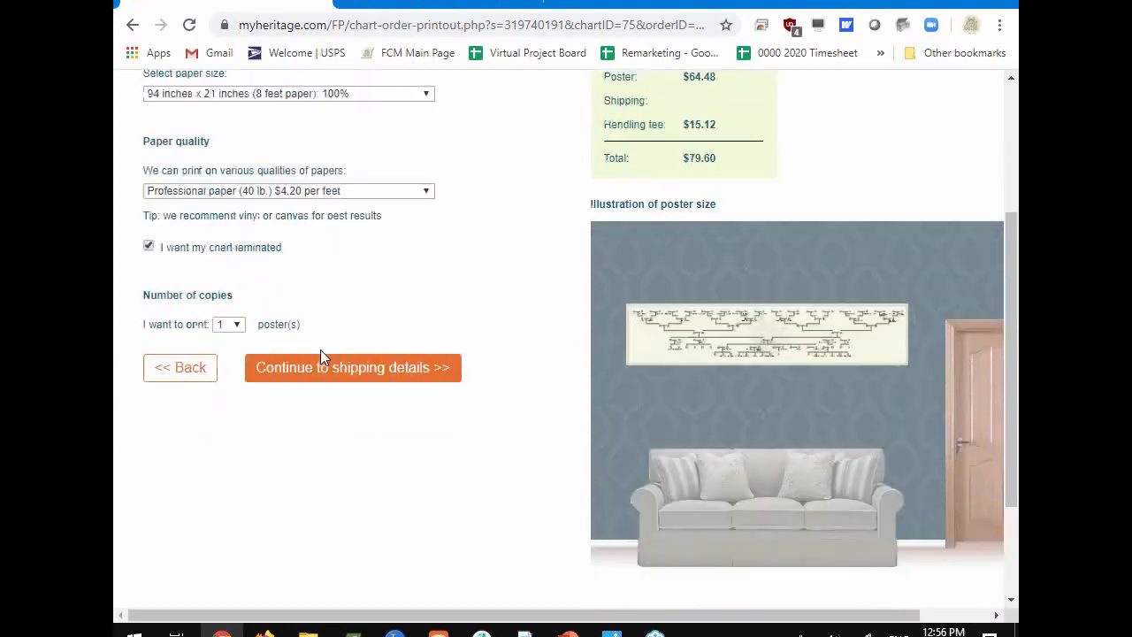
{"action": "left_click", "coordinate": [349, 347]}
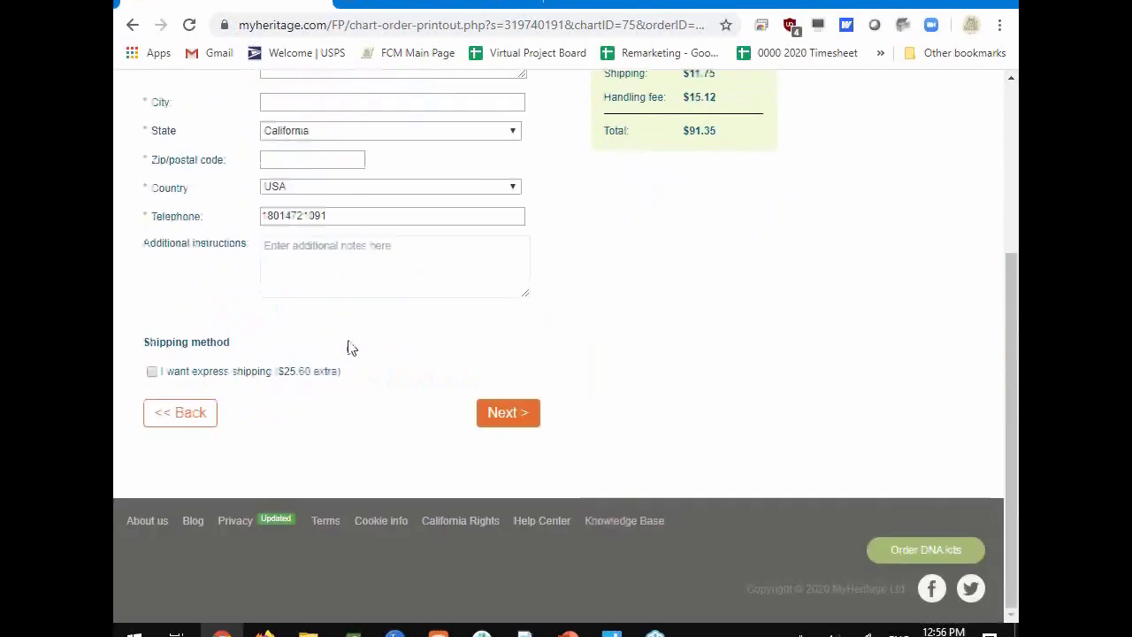
{"action": "scroll", "coordinate": [477, 361], "scroll_direction": "up", "scroll_amount": 3}
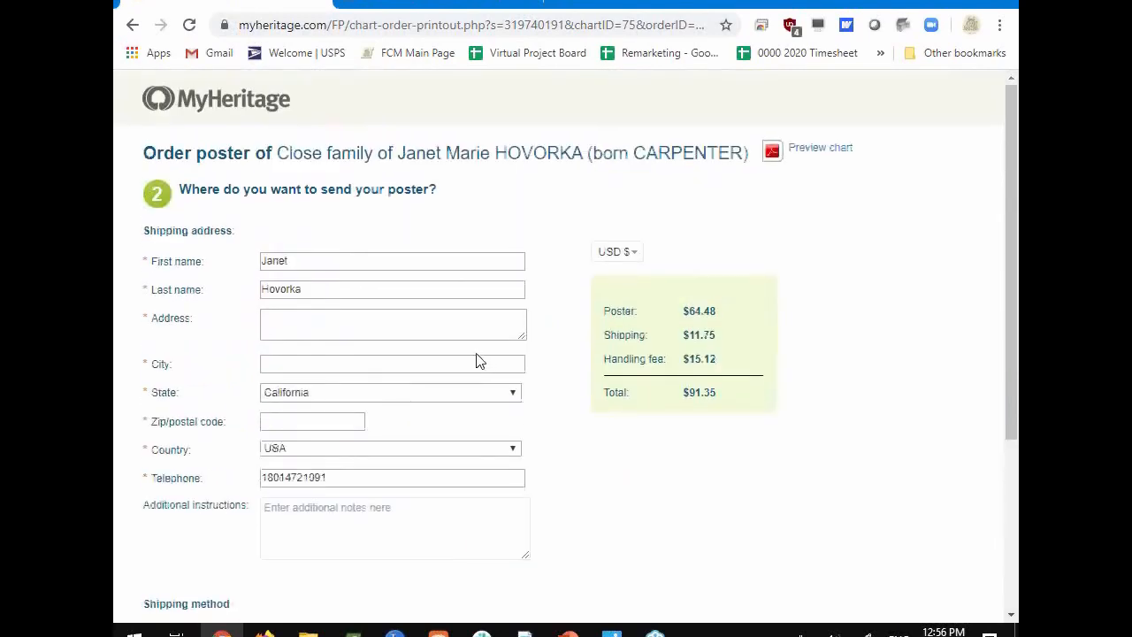
{"action": "scroll", "coordinate": [475, 354], "scroll_direction": "down", "scroll_amount": 2}
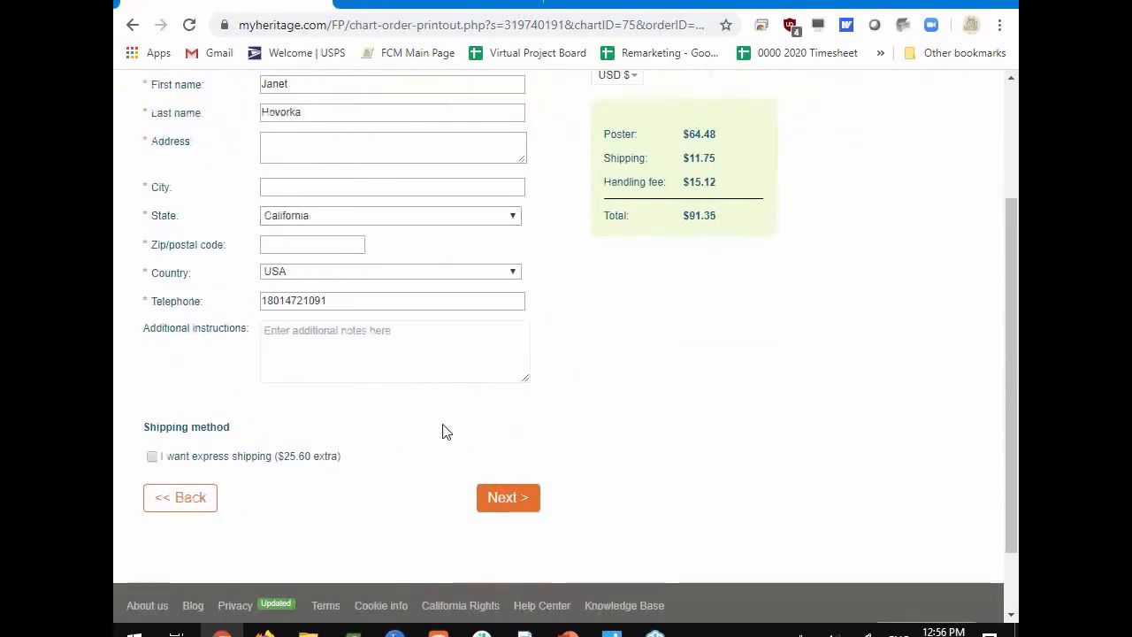
{"action": "scroll", "coordinate": [381, 458], "scroll_direction": "up", "scroll_amount": 2}
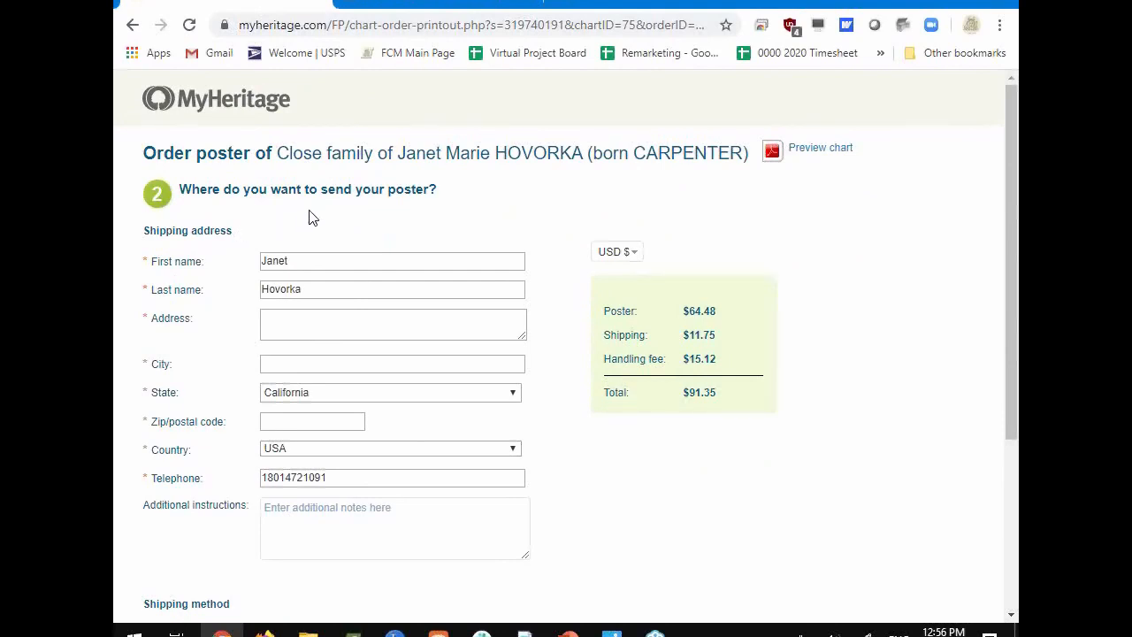
Examine the additional instructions field and express shipping option further down the poster order's shipping form.
{"action": "scroll", "coordinate": [312, 416], "scroll_direction": "down", "scroll_amount": 1}
{"action": "scroll", "coordinate": [312, 418], "scroll_direction": "down", "scroll_amount": 3}
{"action": "scroll", "coordinate": [310, 416], "scroll_direction": "up", "scroll_amount": 2}
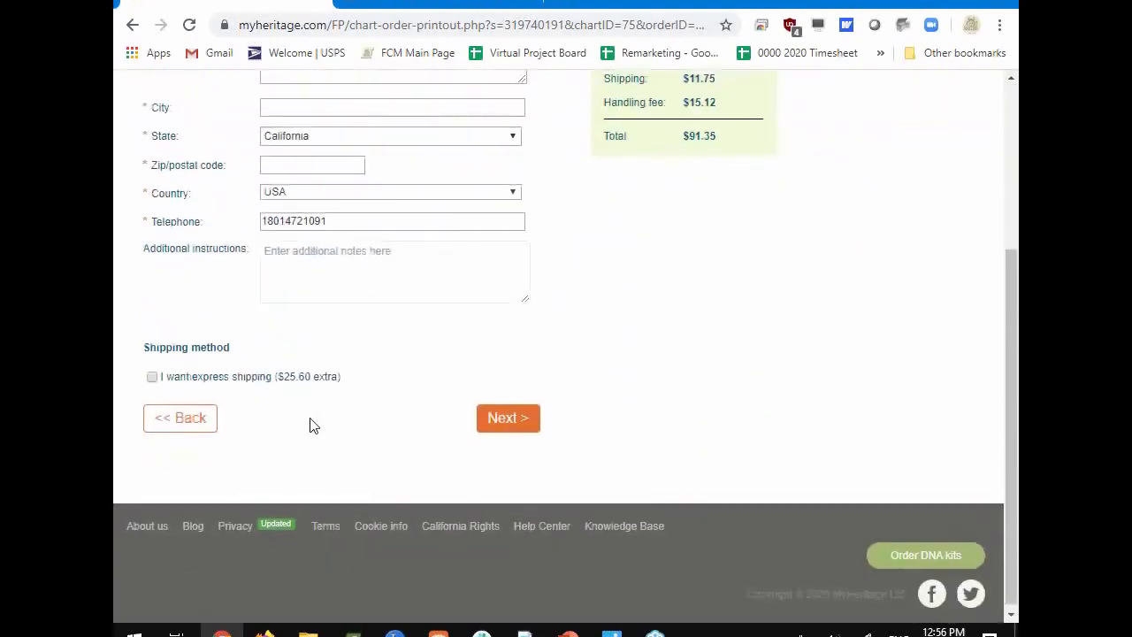
Switch to Gmail, read the payment receipt e-mail for the Family Tree Chart Printout, and return to the message list.
{"action": "left_click", "coordinate": [377, 5]}
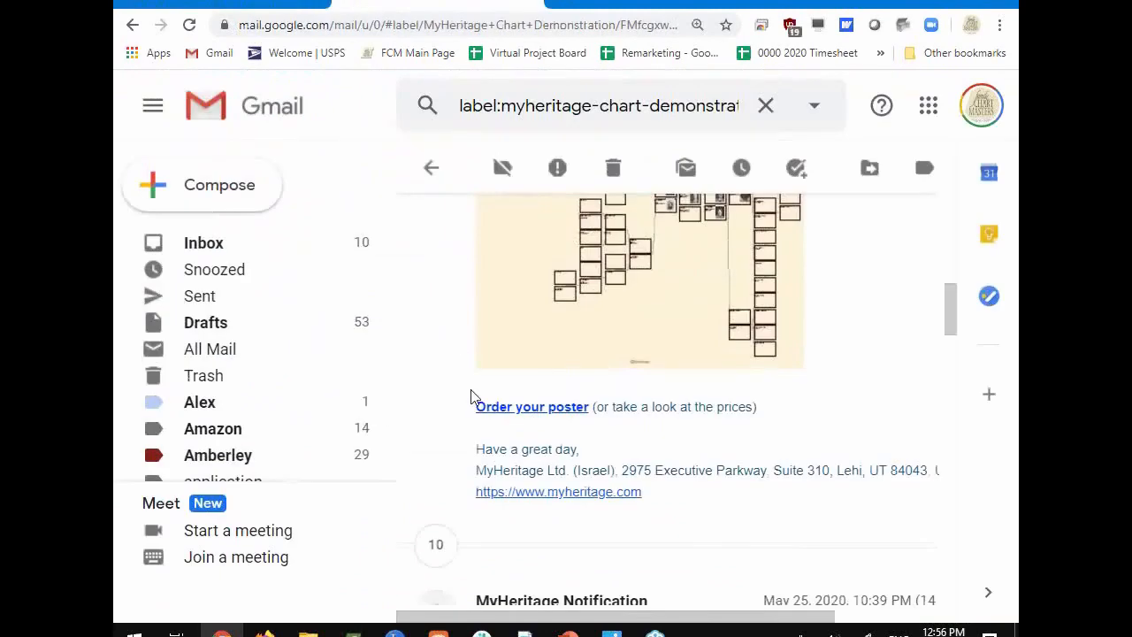
{"action": "left_click", "coordinate": [431, 167]}
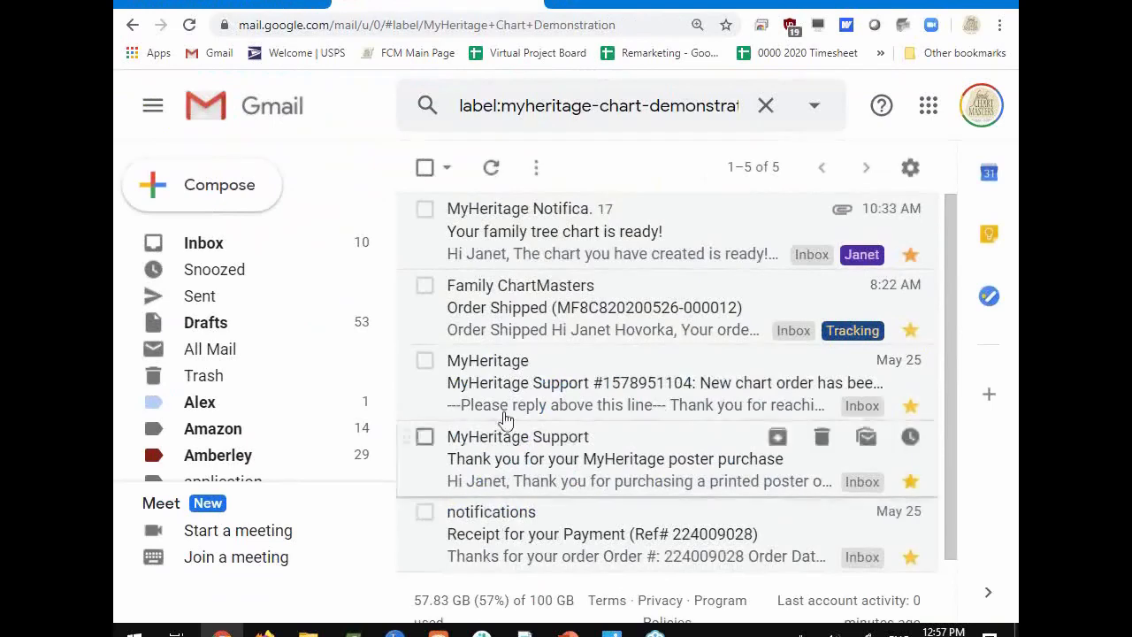
{"action": "left_click", "coordinate": [522, 531]}
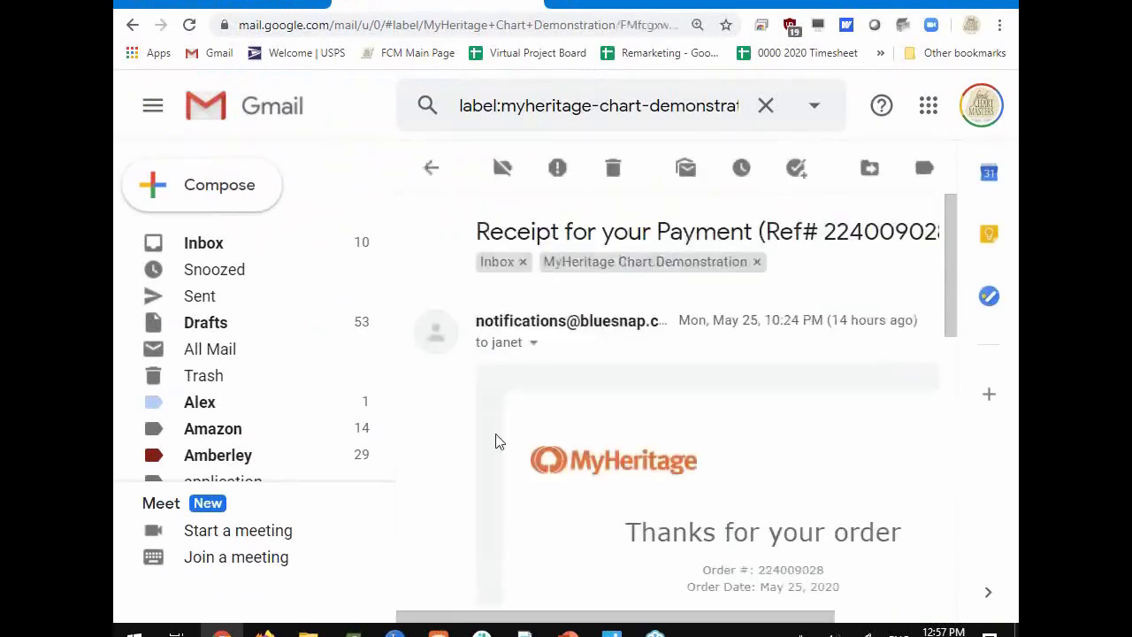
{"action": "scroll", "coordinate": [619, 424], "scroll_direction": "down", "scroll_amount": 5}
{"action": "scroll", "coordinate": [655, 478], "scroll_direction": "up", "scroll_amount": 5}
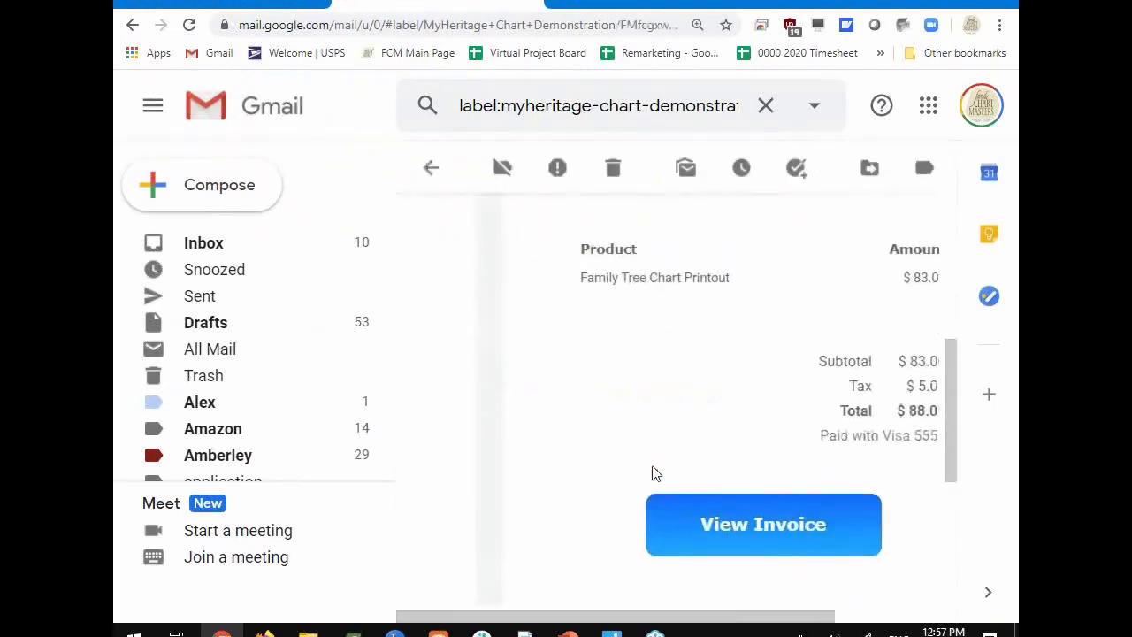
{"action": "left_click", "coordinate": [433, 172]}
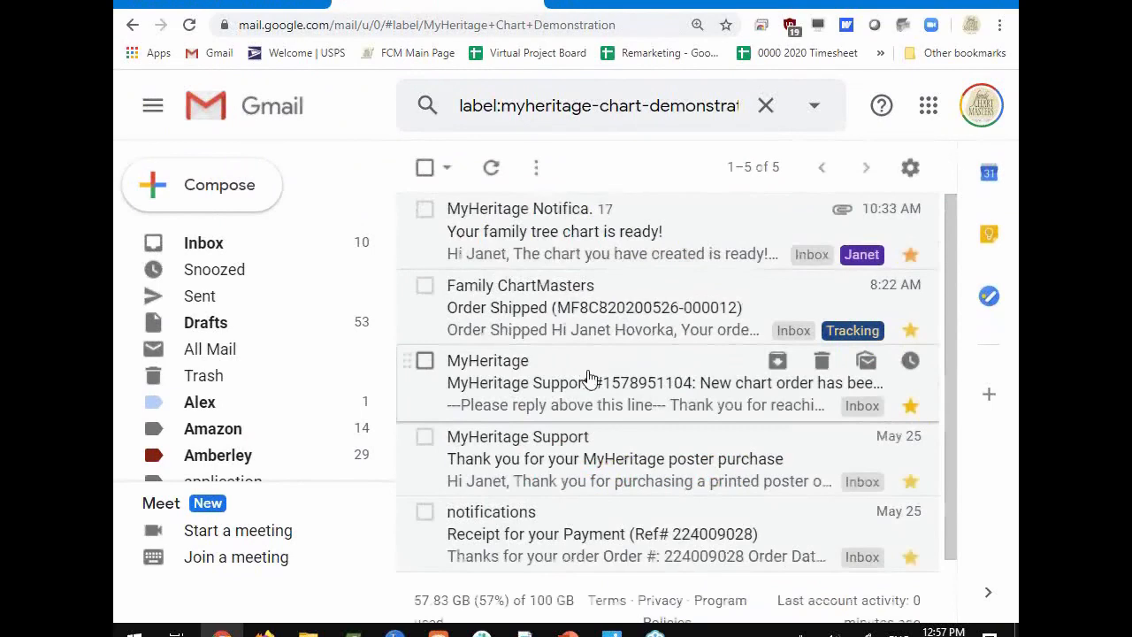
Read the purchase summary in the "Thank you for your MyHeritage poster purchase" e-mail and return to the message list.
{"action": "left_click", "coordinate": [590, 460]}
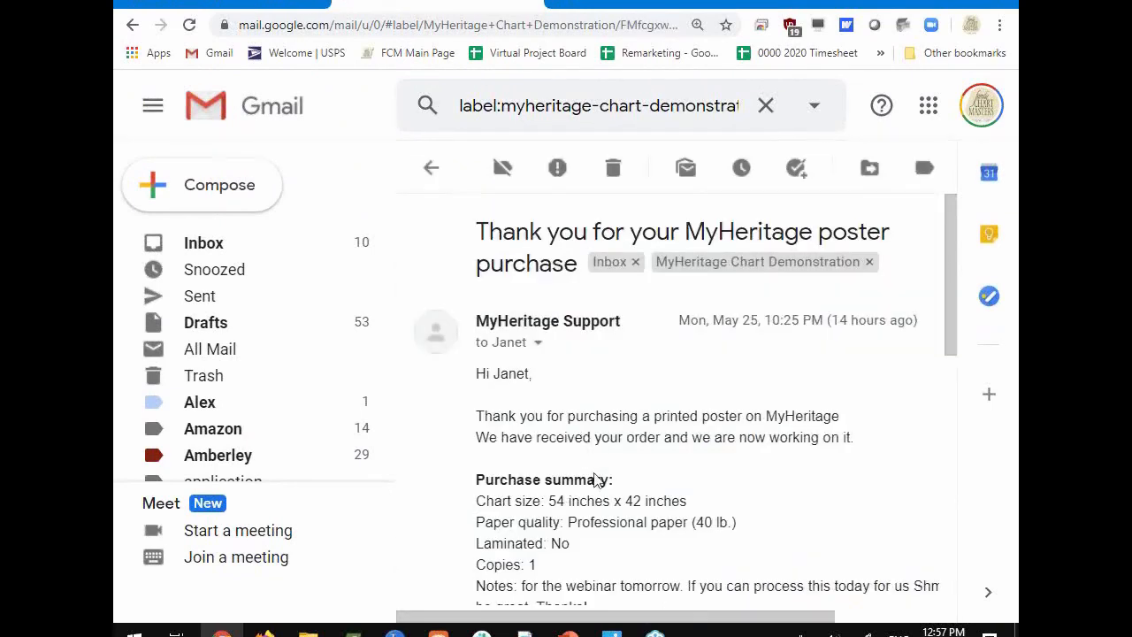
{"action": "scroll", "coordinate": [584, 455], "scroll_direction": "down", "scroll_amount": 1}
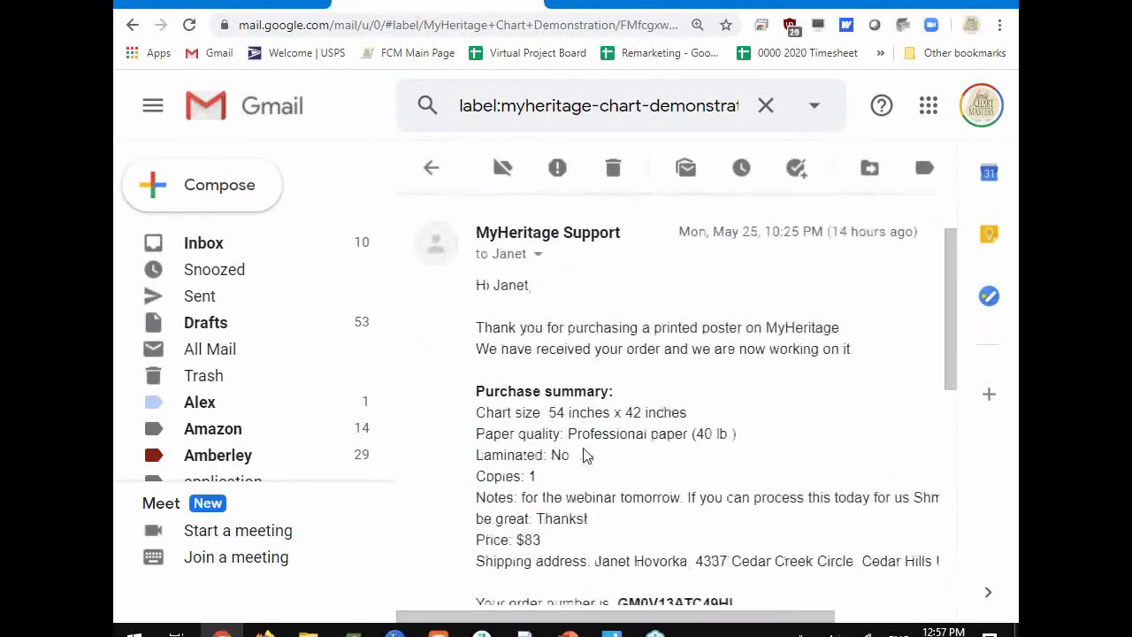
{"action": "scroll", "coordinate": [584, 454], "scroll_direction": "down", "scroll_amount": 2}
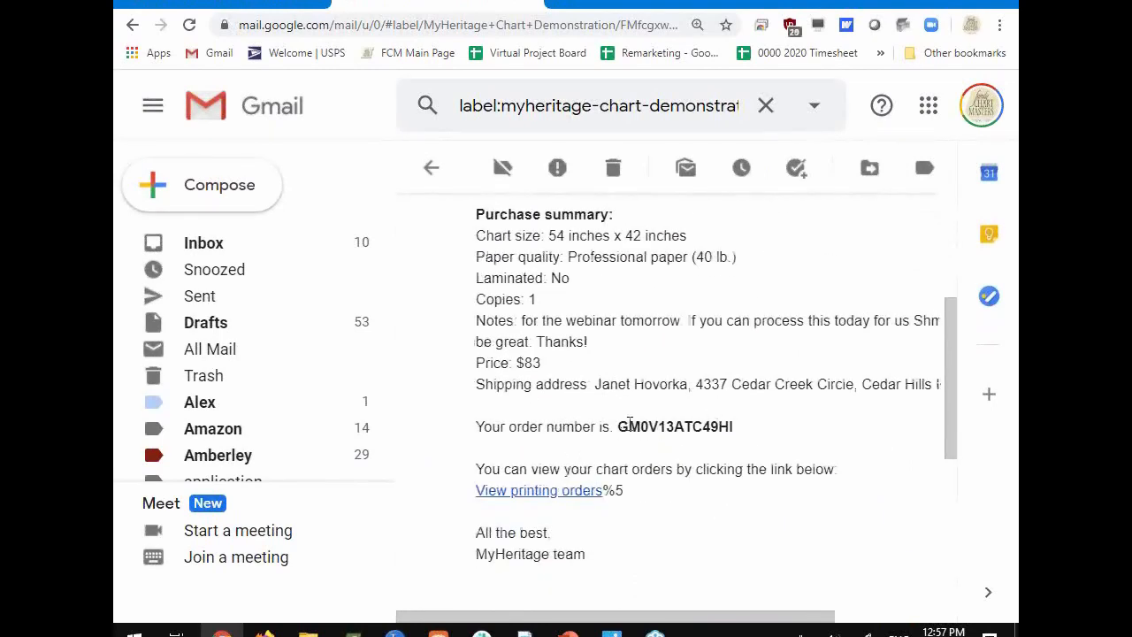
{"action": "scroll", "coordinate": [637, 463], "scroll_direction": "up", "scroll_amount": 3}
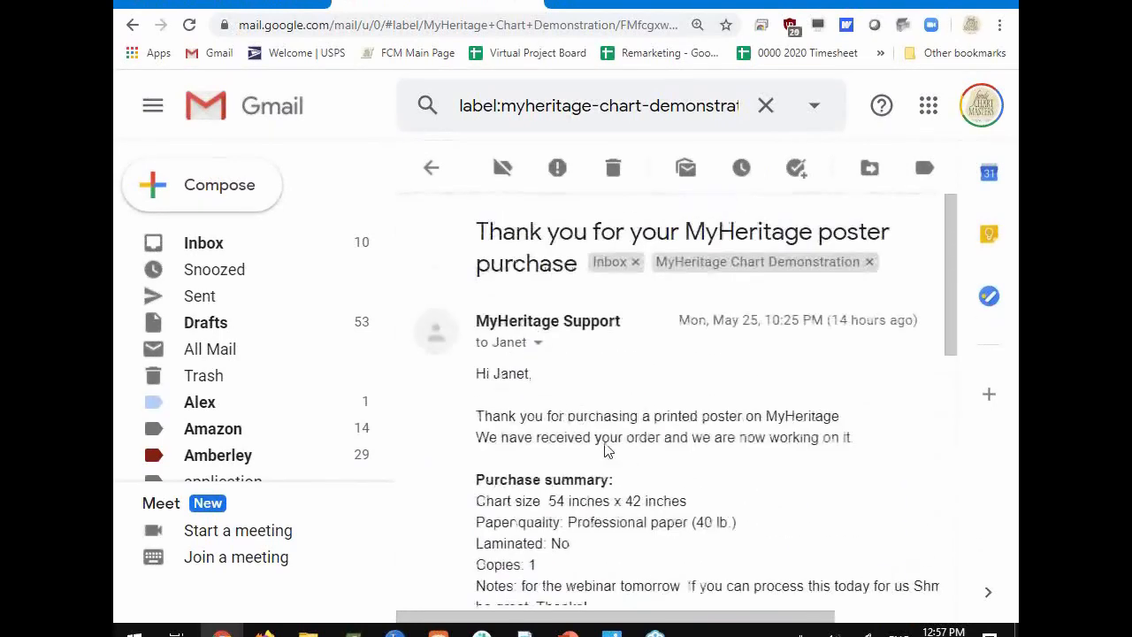
{"action": "left_click", "coordinate": [432, 168]}
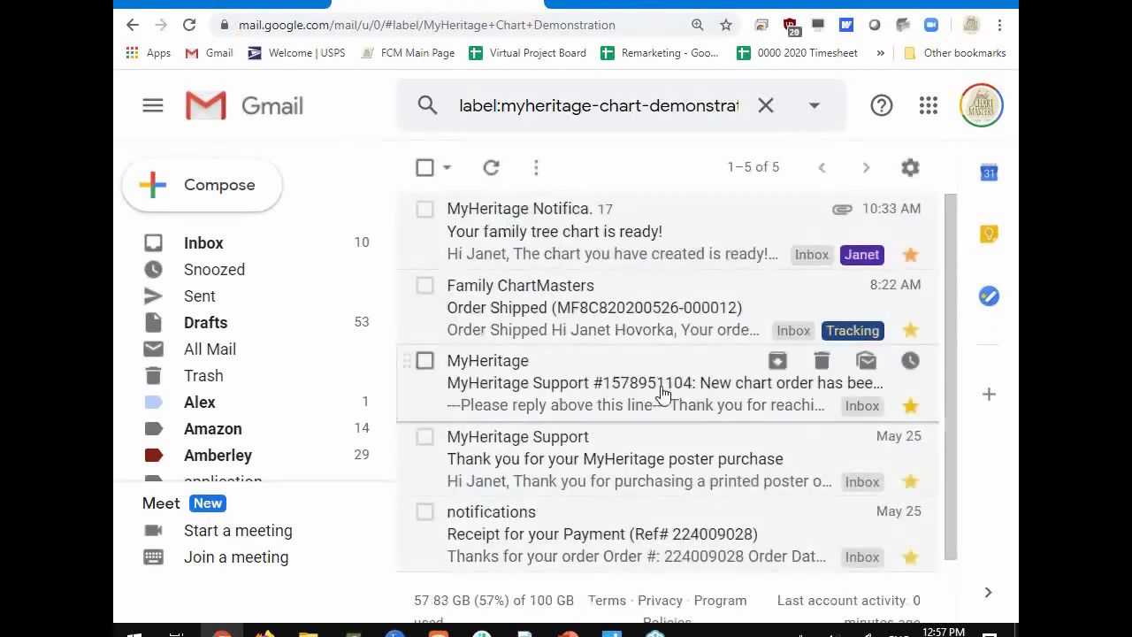
Read the MyHeritage Support e-mail about the newly placed chart order and return to the message list.
{"action": "left_click", "coordinate": [661, 392]}
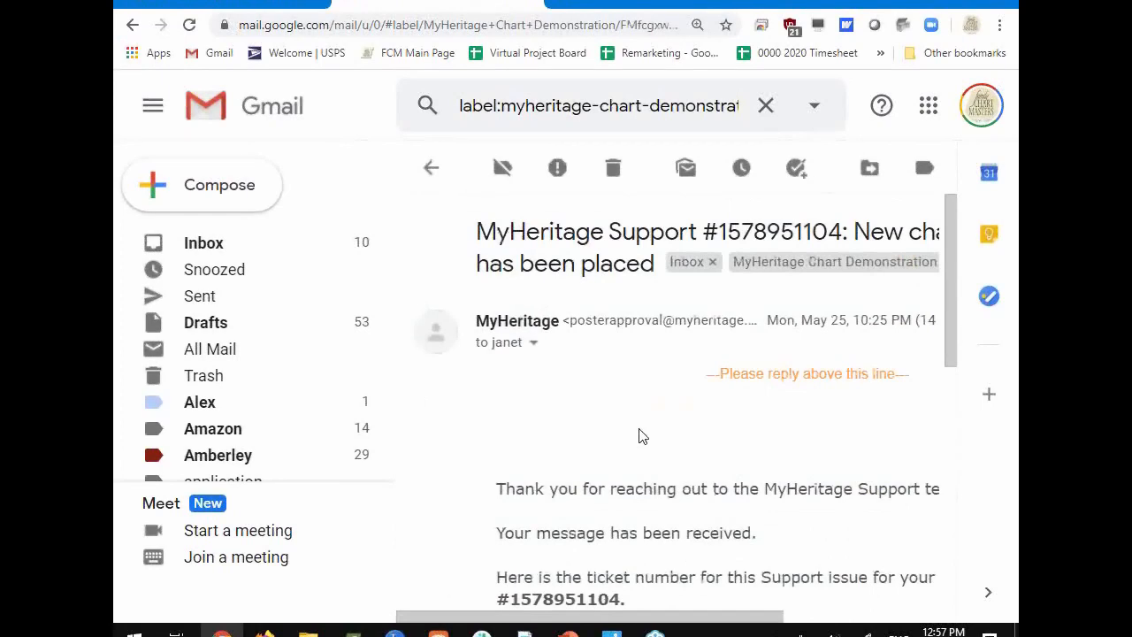
{"action": "scroll", "coordinate": [638, 435], "scroll_direction": "down", "scroll_amount": 3}
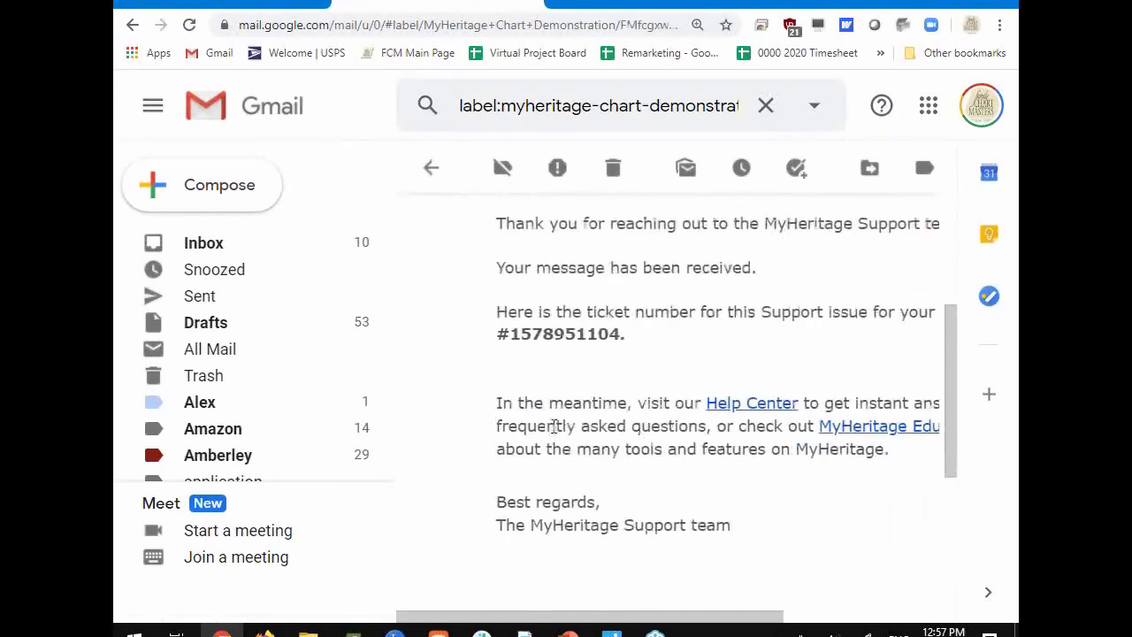
{"action": "scroll", "coordinate": [552, 425], "scroll_direction": "up", "scroll_amount": 3}
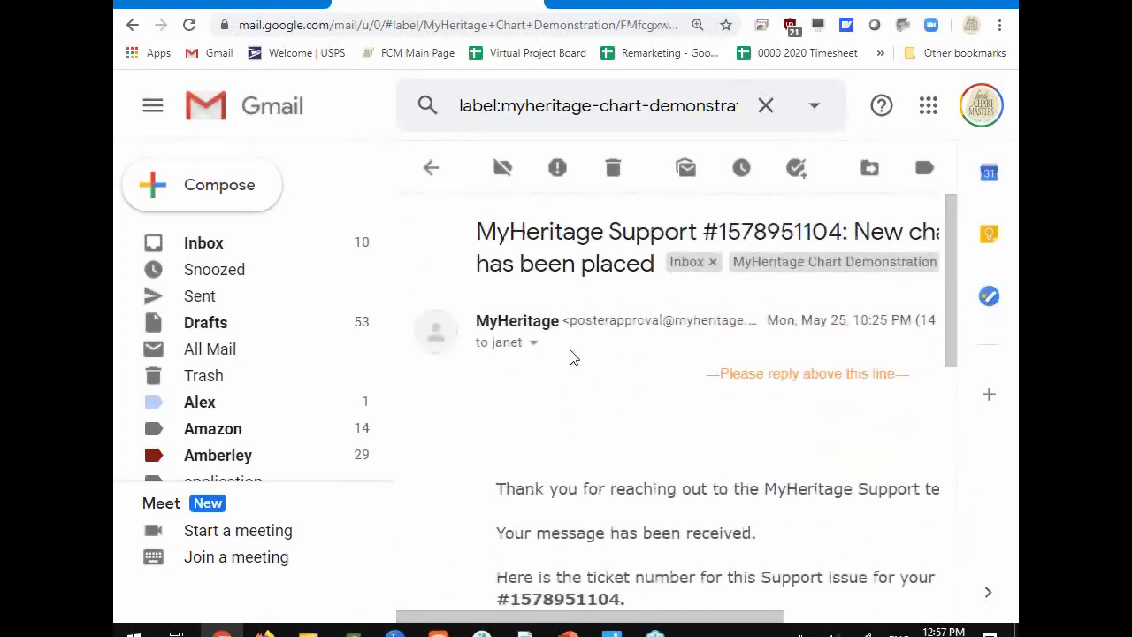
{"action": "scroll", "coordinate": [665, 485], "scroll_direction": "down", "scroll_amount": 1}
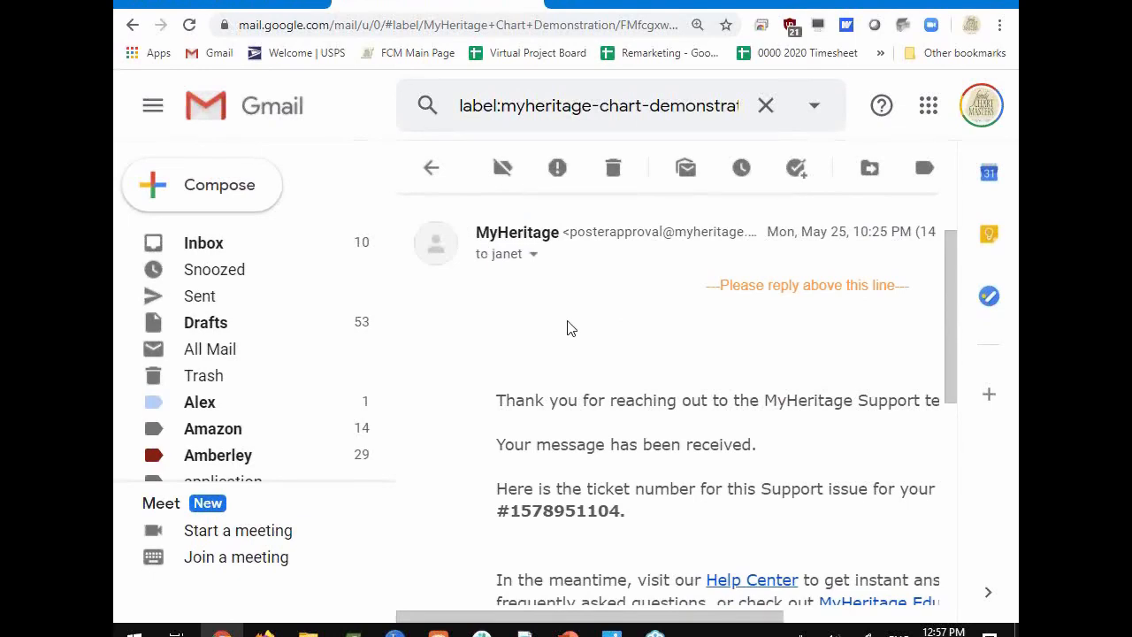
{"action": "left_click", "coordinate": [432, 171]}
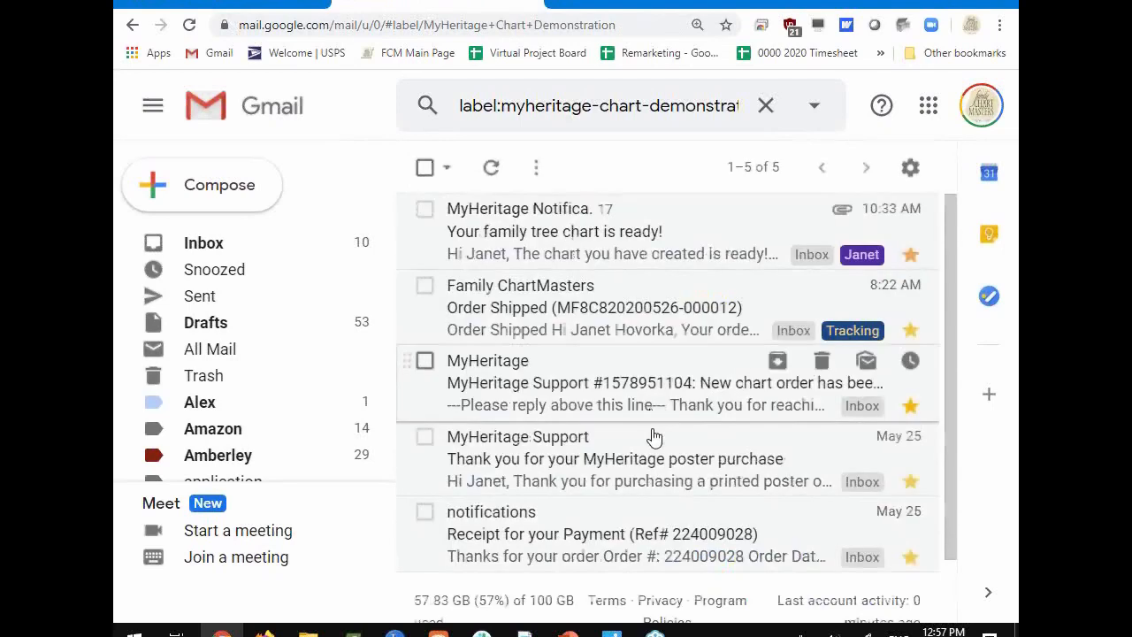
Read the Family ChartMasters "Order Shipped" e-mail, view the package's USPS tracking page, and return to the e-mail.
{"action": "left_click", "coordinate": [510, 315]}
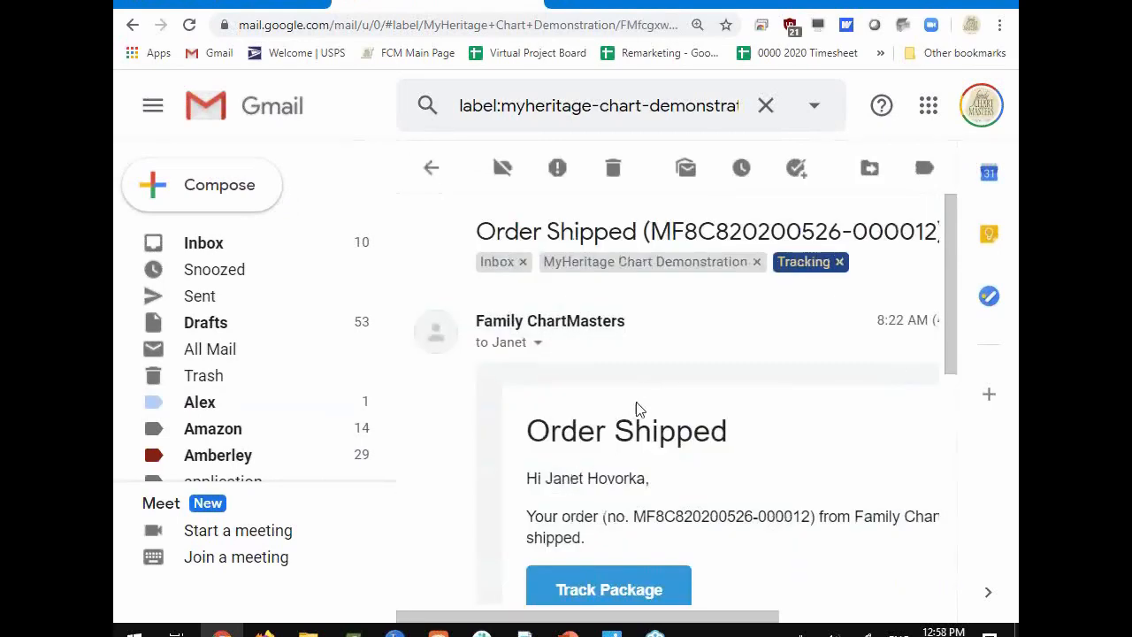
{"action": "scroll", "coordinate": [637, 409], "scroll_direction": "down", "scroll_amount": 3}
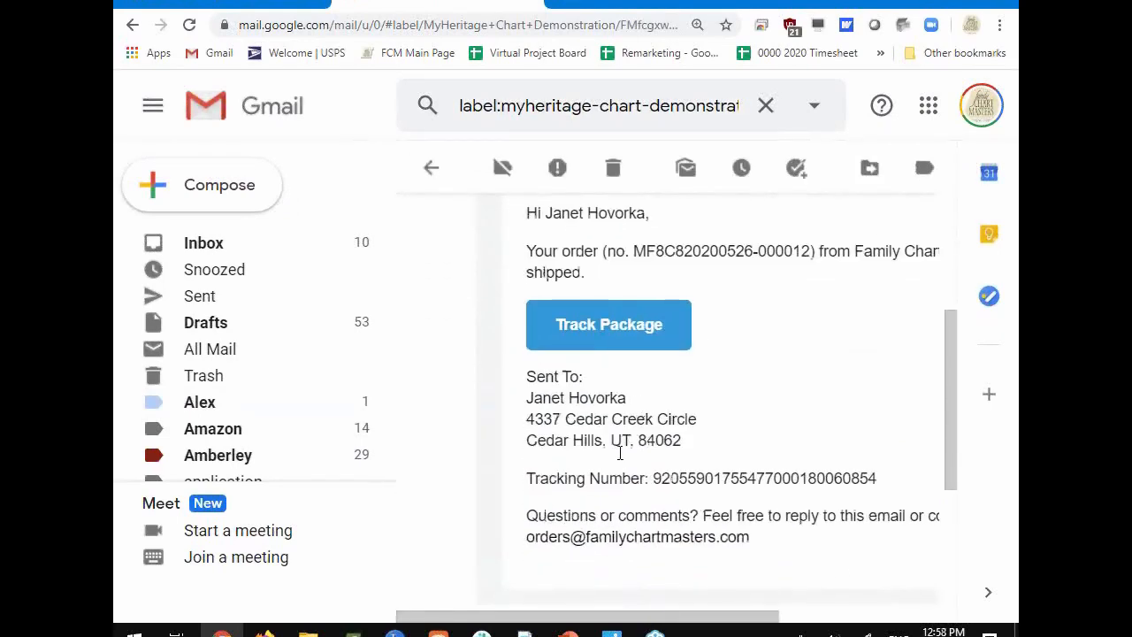
{"action": "scroll", "coordinate": [695, 481], "scroll_direction": "up", "scroll_amount": 3}
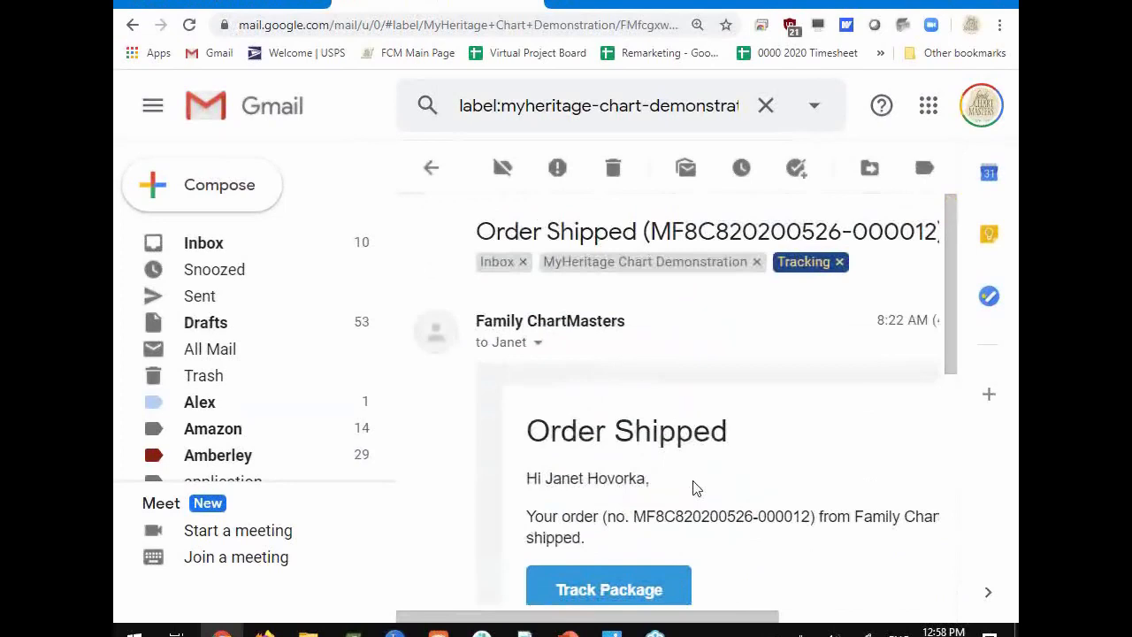
{"action": "scroll", "coordinate": [695, 489], "scroll_direction": "down", "scroll_amount": 2}
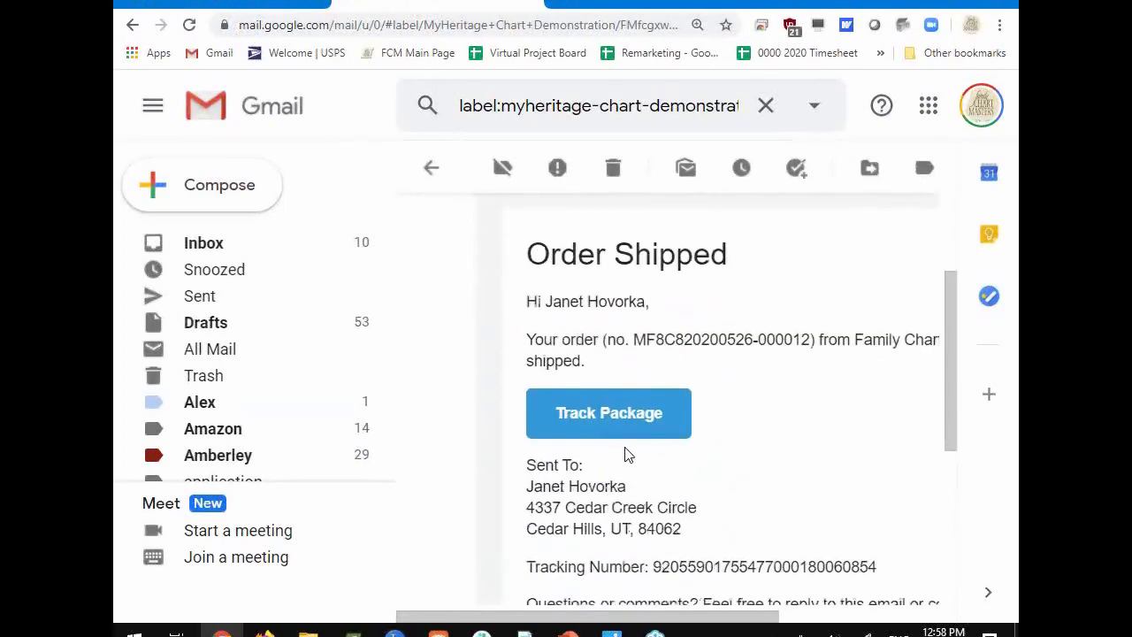
{"action": "left_click", "coordinate": [587, 414]}
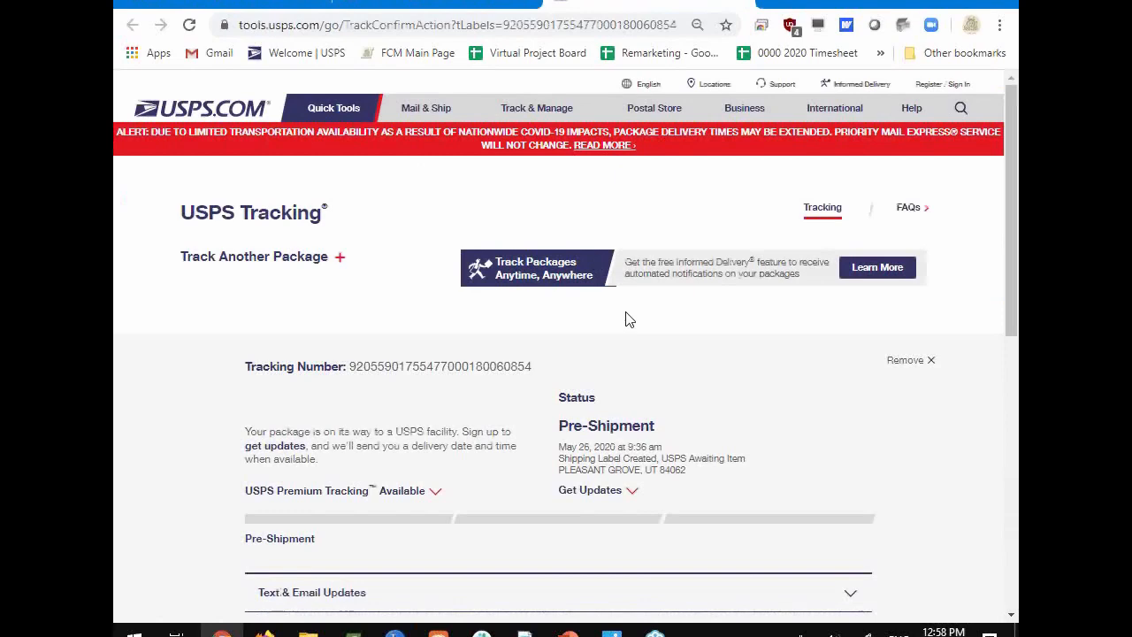
{"action": "left_click", "coordinate": [739, 3]}
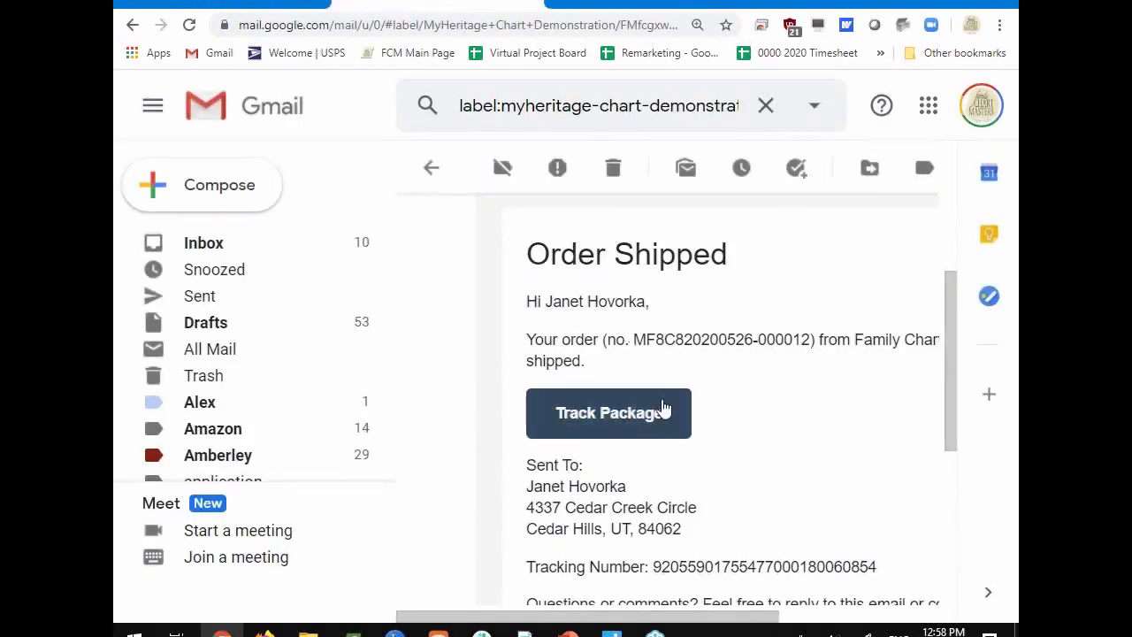
Review the shipment details in the "Order Shipped" e-mail again, then reopen and close the package tracking page.
{"action": "scroll", "coordinate": [664, 407], "scroll_direction": "down", "scroll_amount": 2}
{"action": "scroll", "coordinate": [485, 257], "scroll_direction": "up", "scroll_amount": 4}
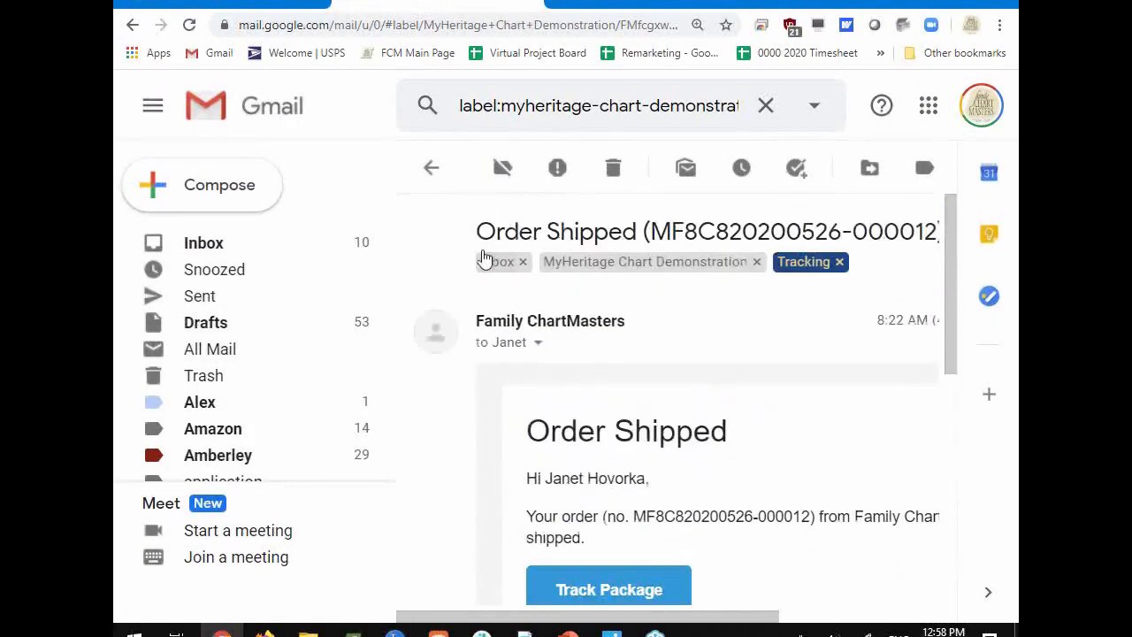
{"action": "scroll", "coordinate": [790, 549], "scroll_direction": "down", "scroll_amount": 2}
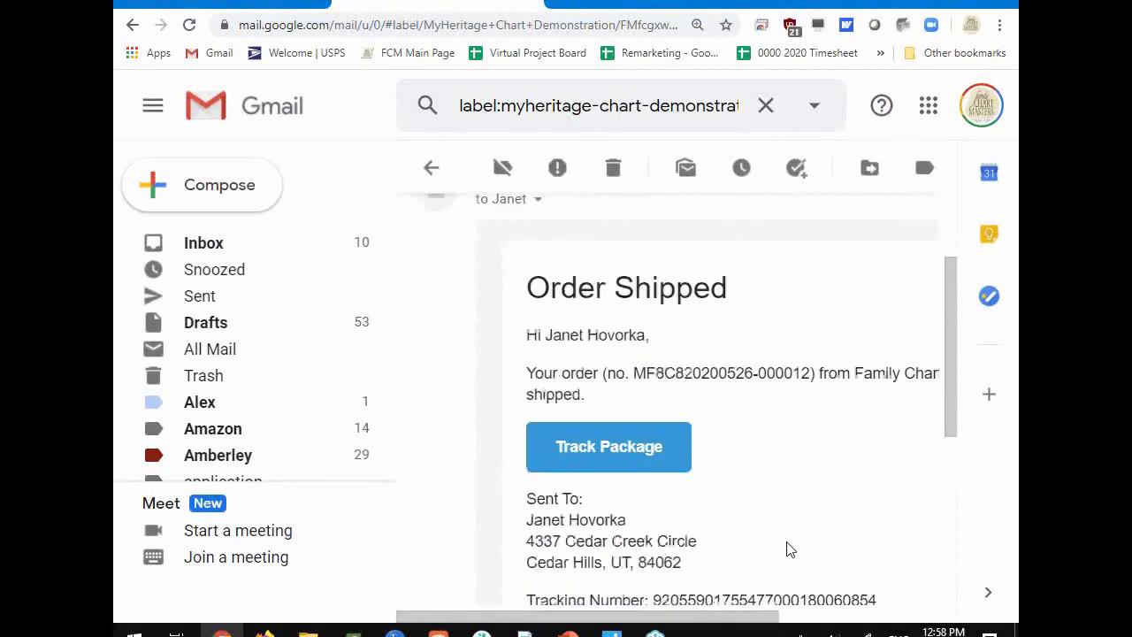
{"action": "scroll", "coordinate": [713, 535], "scroll_direction": "down", "scroll_amount": 1}
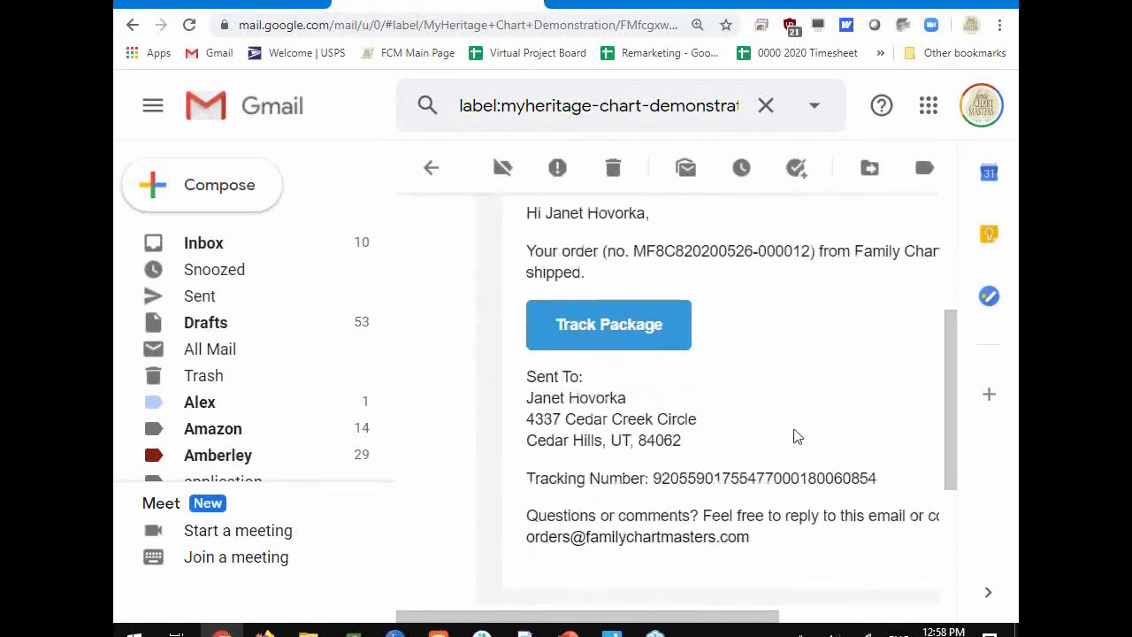
{"action": "scroll", "coordinate": [794, 434], "scroll_direction": "up", "scroll_amount": 1}
{"action": "scroll", "coordinate": [794, 432], "scroll_direction": "up", "scroll_amount": 1}
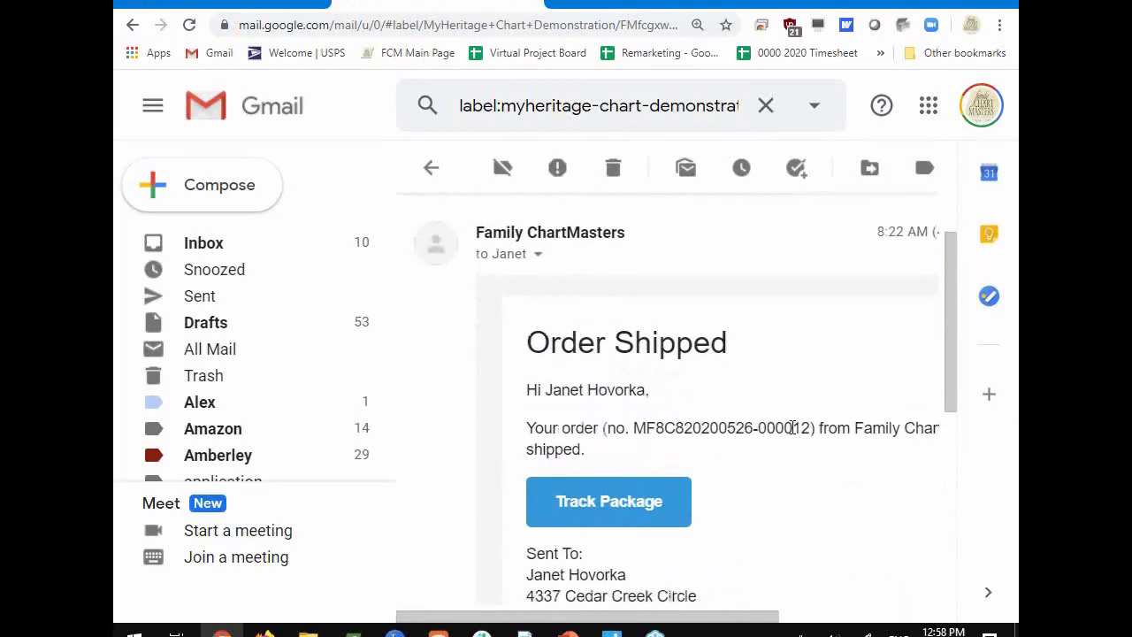
{"action": "left_click", "coordinate": [659, 499]}
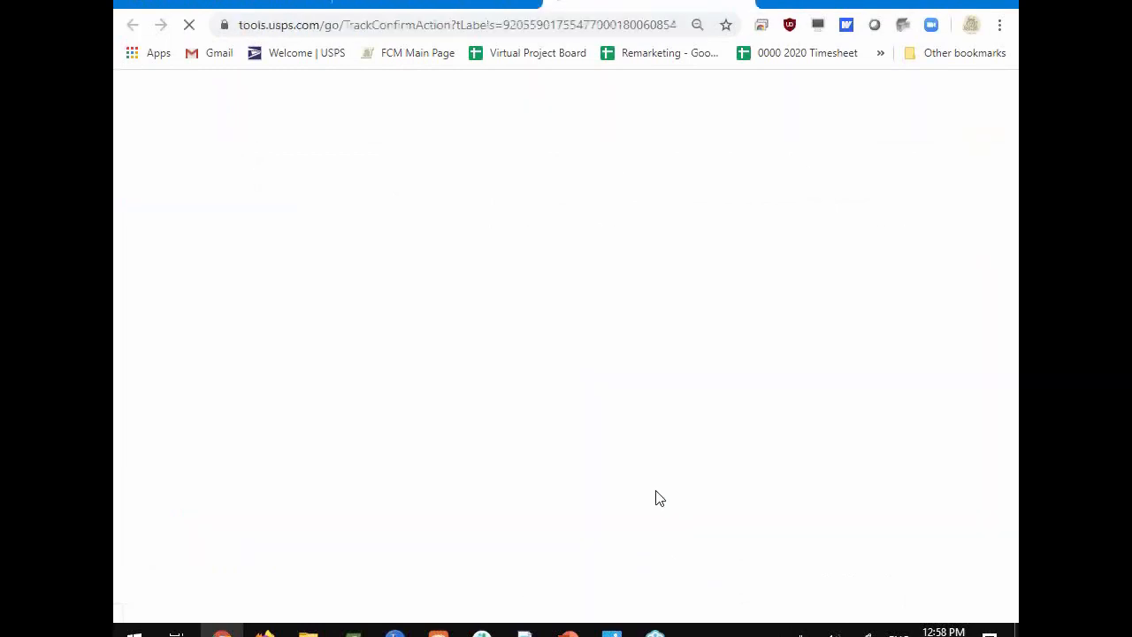
{"action": "left_click", "coordinate": [744, 2]}
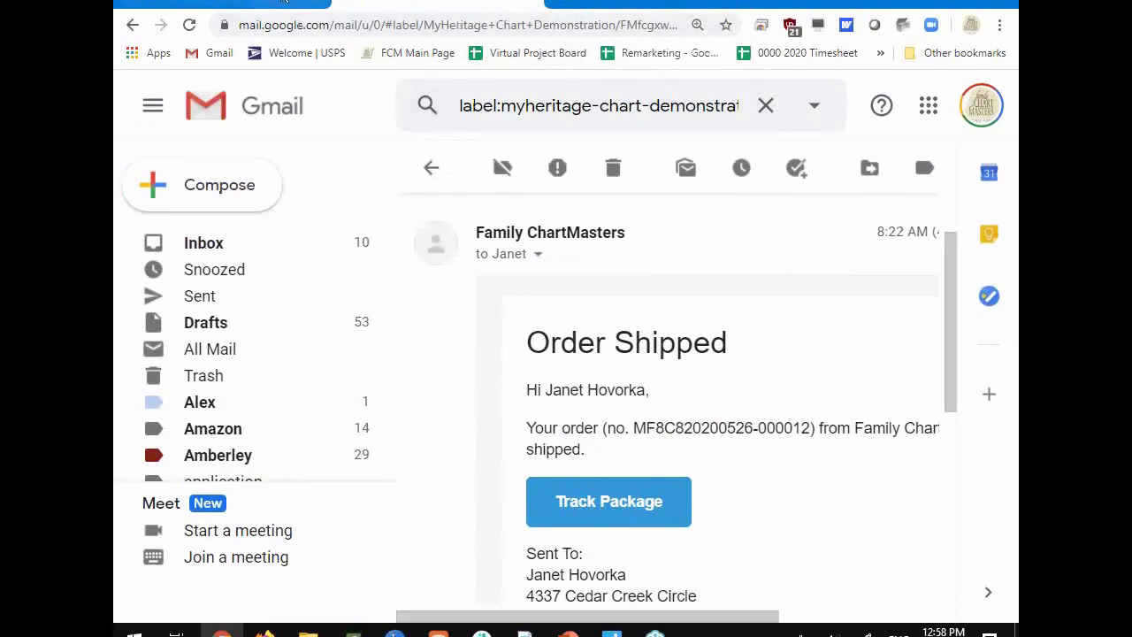
Return to the MyHeritage poster order and look over its shipping address form and price summary.
{"action": "left_click", "coordinate": [288, 3]}
{"action": "scroll", "coordinate": [639, 489], "scroll_direction": "down", "scroll_amount": 2}
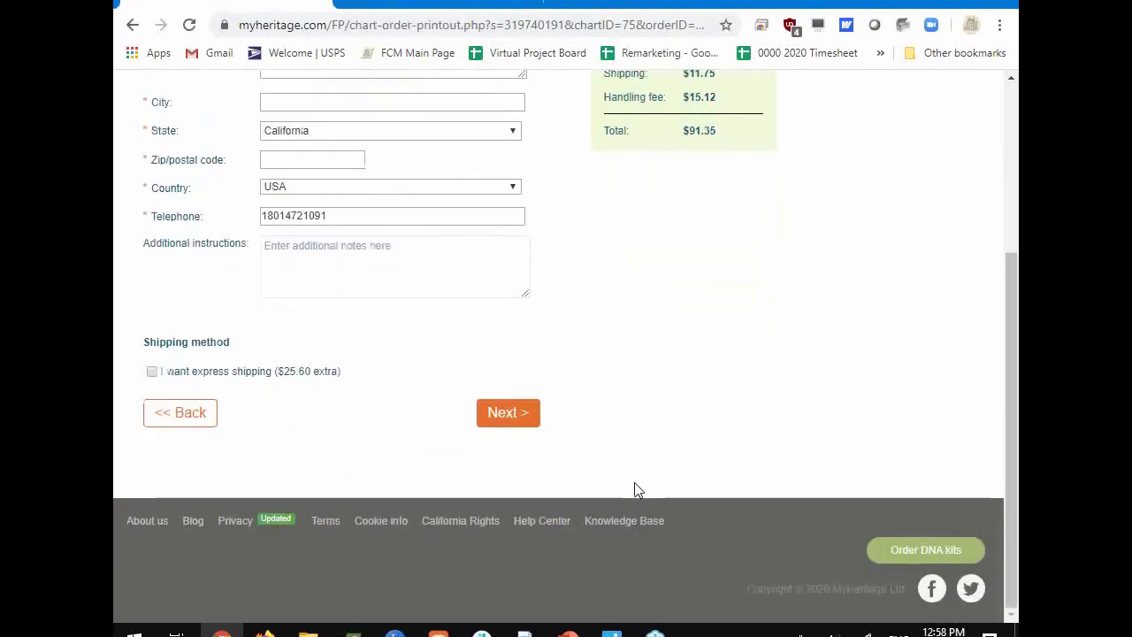
{"action": "scroll", "coordinate": [635, 487], "scroll_direction": "up", "scroll_amount": 3}
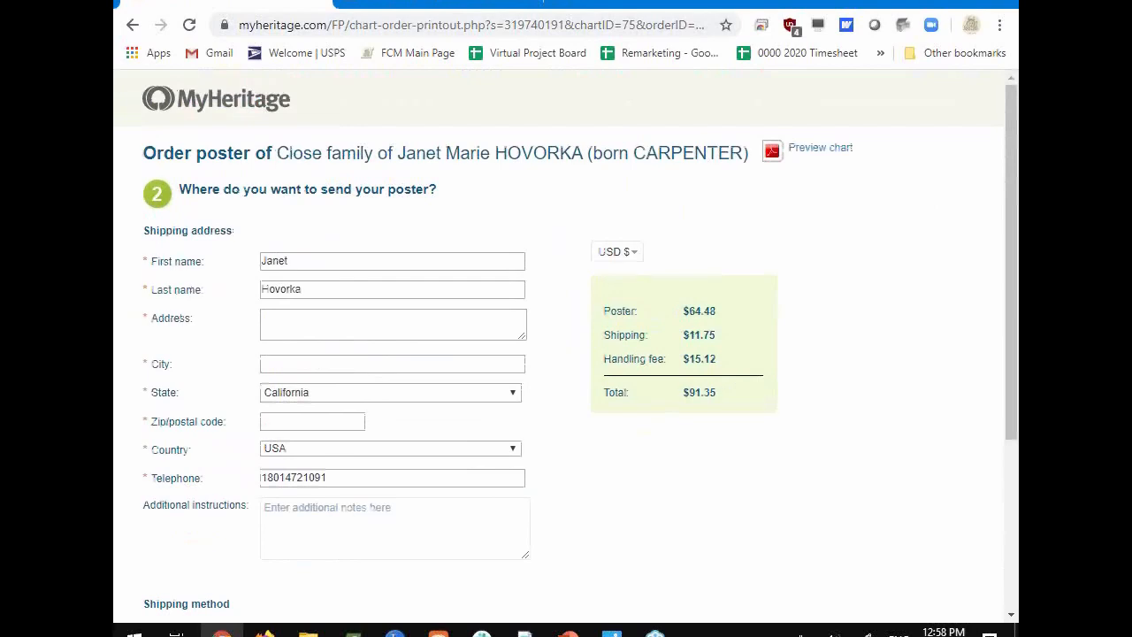
Switch to PowerPoint and start the slide show from slide 32, "How will it change your home?".
{"action": "left_click", "coordinate": [569, 632]}
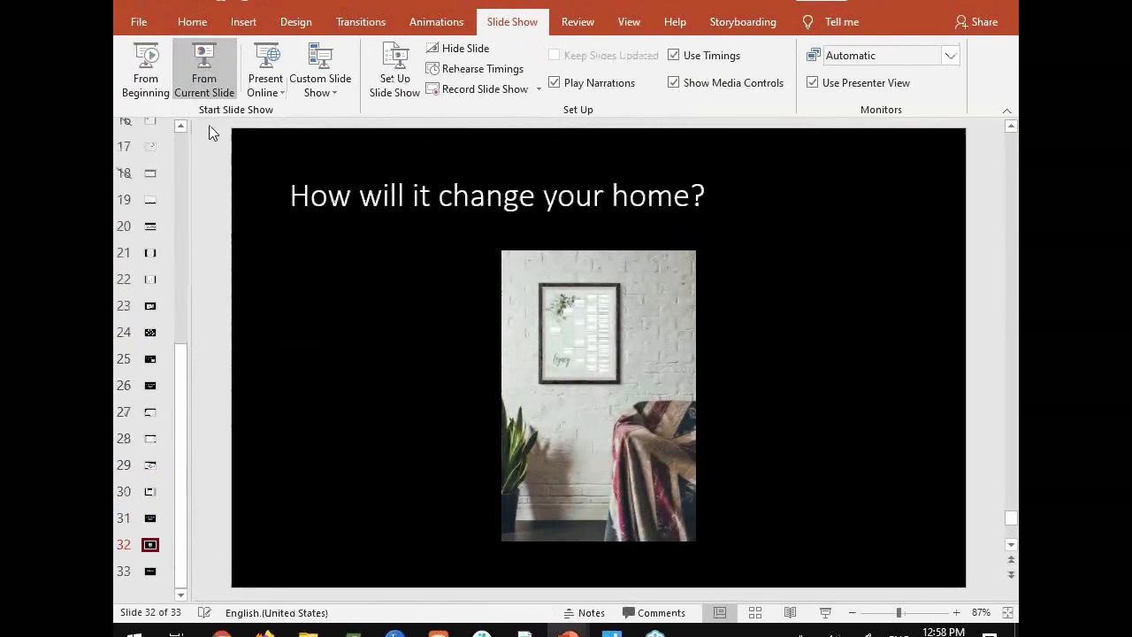
{"action": "left_click", "coordinate": [193, 67]}
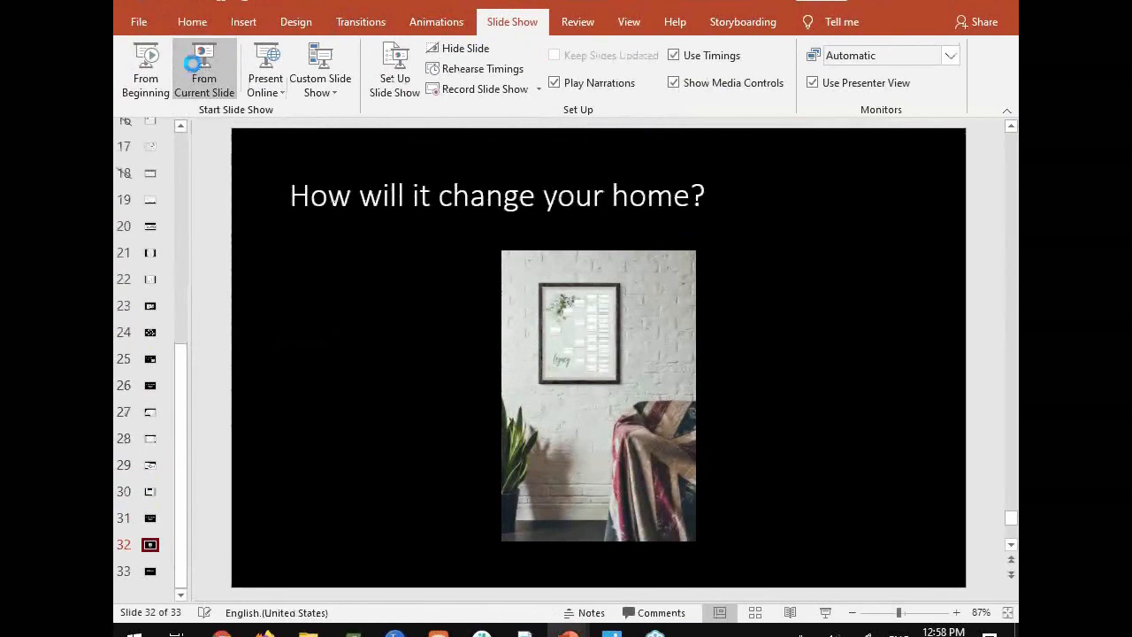
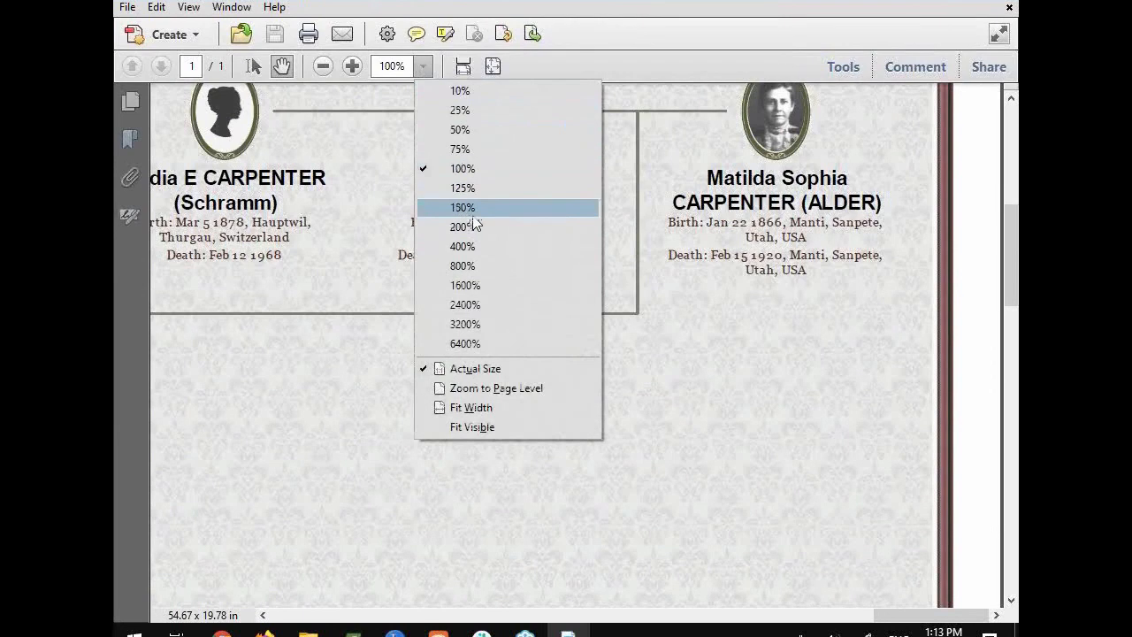
Zoom the Carpenter descendants chart PDF to page level and go back to the MyHeritage charts list in the browser.
{"action": "left_click", "coordinate": [487, 389]}
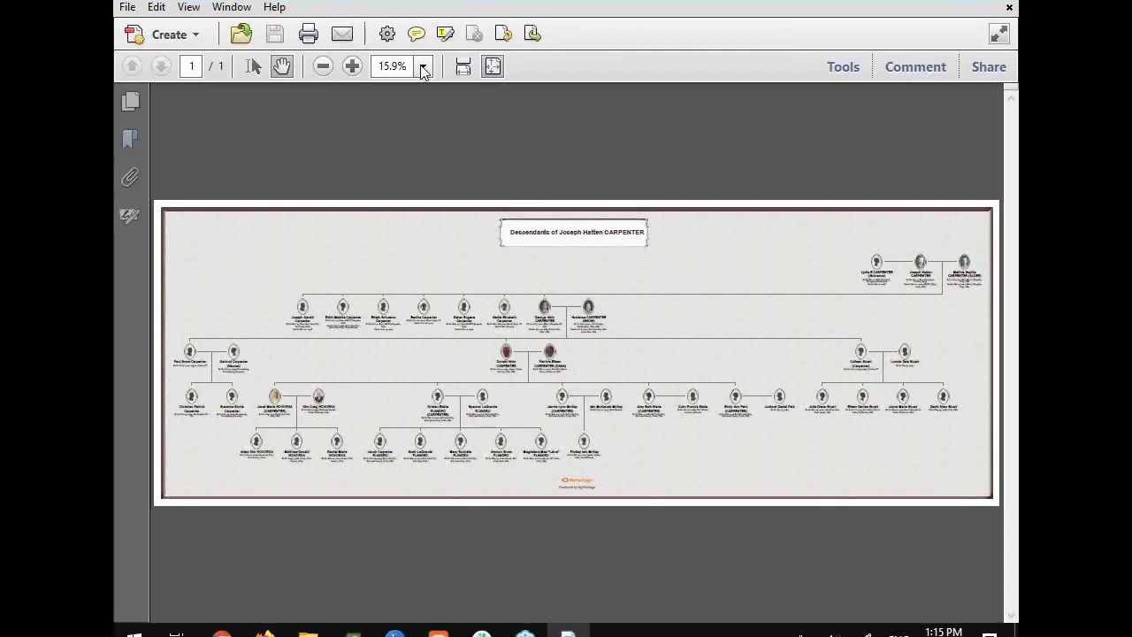
{"action": "left_click_drag", "start_coordinate": [552, 2], "coordinate": [1018, 151]}
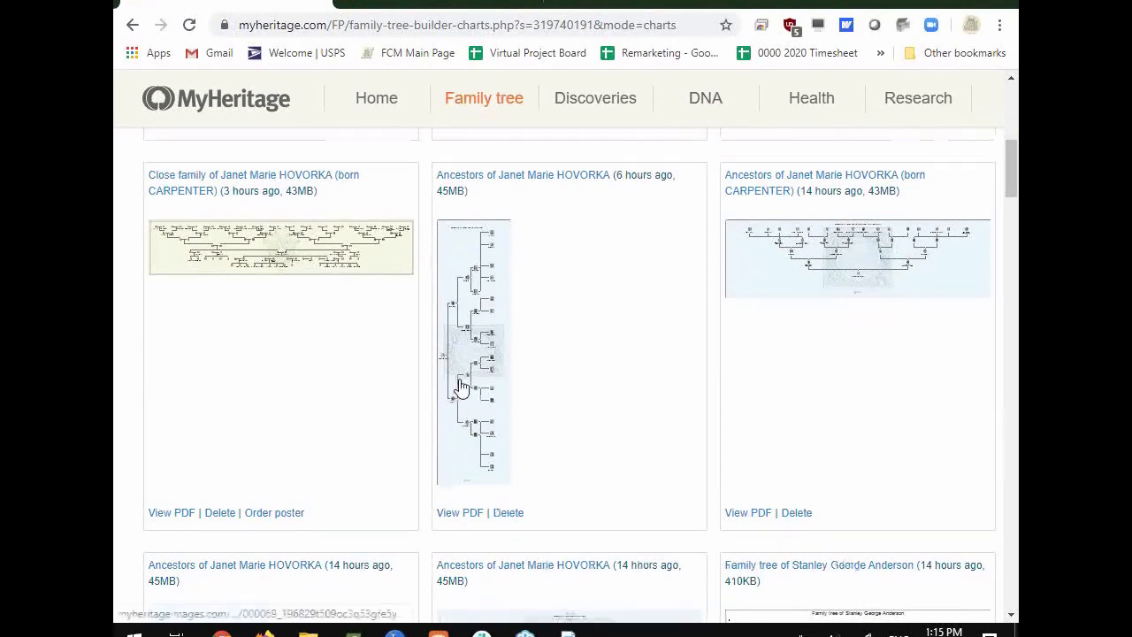
Look through the previously created charts and books in the charts list.
{"action": "scroll", "coordinate": [460, 390], "scroll_direction": "up", "scroll_amount": 3}
{"action": "scroll", "coordinate": [460, 387], "scroll_direction": "up", "scroll_amount": 1}
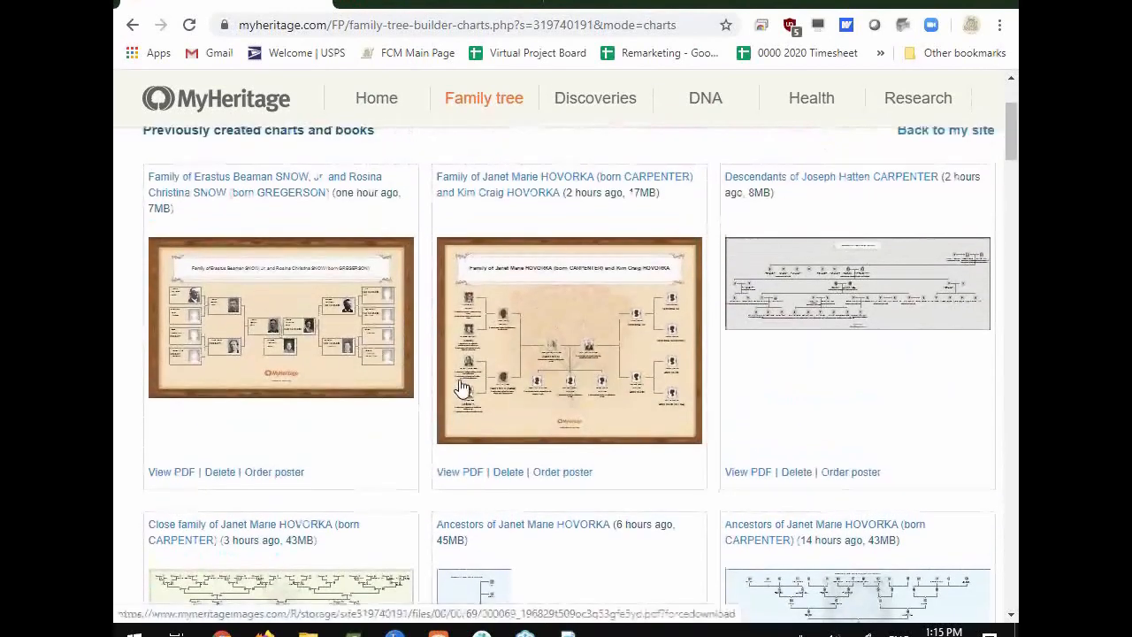
{"action": "scroll", "coordinate": [460, 387], "scroll_direction": "up", "scroll_amount": 1}
{"action": "scroll", "coordinate": [460, 387], "scroll_direction": "up", "scroll_amount": 1}
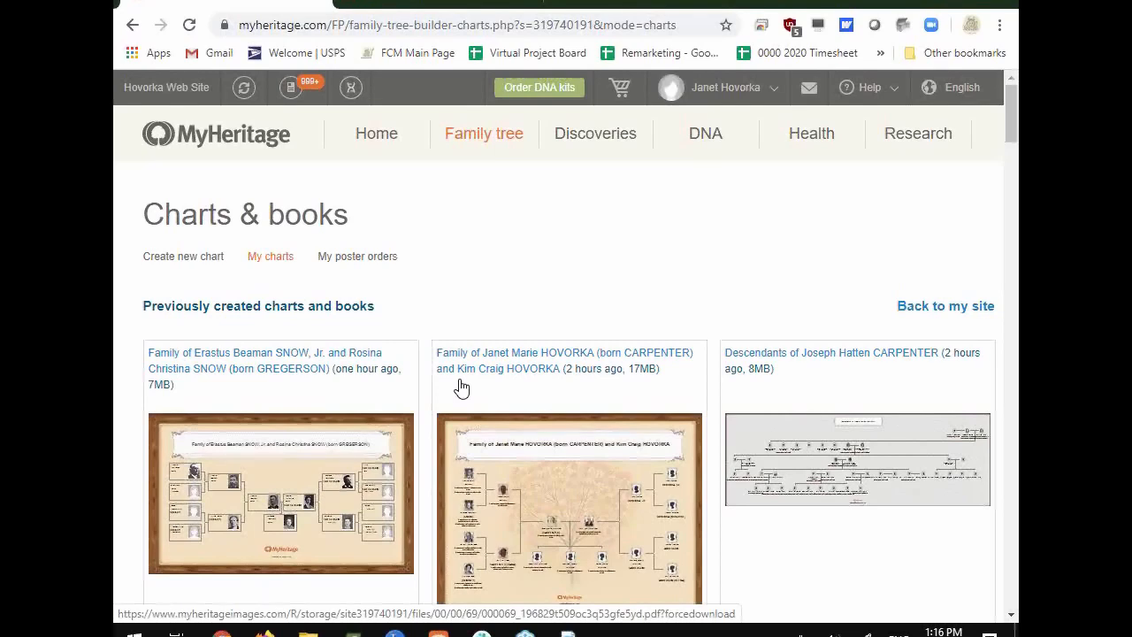
{"action": "scroll", "coordinate": [597, 345], "scroll_direction": "down", "scroll_amount": 5}
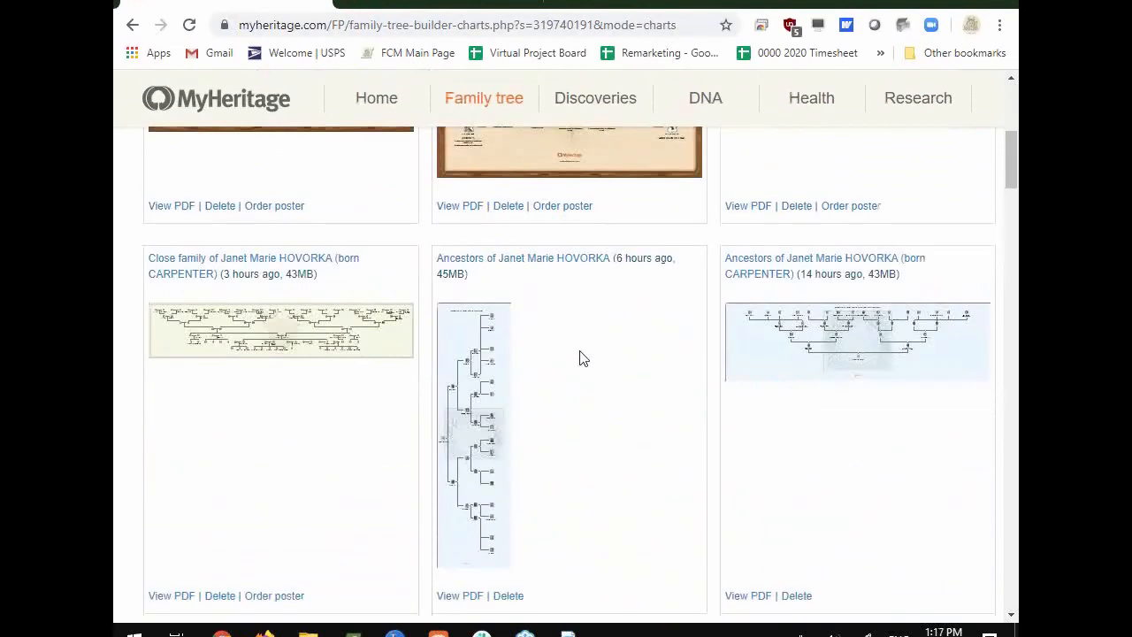
{"action": "scroll", "coordinate": [577, 436], "scroll_direction": "down", "scroll_amount": 6}
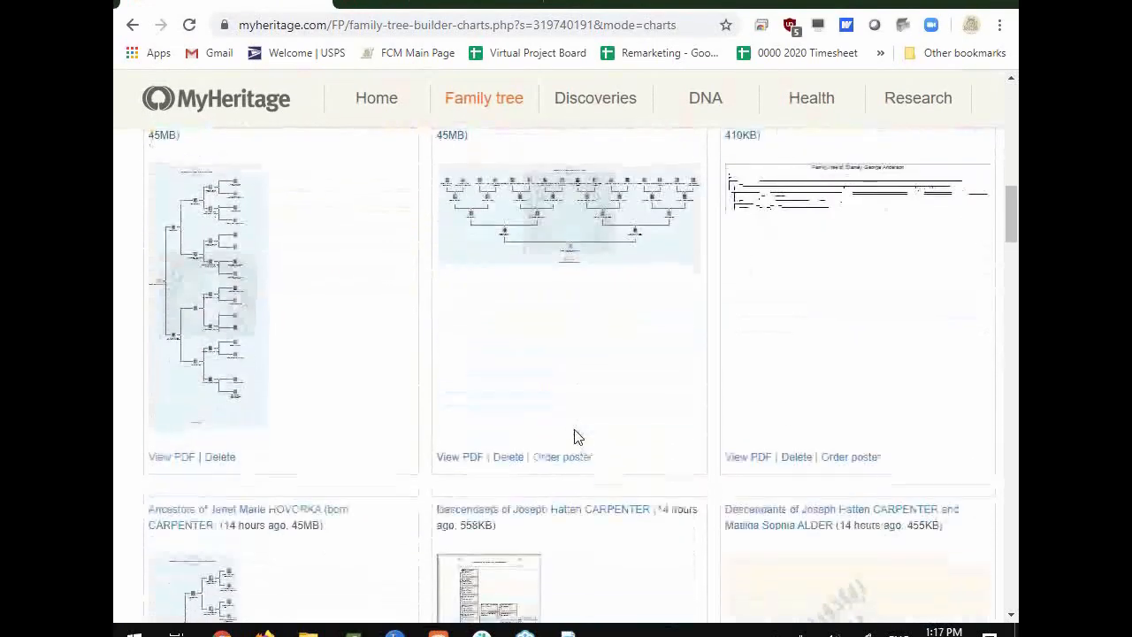
{"action": "scroll", "coordinate": [577, 436], "scroll_direction": "down", "scroll_amount": 2}
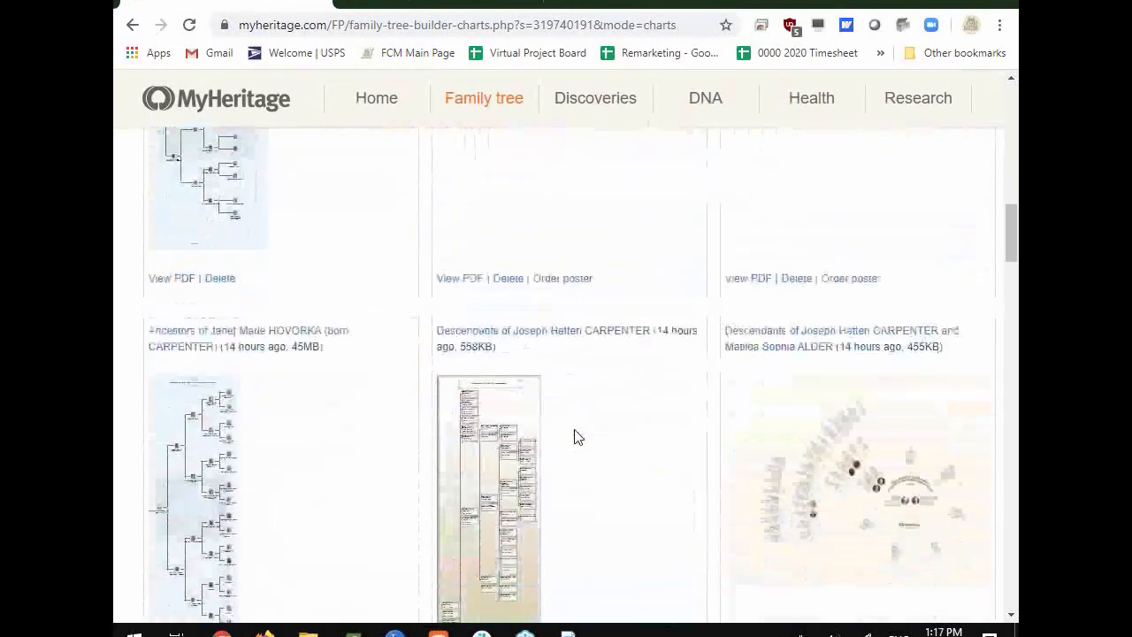
{"action": "scroll", "coordinate": [576, 436], "scroll_direction": "up", "scroll_amount": 15}
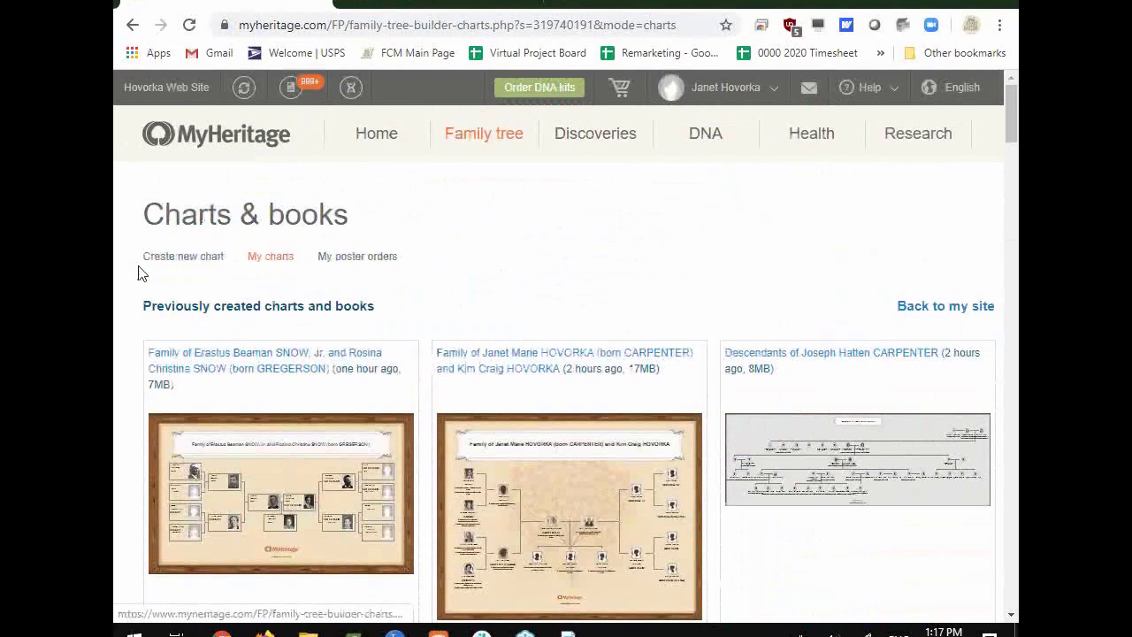
Start a new chart, select Family book as the type, and look over its preview and customization options.
{"action": "left_click", "coordinate": [163, 258]}
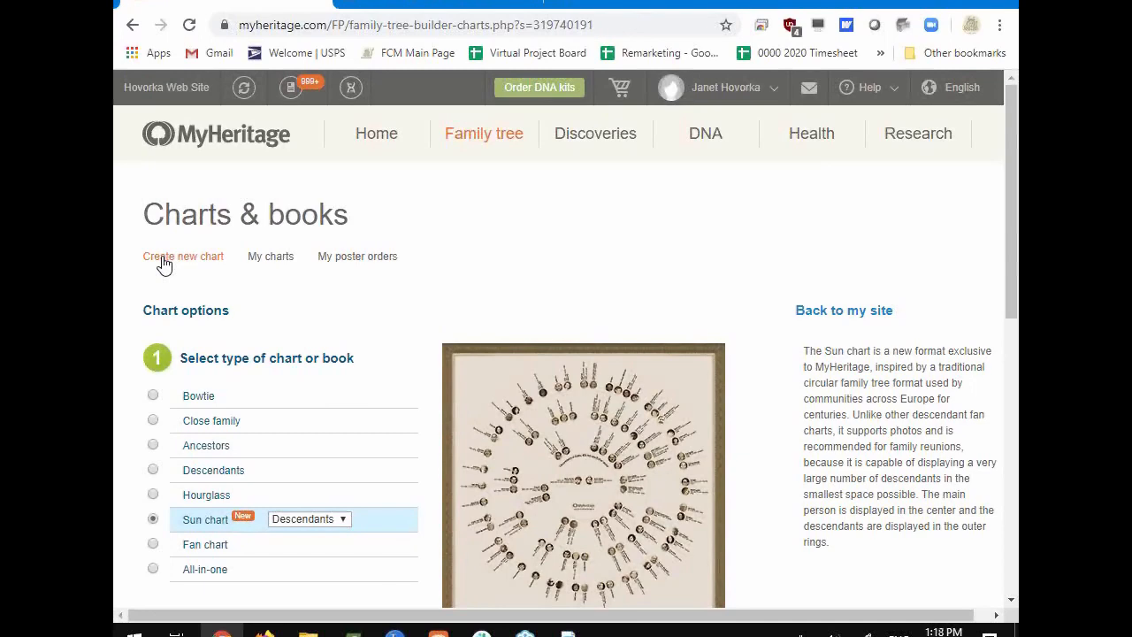
{"action": "scroll", "coordinate": [229, 354], "scroll_direction": "down", "scroll_amount": 3}
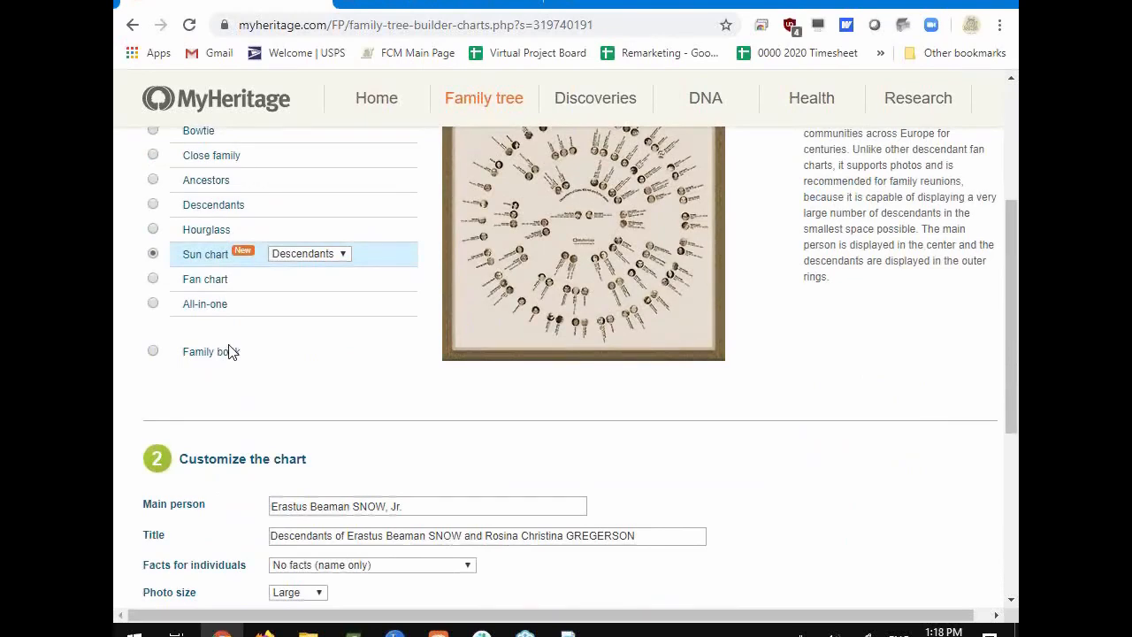
{"action": "left_click", "coordinate": [153, 352]}
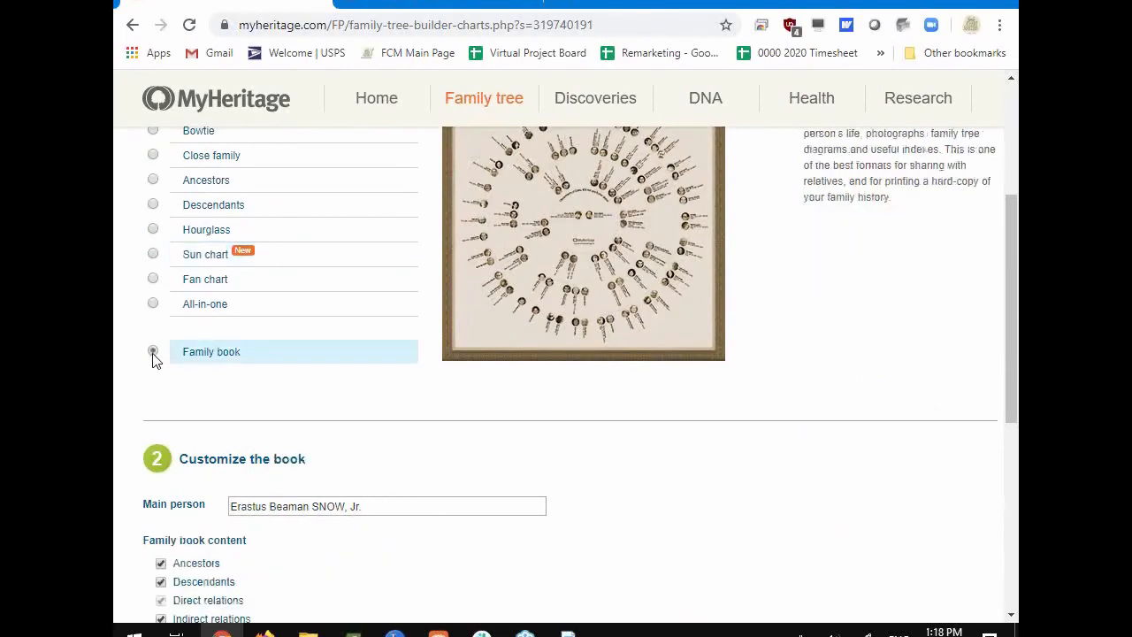
{"action": "scroll", "coordinate": [443, 337], "scroll_direction": "up", "scroll_amount": 1}
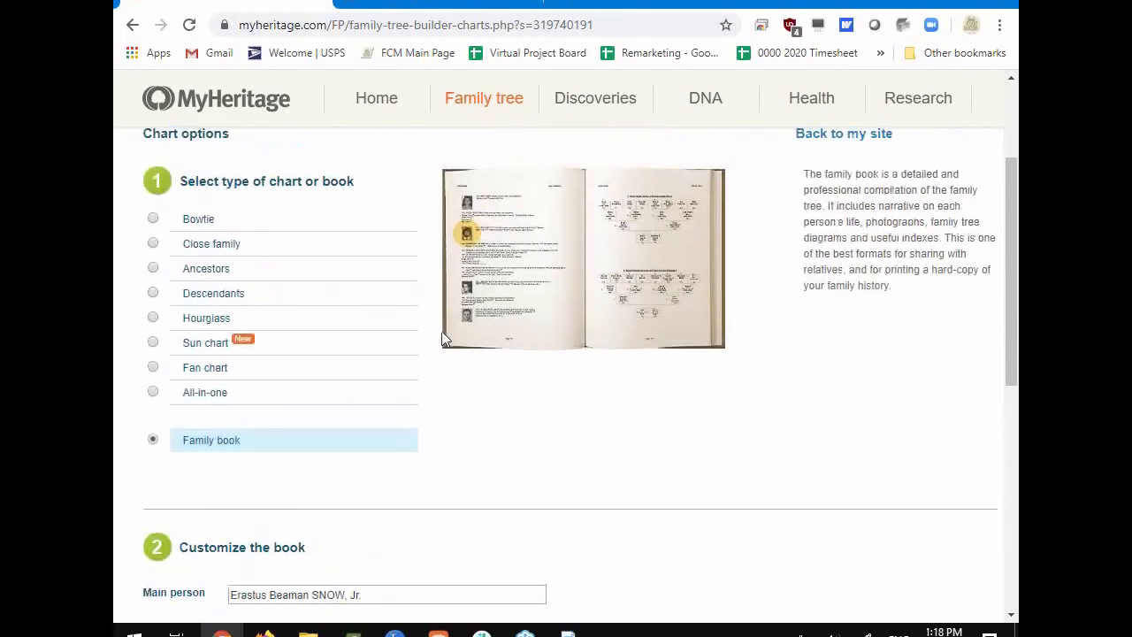
{"action": "scroll", "coordinate": [442, 339], "scroll_direction": "down", "scroll_amount": 2}
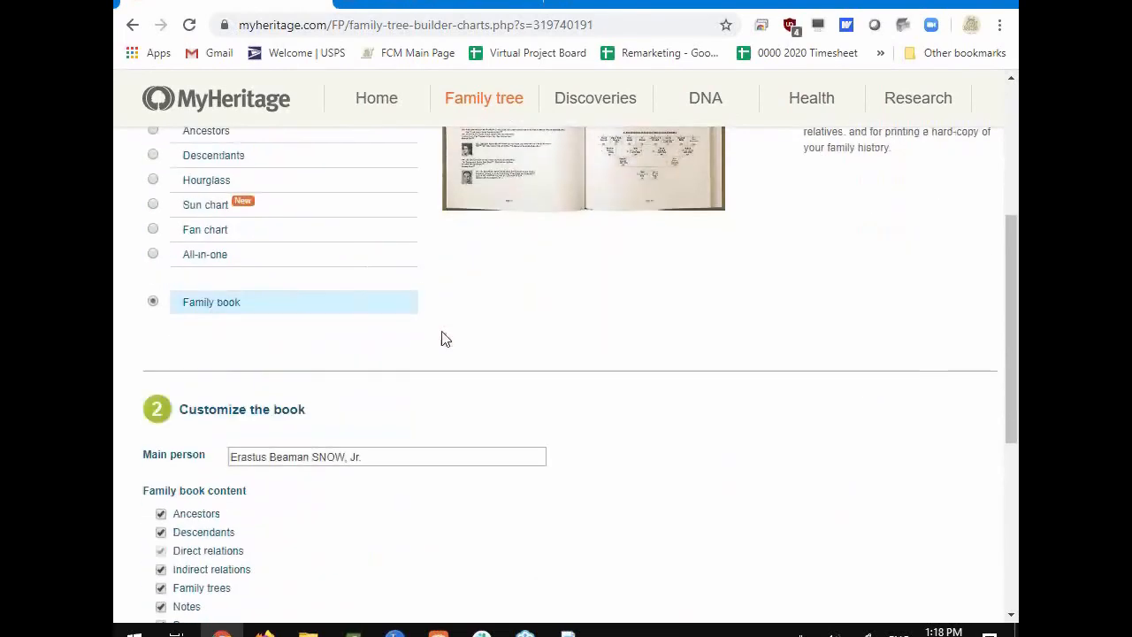
{"action": "scroll", "coordinate": [442, 338], "scroll_direction": "up", "scroll_amount": 1}
{"action": "scroll", "coordinate": [442, 339], "scroll_direction": "down", "scroll_amount": 3}
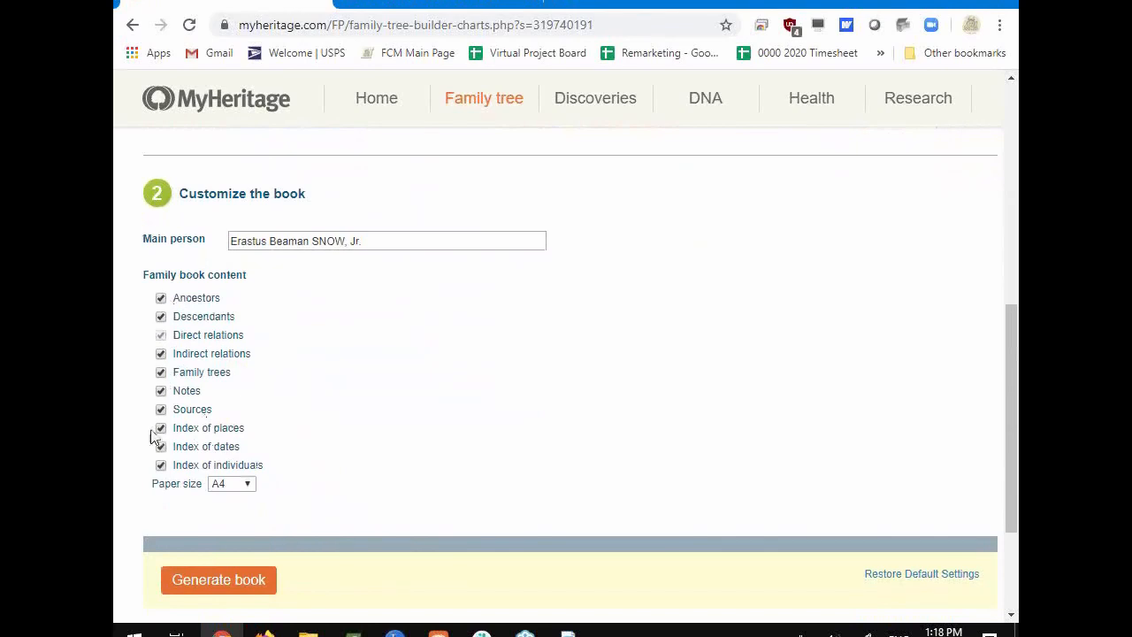
Set the family book's paper size to Letter and check its main person field without changing the person.
{"action": "left_click", "coordinate": [249, 485]}
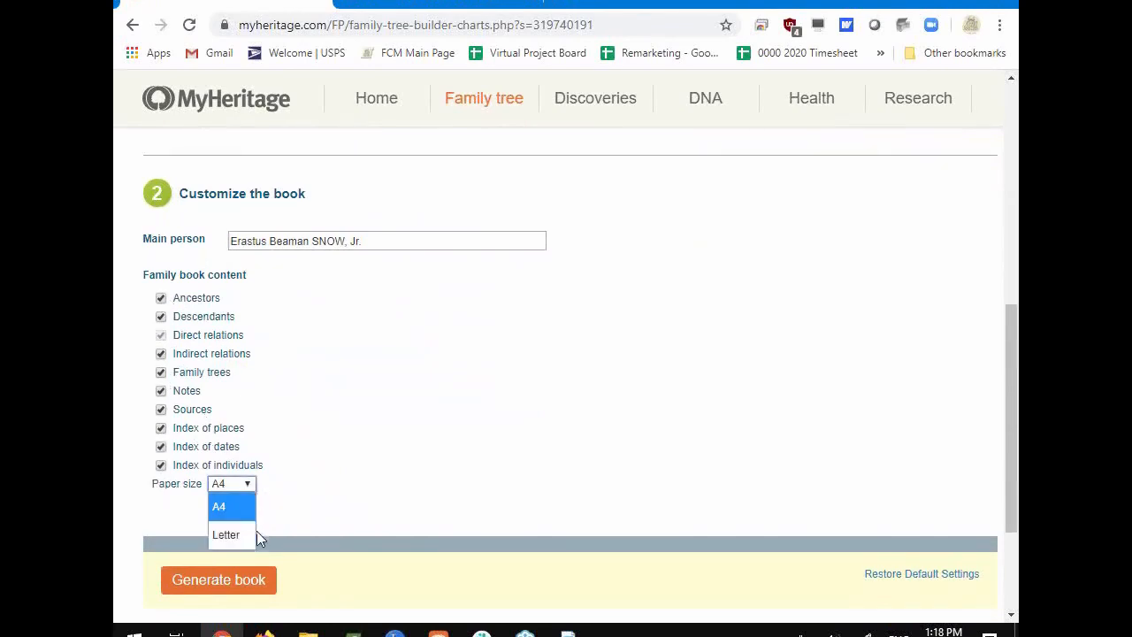
{"action": "left_click", "coordinate": [244, 531]}
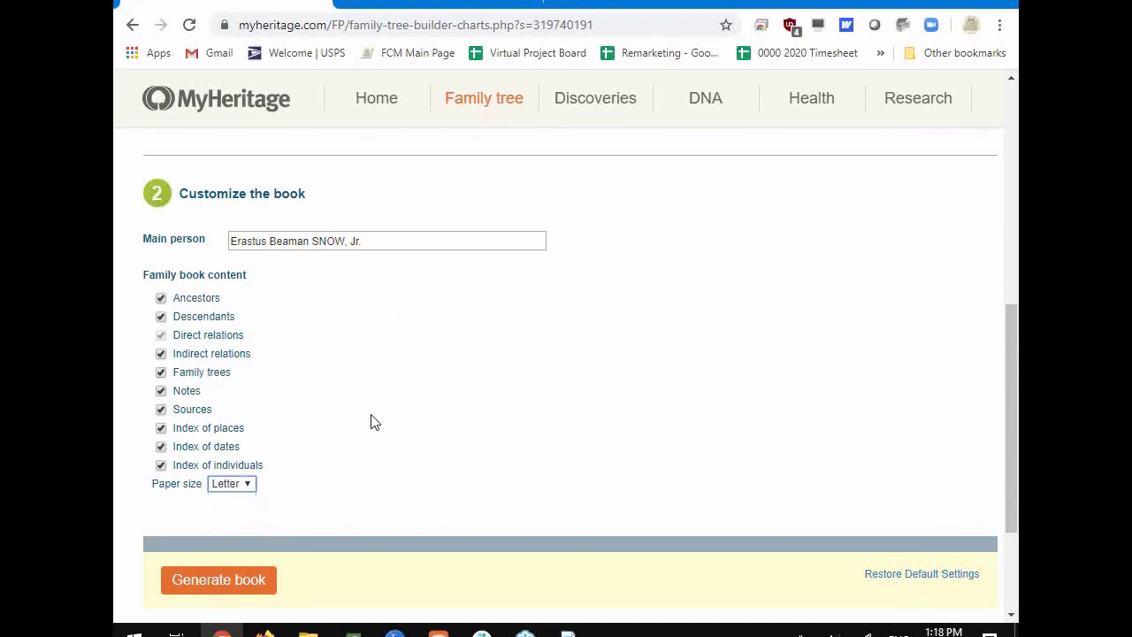
{"action": "scroll", "coordinate": [372, 422], "scroll_direction": "up", "scroll_amount": 2}
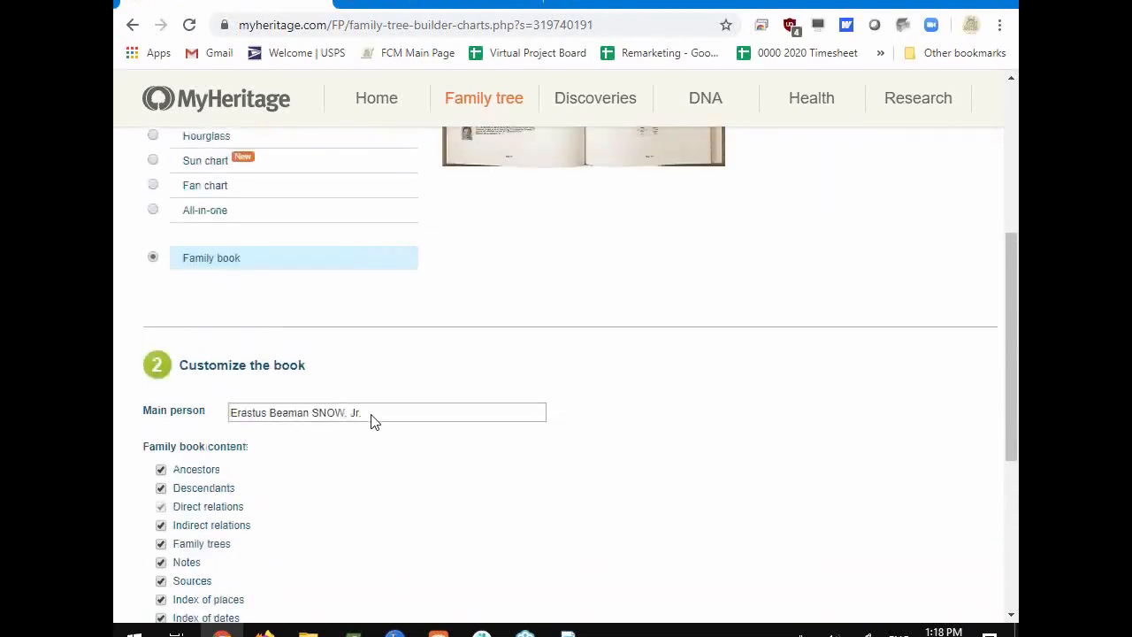
{"action": "left_click", "coordinate": [372, 414]}
{"action": "scroll", "coordinate": [372, 422], "scroll_direction": "down", "scroll_amount": 2}
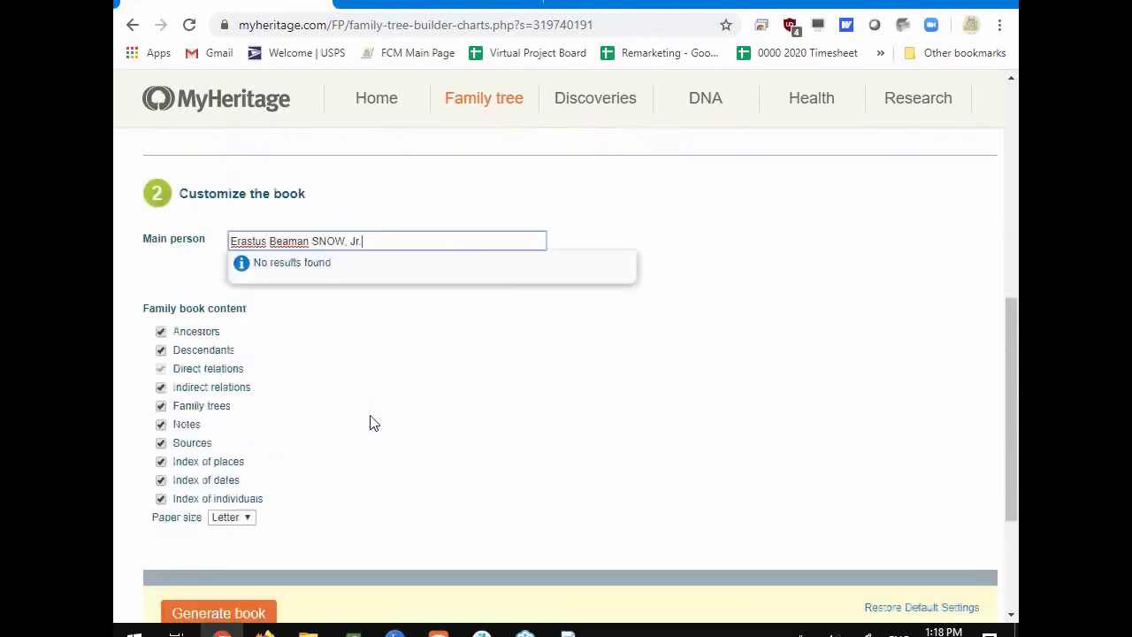
{"action": "left_click", "coordinate": [400, 346]}
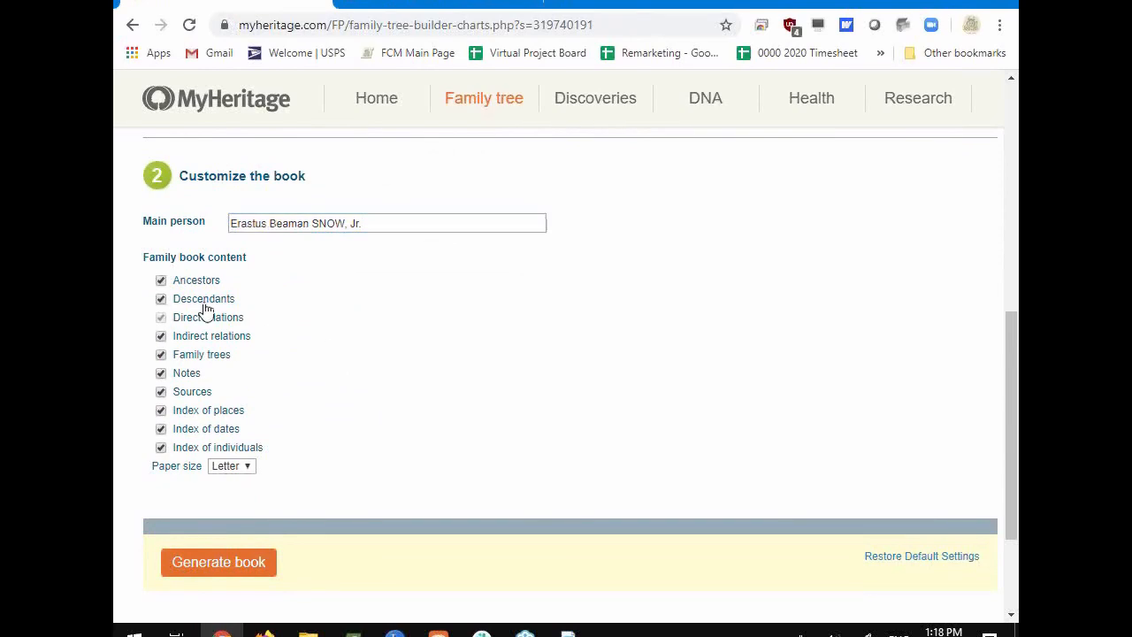
Exclude Ancestors from the family book content, keeping the other sections and the Letter paper size.
{"action": "left_click", "coordinate": [160, 282]}
{"action": "left_click", "coordinate": [166, 337]}
{"action": "left_click", "coordinate": [222, 363]}
{"action": "left_click", "coordinate": [222, 363]}
{"action": "scroll", "coordinate": [522, 351], "scroll_direction": "up", "scroll_amount": 4}
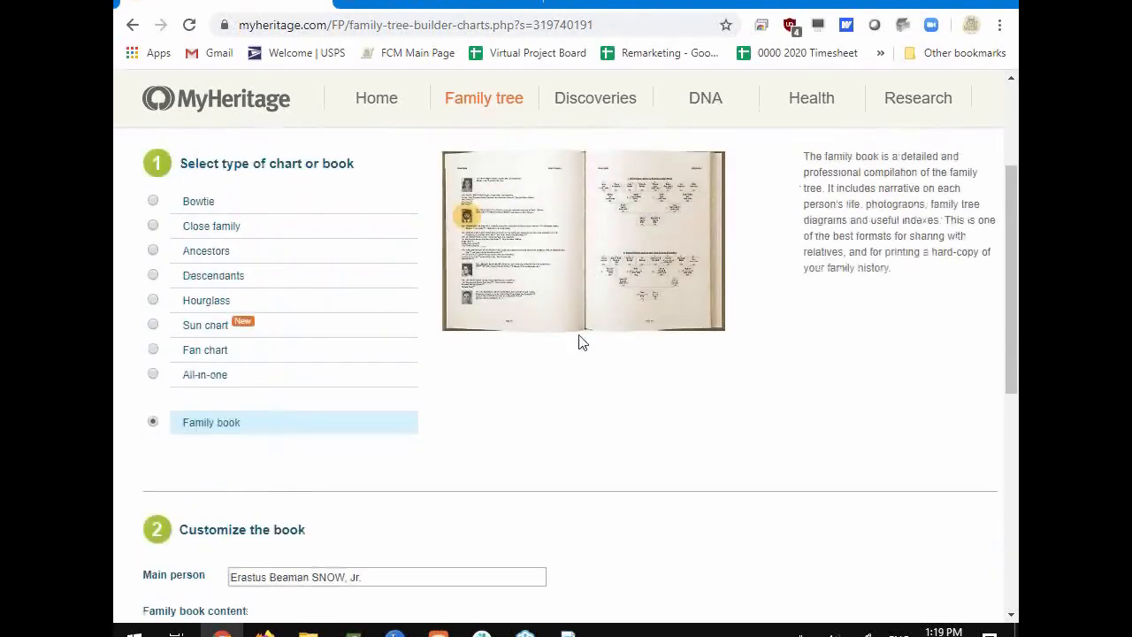
{"action": "scroll", "coordinate": [531, 415], "scroll_direction": "down", "scroll_amount": 2}
{"action": "scroll", "coordinate": [530, 415], "scroll_direction": "down", "scroll_amount": 1}
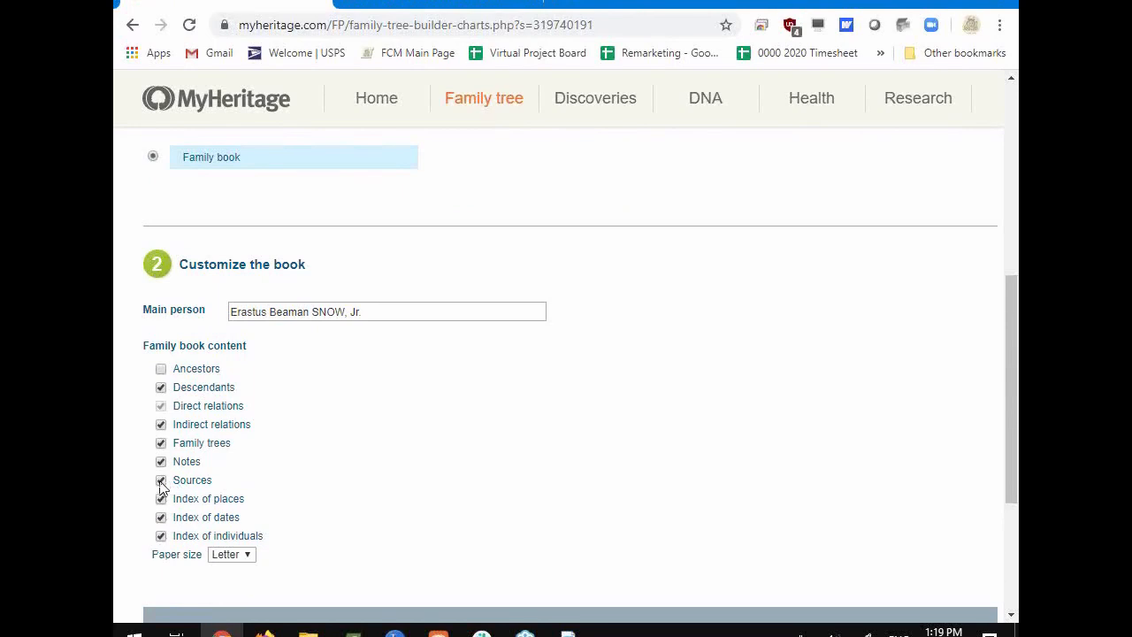
{"action": "left_click", "coordinate": [248, 556]}
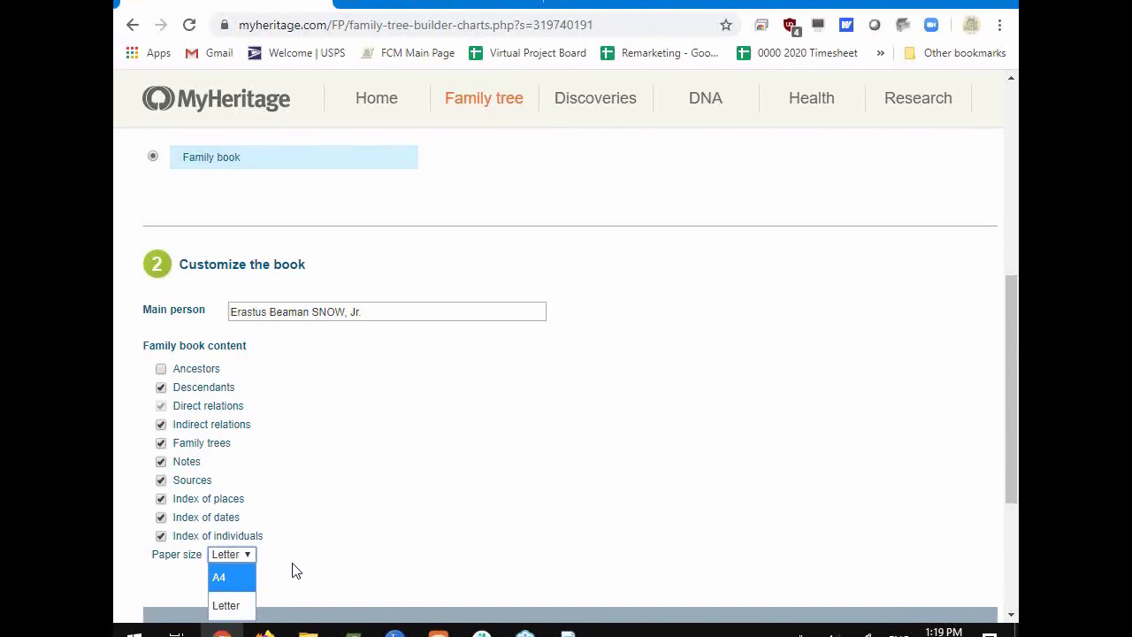
{"action": "left_click", "coordinate": [222, 606]}
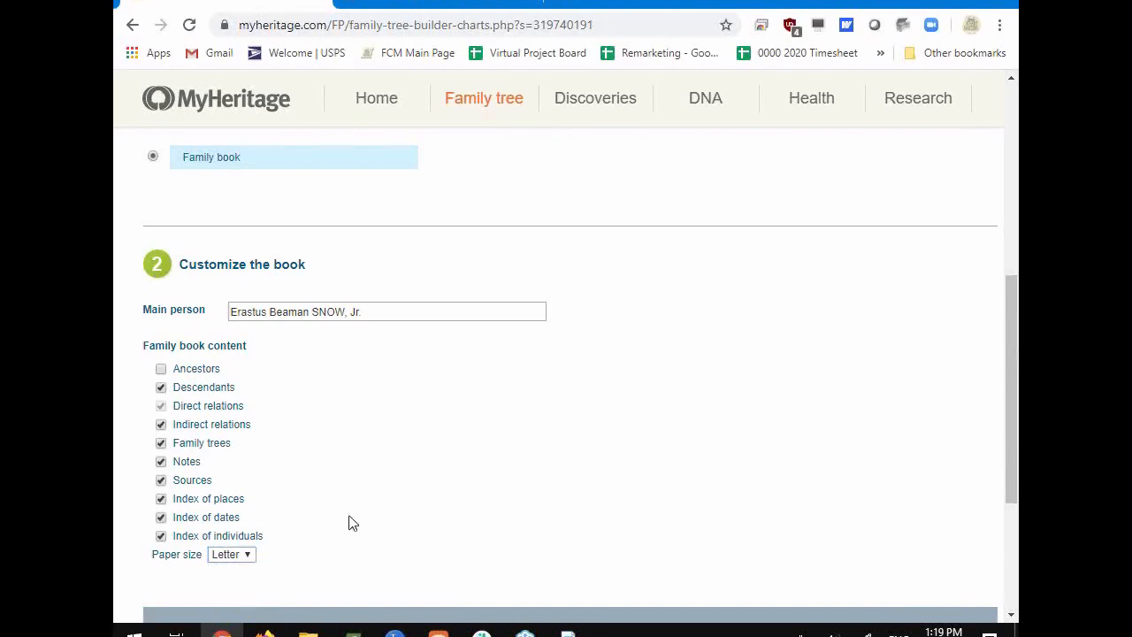
{"action": "scroll", "coordinate": [351, 470], "scroll_direction": "down", "scroll_amount": 3}
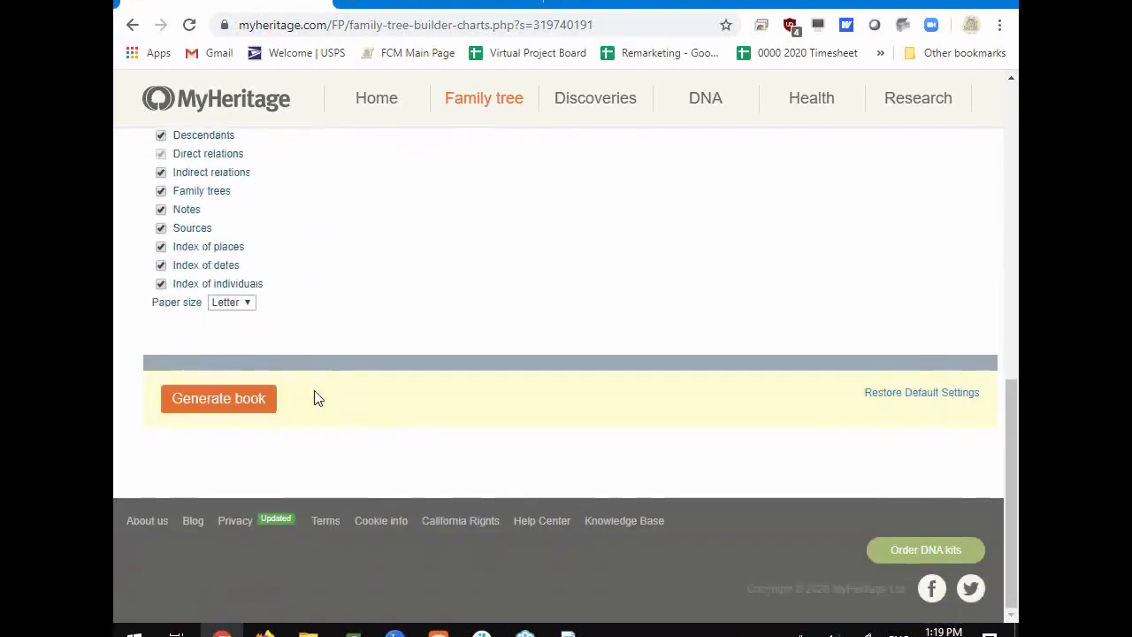
Return to the list of previously created charts and browse it down to the oldest chart.
{"action": "scroll", "coordinate": [430, 404], "scroll_direction": "up", "scroll_amount": 10}
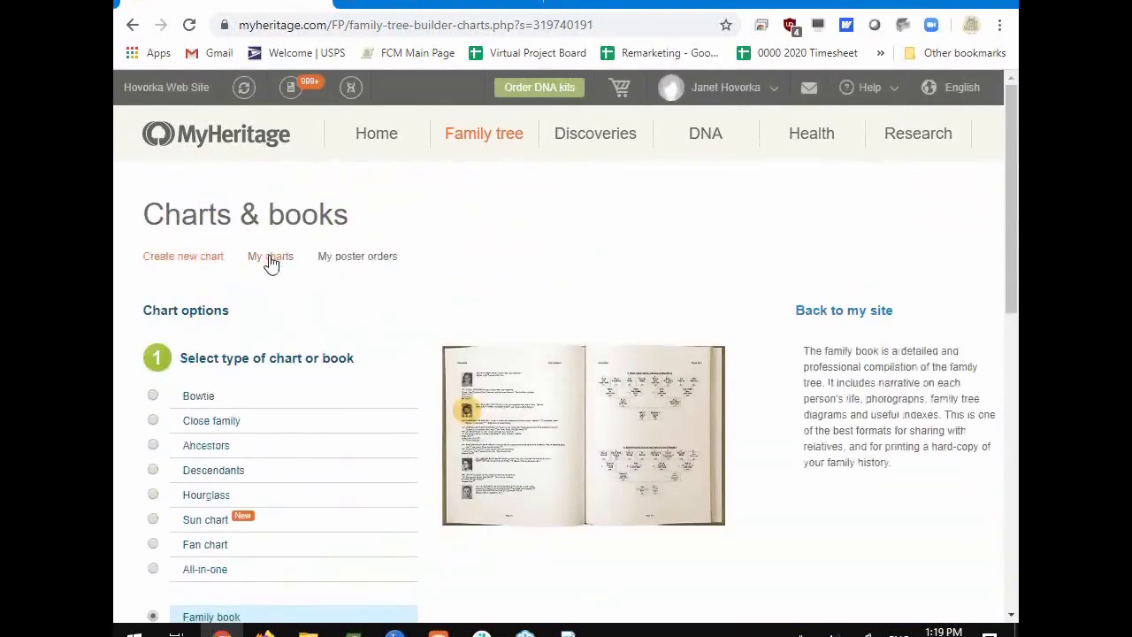
{"action": "left_click", "coordinate": [271, 257]}
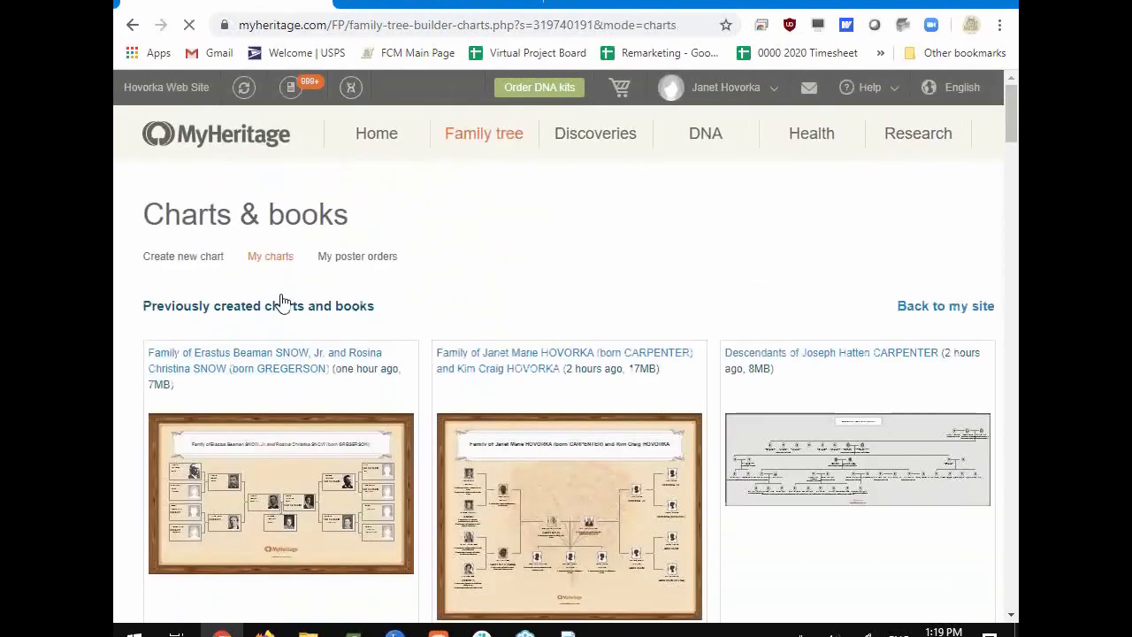
{"action": "scroll", "coordinate": [493, 500], "scroll_direction": "down", "scroll_amount": 10}
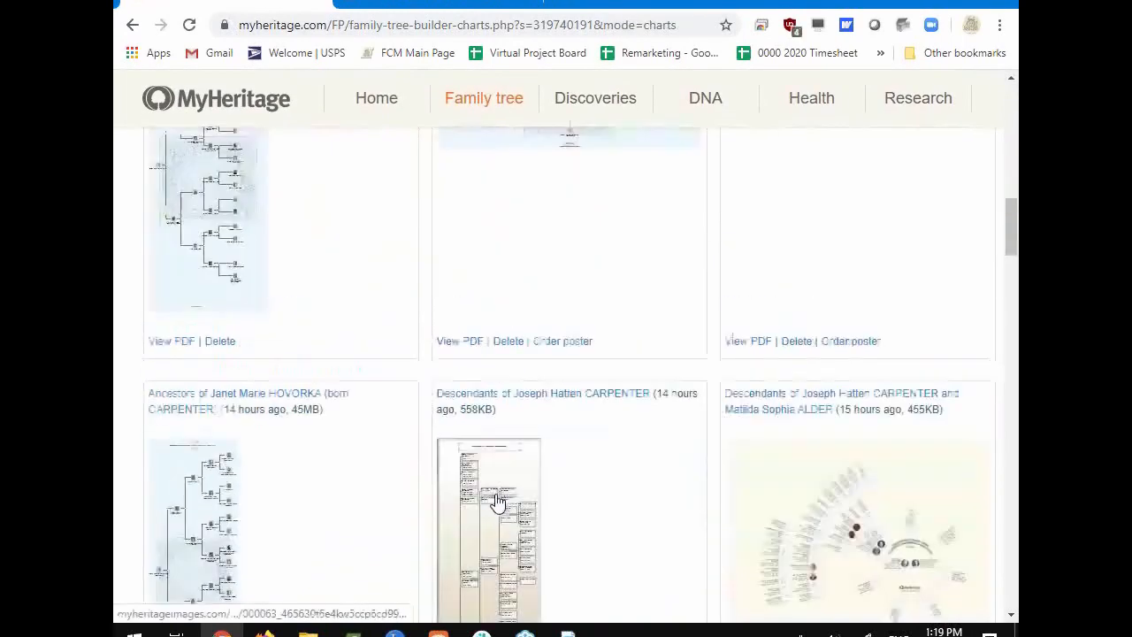
{"action": "scroll", "coordinate": [498, 501], "scroll_direction": "down", "scroll_amount": 10}
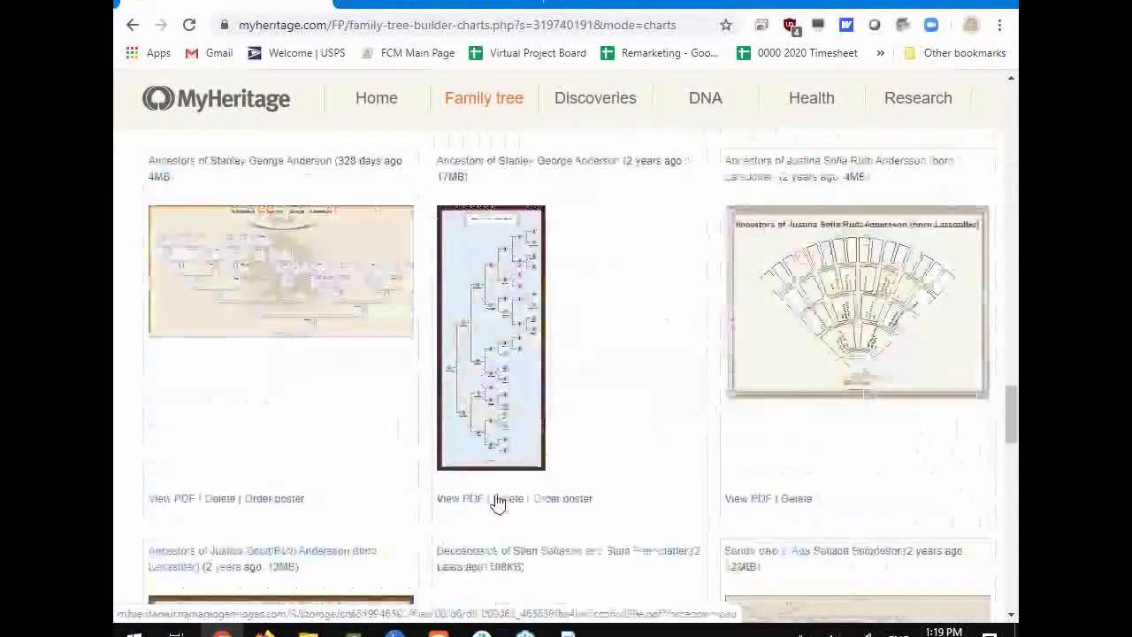
{"action": "scroll", "coordinate": [498, 501], "scroll_direction": "down", "scroll_amount": 10}
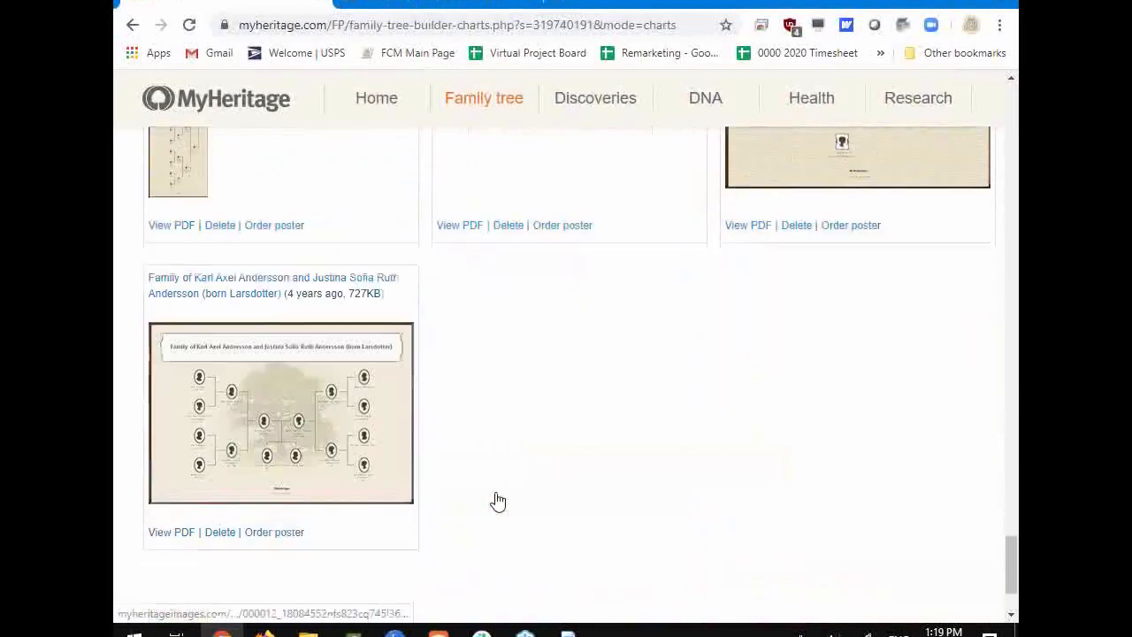
{"action": "scroll", "coordinate": [498, 502], "scroll_direction": "up", "scroll_amount": 10}
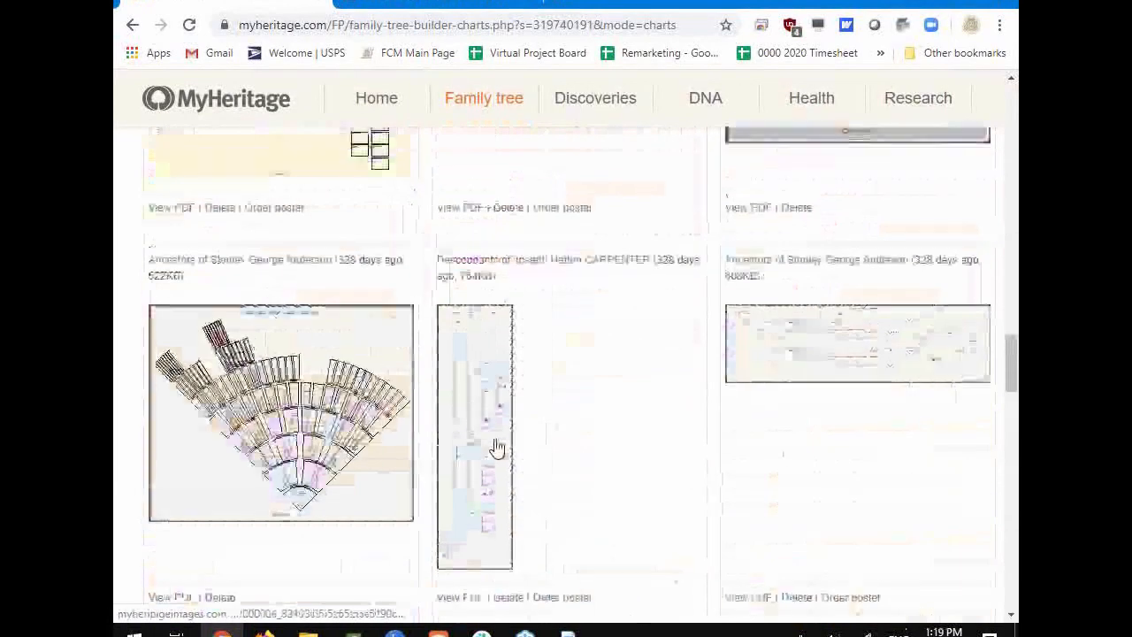
{"action": "scroll", "coordinate": [498, 449], "scroll_direction": "up", "scroll_amount": 15}
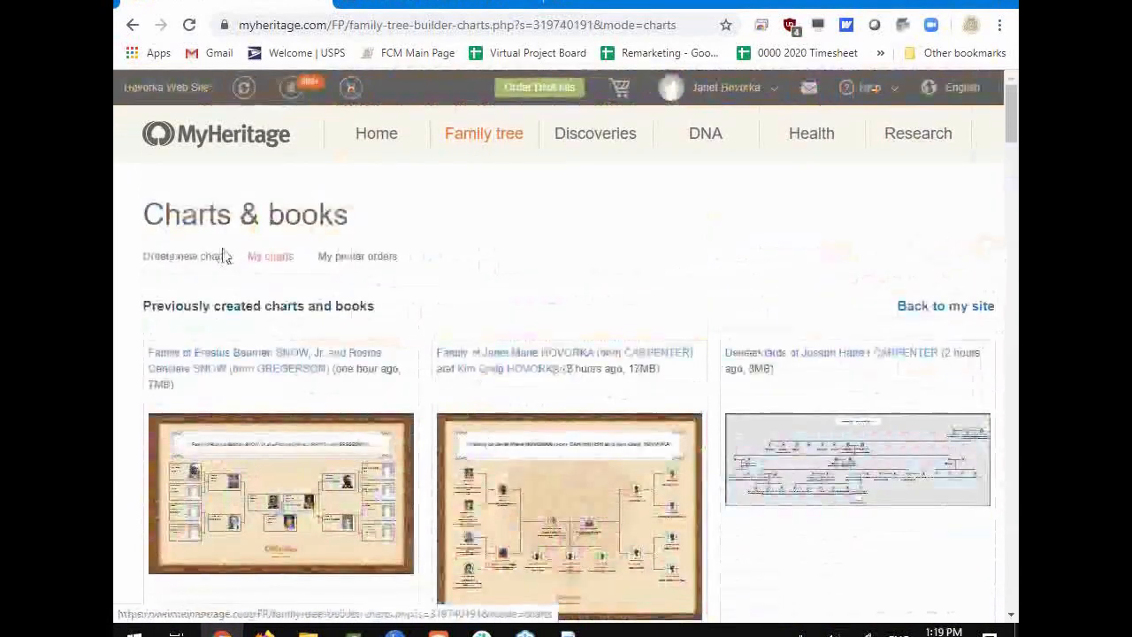
Start a new chart, select Sun chart as the type, and switch it to the Ancestors version.
{"action": "left_click", "coordinate": [200, 258]}
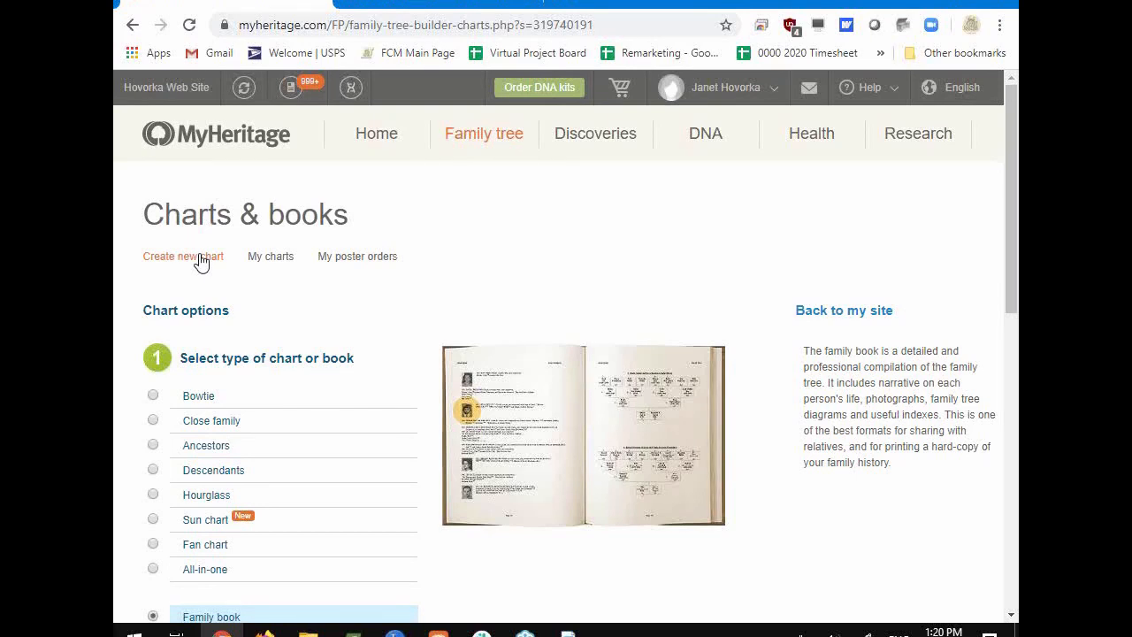
{"action": "scroll", "coordinate": [159, 366], "scroll_direction": "down", "scroll_amount": 1}
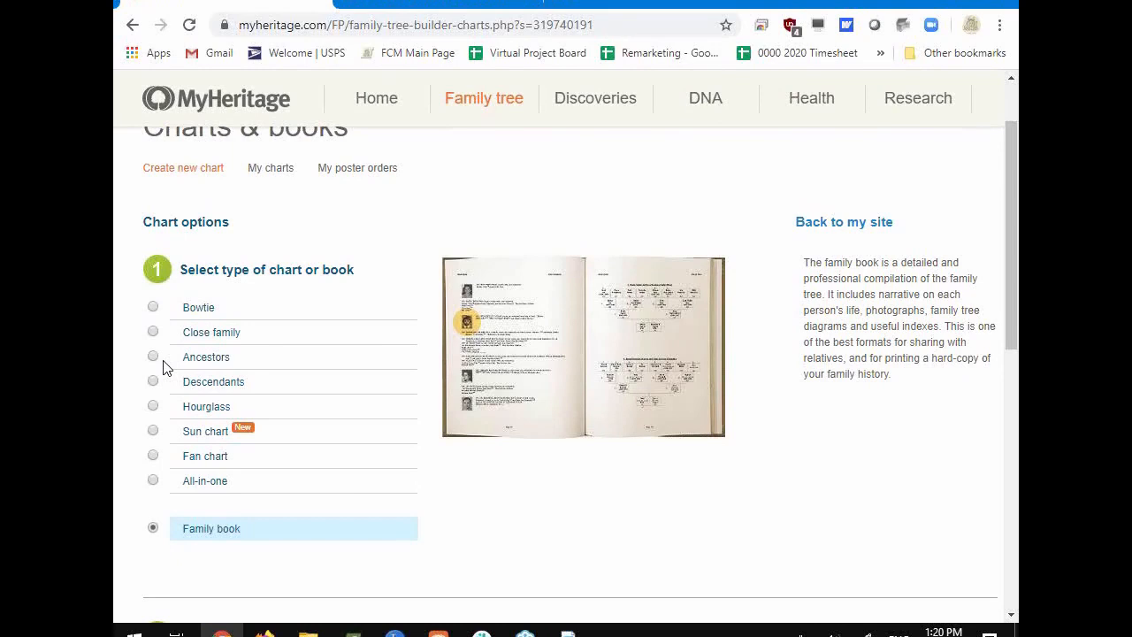
{"action": "left_click", "coordinate": [152, 433]}
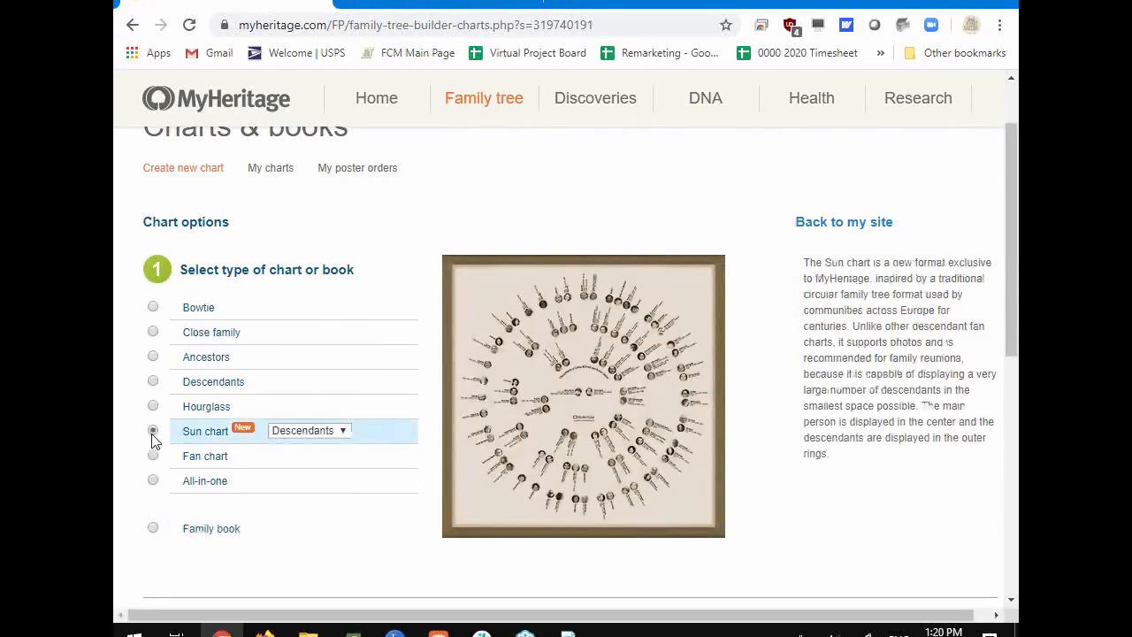
{"action": "left_click", "coordinate": [344, 432]}
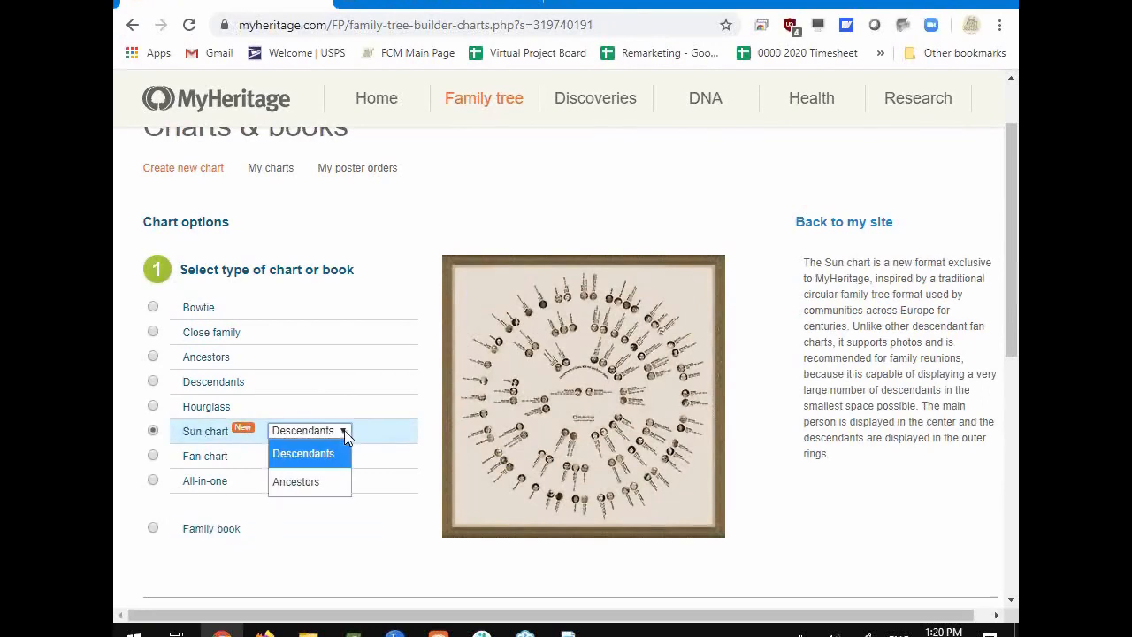
{"action": "left_click", "coordinate": [332, 488]}
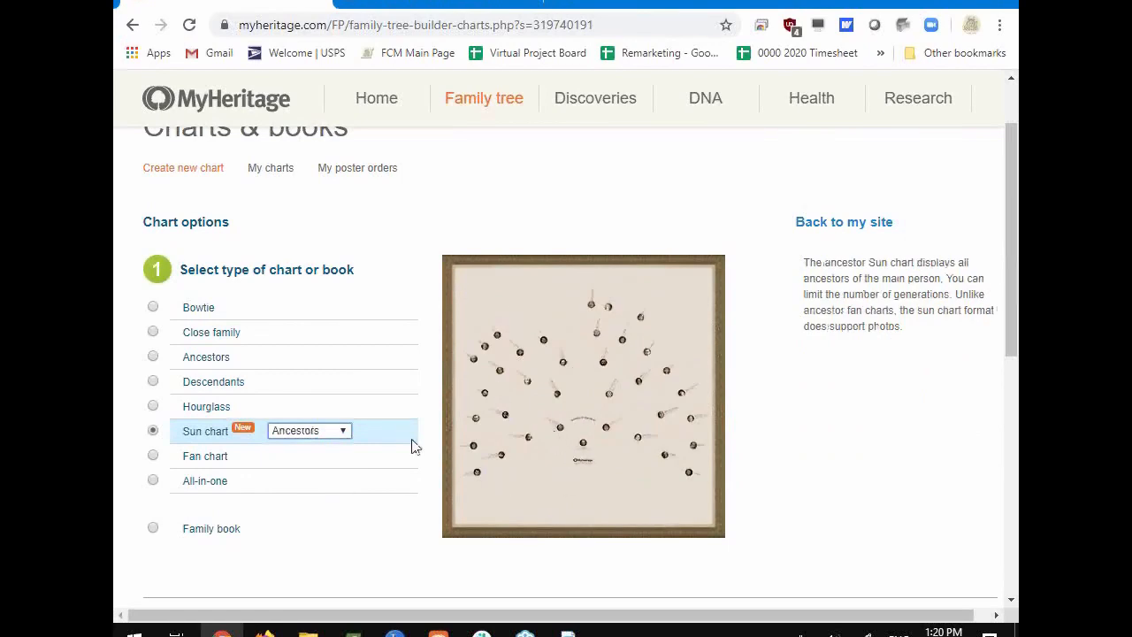
Set the Sun chart back to the Descendants version and look over its preview.
{"action": "left_click", "coordinate": [342, 432]}
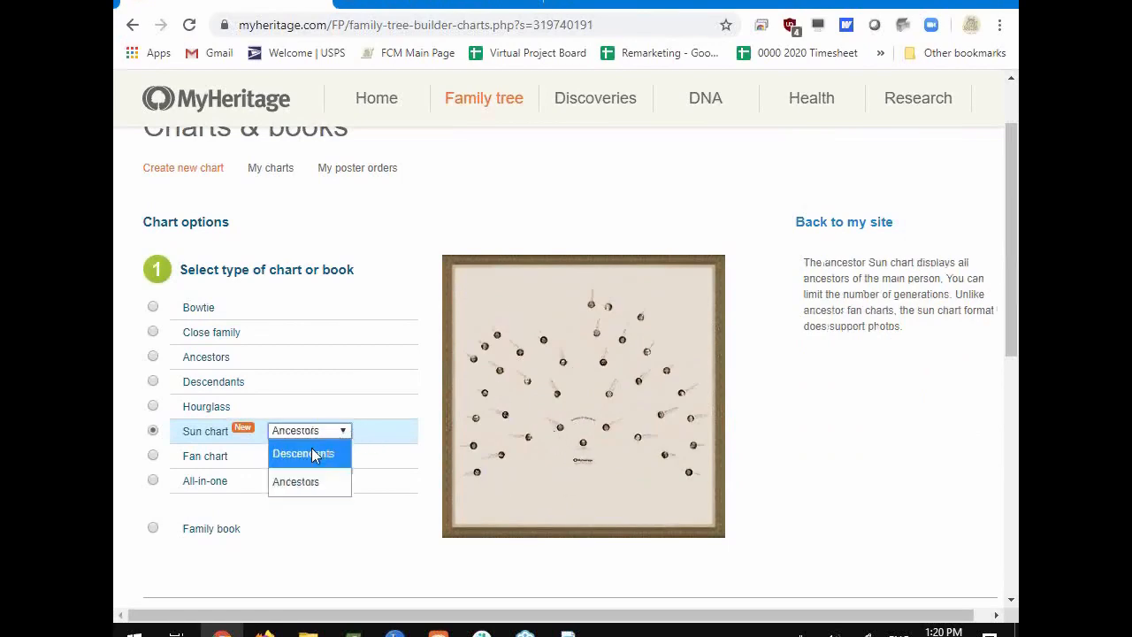
{"action": "left_click", "coordinate": [311, 454]}
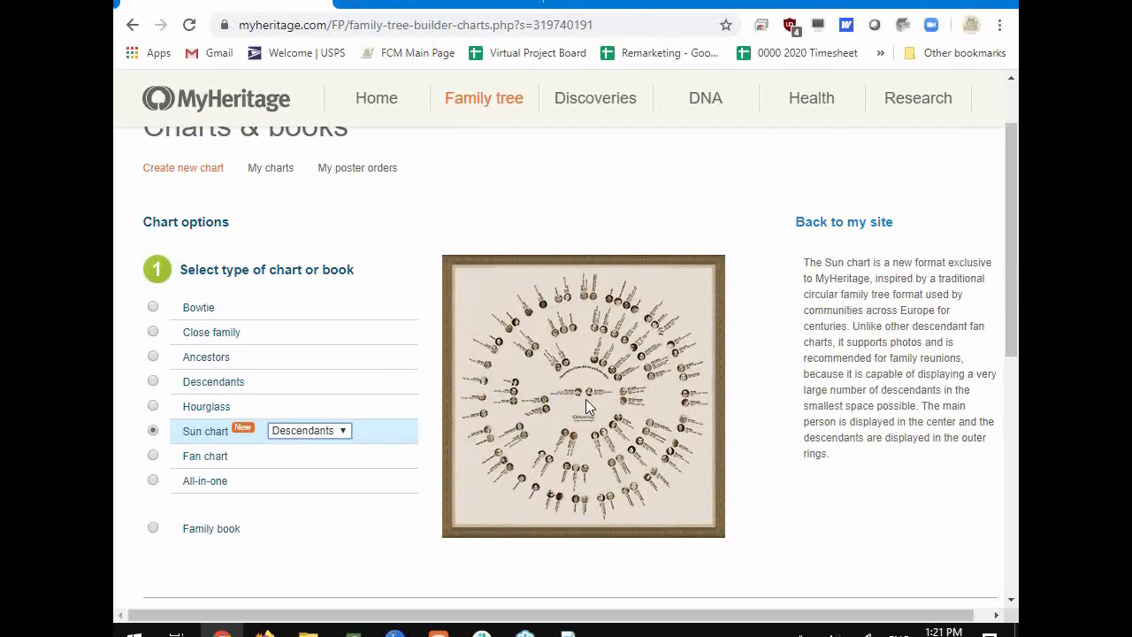
{"action": "left_click", "coordinate": [343, 431]}
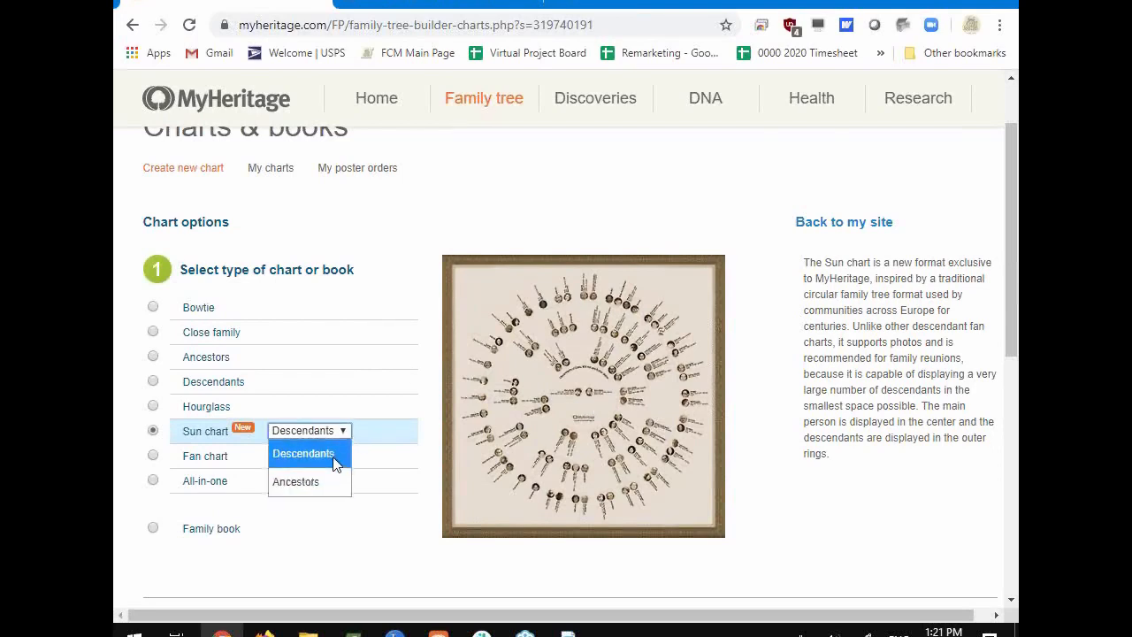
{"action": "left_click", "coordinate": [333, 455]}
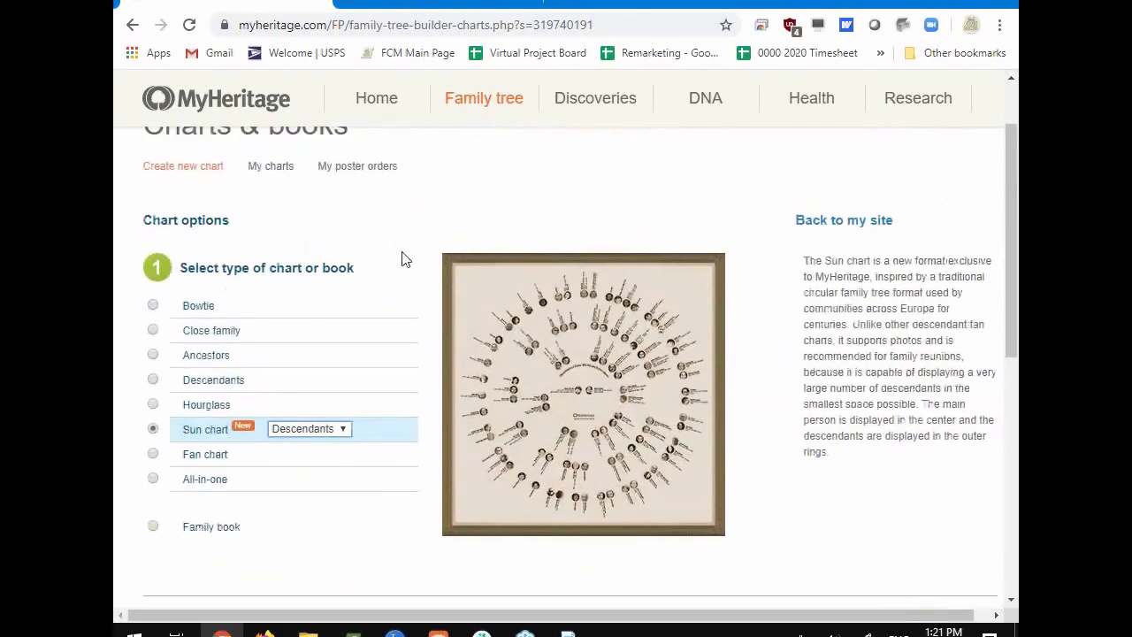
Return to the previously created charts and open the poster order for the second chart, the couple's family chart.
{"action": "scroll", "coordinate": [401, 259], "scroll_direction": "up", "scroll_amount": 1}
{"action": "left_click", "coordinate": [274, 258]}
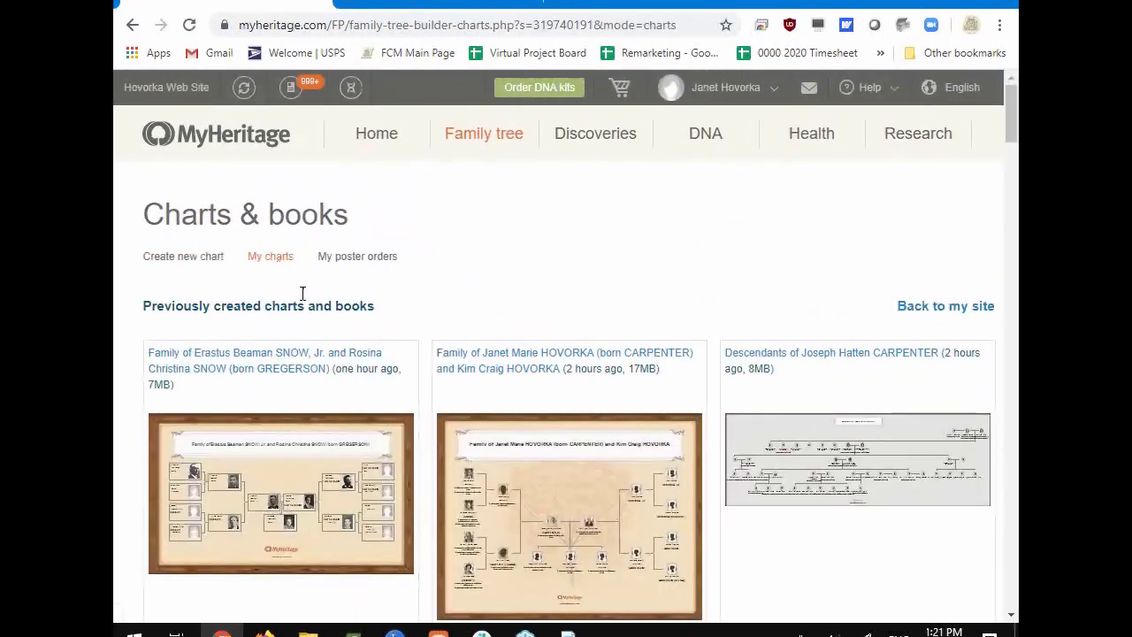
{"action": "scroll", "coordinate": [305, 301], "scroll_direction": "down", "scroll_amount": 5}
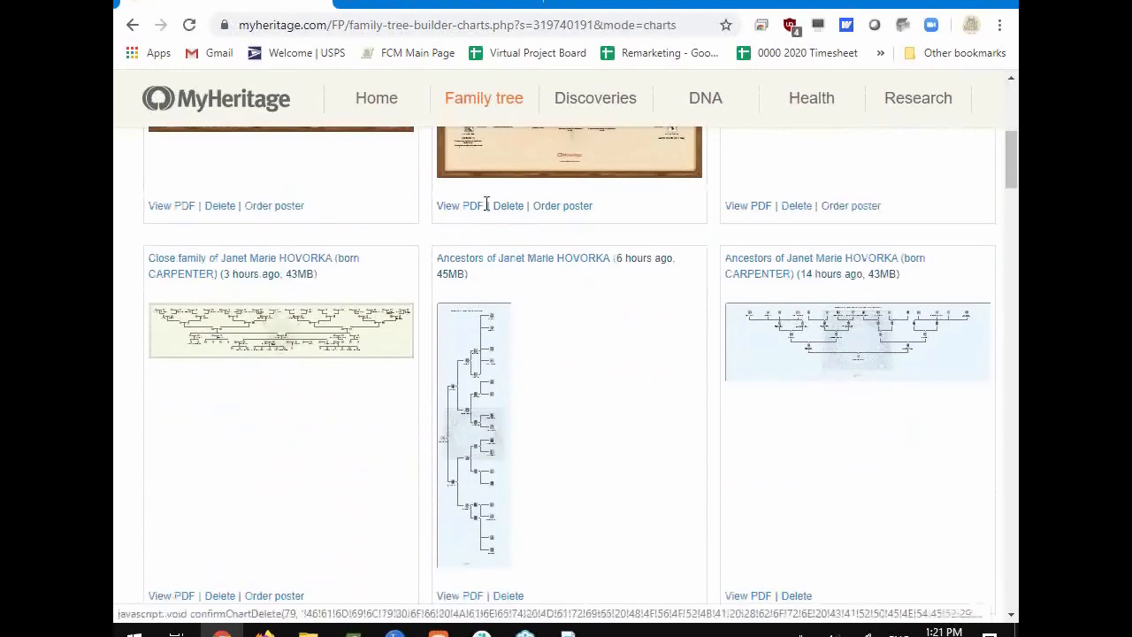
{"action": "left_click", "coordinate": [563, 209]}
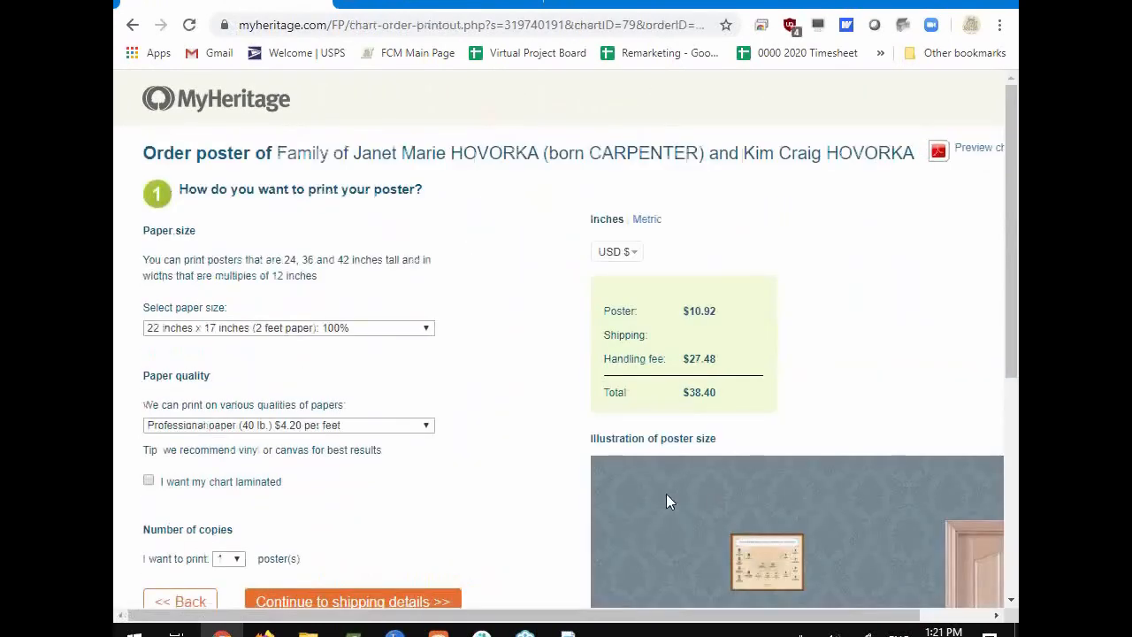
Try the 54 inches x 42 inches paper size, view the poster size illustration, and go back to the chart list.
{"action": "left_click", "coordinate": [428, 330]}
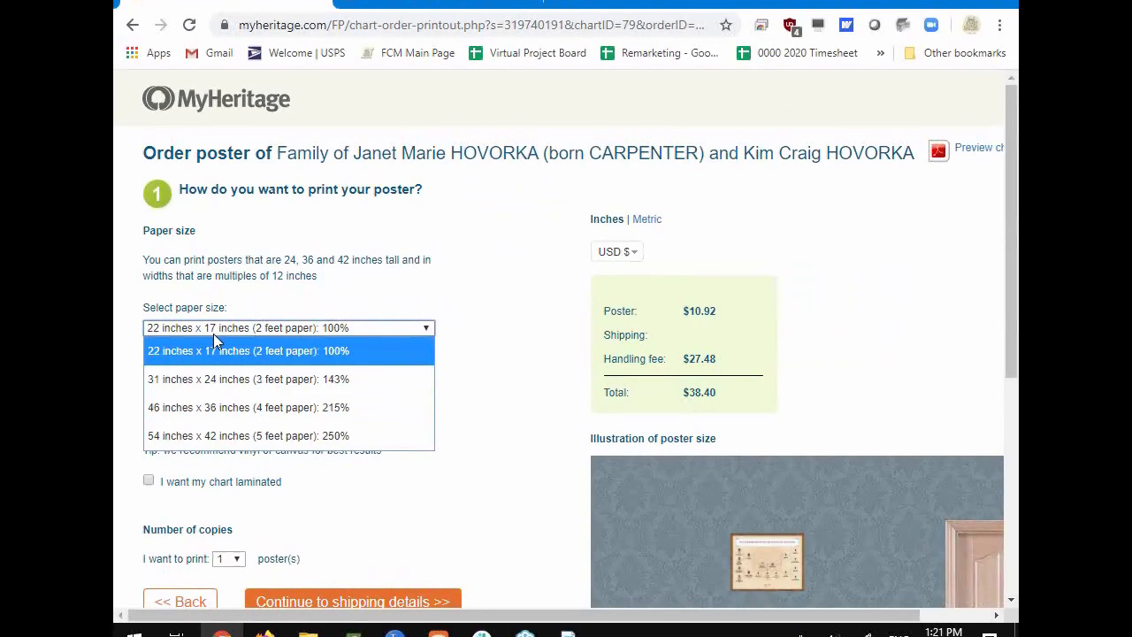
{"action": "left_click", "coordinate": [224, 438]}
{"action": "scroll", "coordinate": [643, 418], "scroll_direction": "down", "scroll_amount": 3}
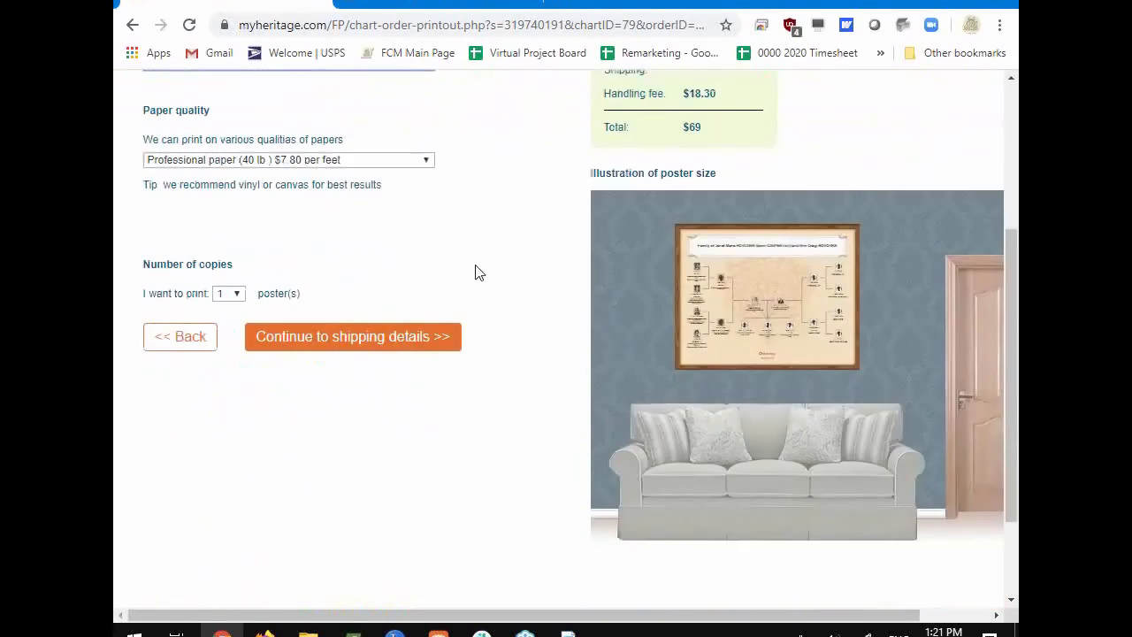
{"action": "scroll", "coordinate": [468, 260], "scroll_direction": "up", "scroll_amount": 1}
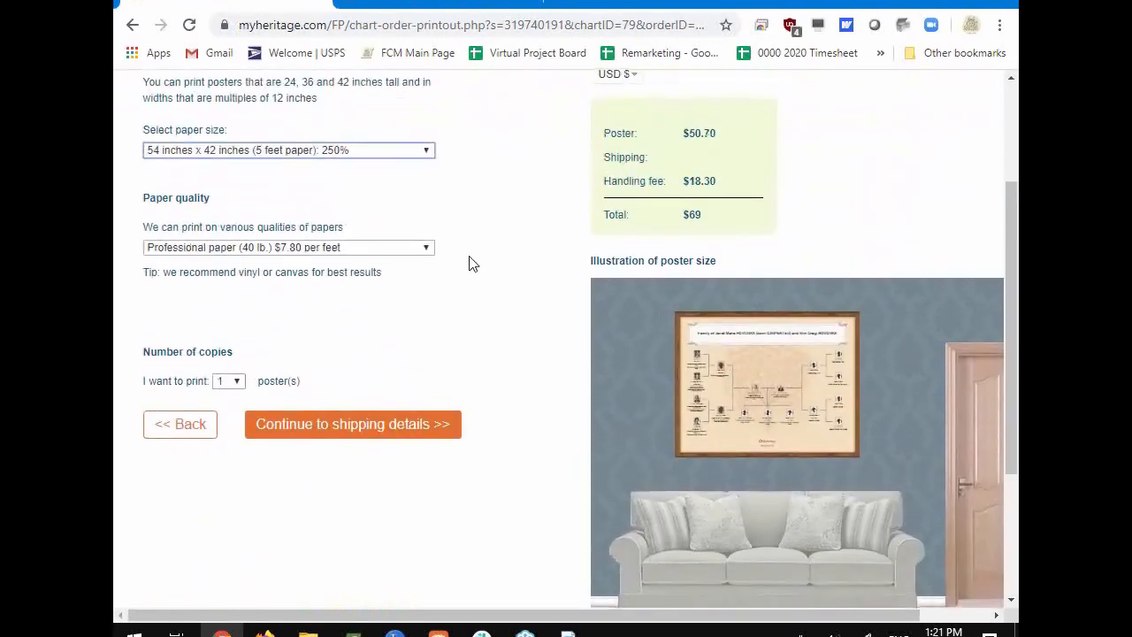
{"action": "left_click", "coordinate": [394, 157]}
{"action": "left_click", "coordinate": [518, 234]}
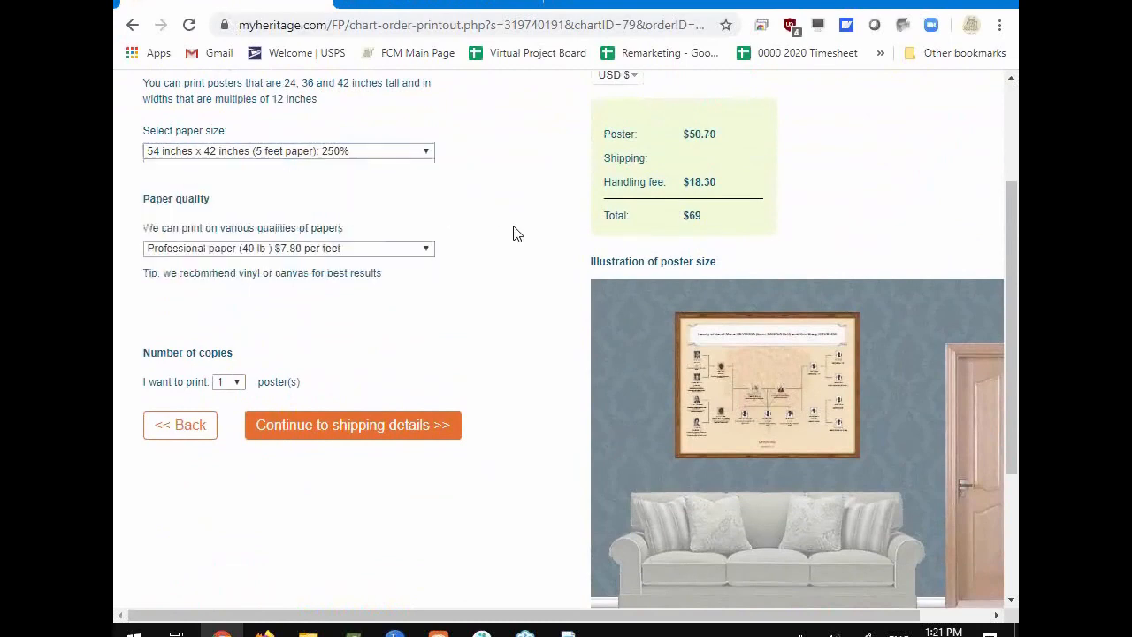
{"action": "scroll", "coordinate": [402, 124], "scroll_direction": "up", "scroll_amount": 2}
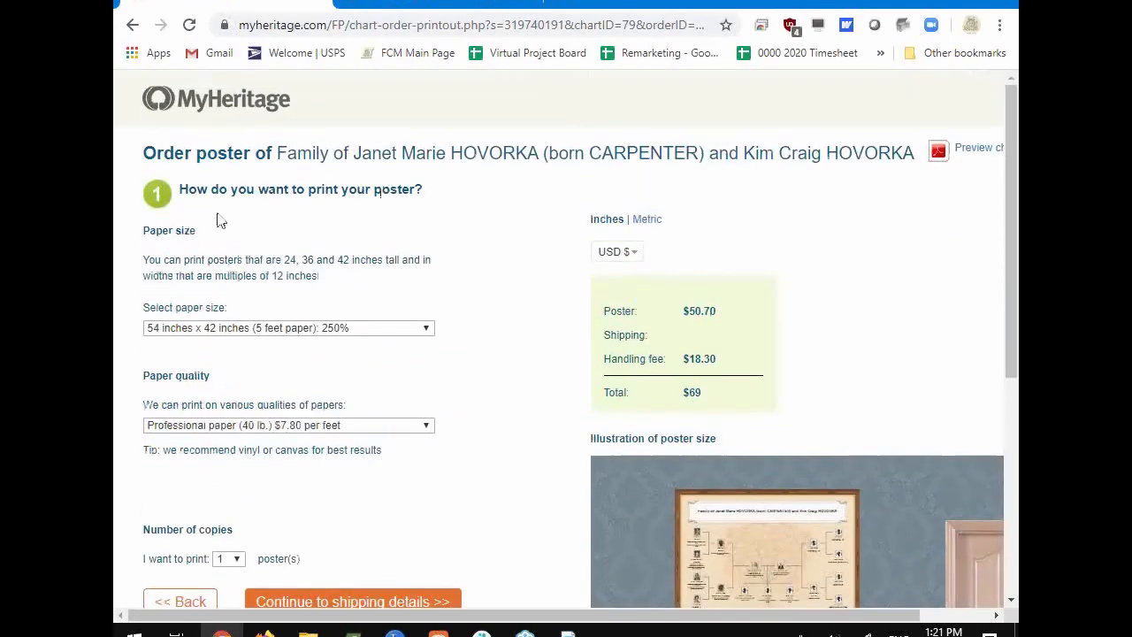
{"action": "left_click", "coordinate": [130, 24]}
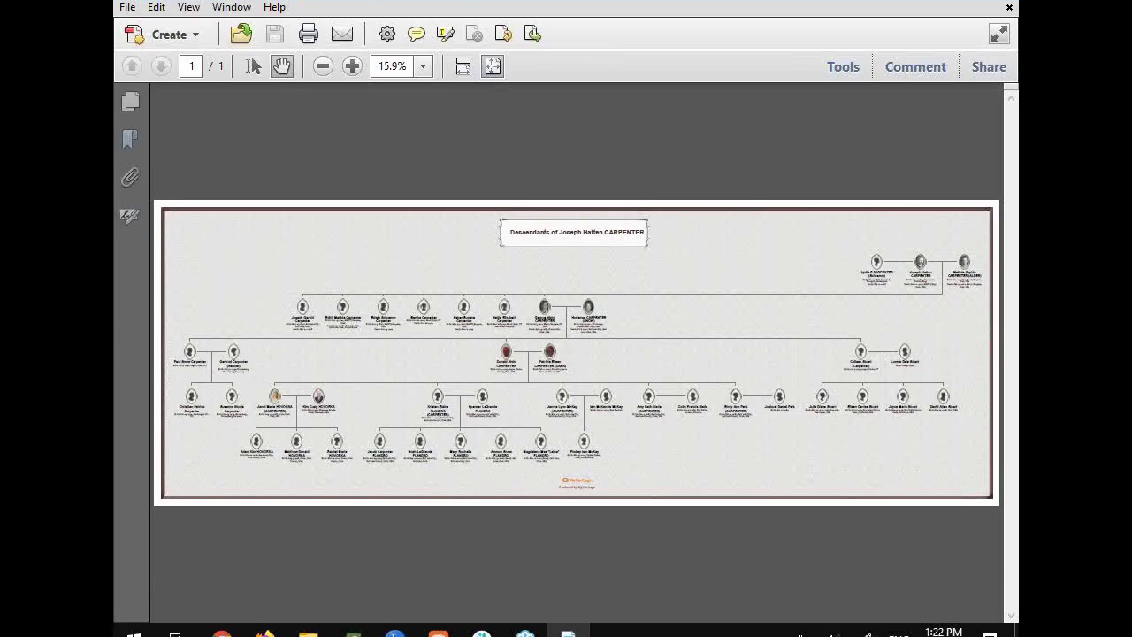
Close the PDF of the Descendants chart and return to the previously created charts.
{"action": "mouse_move", "coordinate": [190, 605]}
{"action": "left_click", "coordinate": [1009, 7]}
{"action": "scroll", "coordinate": [399, 434], "scroll_direction": "up", "scroll_amount": 3}
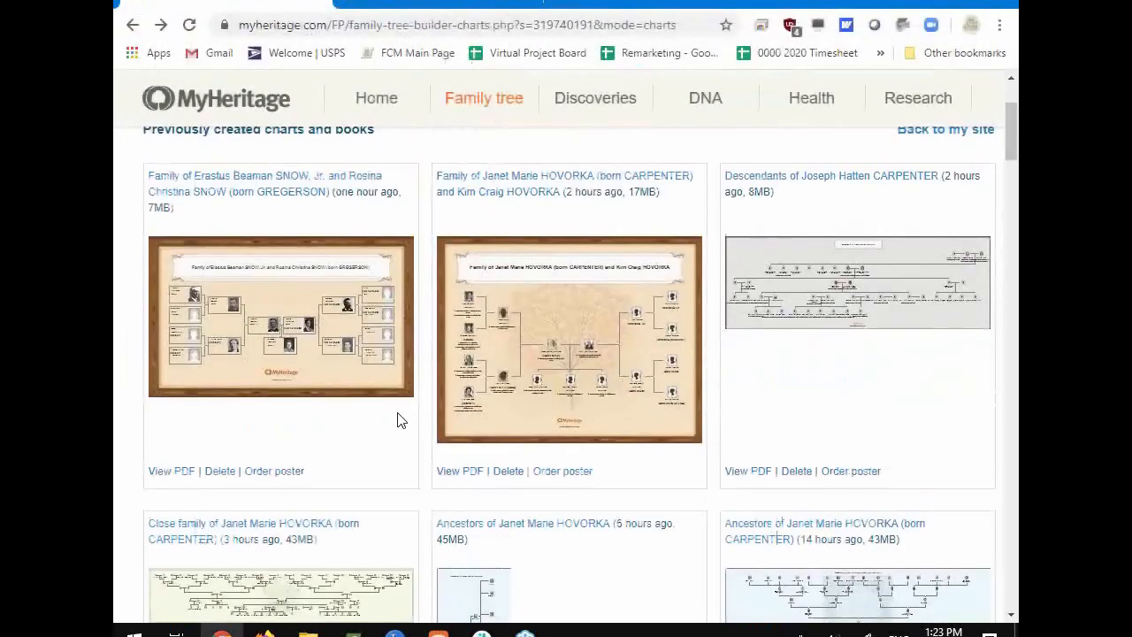
Look over the Sun chart's customization settings on the new chart page, and return to the list of created charts.
{"action": "scroll", "coordinate": [399, 422], "scroll_direction": "up", "scroll_amount": 2}
{"action": "left_click", "coordinate": [165, 258]}
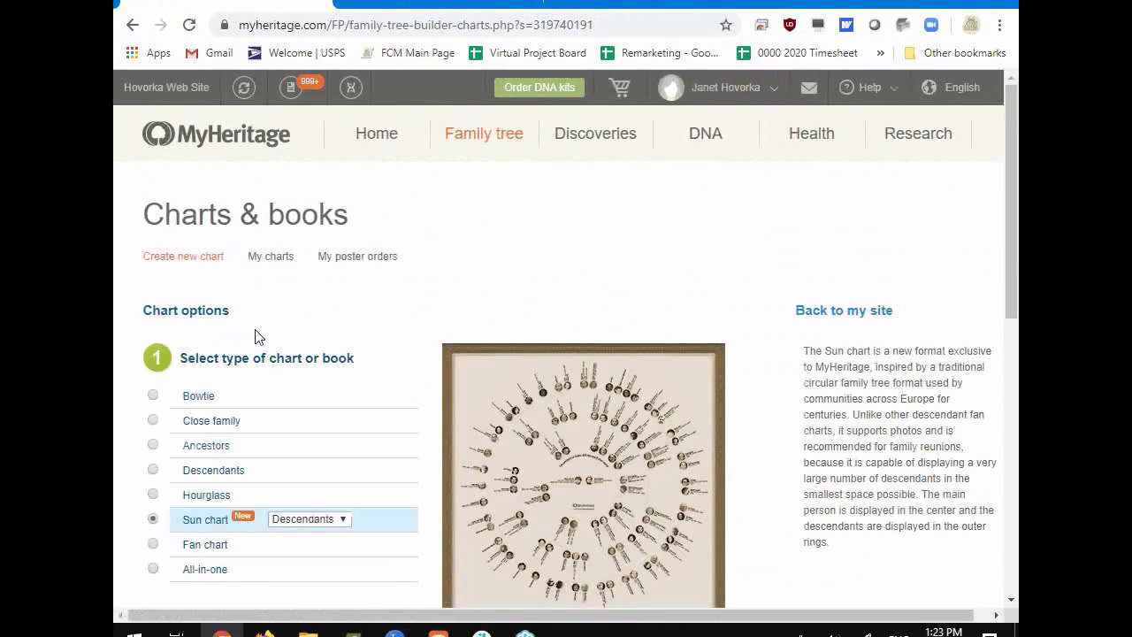
{"action": "scroll", "coordinate": [255, 337], "scroll_direction": "down", "scroll_amount": 4}
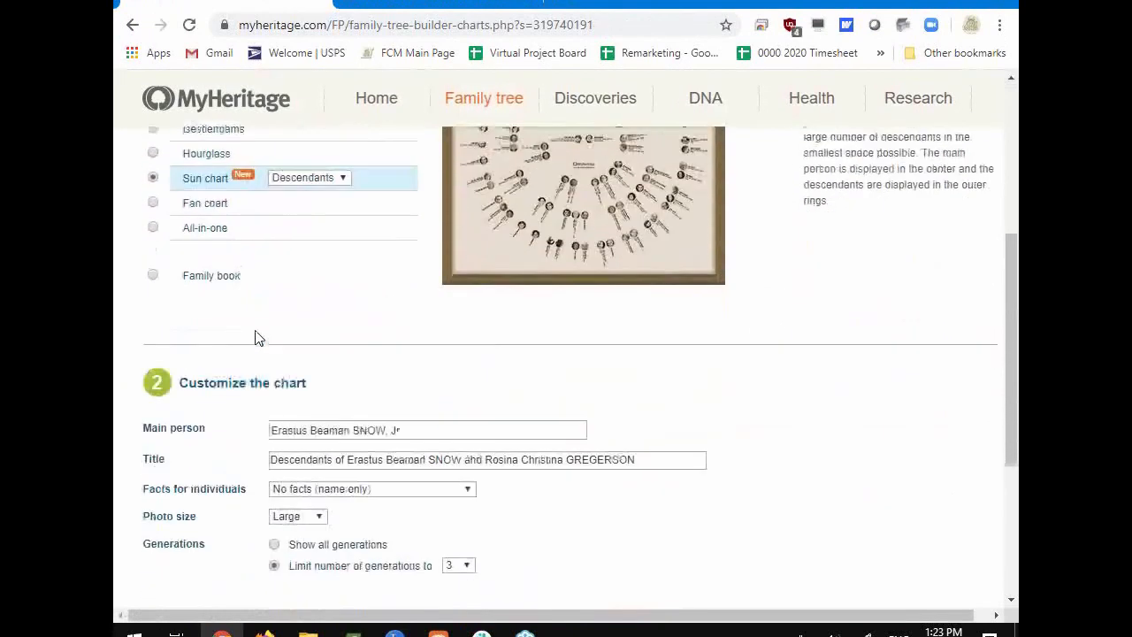
{"action": "scroll", "coordinate": [257, 323], "scroll_direction": "up", "scroll_amount": 5}
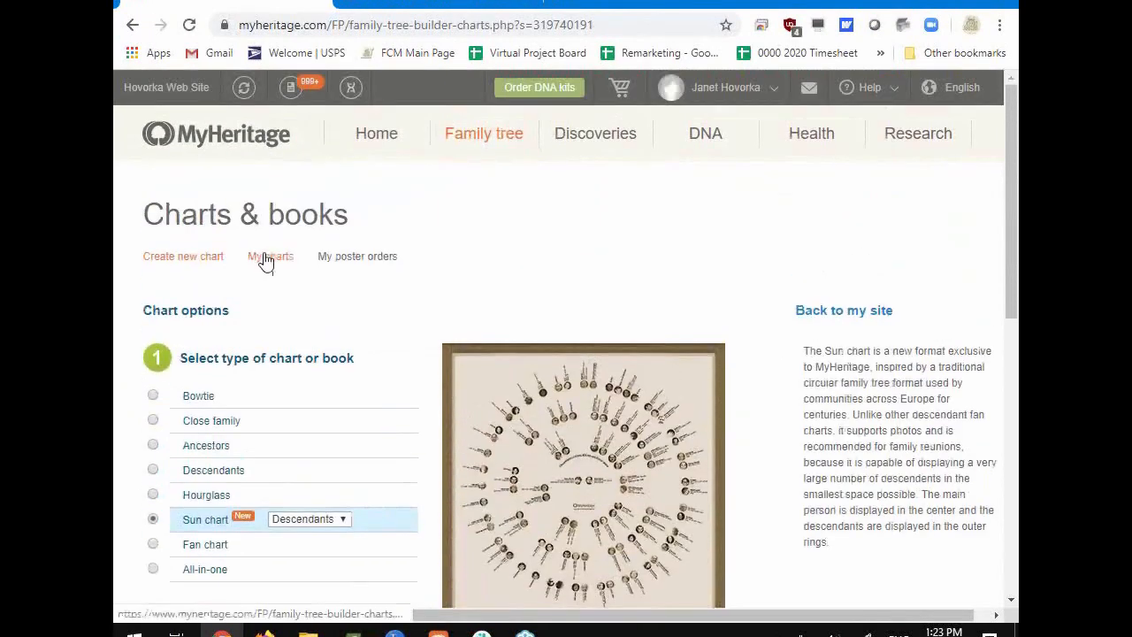
{"action": "left_click", "coordinate": [265, 258]}
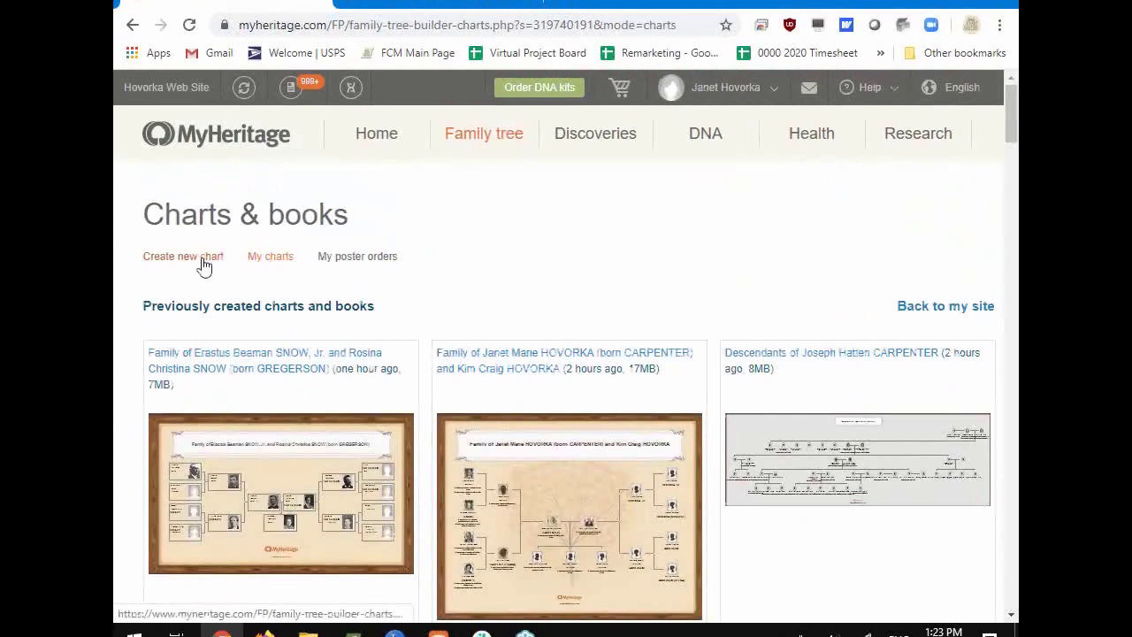
Start a new chart, select the horizontal Ancestors type, and open its advanced customization options.
{"action": "left_click", "coordinate": [203, 261]}
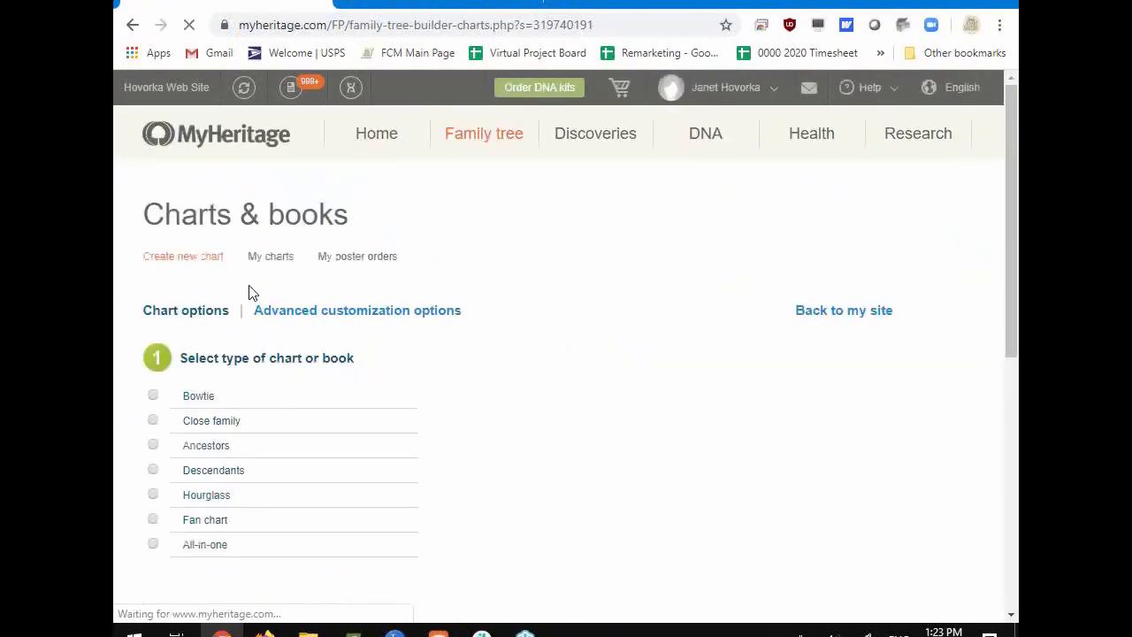
{"action": "scroll", "coordinate": [250, 415], "scroll_direction": "down", "scroll_amount": 1}
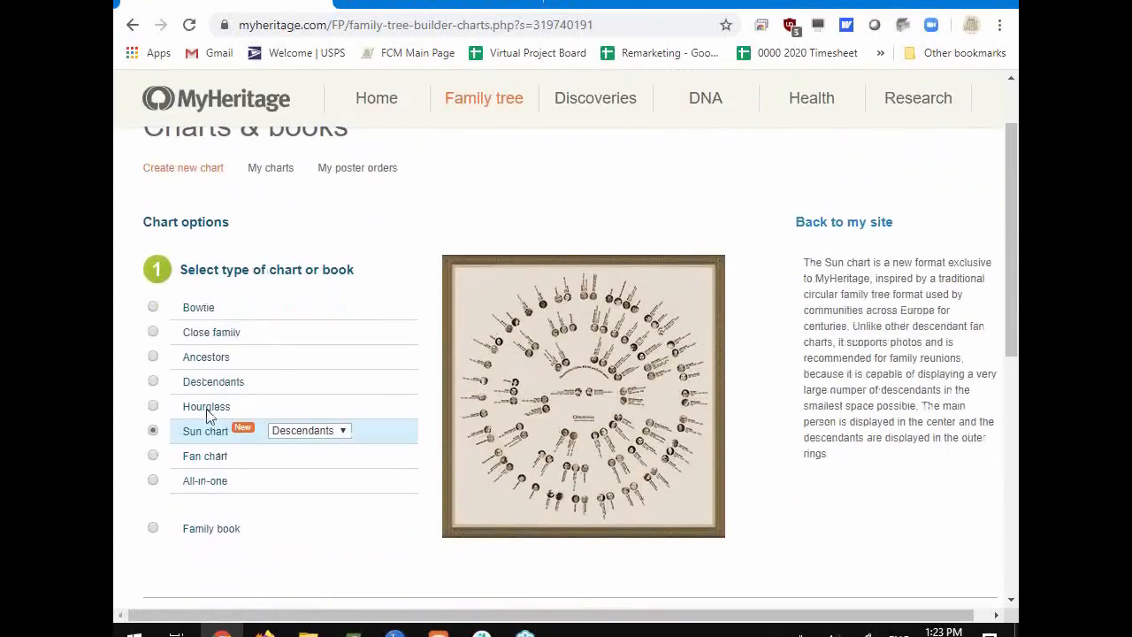
{"action": "left_click", "coordinate": [202, 358]}
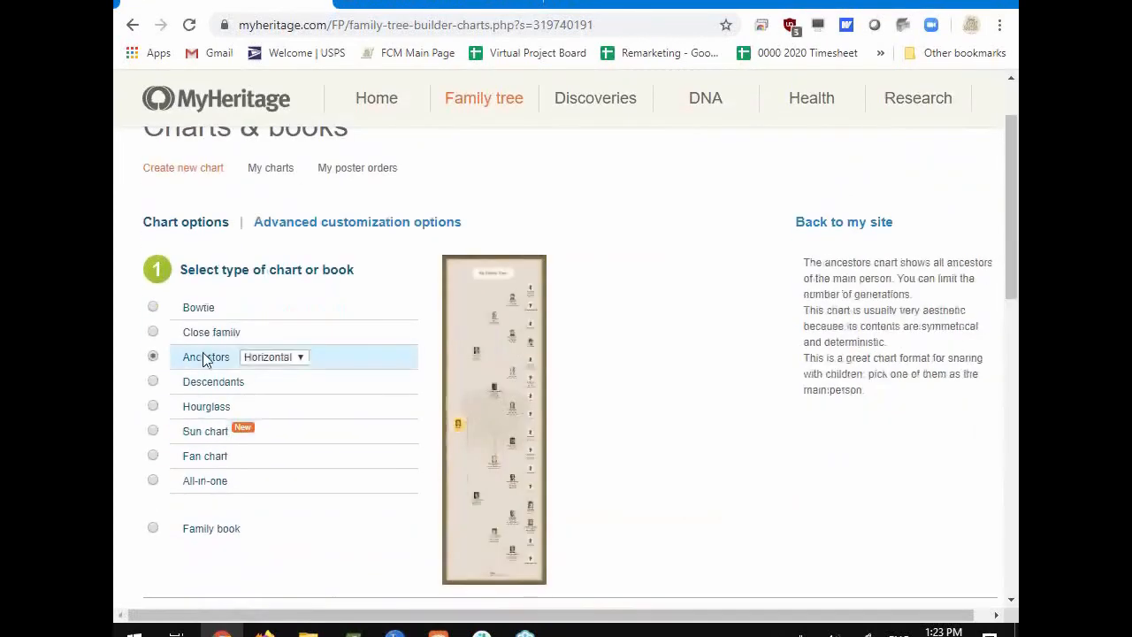
{"action": "left_click", "coordinate": [329, 223]}
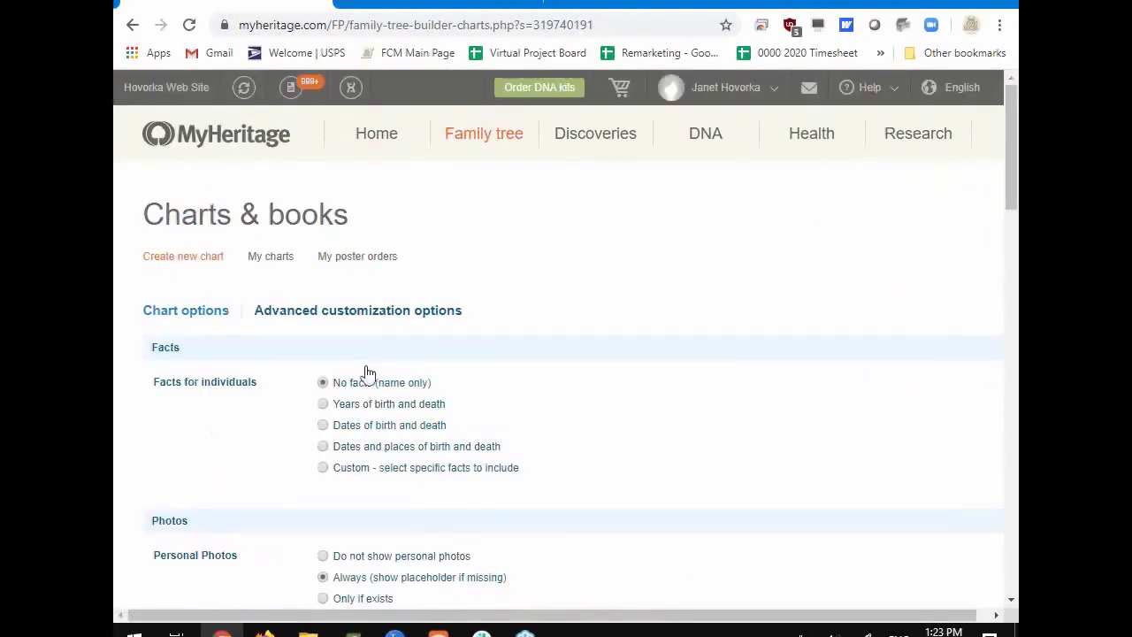
Set the facts for individuals to Custom and add Occupation to the included facts.
{"action": "scroll", "coordinate": [363, 363], "scroll_direction": "down", "scroll_amount": 2}
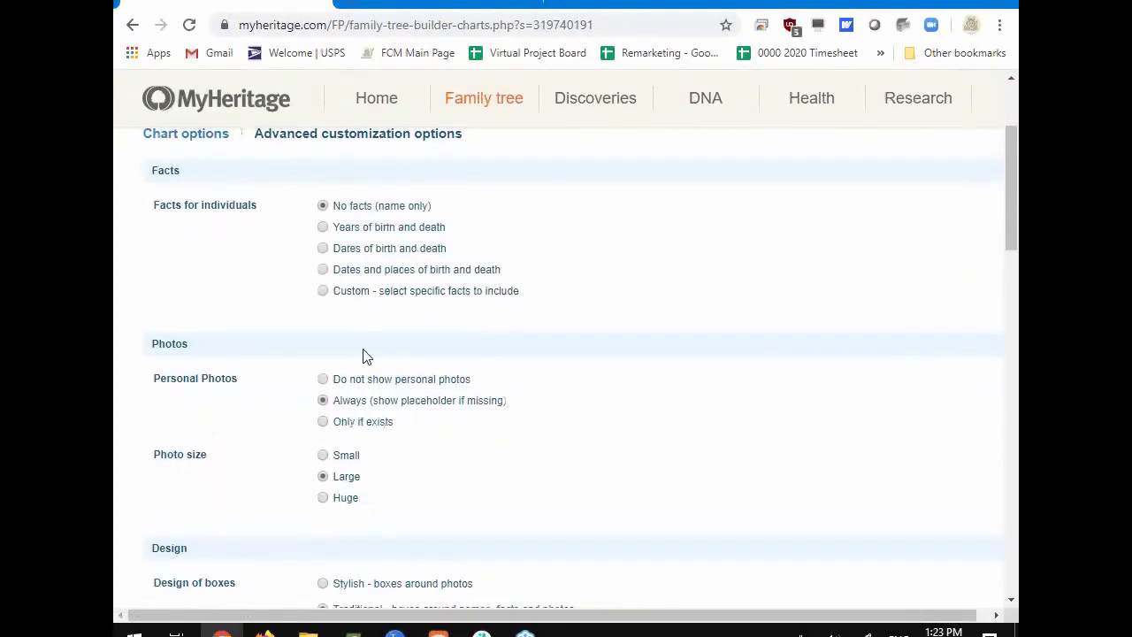
{"action": "left_click", "coordinate": [323, 227]}
{"action": "left_click", "coordinate": [323, 292]}
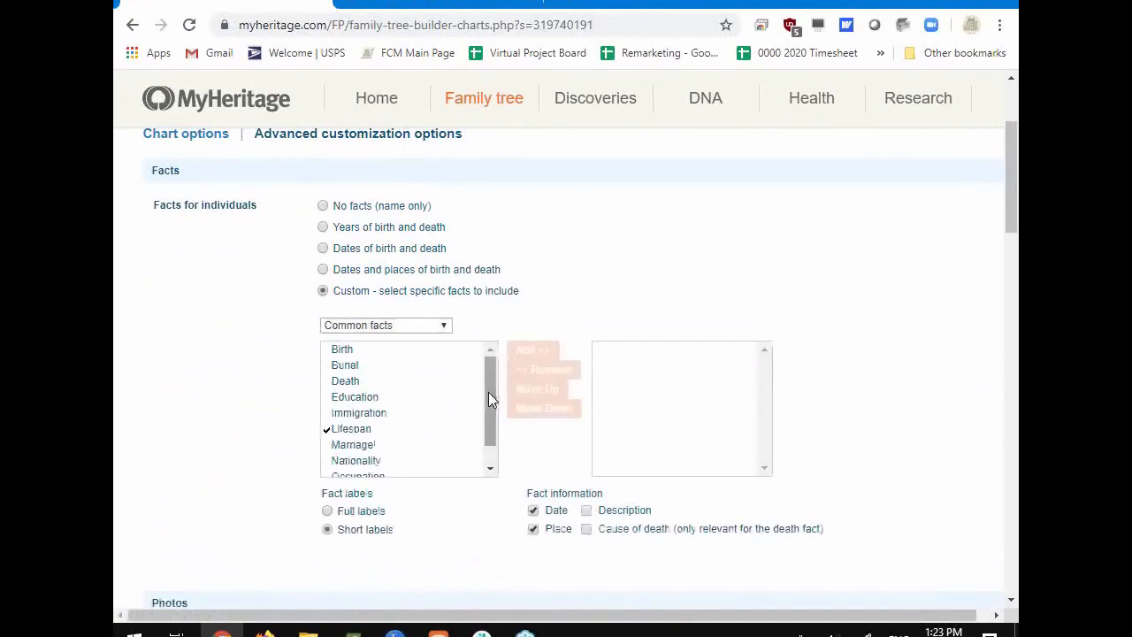
{"action": "scroll", "coordinate": [488, 392], "scroll_direction": "down", "scroll_amount": 1}
{"action": "left_click", "coordinate": [360, 453]}
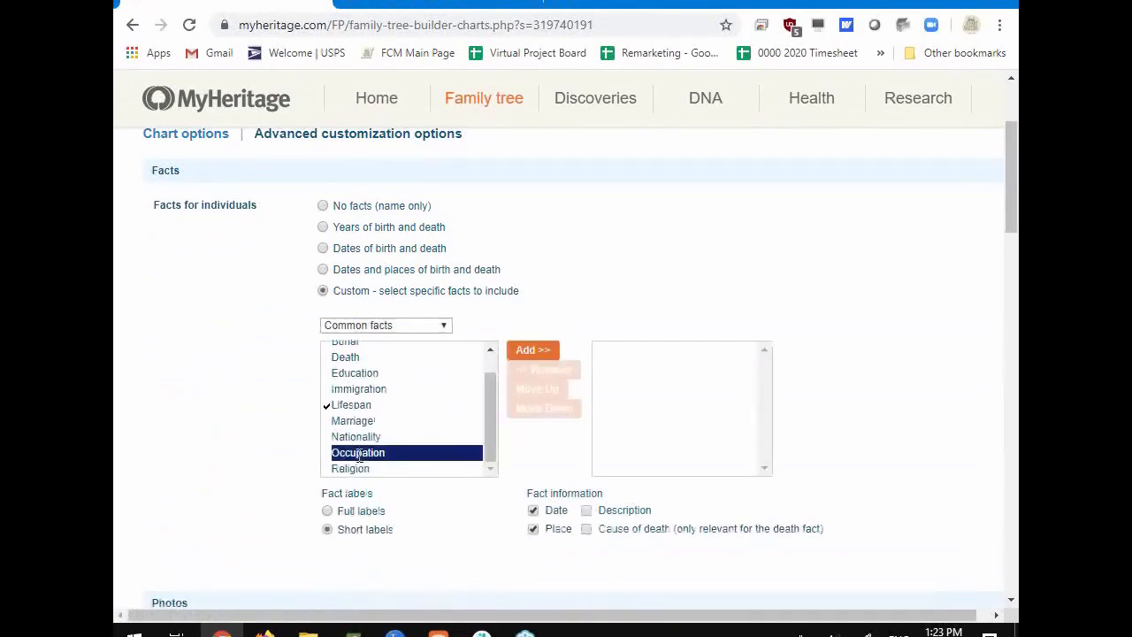
{"action": "left_click", "coordinate": [531, 351]}
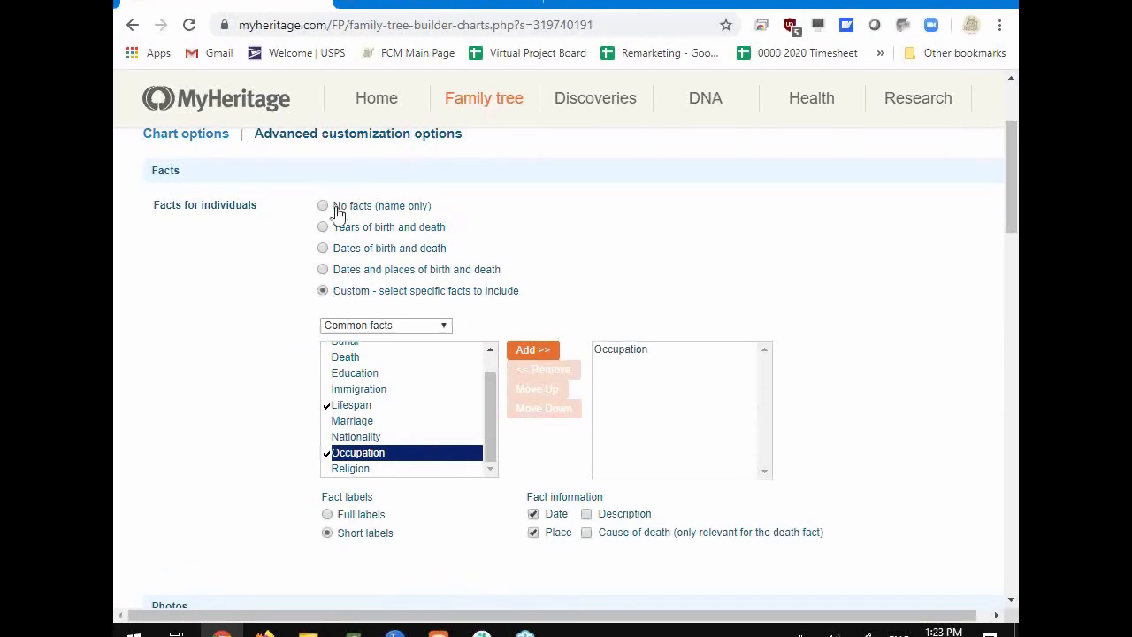
Look through the available common facts, highlighting Education and returning to Occupation.
{"action": "left_click", "coordinate": [487, 353]}
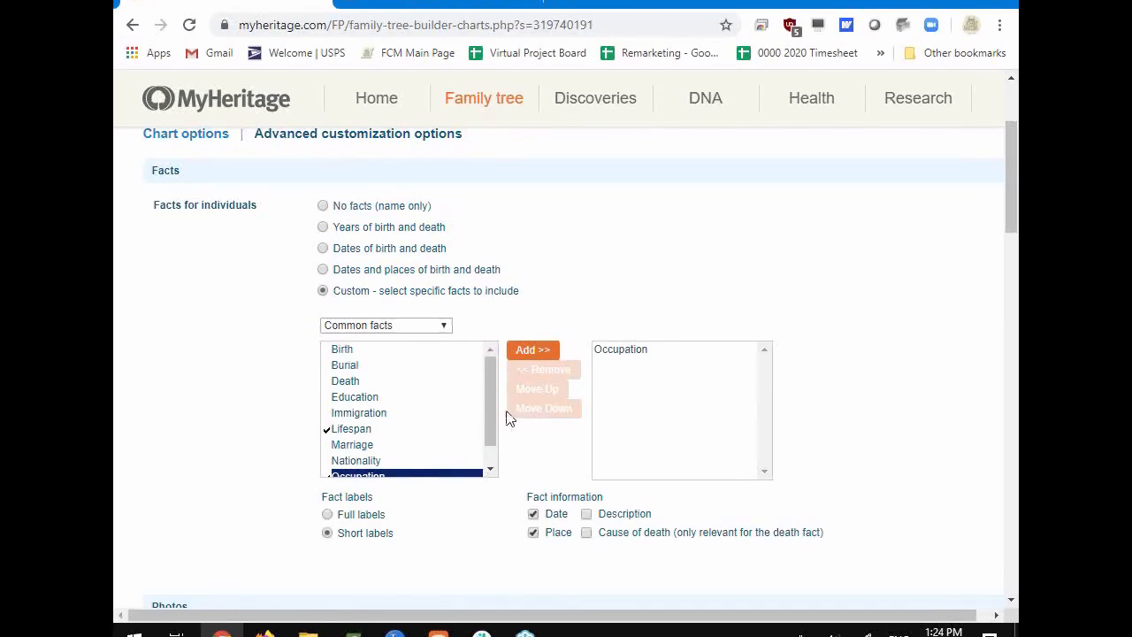
{"action": "left_click_drag", "start_coordinate": [486, 404], "coordinate": [489, 454]}
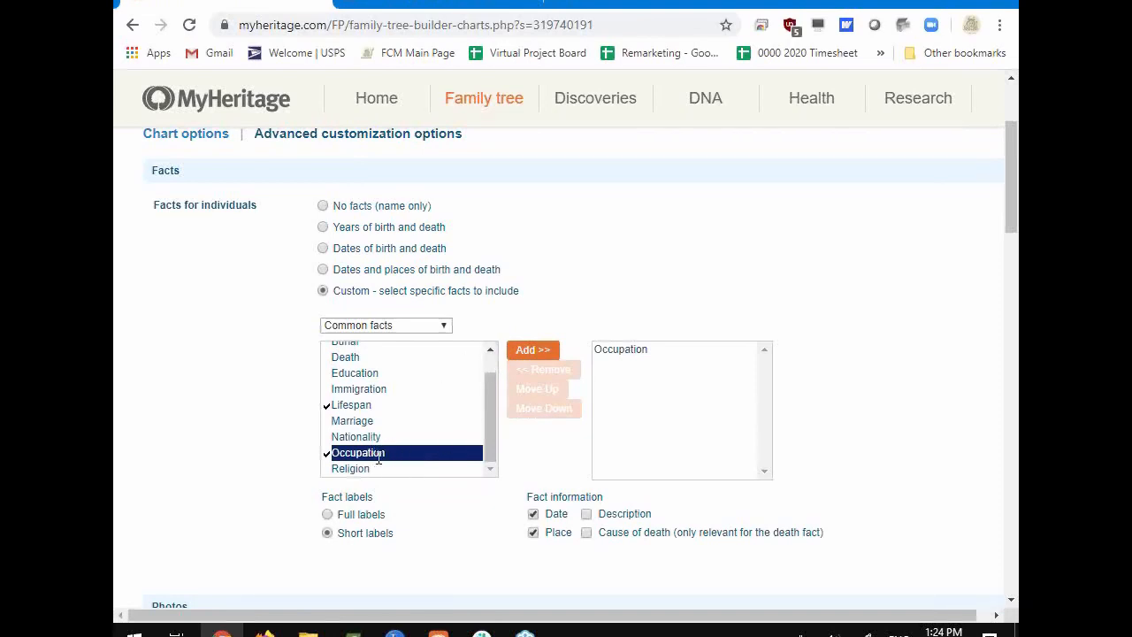
{"action": "left_click", "coordinate": [355, 374]}
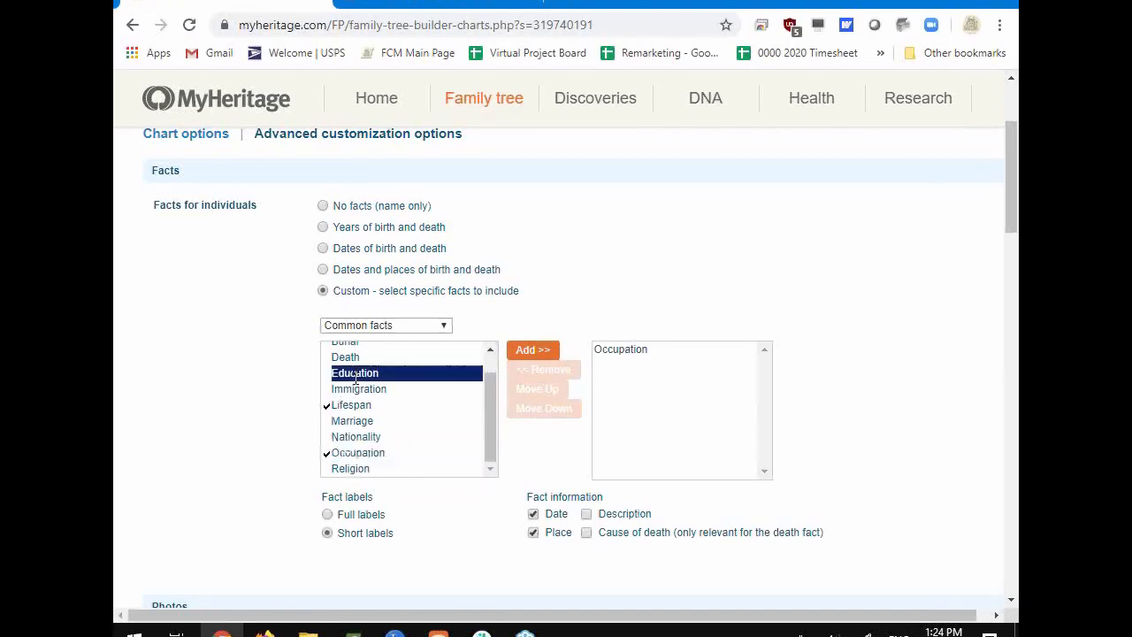
{"action": "left_click", "coordinate": [358, 453]}
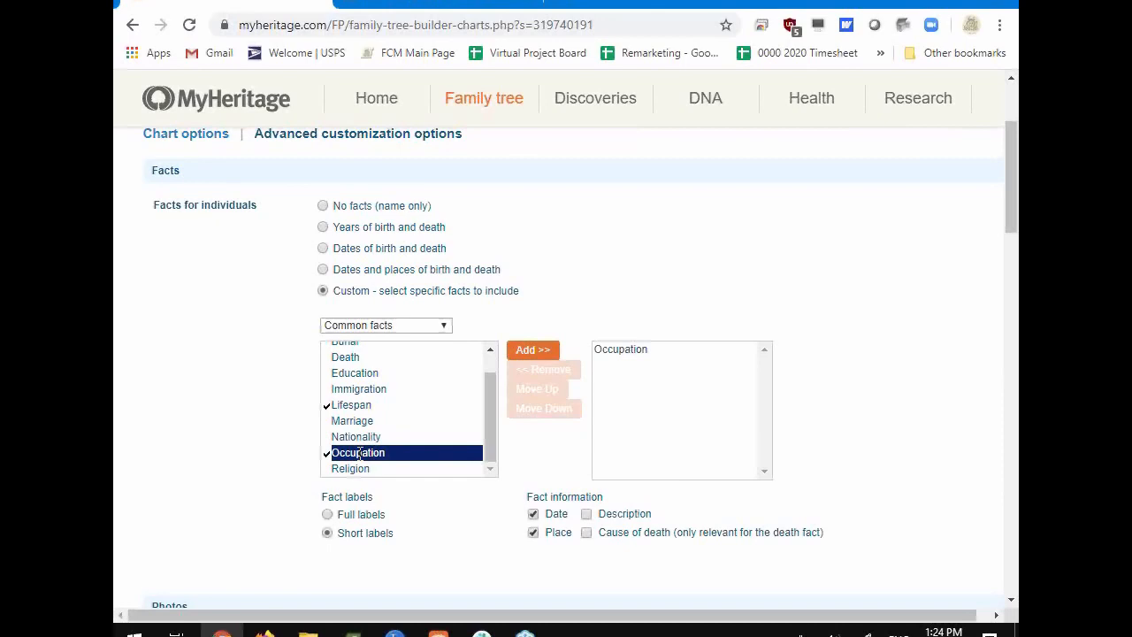
Examine the fact label choices and the full list of common facts for individuals, highlighting Nationality.
{"action": "left_click", "coordinate": [328, 534]}
{"action": "scroll", "coordinate": [367, 394], "scroll_direction": "up", "scroll_amount": 1}
{"action": "scroll", "coordinate": [367, 395], "scroll_direction": "up", "scroll_amount": 1}
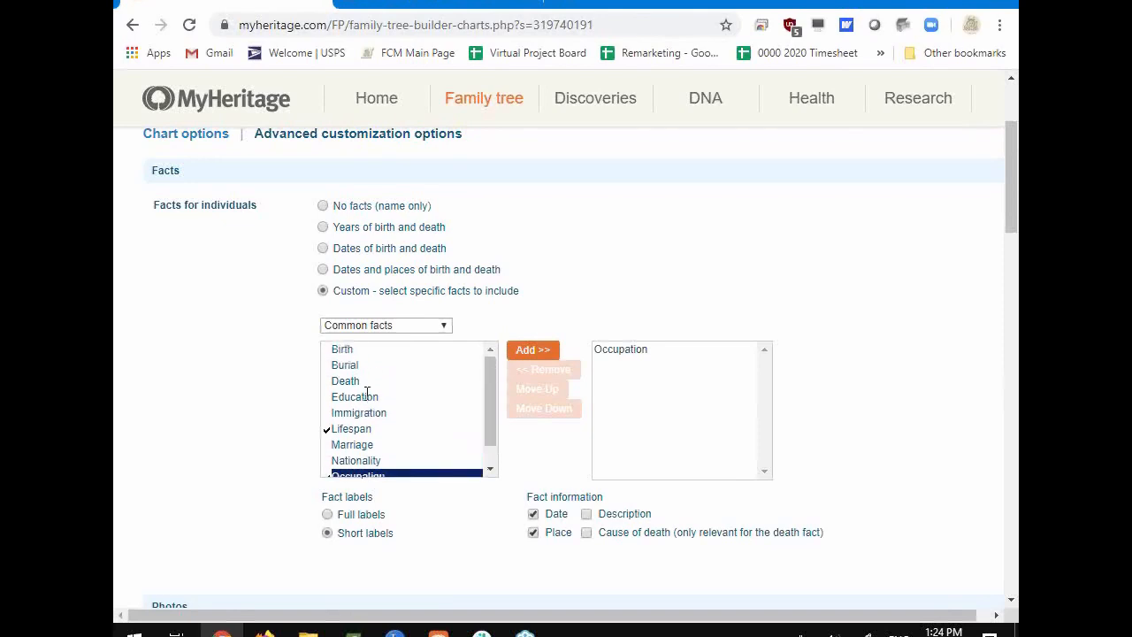
{"action": "scroll", "coordinate": [368, 393], "scroll_direction": "up", "scroll_amount": 2}
{"action": "scroll", "coordinate": [367, 407], "scroll_direction": "down", "scroll_amount": 2}
{"action": "scroll", "coordinate": [352, 429], "scroll_direction": "down", "scroll_amount": 1}
{"action": "scroll", "coordinate": [353, 432], "scroll_direction": "down", "scroll_amount": 2}
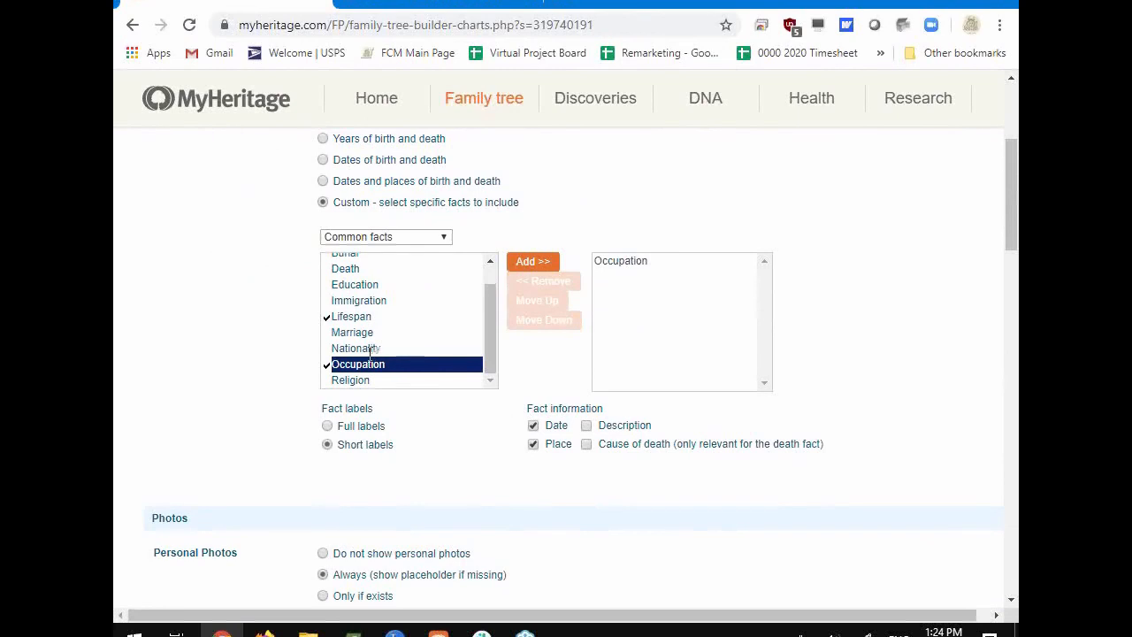
{"action": "left_click", "coordinate": [369, 349]}
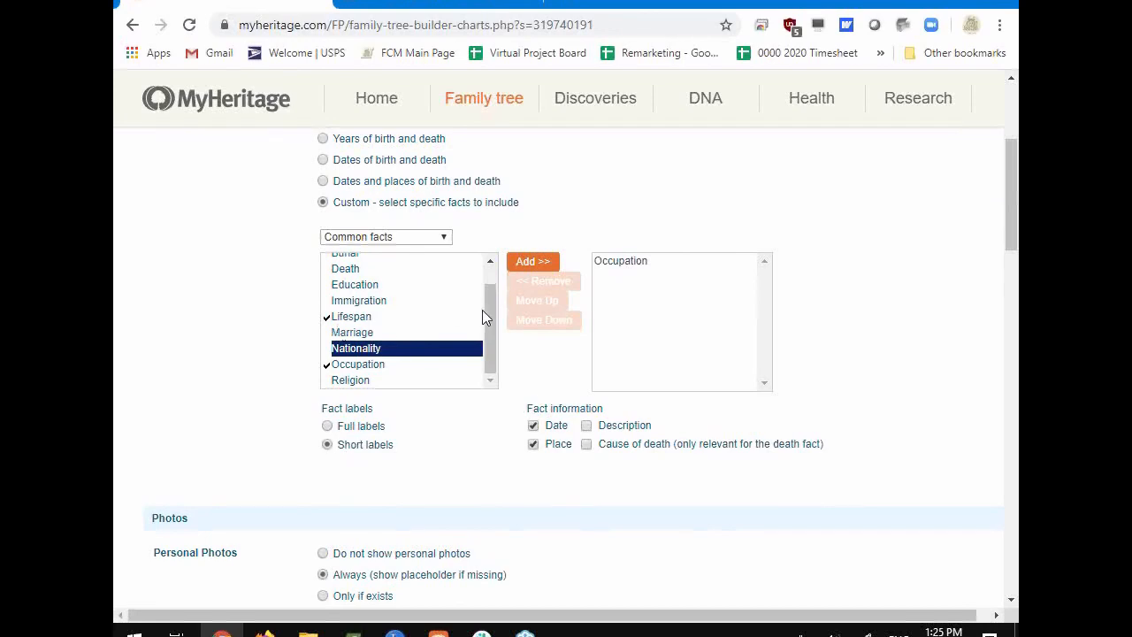
{"action": "left_click_drag", "start_coordinate": [489, 309], "coordinate": [481, 277]}
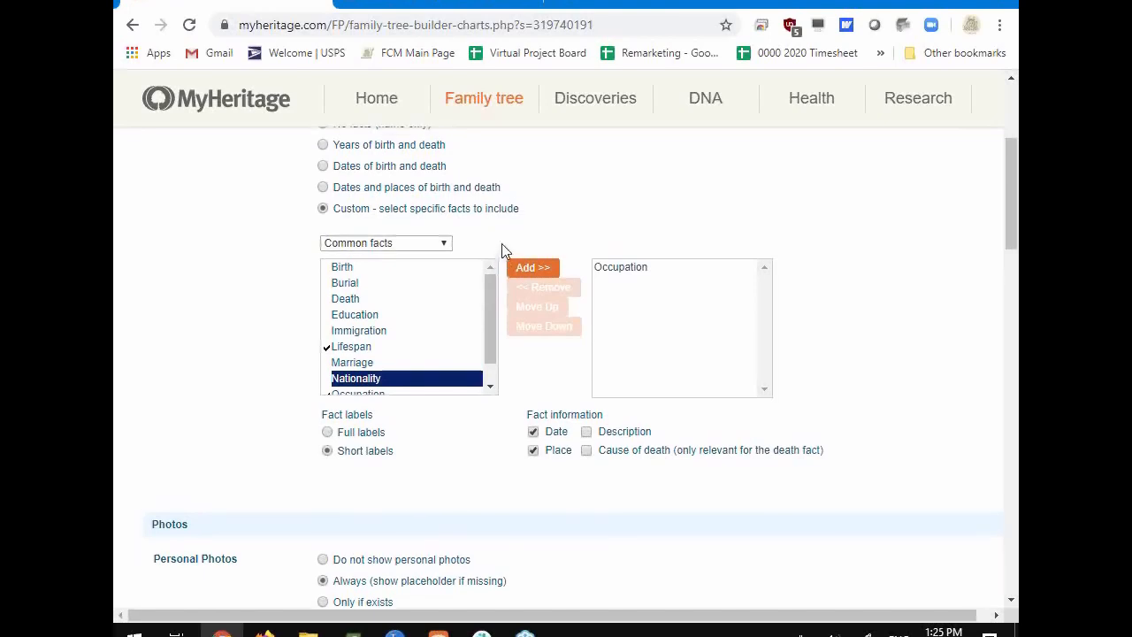
Return to the main chart options and compare the Descendants type with the horizontal Ancestors type, ending on Ancestors.
{"action": "scroll", "coordinate": [501, 252], "scroll_direction": "up", "scroll_amount": 3}
{"action": "scroll", "coordinate": [502, 252], "scroll_direction": "up", "scroll_amount": 1}
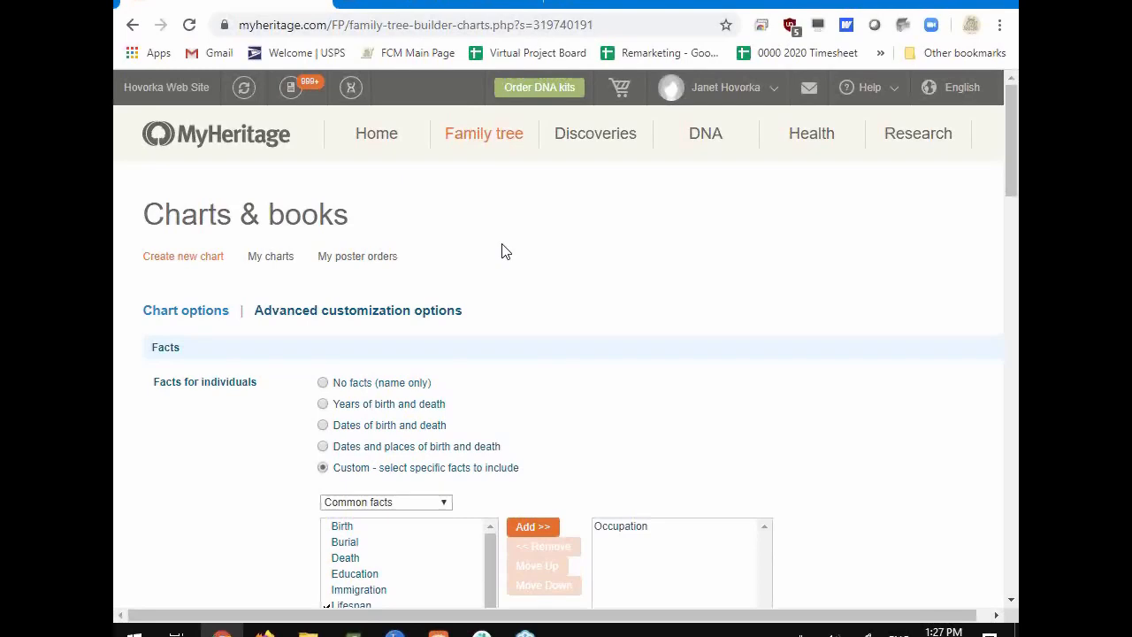
{"action": "left_click", "coordinate": [221, 309]}
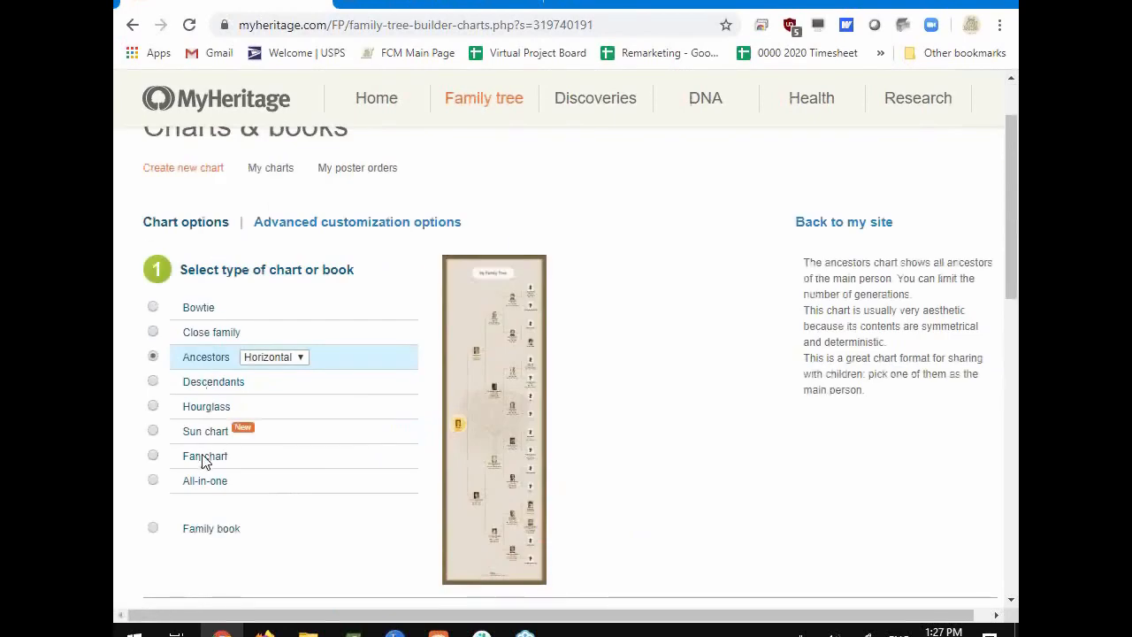
{"action": "left_click", "coordinate": [206, 390]}
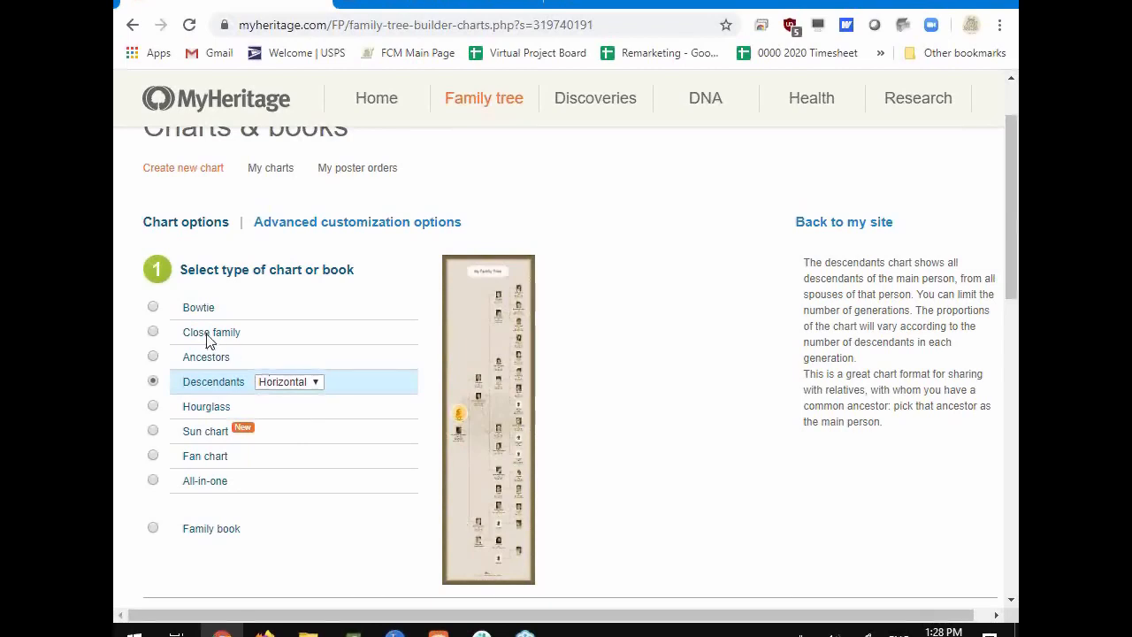
{"action": "left_click", "coordinate": [203, 360]}
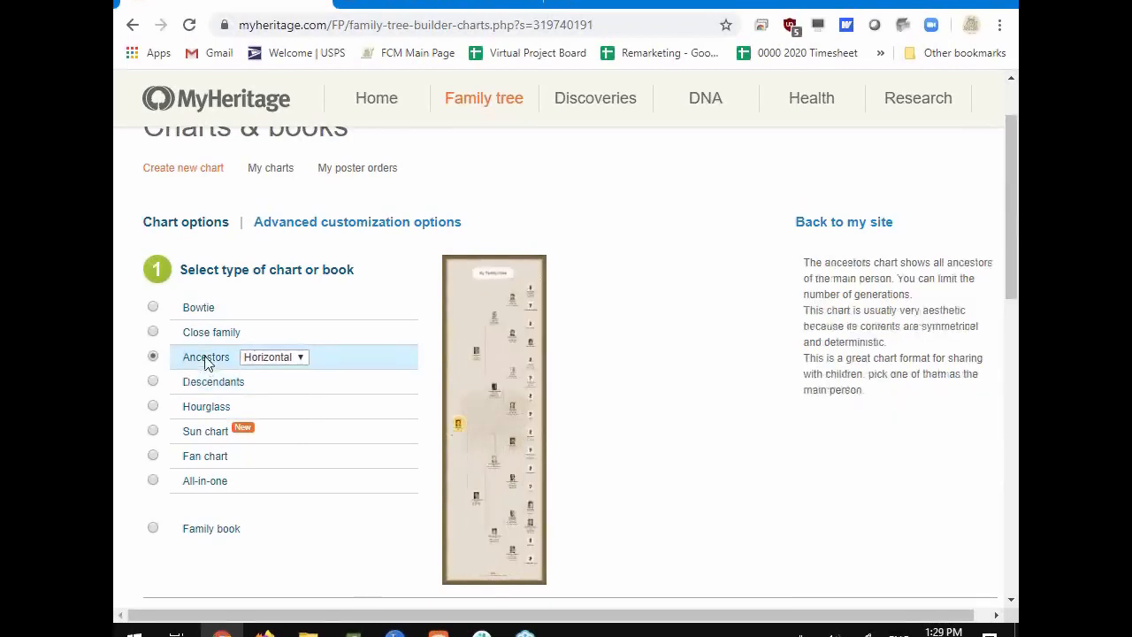
Check the available generation limits for the Ancestors chart, up to 20, and go back to showing all generations.
{"action": "scroll", "coordinate": [206, 363], "scroll_direction": "down", "scroll_amount": 4}
{"action": "scroll", "coordinate": [206, 363], "scroll_direction": "down", "scroll_amount": 3}
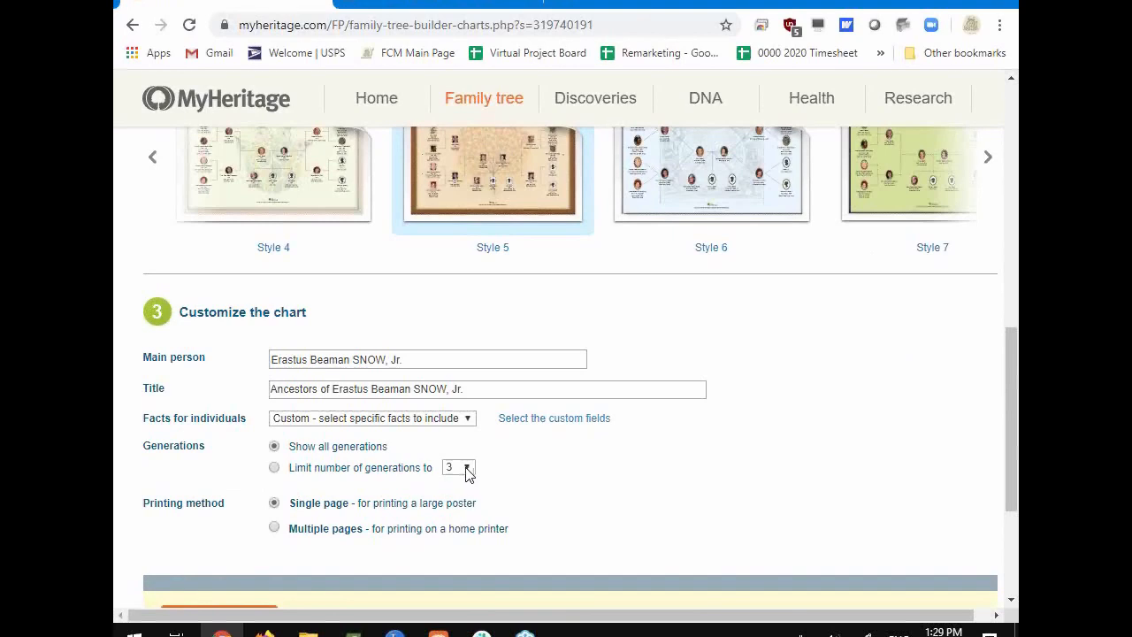
{"action": "left_click", "coordinate": [274, 468]}
{"action": "left_click", "coordinate": [468, 469]}
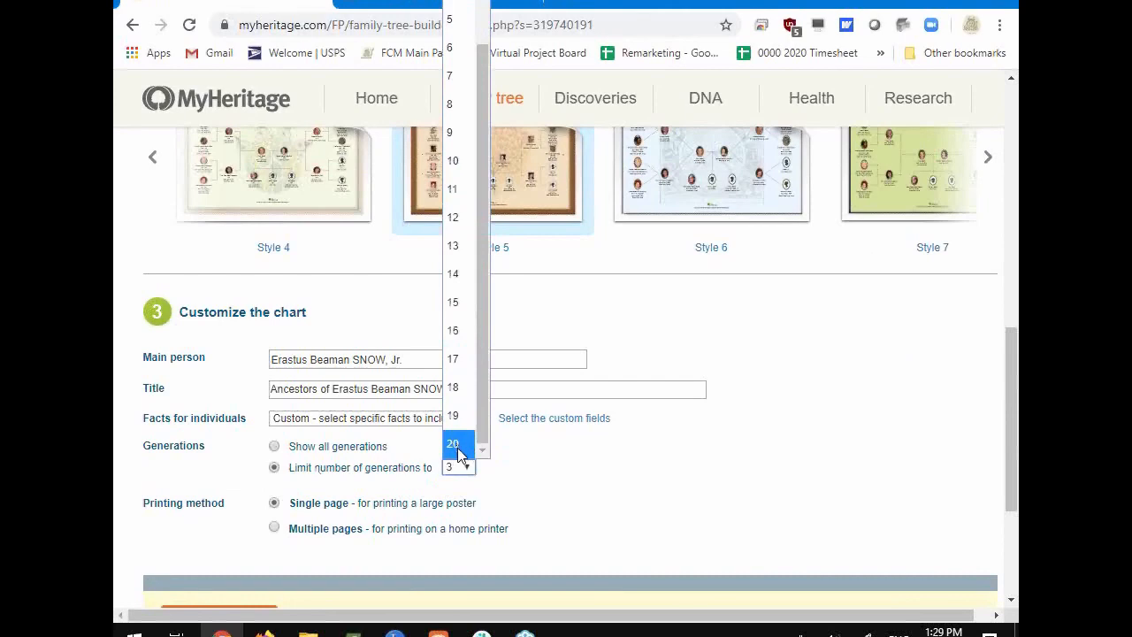
{"action": "left_click", "coordinate": [274, 471]}
{"action": "left_click", "coordinate": [275, 447]}
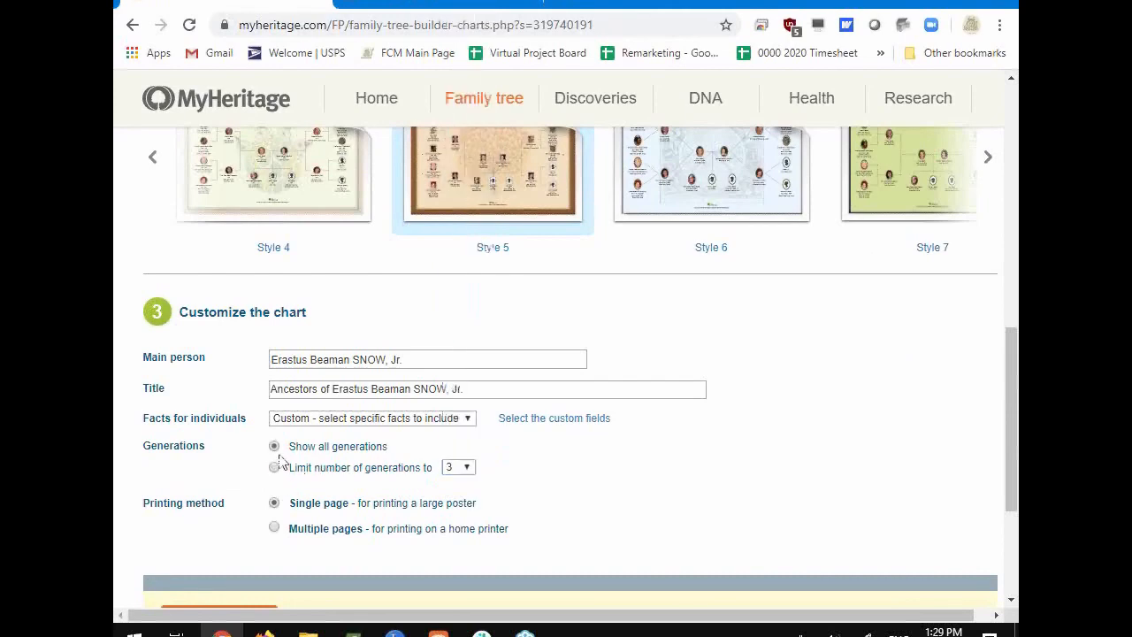
{"action": "scroll", "coordinate": [402, 455], "scroll_direction": "up", "scroll_amount": 5}
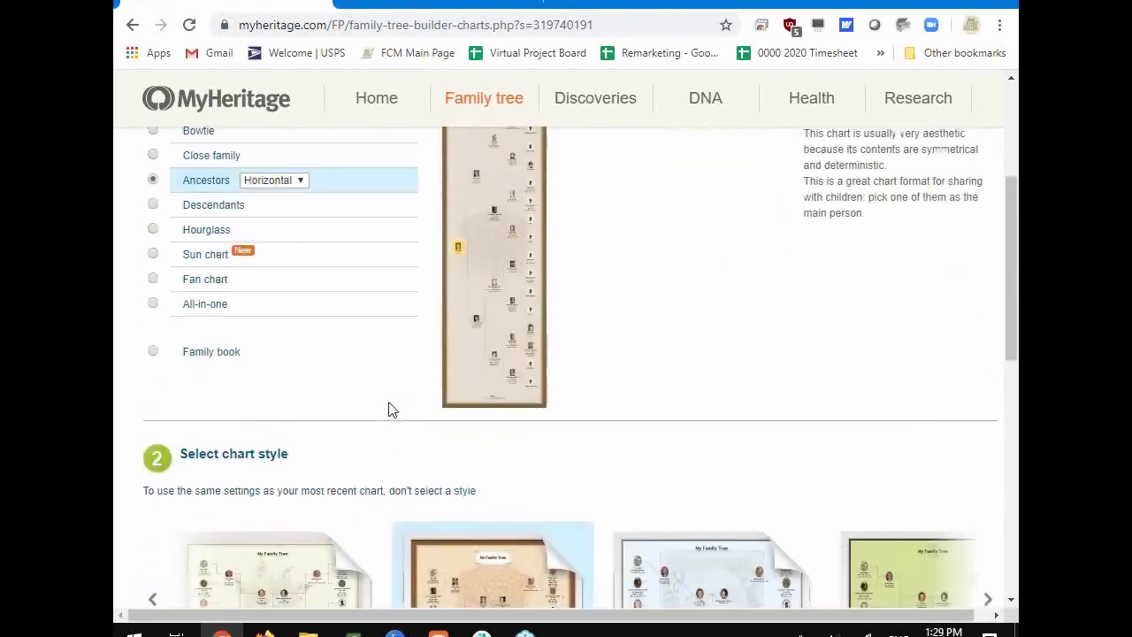
{"action": "scroll", "coordinate": [344, 321], "scroll_direction": "up", "scroll_amount": 2}
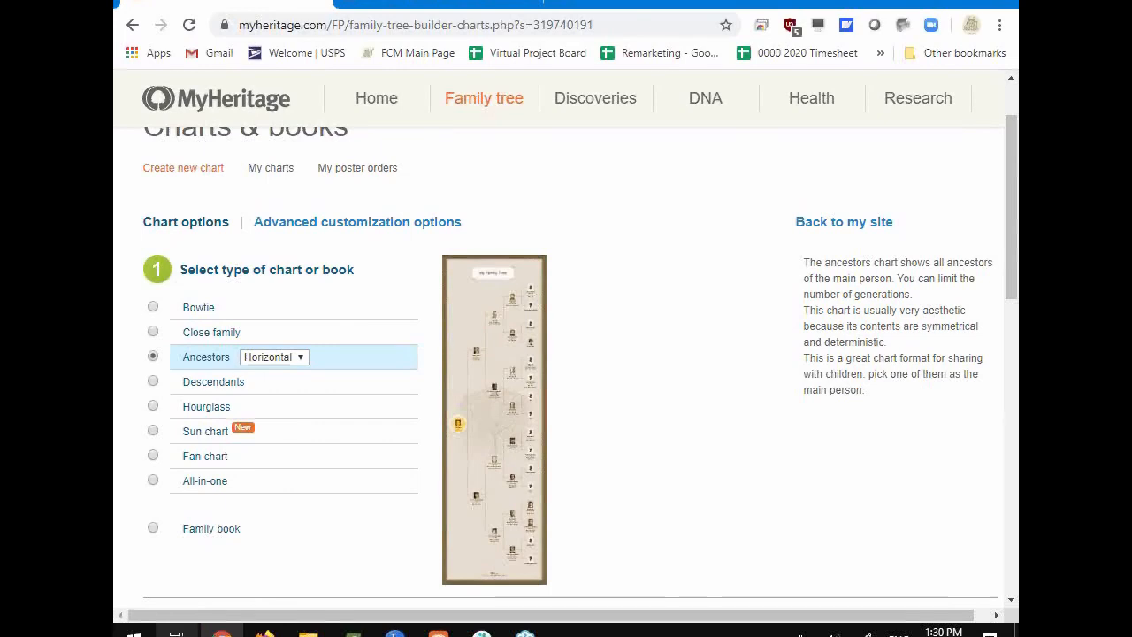
Open the poster order for the first of the previously created charts and view its paper quality choices without changing them.
{"action": "left_click", "coordinate": [261, 168]}
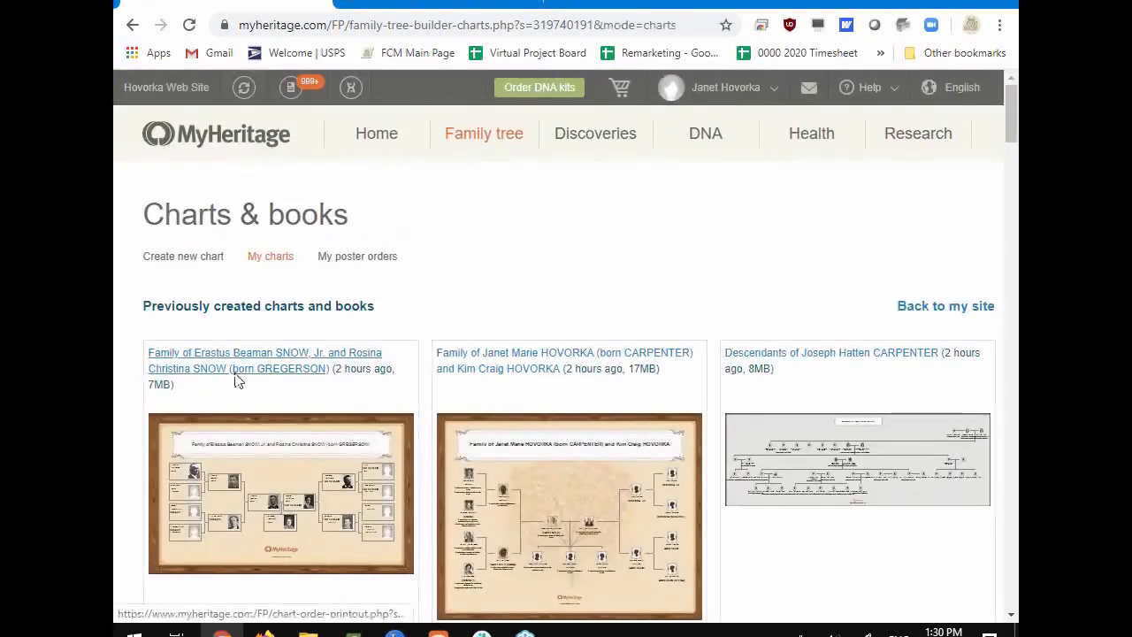
{"action": "scroll", "coordinate": [228, 310], "scroll_direction": "down", "scroll_amount": 4}
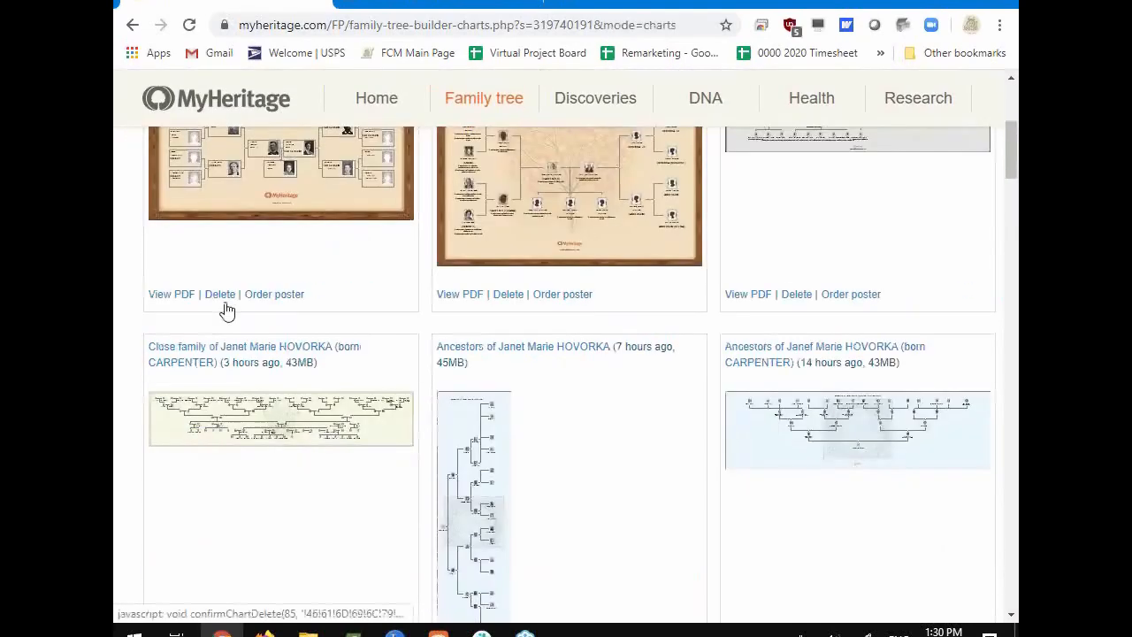
{"action": "left_click", "coordinate": [265, 296]}
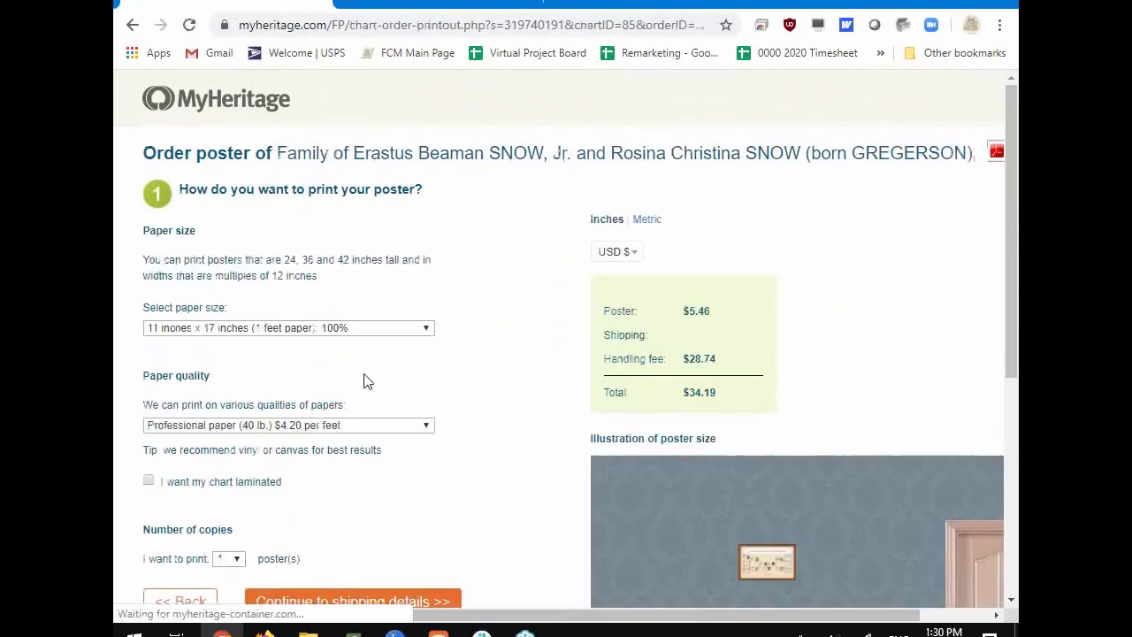
{"action": "left_click", "coordinate": [357, 425]}
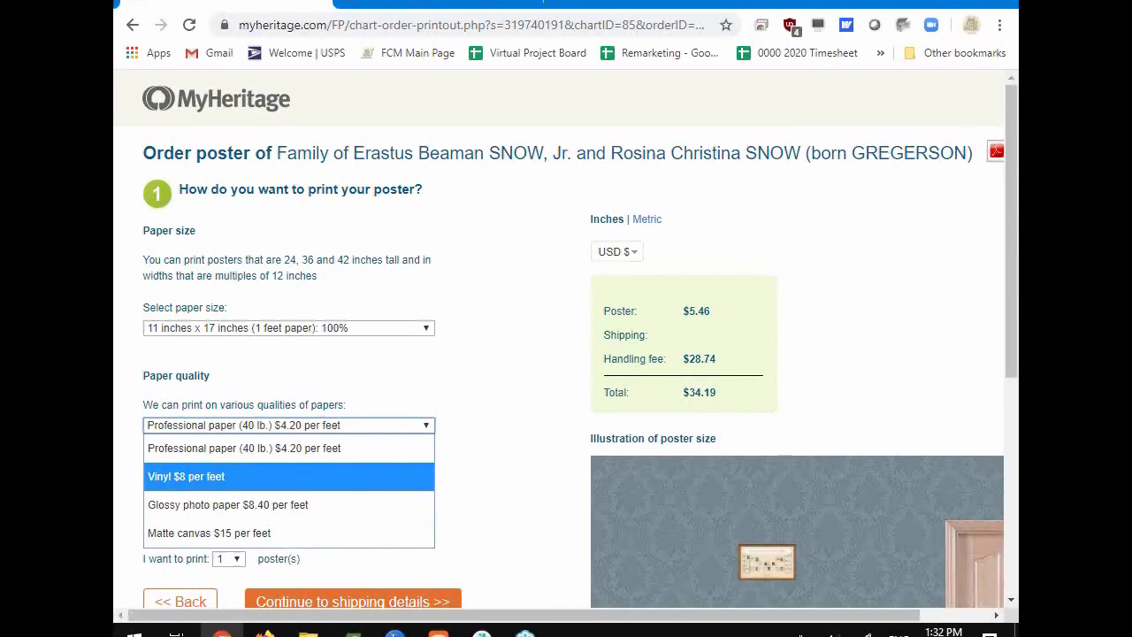
{"action": "key", "text": "Escape"}
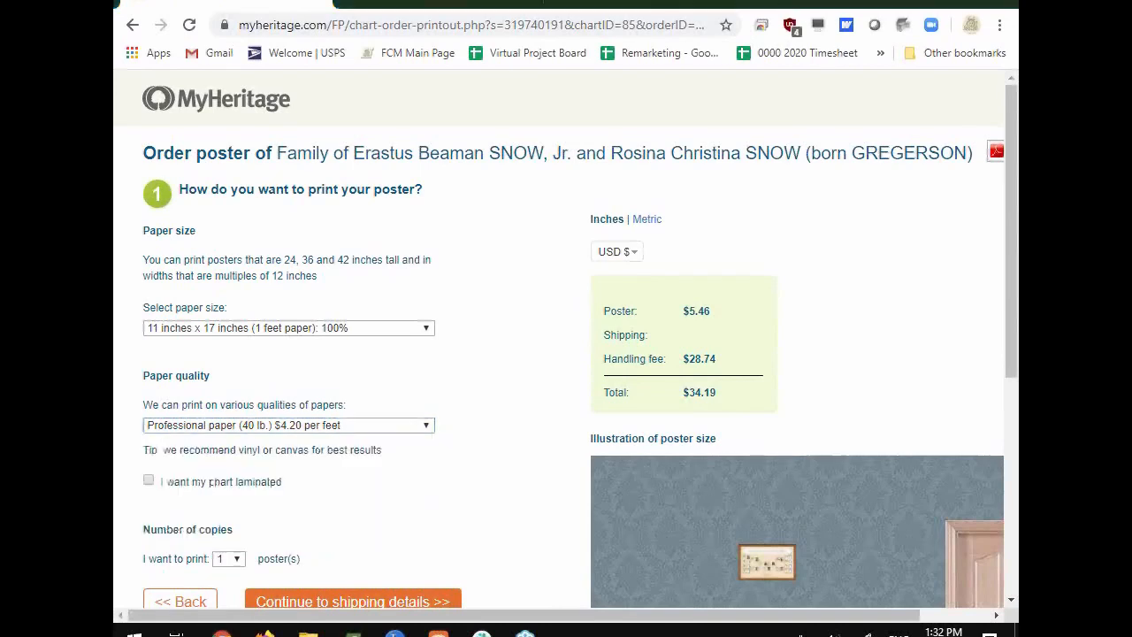